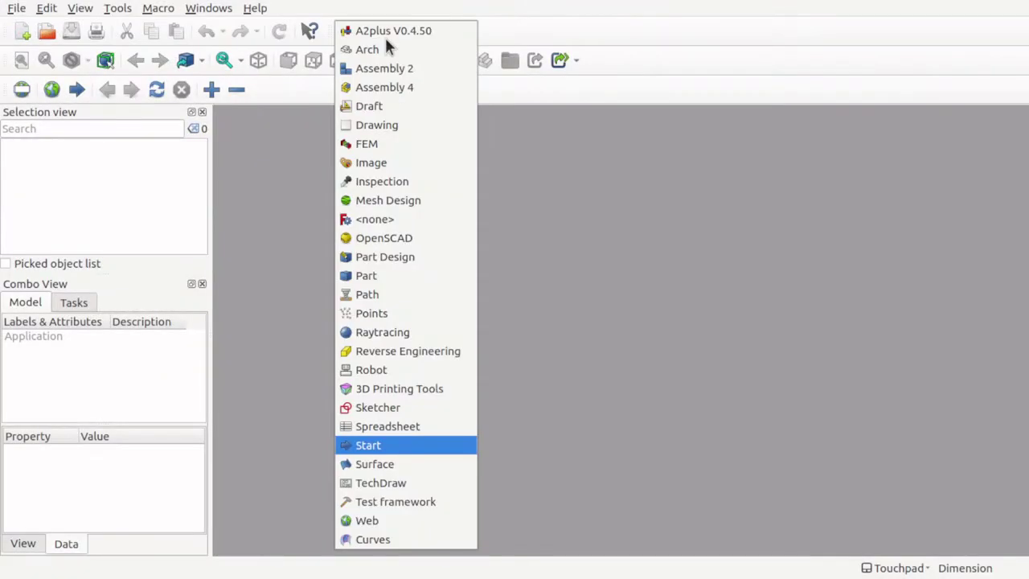
Switch to the Sketcher workbench, create a new document, and start a sketch on the XY-Plane.
click(435, 410)
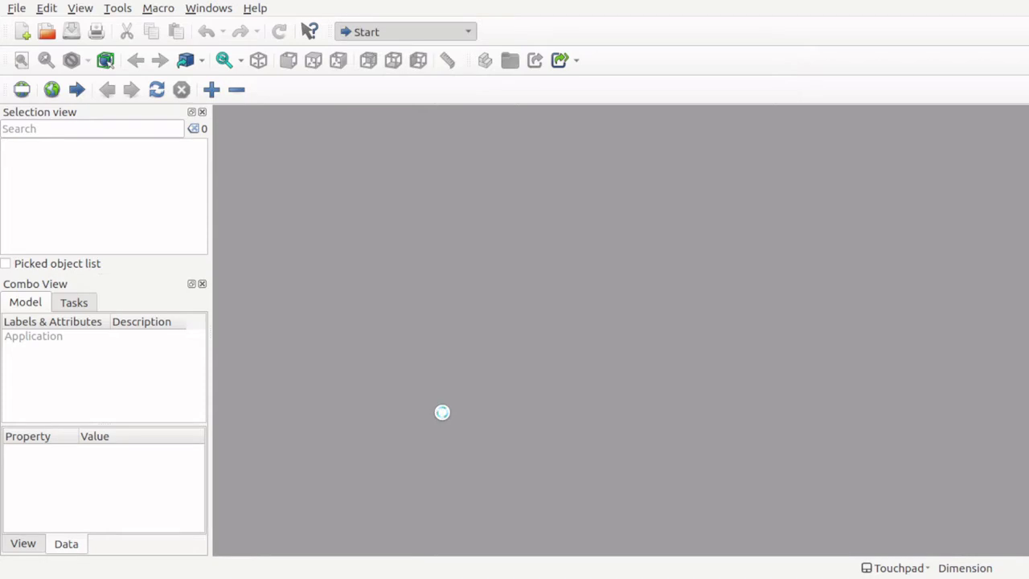
click(24, 32)
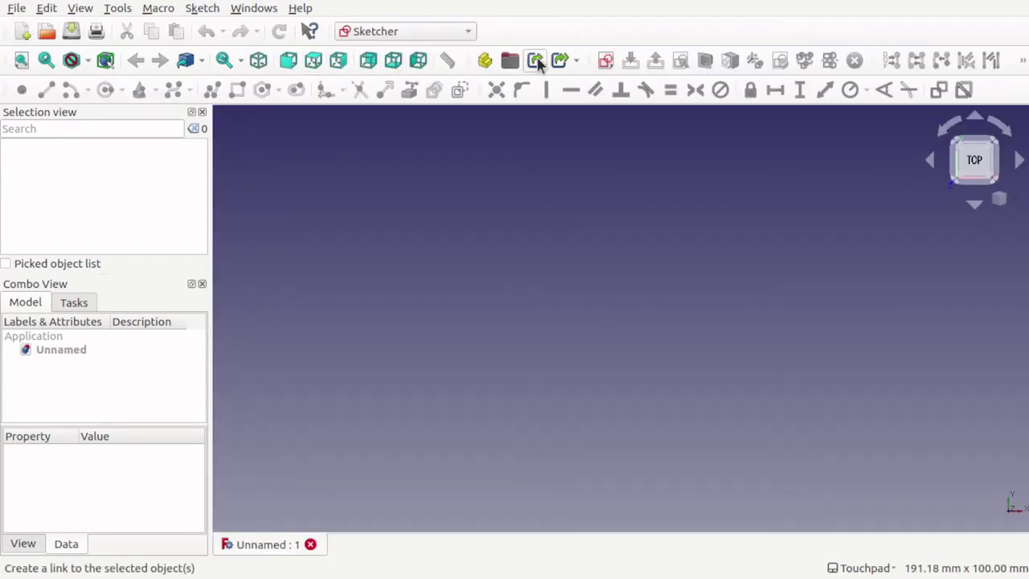
click(604, 64)
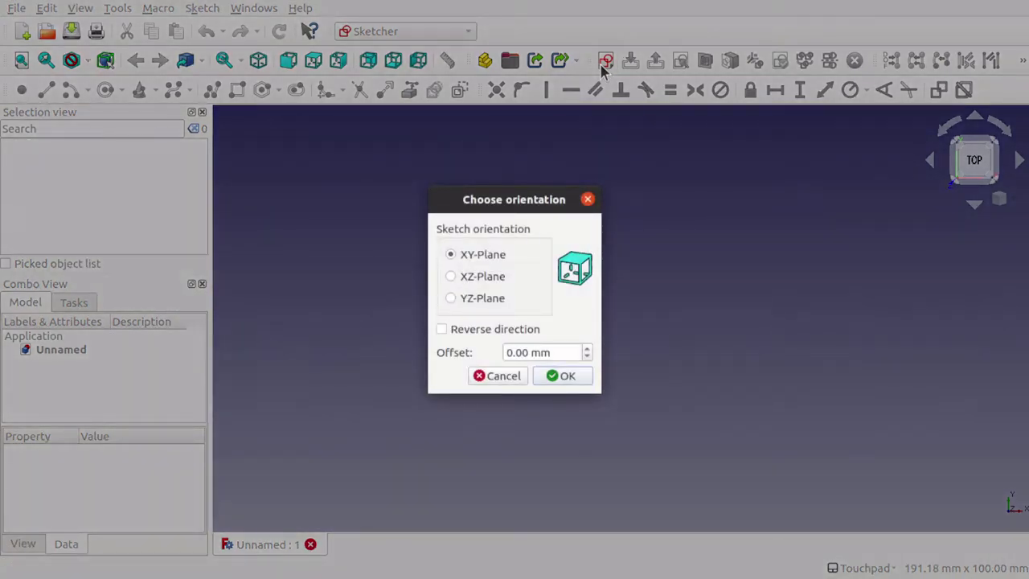
click(566, 376)
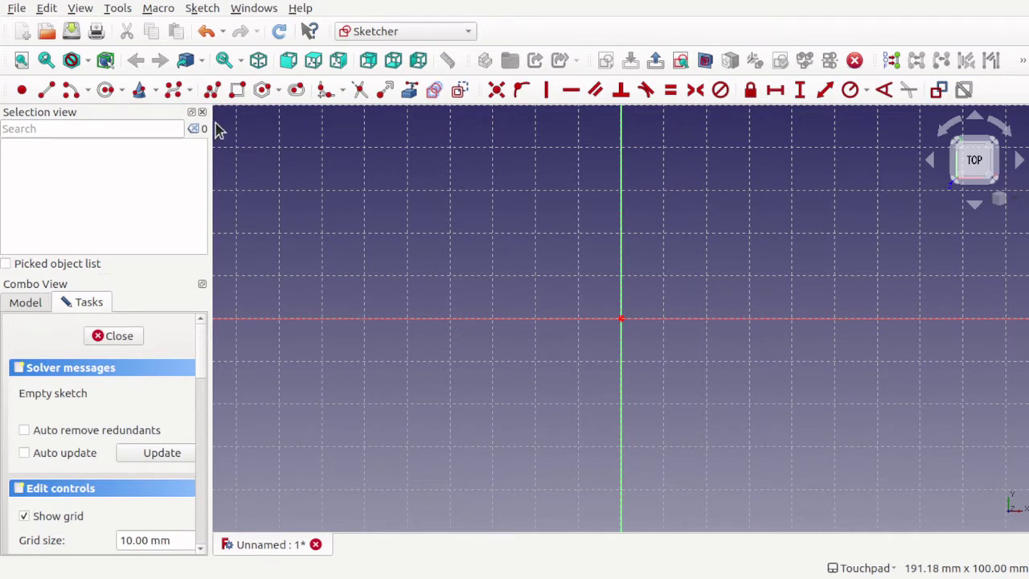
Sketch a circle centred at about (-41, 6) and a slightly sloping line above it that crosses the vertical axis.
click(105, 91)
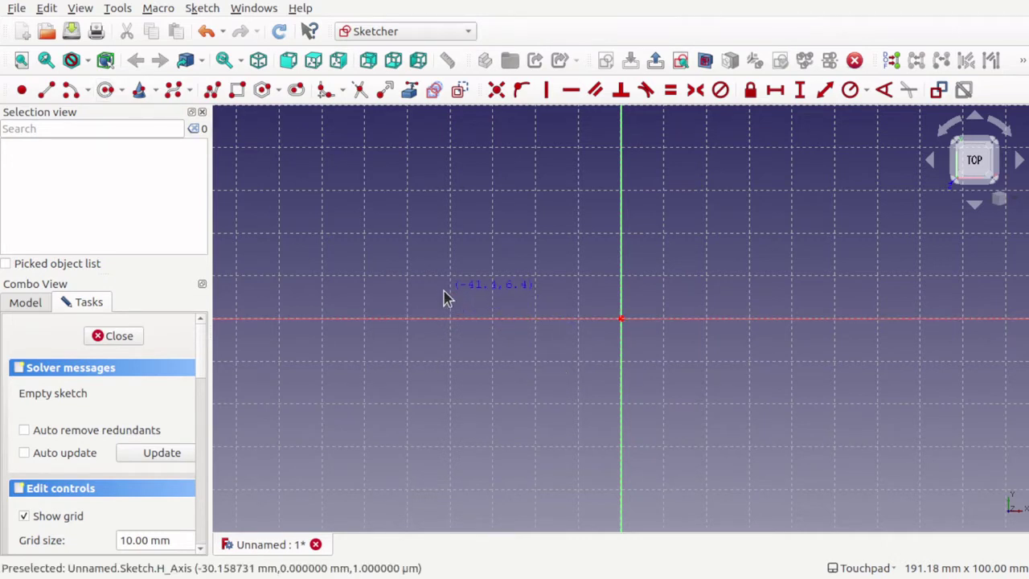
click(445, 292)
click(489, 350)
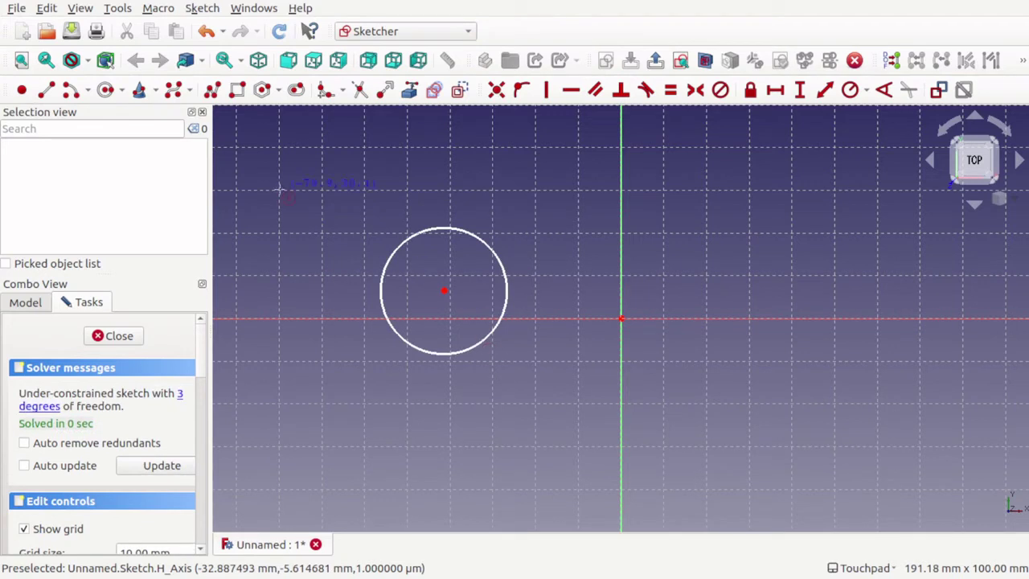
click(48, 91)
click(409, 214)
click(799, 236)
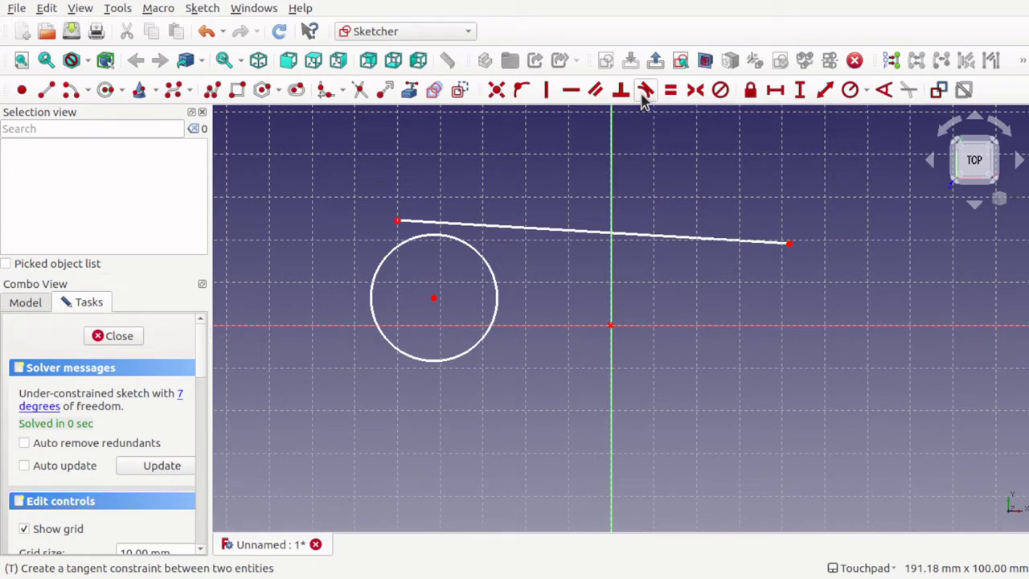
Apply a tangent constraint between the circle and the line above it.
click(644, 90)
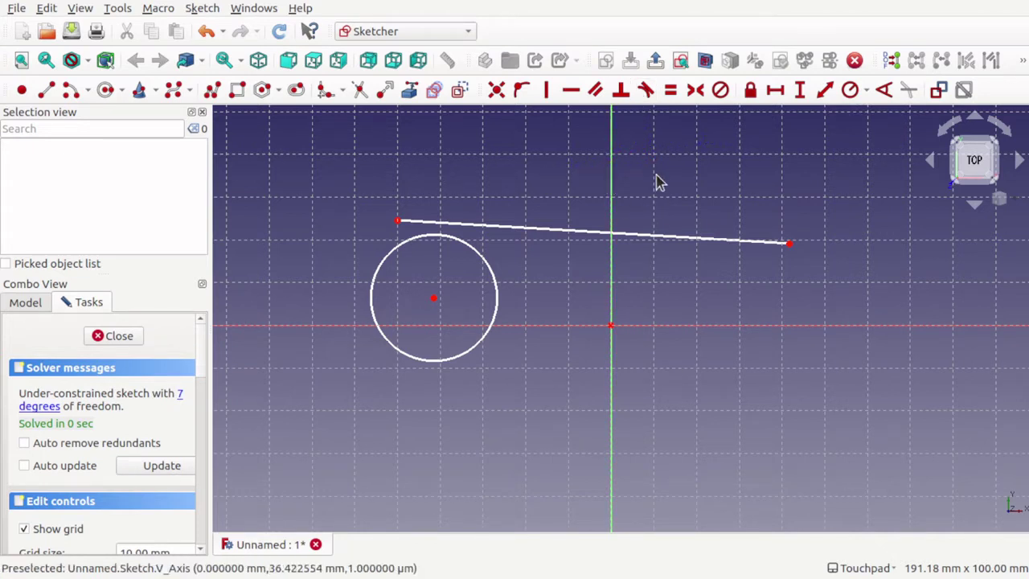
click(497, 287)
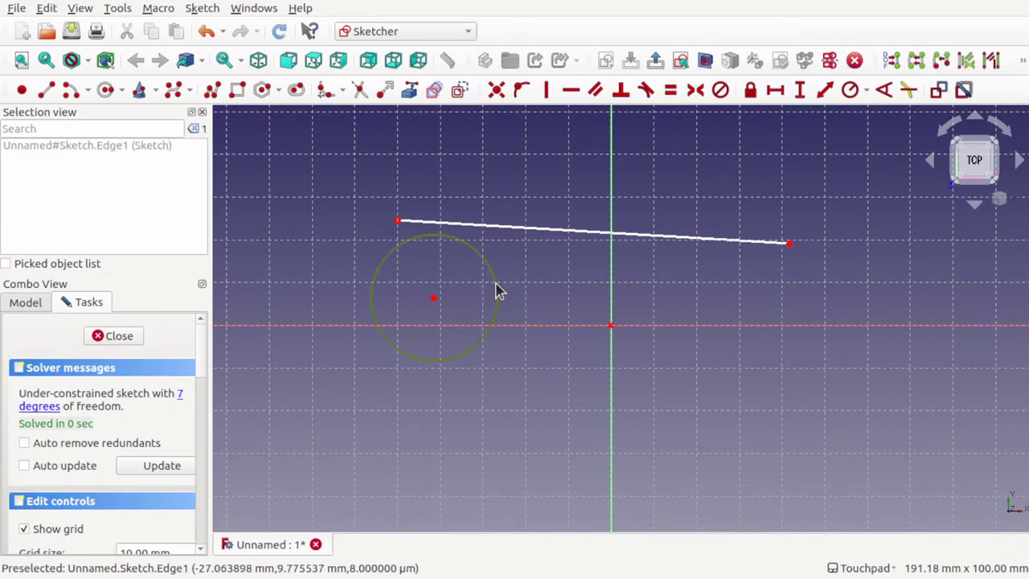
click(571, 236)
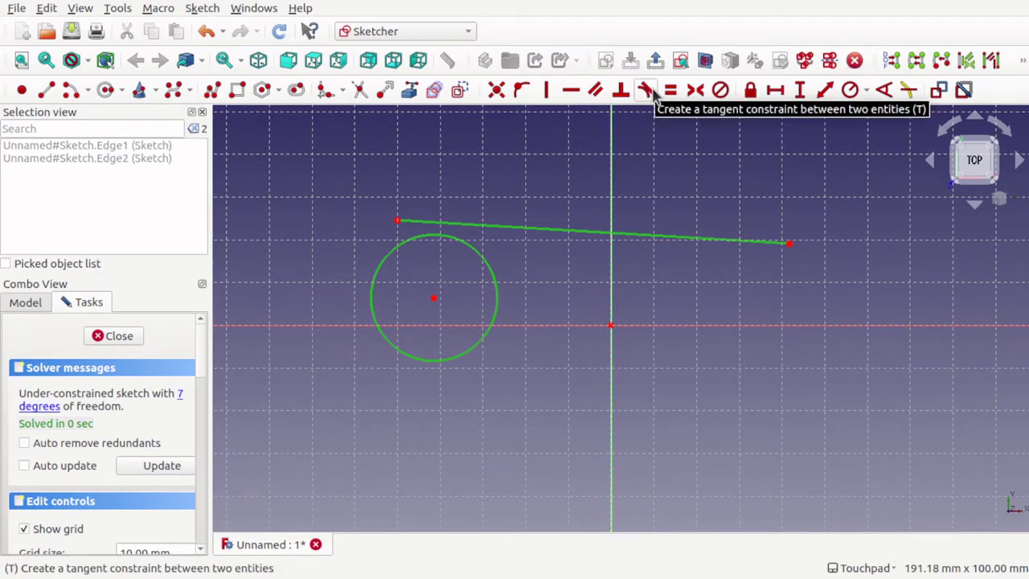
click(205, 10)
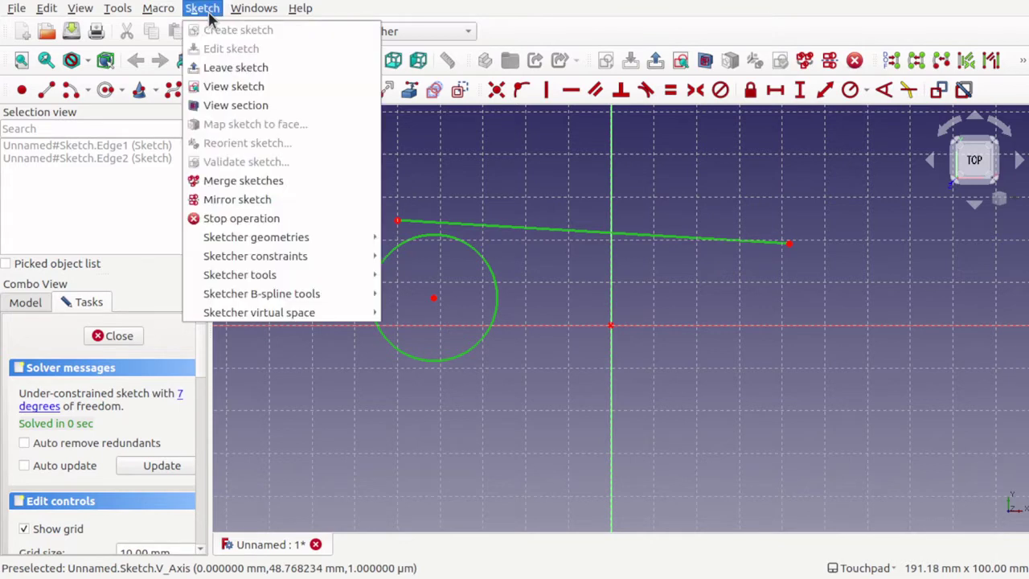
mouse_move(329, 266)
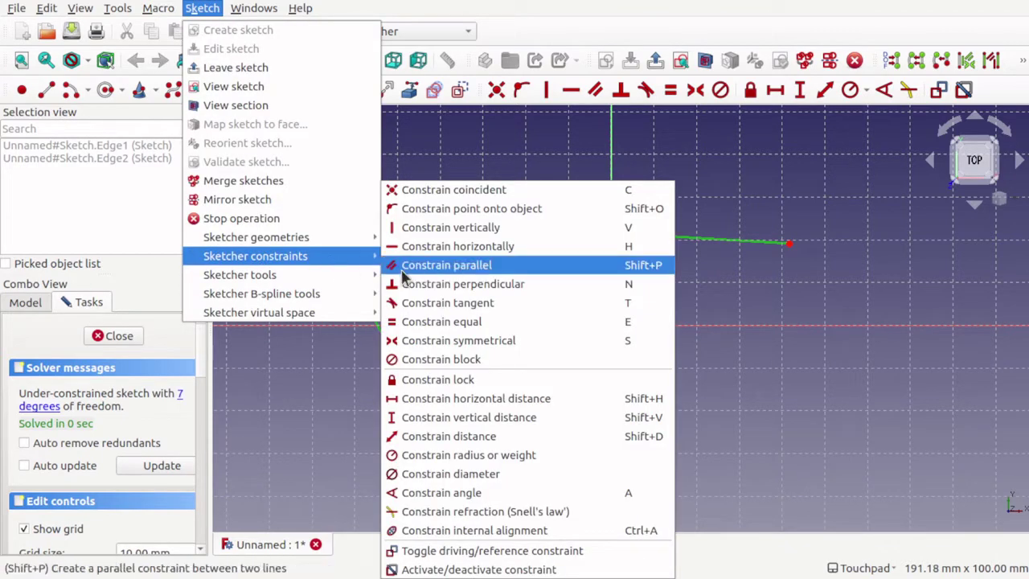
click(499, 312)
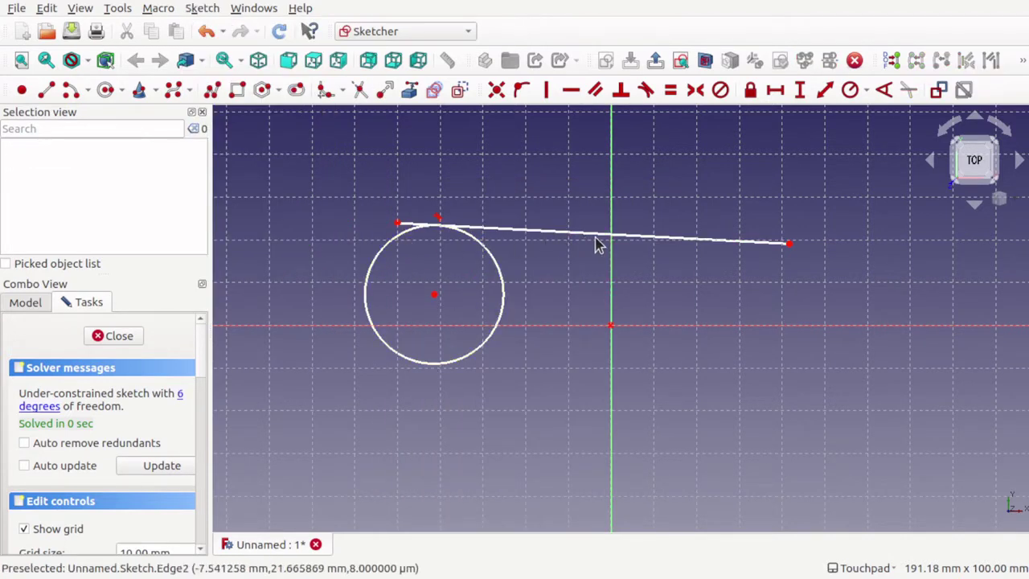
Move the tangent line and its right endpoint to several positions to test the tangency with the circle.
drag(595, 243, 531, 241)
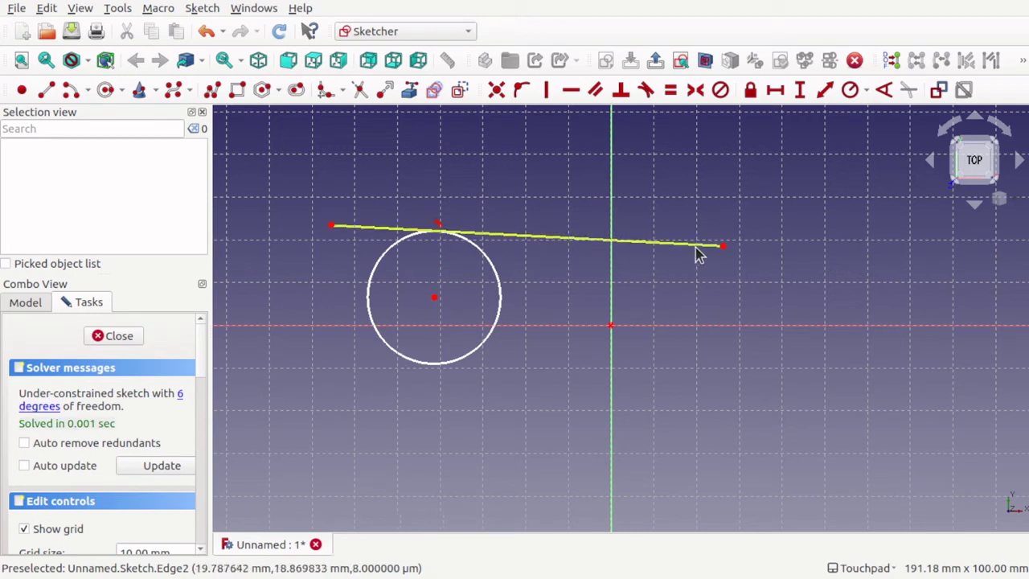
drag(698, 248, 554, 89)
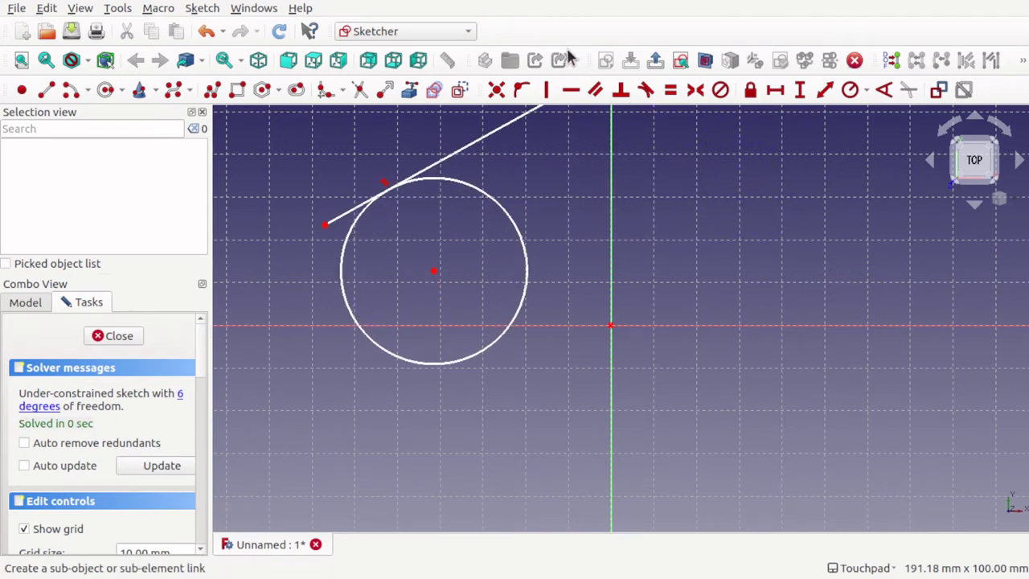
scroll(537, 201, down, 5)
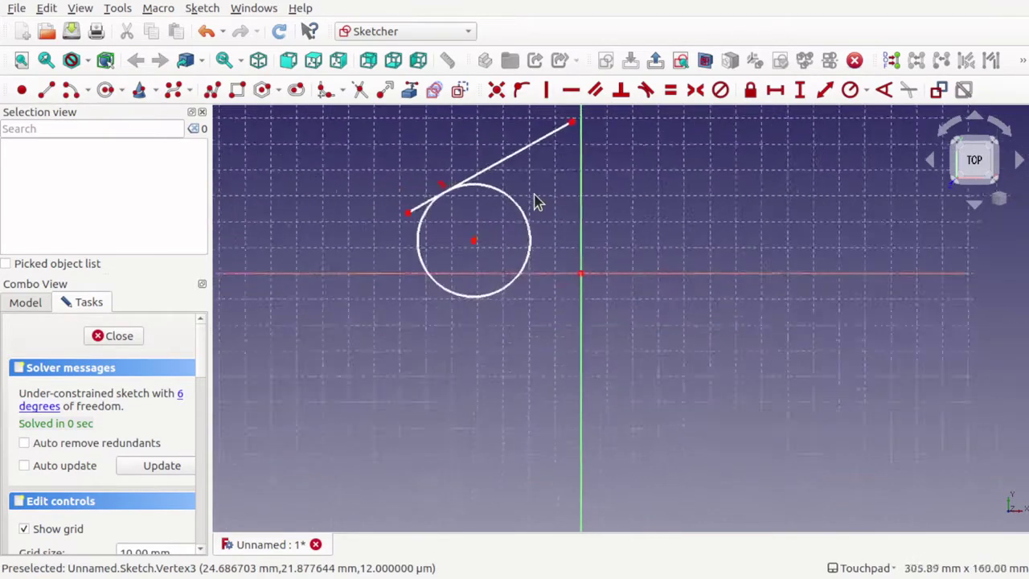
mouse_move(561, 143)
mouse_down()
mouse_move(442, 104)
mouse_move(358, 159)
mouse_move(496, 143)
mouse_move(559, 179)
mouse_move(589, 227)
mouse_move(496, 121)
mouse_move(456, 95)
mouse_move(578, 179)
mouse_move(625, 250)
mouse_move(635, 223)
mouse_up()
scroll(477, 260, up, 3)
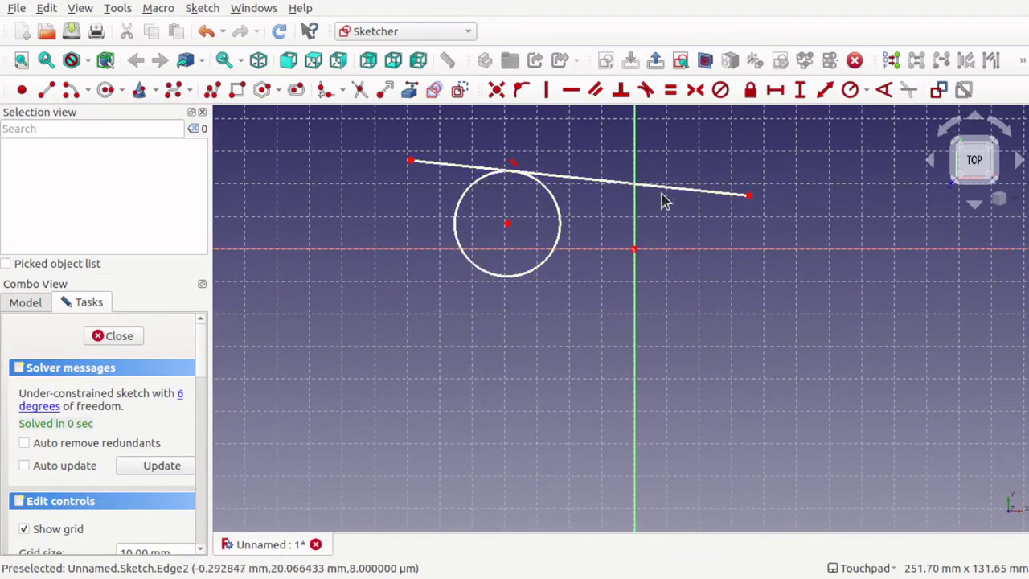
drag(629, 191, 651, 204)
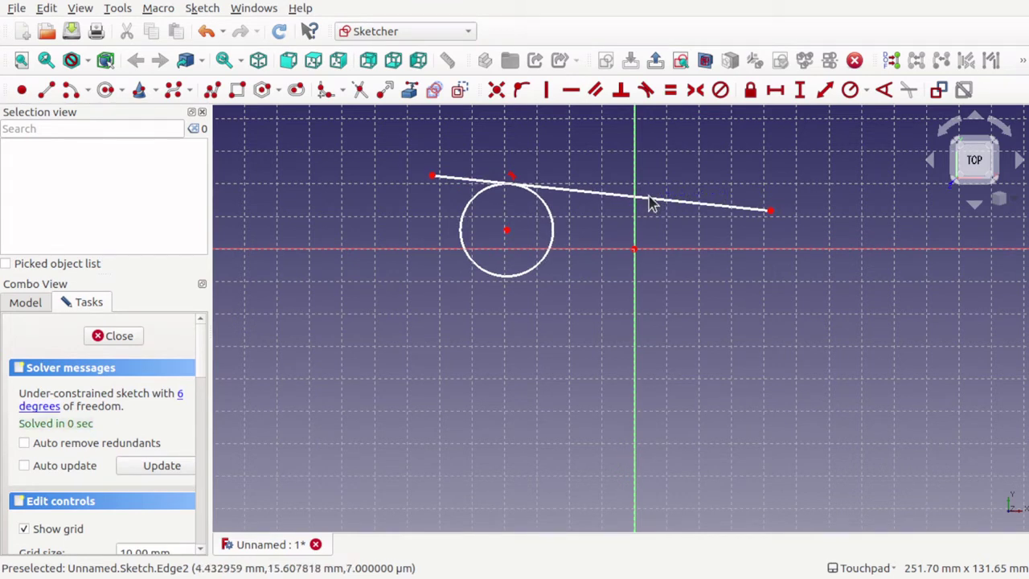
drag(770, 211, 763, 189)
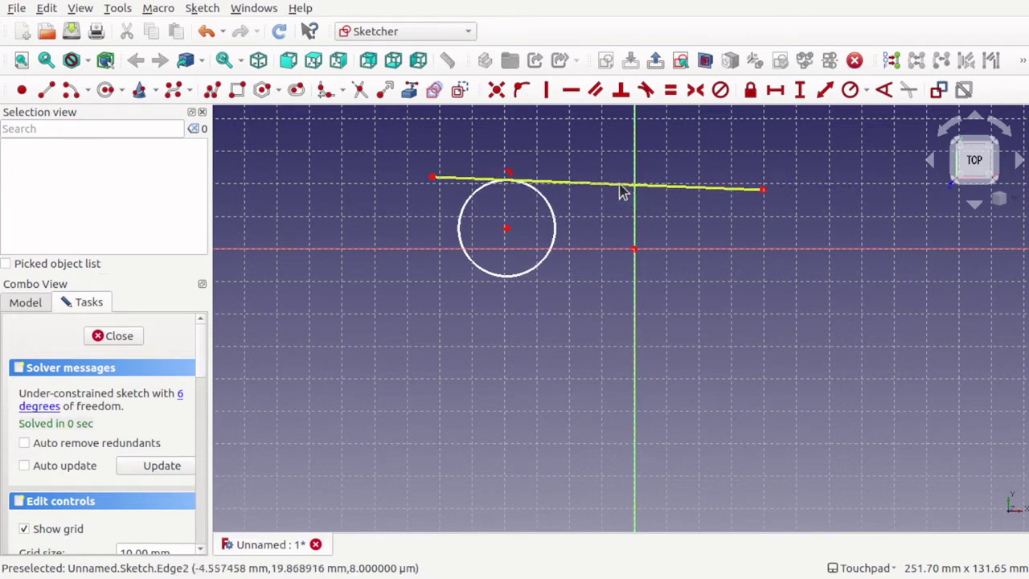
Constrain the circle's diameter to 30 mm, and move the circle down until its centre lies below the horizontal axis.
click(555, 238)
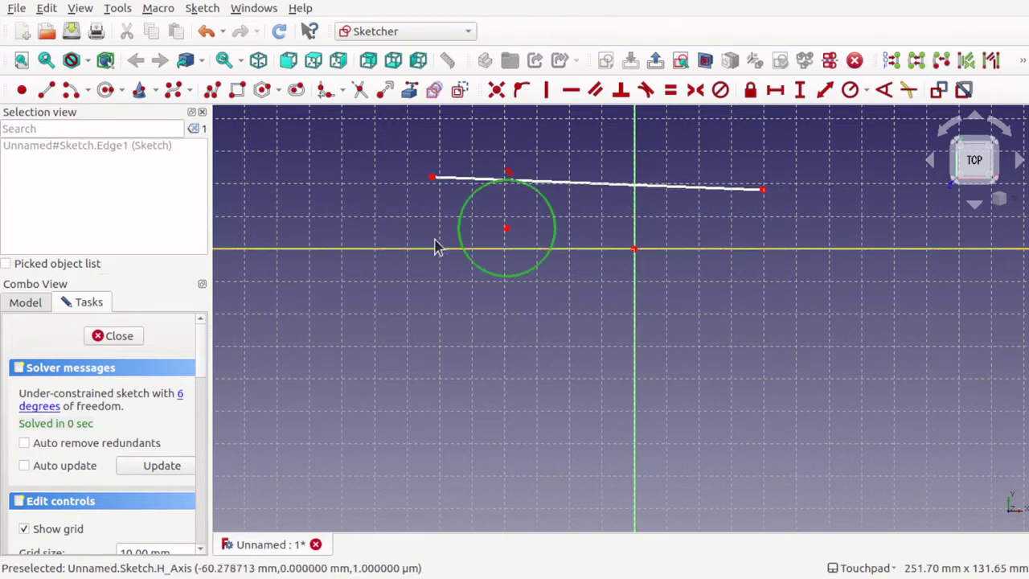
click(865, 91)
click(876, 129)
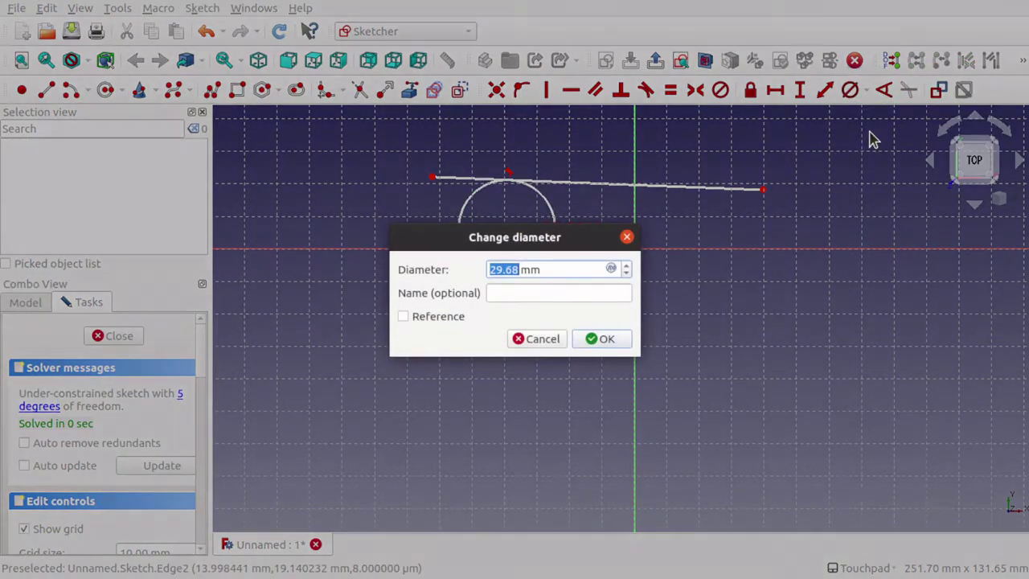
text(30)
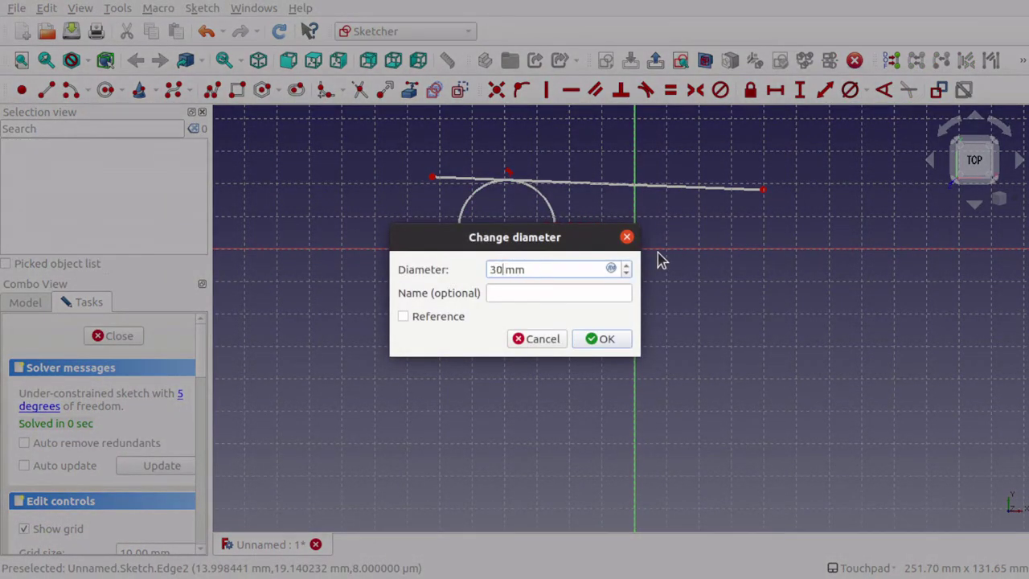
key(Return)
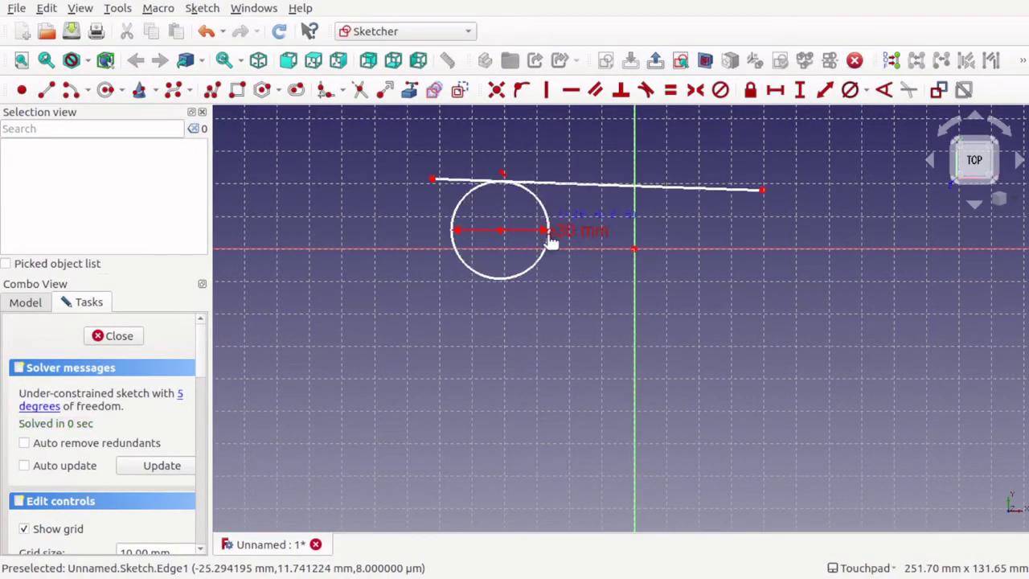
mouse_move(551, 243)
mouse_down()
mouse_move(554, 294)
mouse_move(602, 354)
mouse_move(442, 319)
mouse_move(632, 275)
mouse_move(731, 266)
mouse_move(443, 278)
mouse_move(709, 308)
mouse_move(633, 314)
mouse_move(471, 291)
mouse_move(725, 294)
mouse_move(479, 301)
mouse_move(574, 351)
mouse_move(469, 332)
mouse_move(776, 347)
mouse_move(483, 289)
mouse_move(707, 292)
mouse_move(587, 298)
mouse_move(568, 358)
mouse_move(515, 352)
mouse_move(748, 328)
mouse_move(592, 298)
mouse_move(550, 329)
mouse_up()
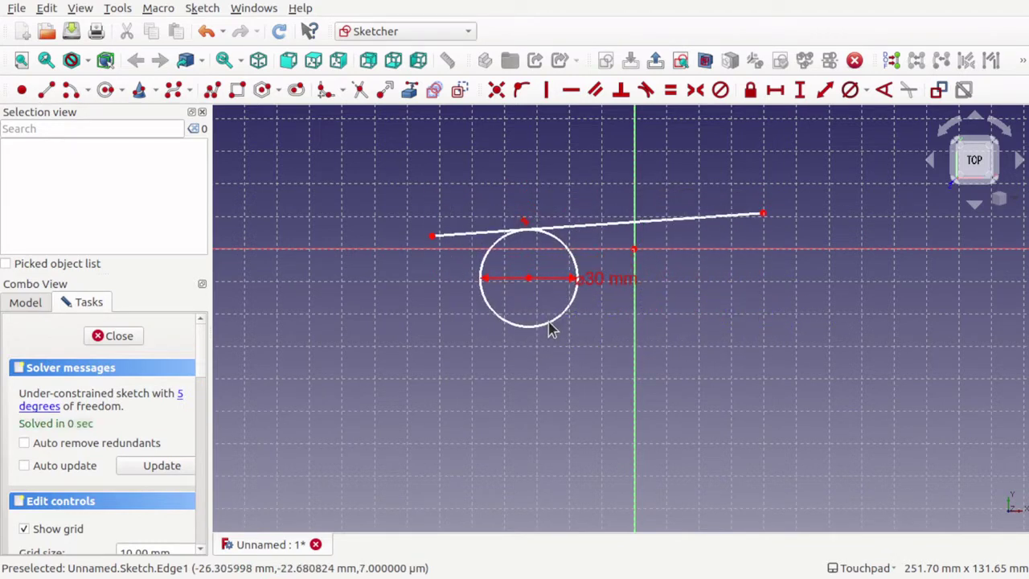
Draw a wavy B-spline with five control points below the circle, running from left to right across the vertical axis.
click(172, 90)
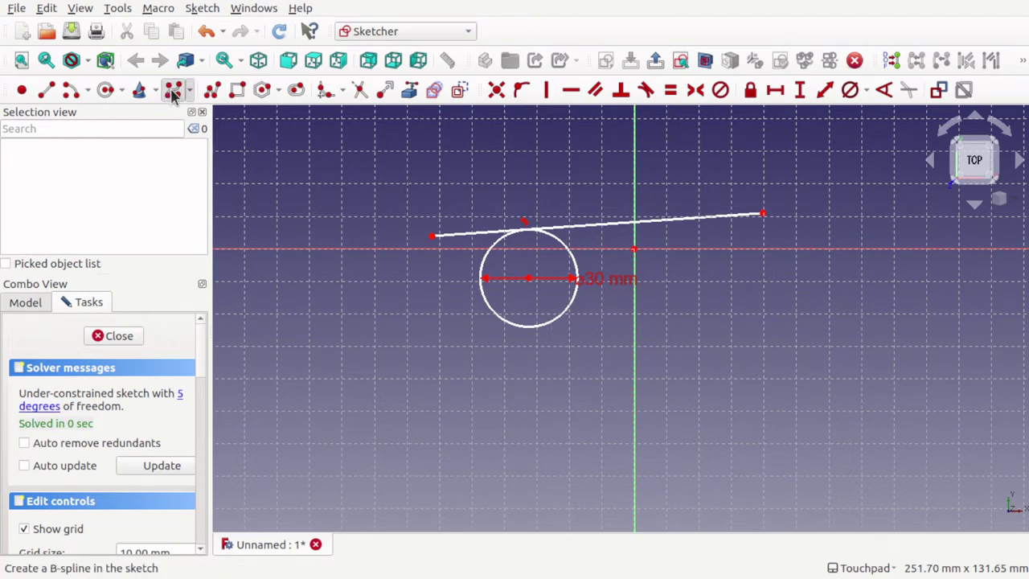
click(336, 425)
click(487, 377)
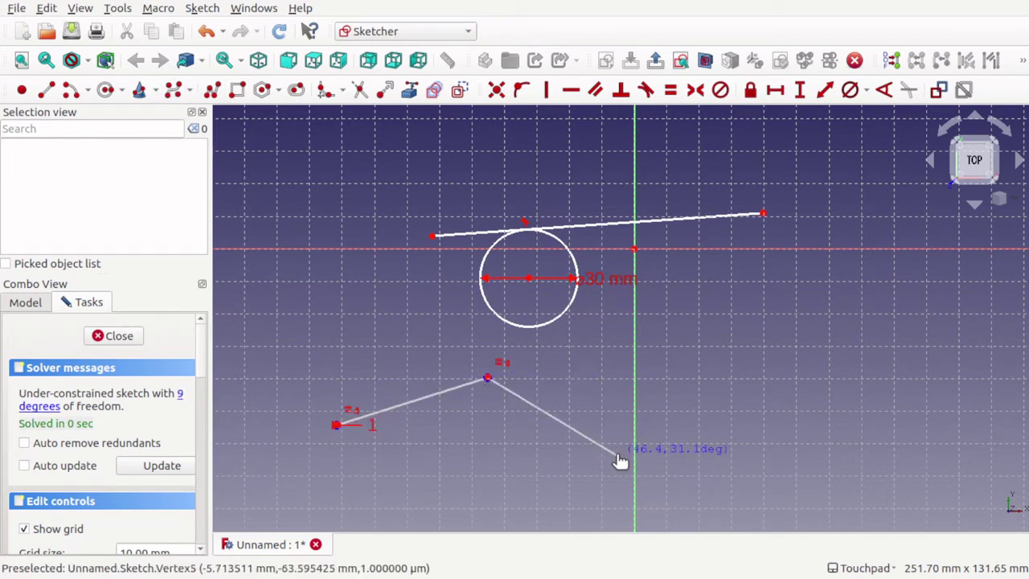
click(615, 455)
click(778, 313)
click(878, 404)
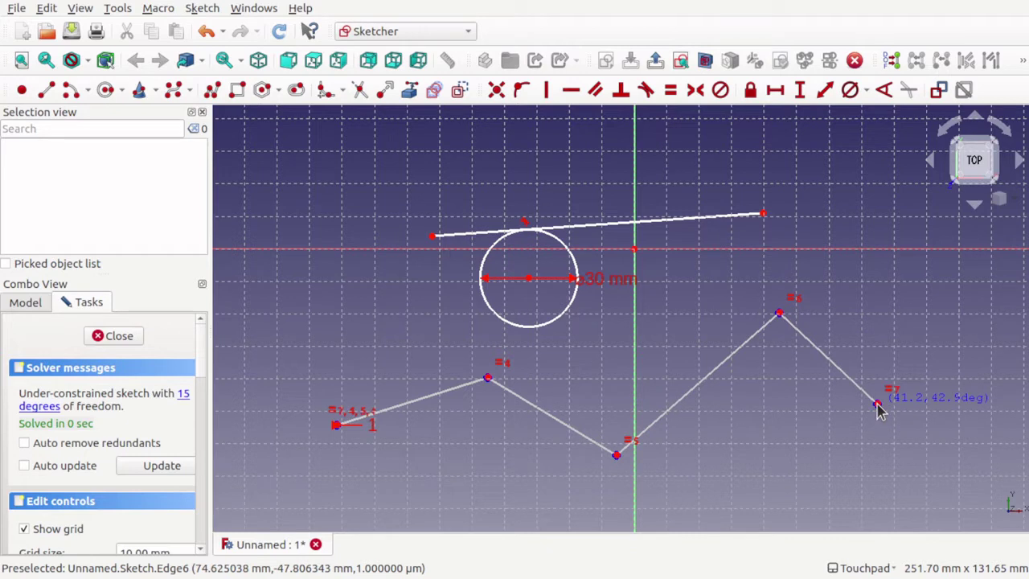
right_click(878, 408)
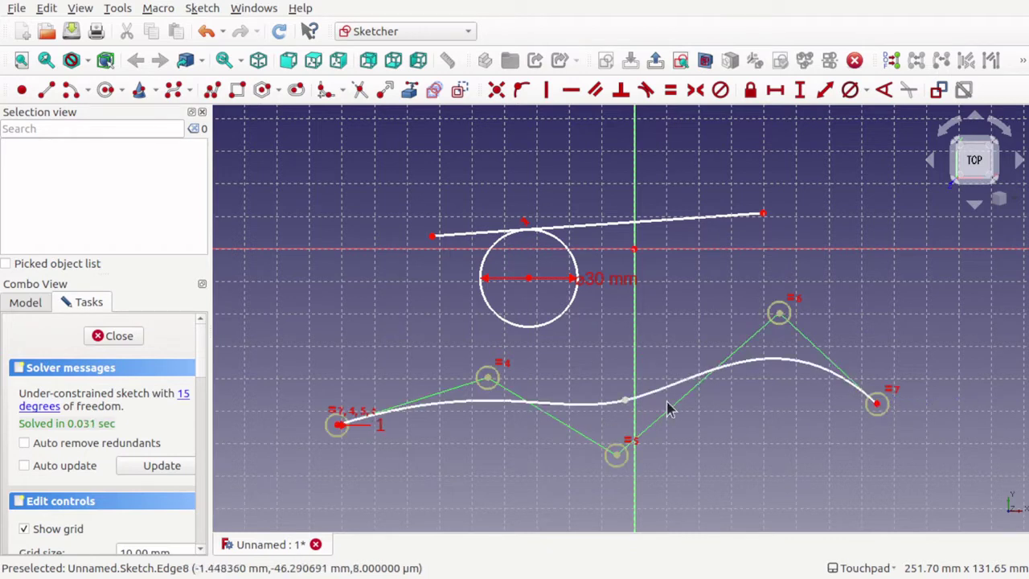
click(582, 406)
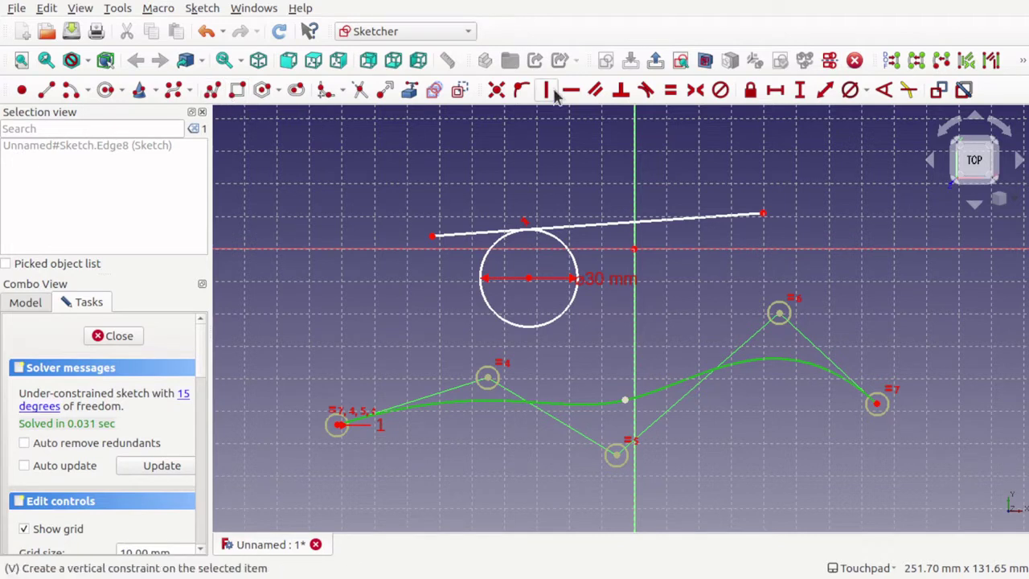
click(706, 160)
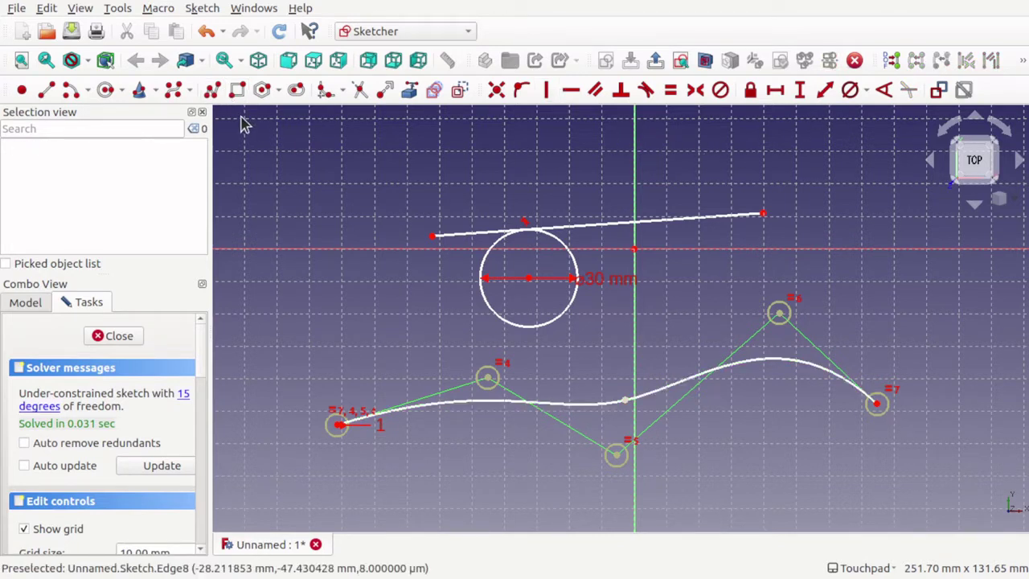
Sketch a second circle just above the left end of the B-spline.
click(105, 89)
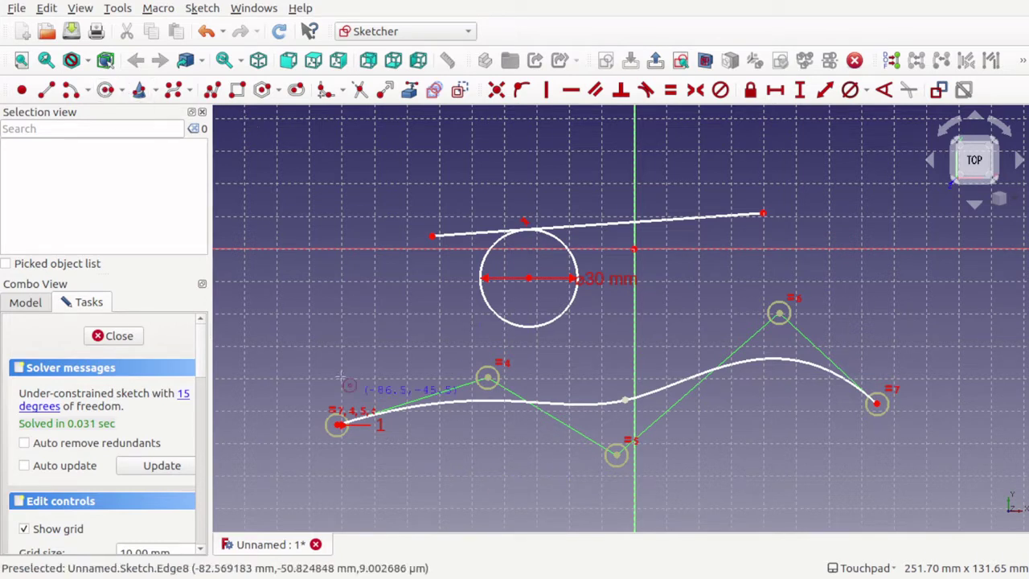
click(316, 331)
click(364, 368)
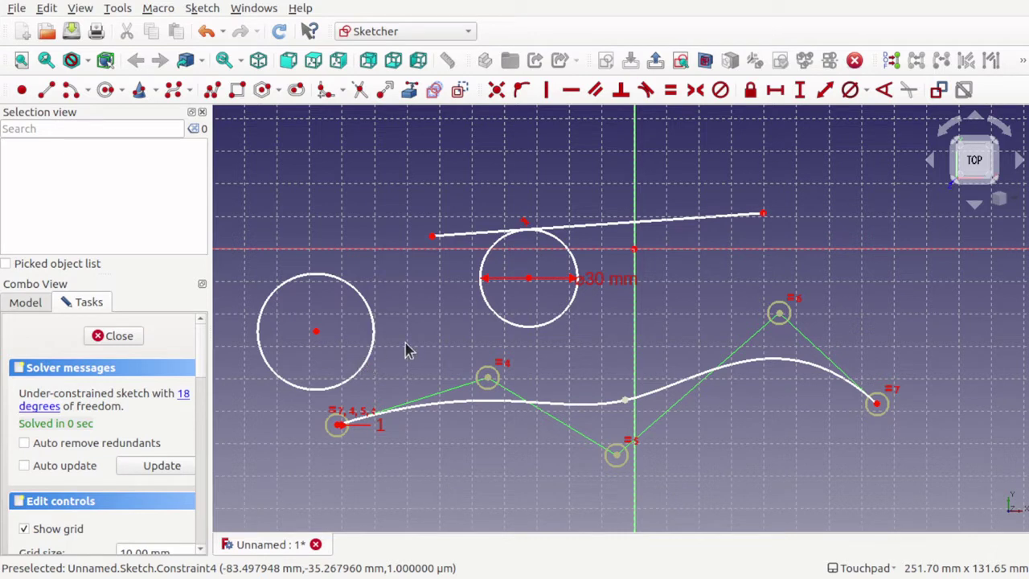
Try to apply a tangent constraint between the second circle and the B-spline.
click(373, 343)
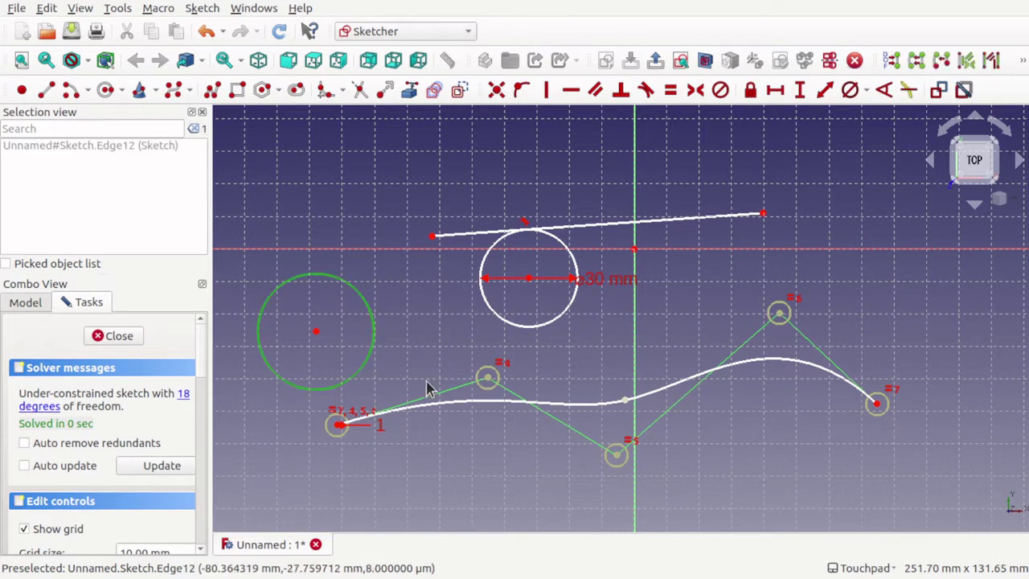
click(511, 407)
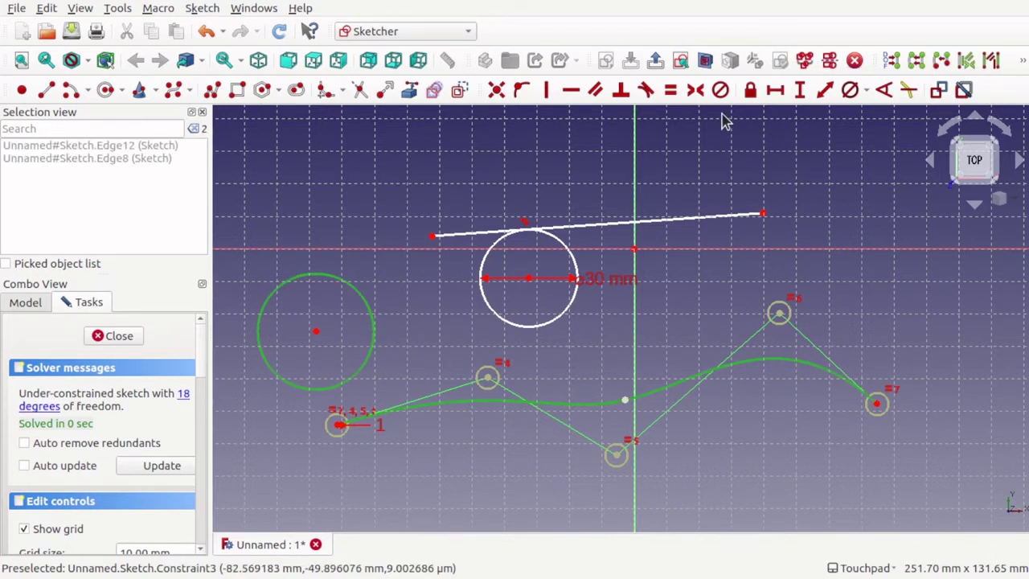
click(647, 91)
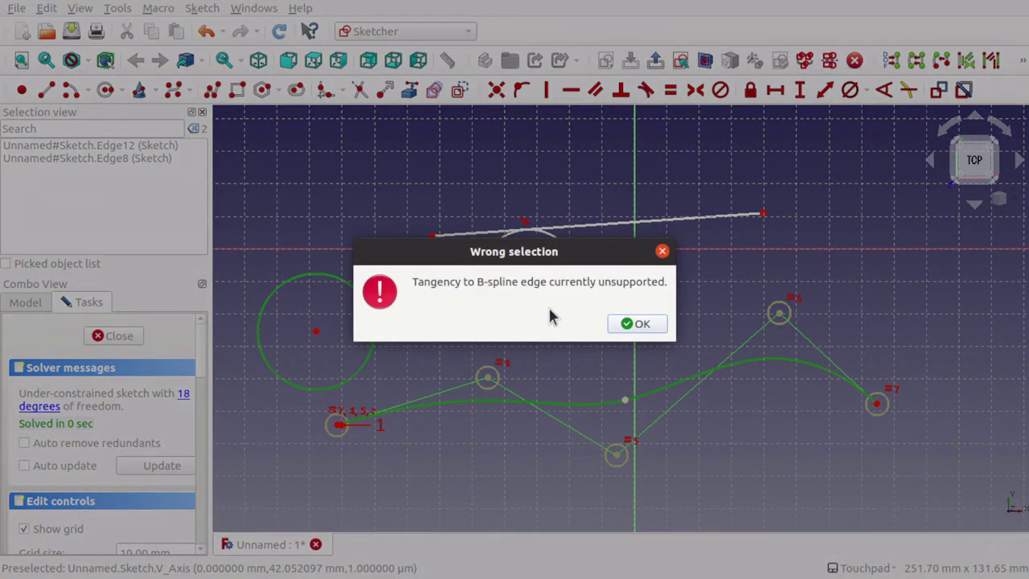
Dismiss the tangency error and delete the second circle and the B-spline.
click(662, 251)
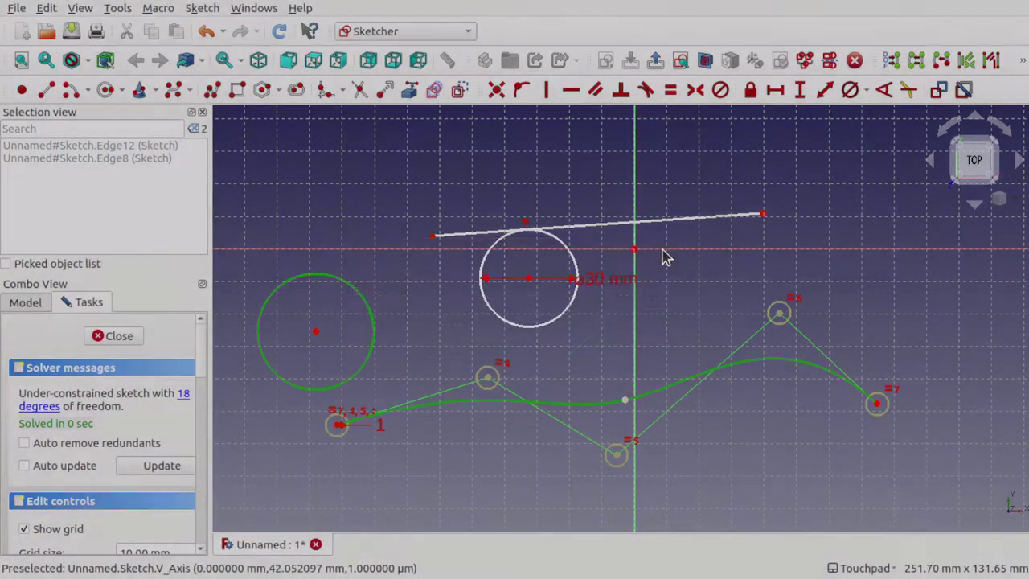
key(Delete)
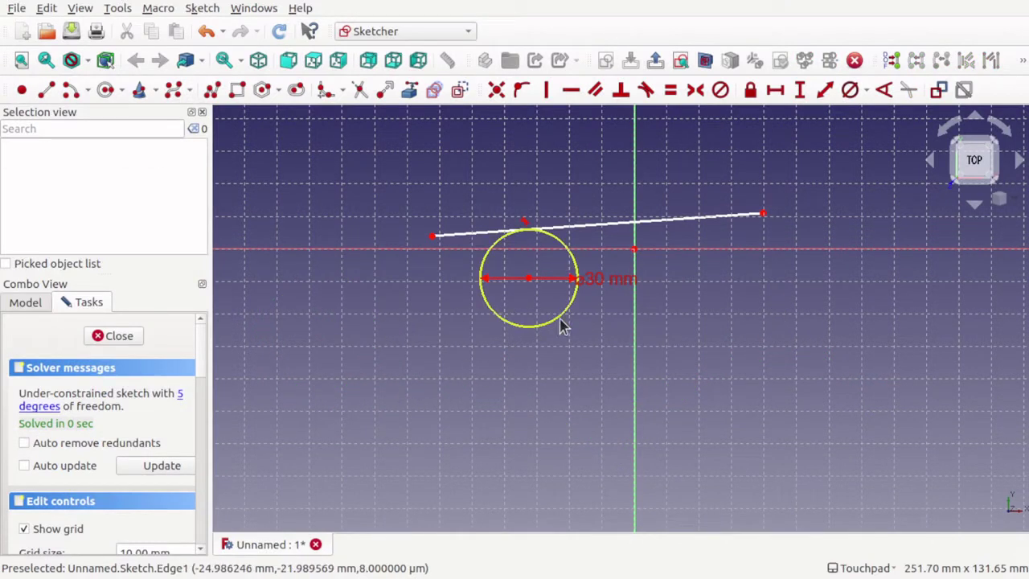
Move the 30 mm circle and its tangent line, shifting the line so it sits above the horizontal axis around the circle.
drag(545, 330, 472, 341)
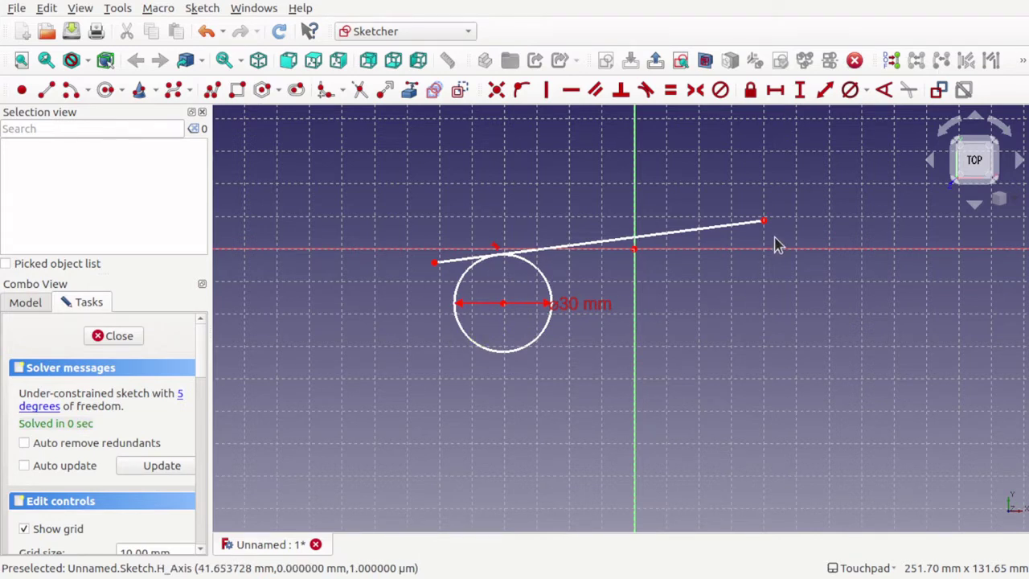
drag(736, 232, 765, 182)
mouse_move(673, 197)
mouse_down()
mouse_move(634, 200)
mouse_move(664, 202)
mouse_up()
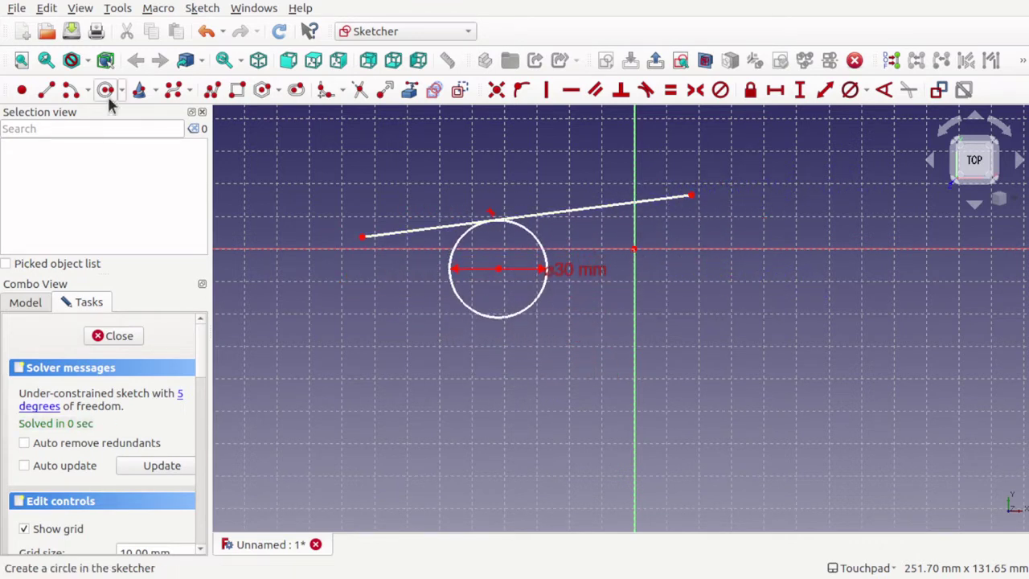
Sketch a second line below the circle, crossing the vertical axis and sloping down to the right.
click(46, 90)
click(434, 394)
click(689, 386)
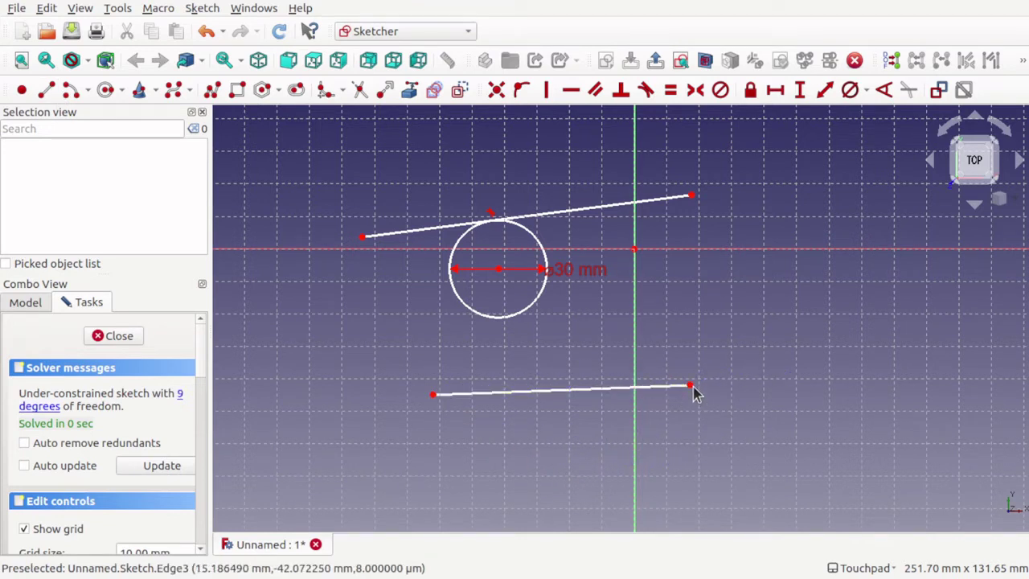
drag(690, 387, 702, 432)
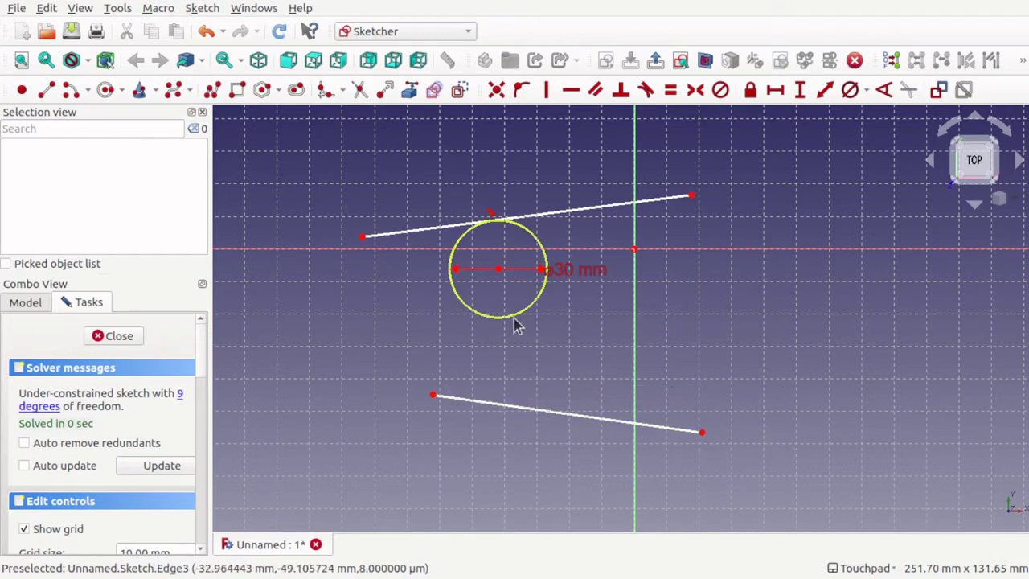
Make the lower line tangent to the circle, and raise its right end so it runs nearly parallel to the upper line.
click(489, 404)
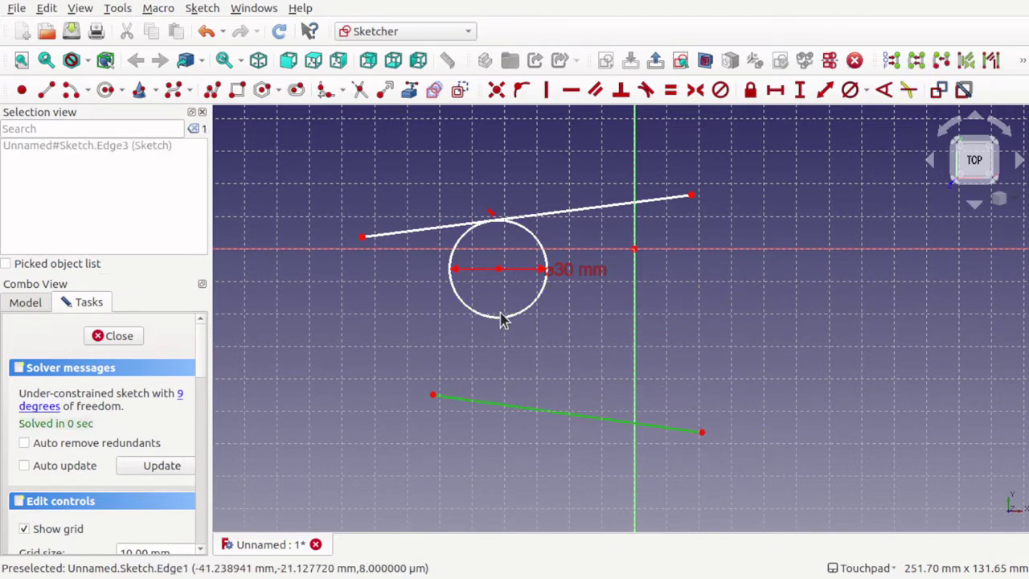
click(504, 319)
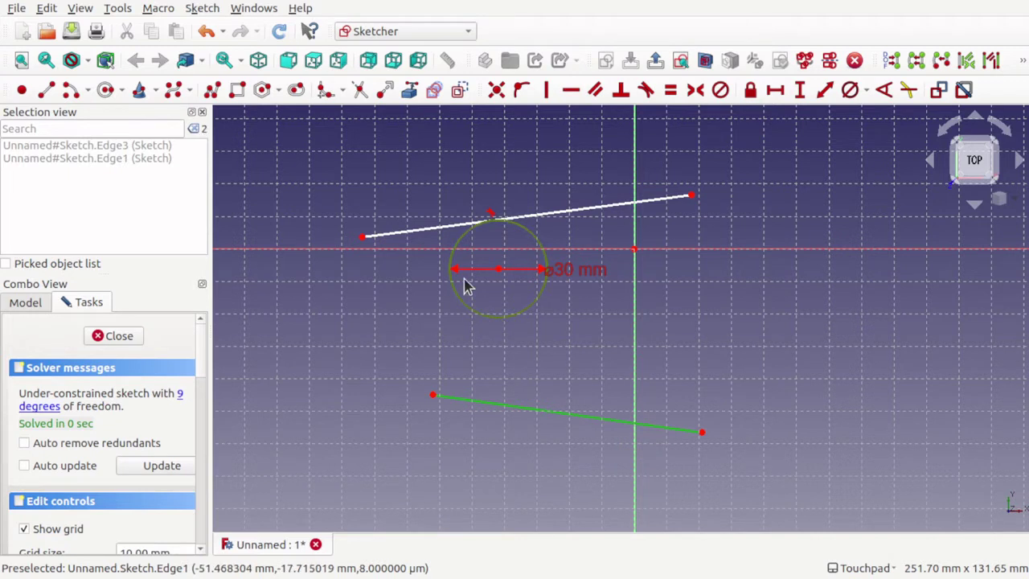
click(647, 95)
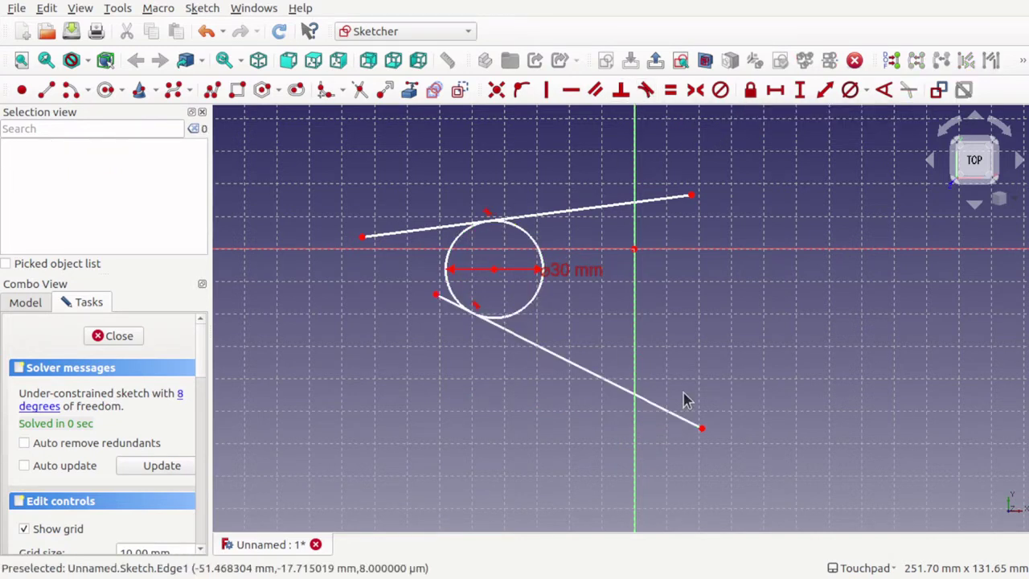
drag(702, 429, 702, 293)
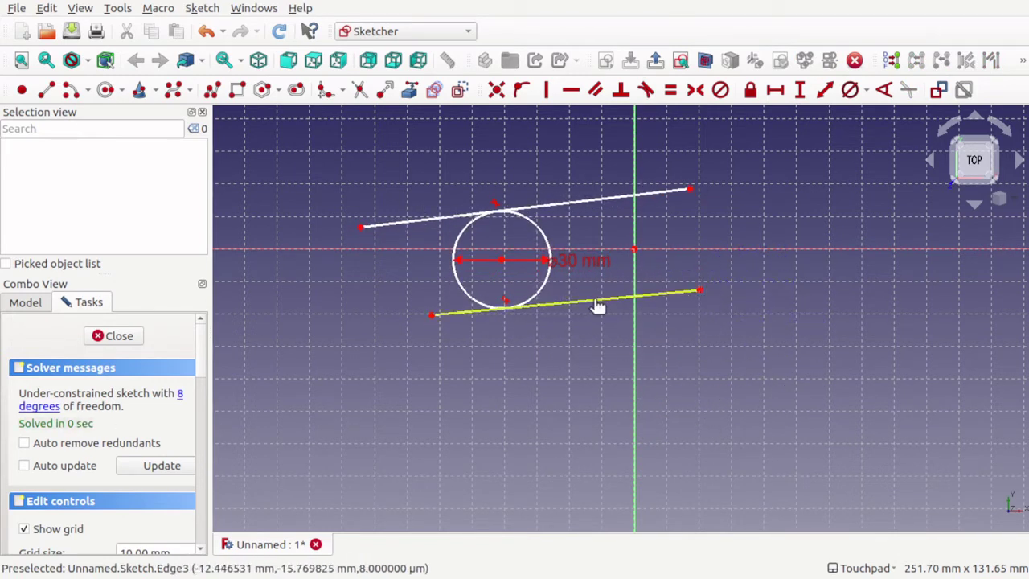
Slide both tangent lines to the right clear of the circle, and swing the lower line's right end downward.
drag(598, 306, 788, 276)
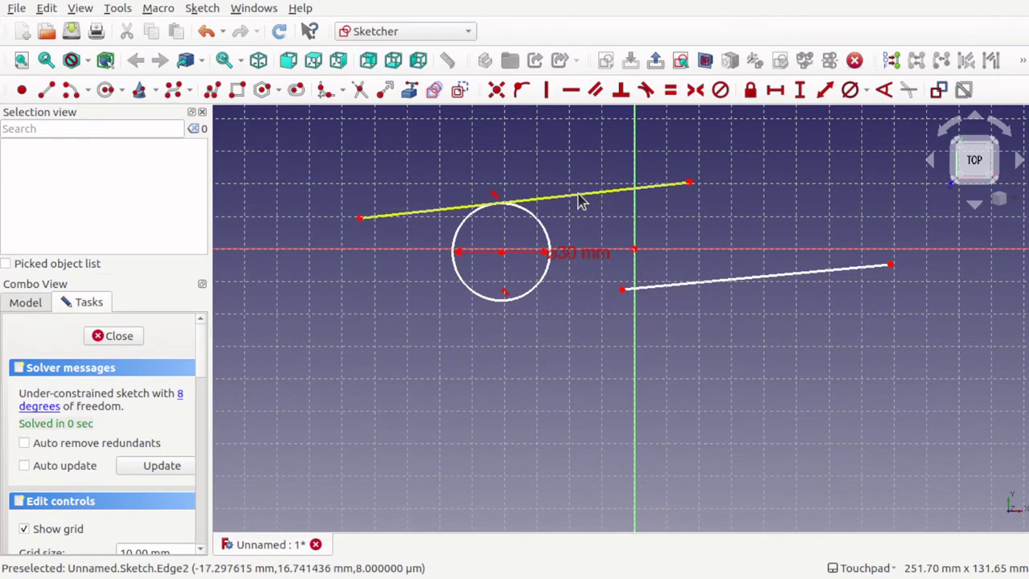
mouse_move(580, 200)
mouse_down()
mouse_move(787, 189)
mouse_move(448, 204)
mouse_move(841, 178)
mouse_move(808, 184)
mouse_up()
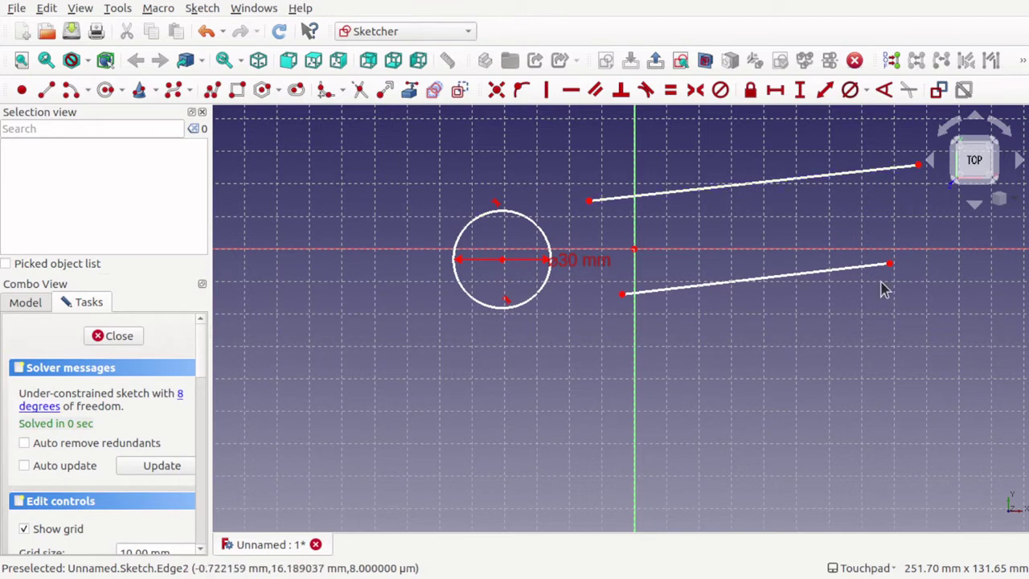
mouse_move(890, 265)
mouse_down()
mouse_move(895, 344)
mouse_move(884, 434)
mouse_up()
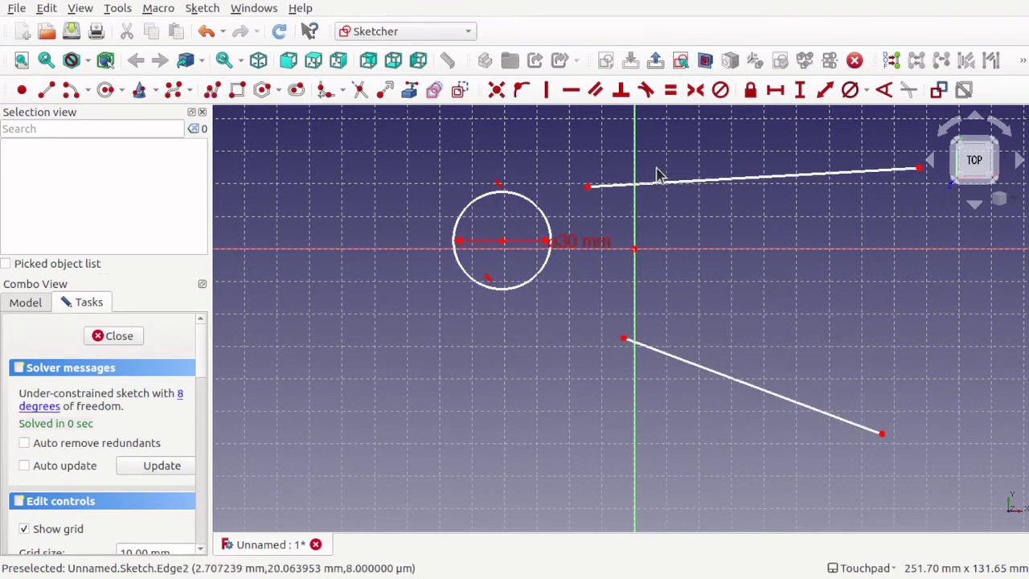
Move both tangent lines back onto the circle so they touch it near their left ends and spread apart toward the right.
click(716, 188)
drag(715, 188, 607, 228)
drag(806, 211, 730, 131)
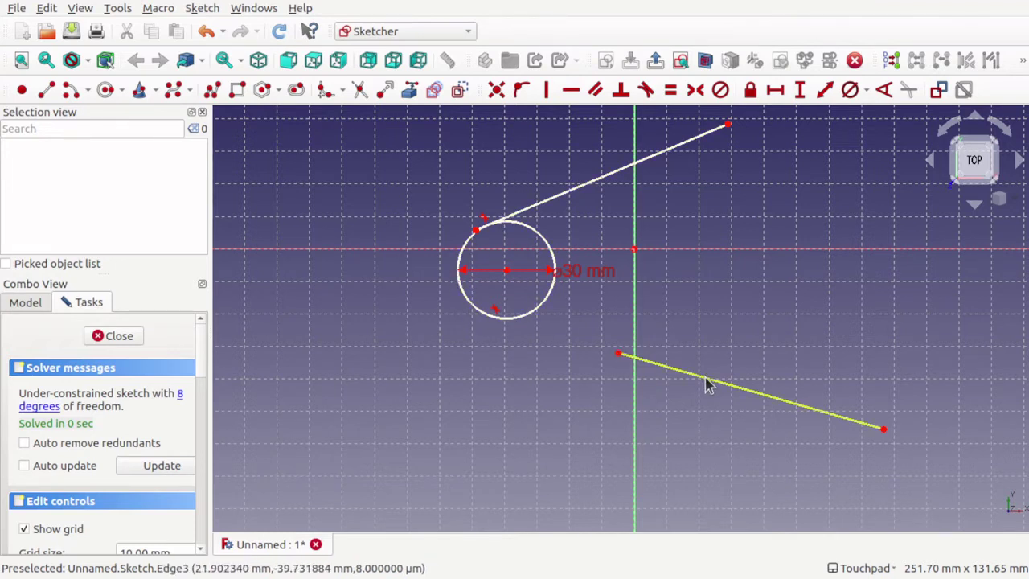
drag(708, 383, 574, 347)
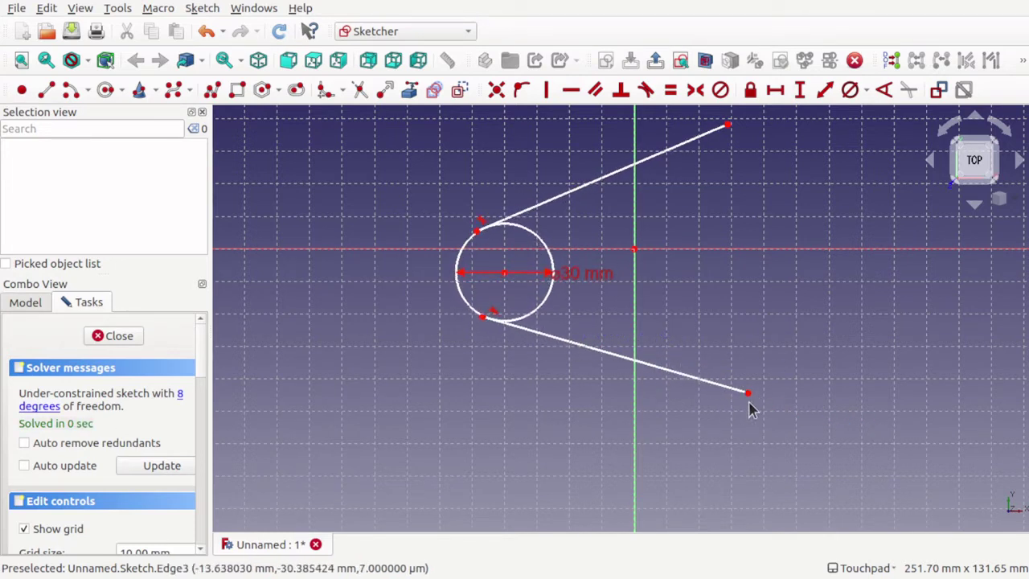
drag(750, 399, 687, 454)
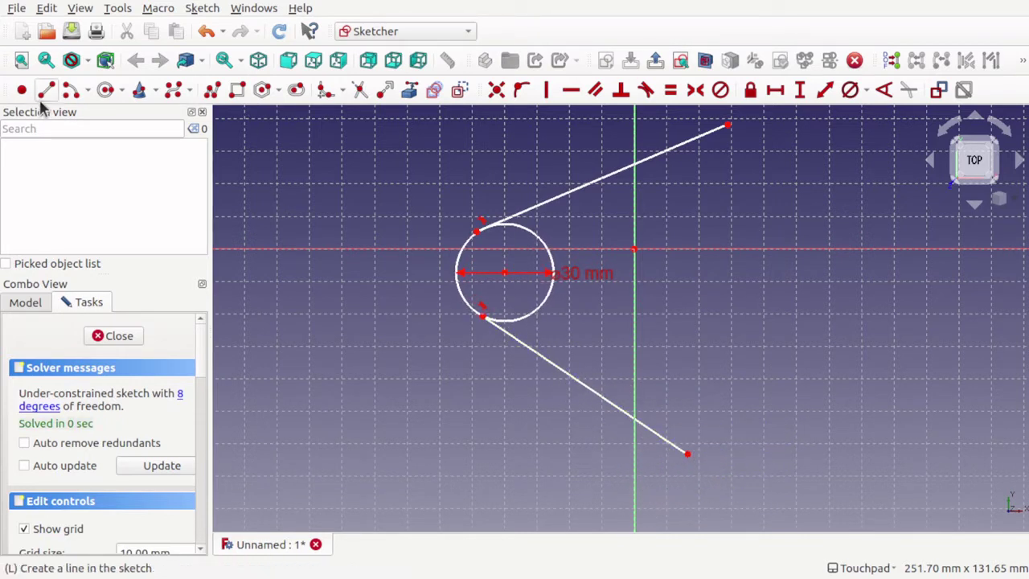
Sketch a third line between the two tangent lines and constrain its left endpoint to lie on the circle.
click(47, 91)
click(572, 324)
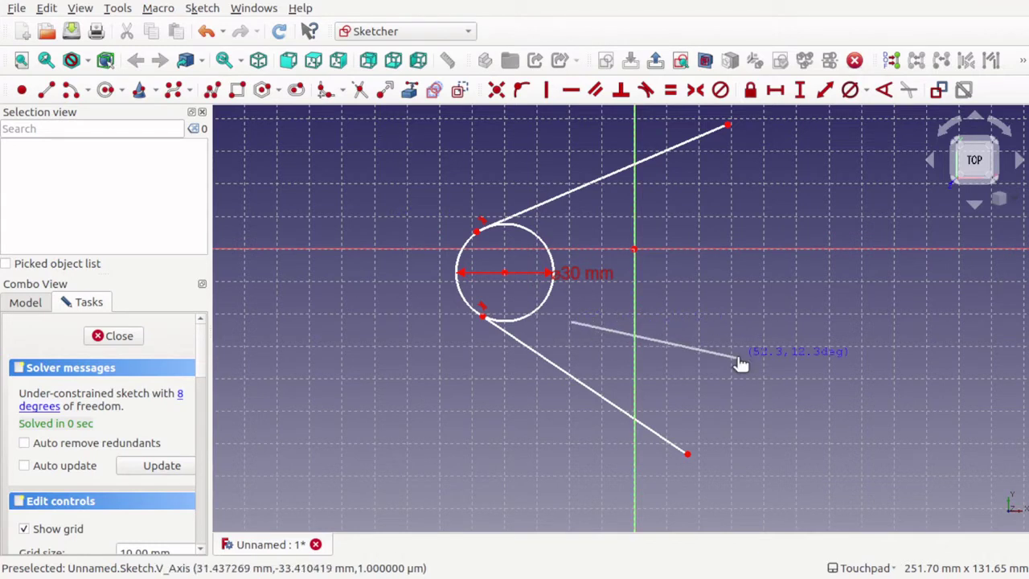
click(572, 322)
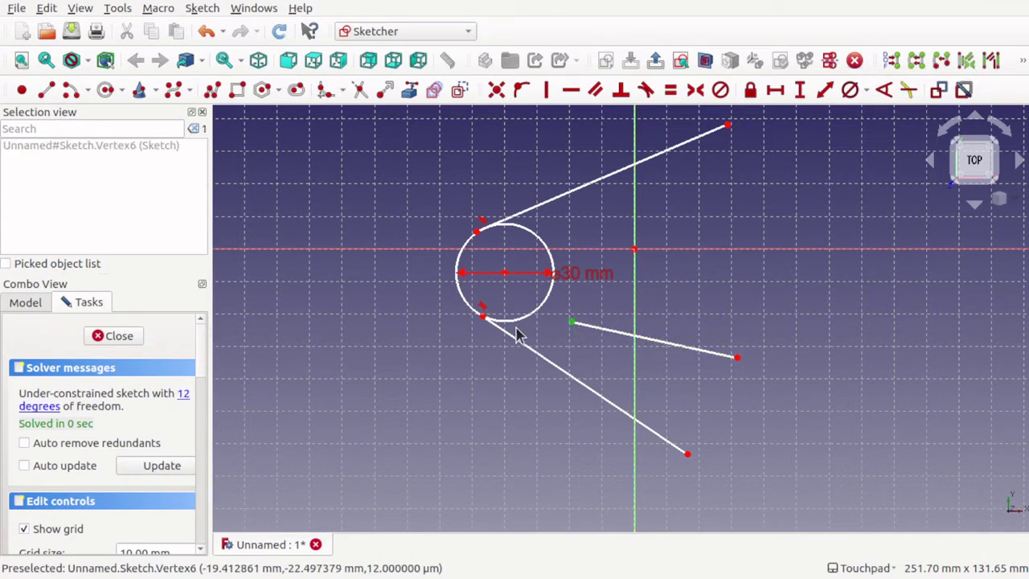
click(533, 319)
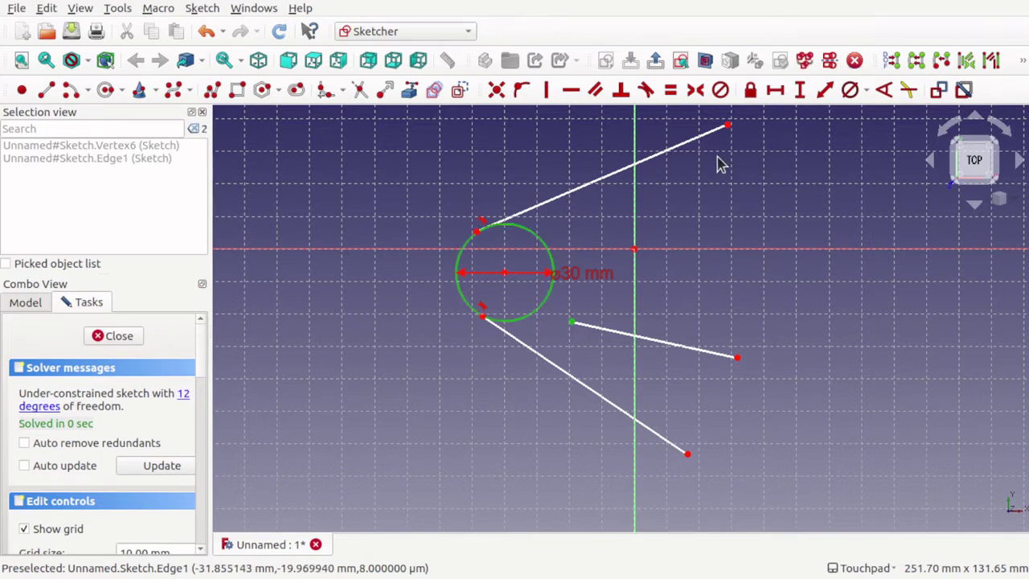
click(528, 93)
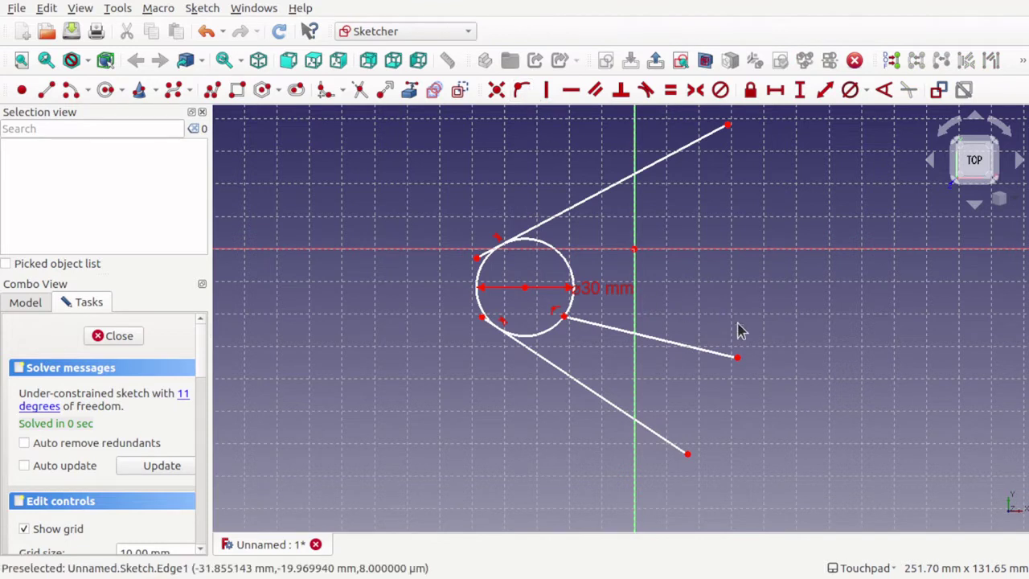
Move both ends of the third line to test its point-on-object constraint, and delete the line.
drag(741, 364, 734, 398)
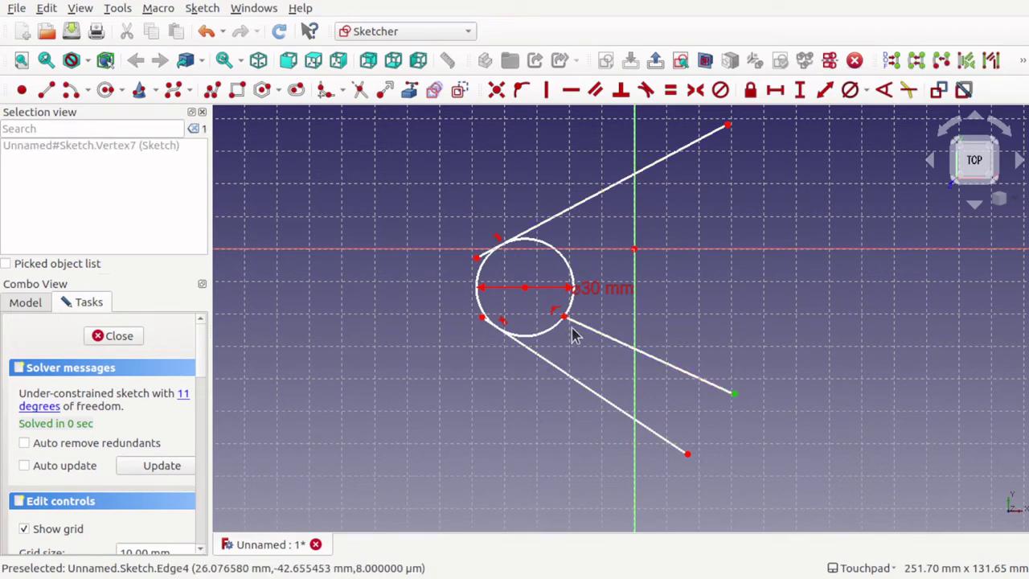
drag(566, 321, 529, 351)
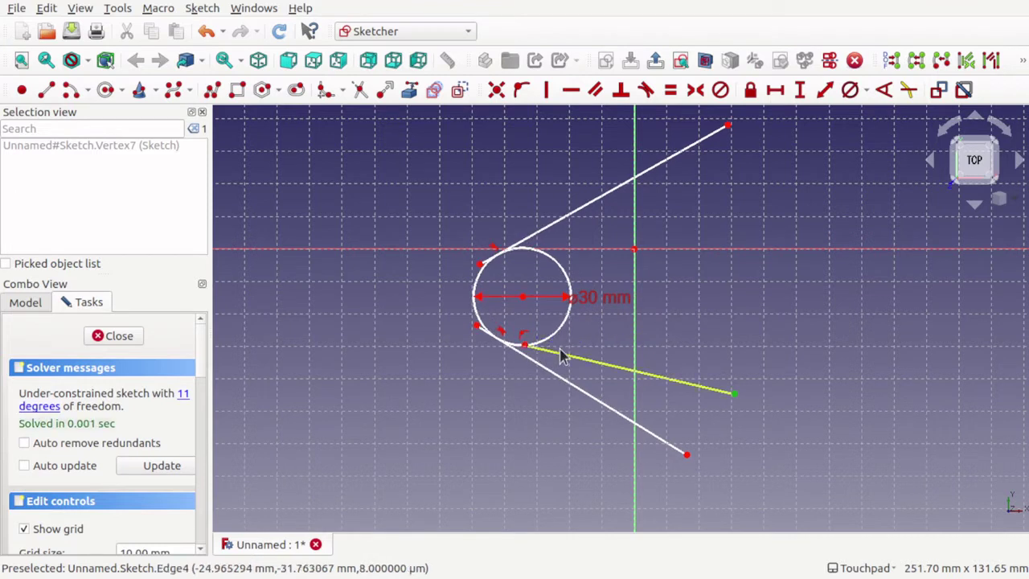
click(649, 375)
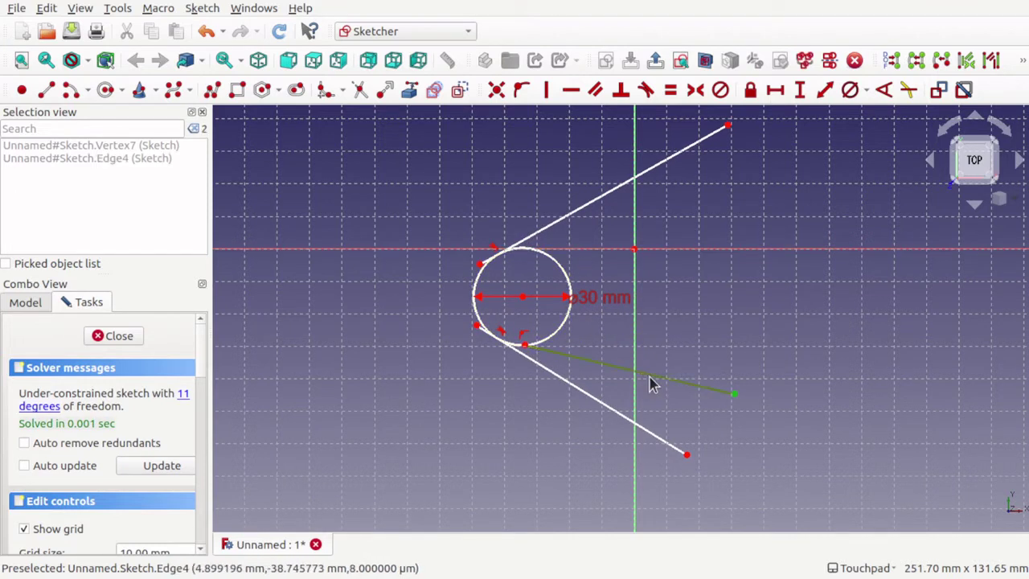
key(Delete)
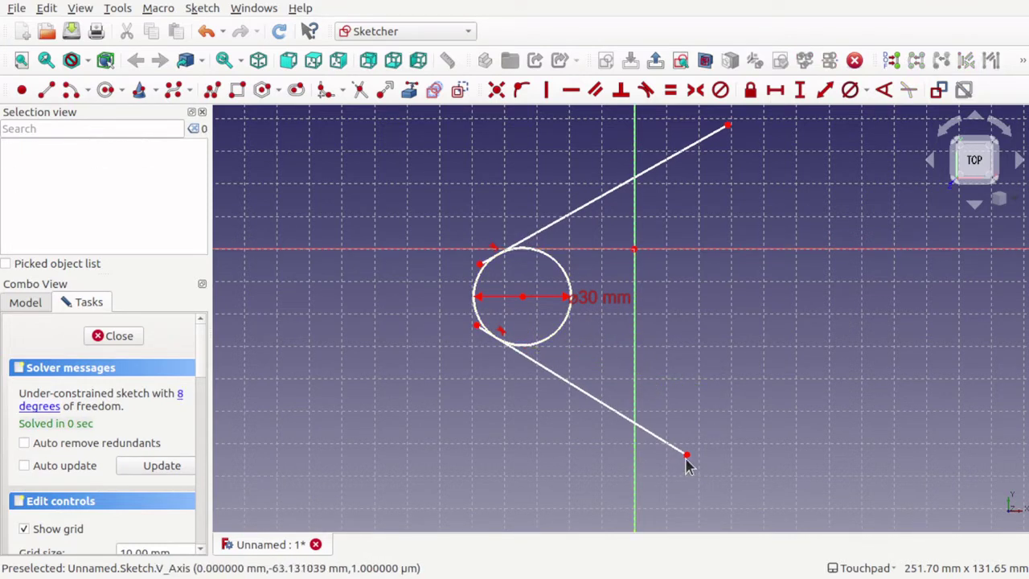
Move the right ends of both tangent lines further right to narrow their spread, and constrain the two lines parallel.
drag(687, 456, 817, 372)
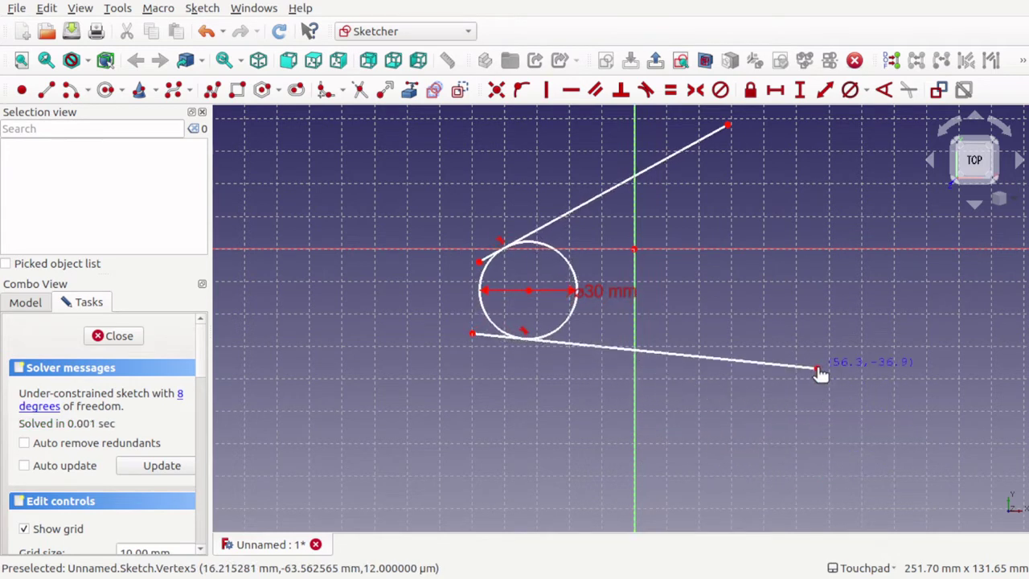
drag(729, 128, 812, 188)
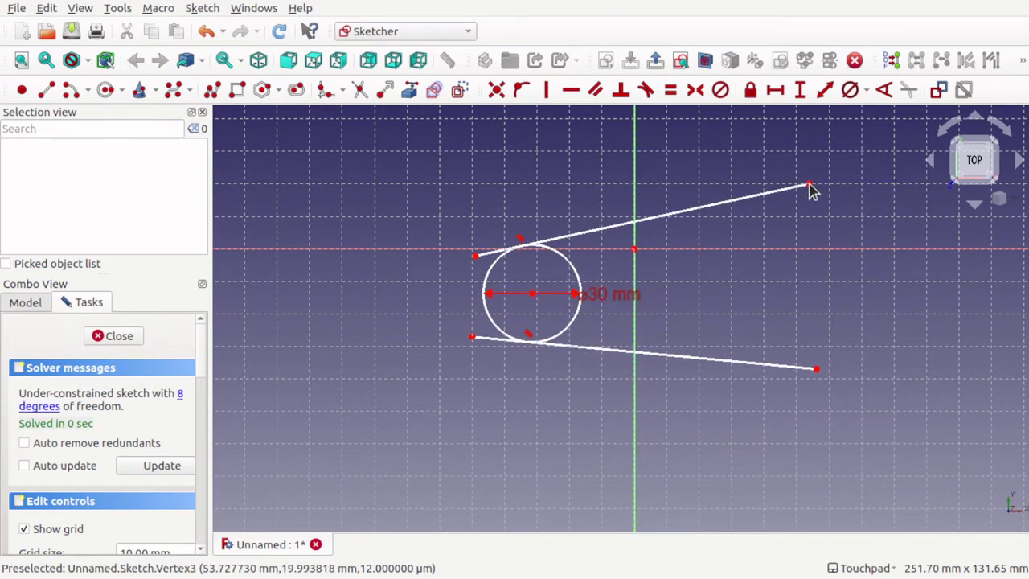
click(707, 211)
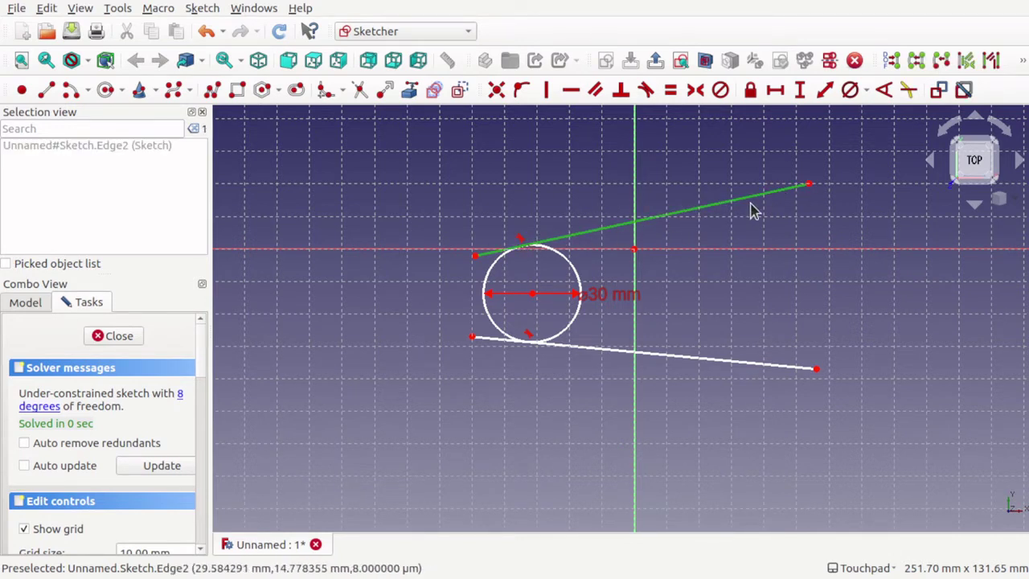
click(716, 360)
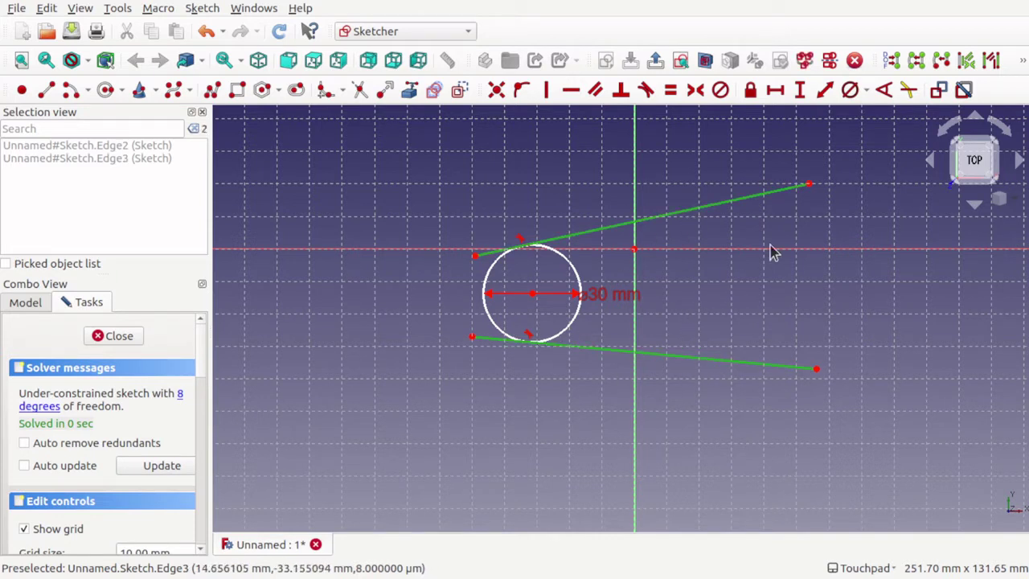
click(597, 91)
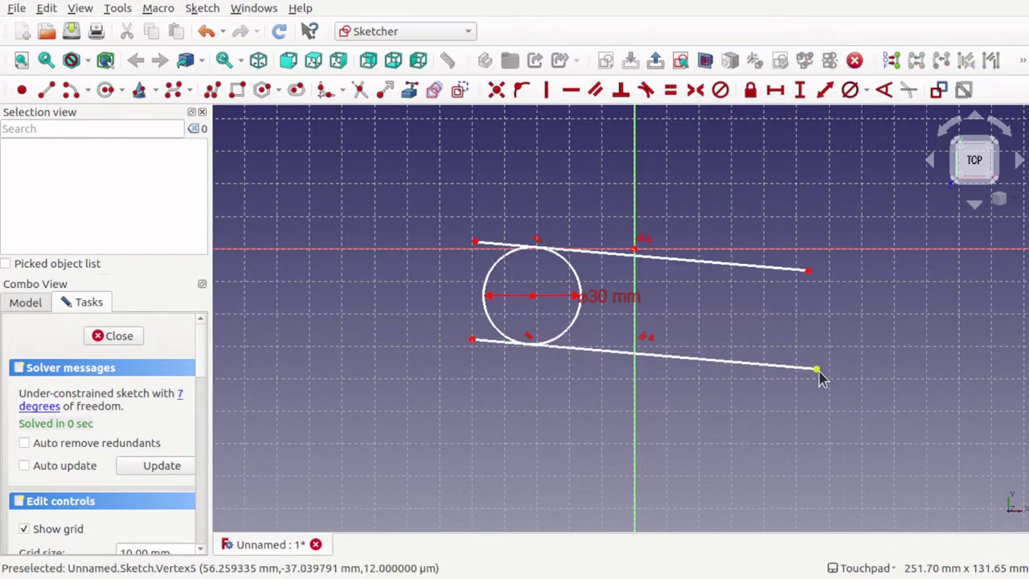
Pull the lower line's right end slightly inward and up, and constrain the two parallel lines to equal length.
drag(818, 372, 776, 353)
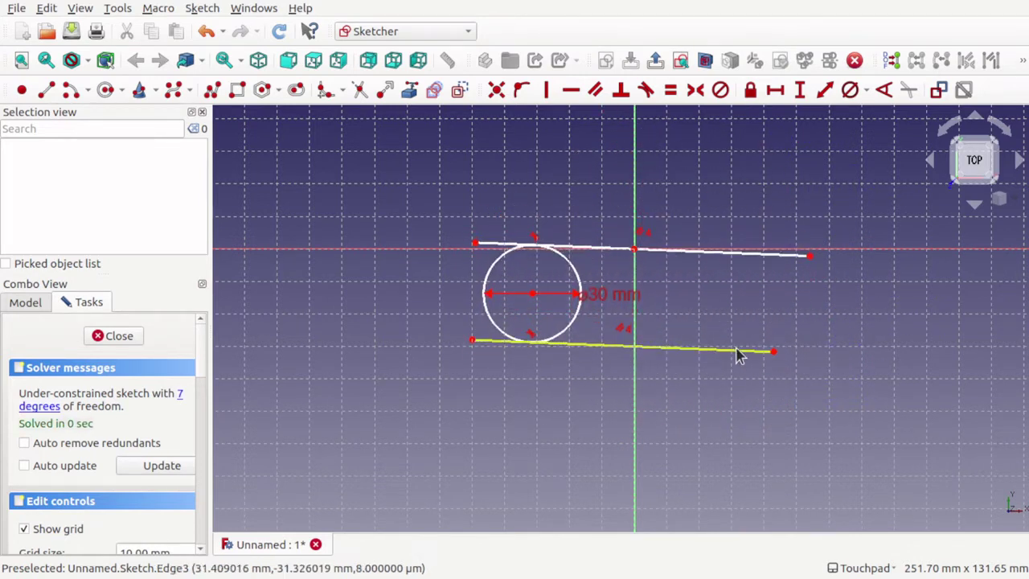
click(735, 349)
click(735, 254)
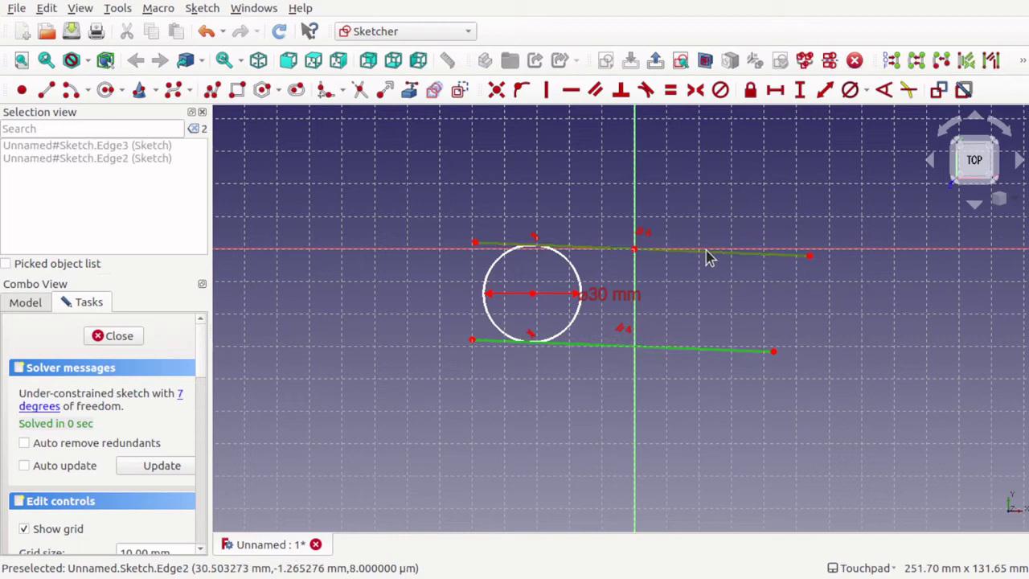
click(672, 91)
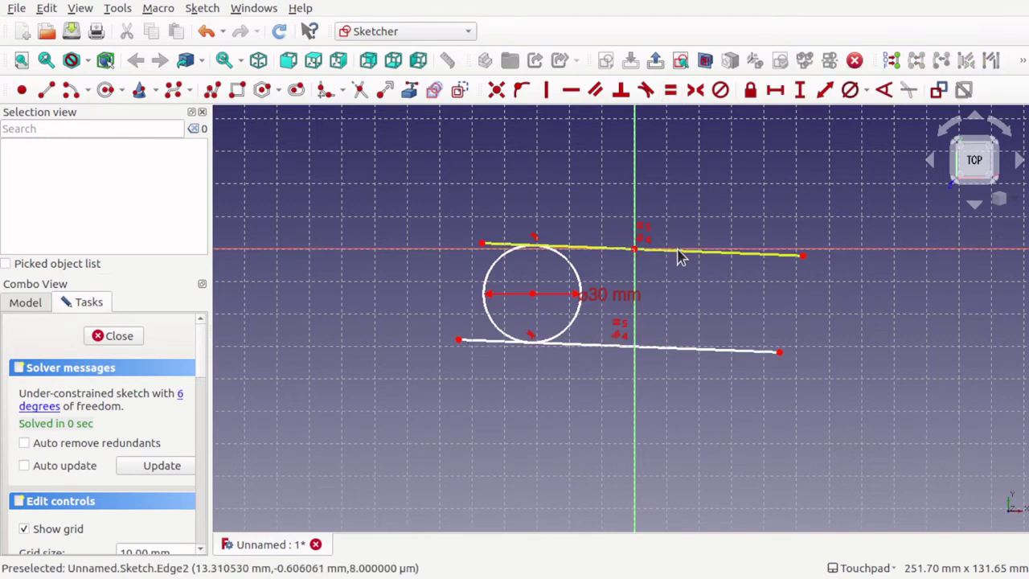
Slide both parallel lines to the right clear of the circle, and tilt them by lowering the lower line's right end.
mouse_move(801, 261)
mouse_down()
mouse_move(734, 266)
mouse_move(664, 236)
mouse_move(771, 246)
mouse_move(761, 241)
mouse_move(694, 345)
mouse_move(573, 301)
mouse_move(718, 296)
mouse_move(719, 209)
mouse_move(718, 290)
mouse_move(881, 287)
mouse_up()
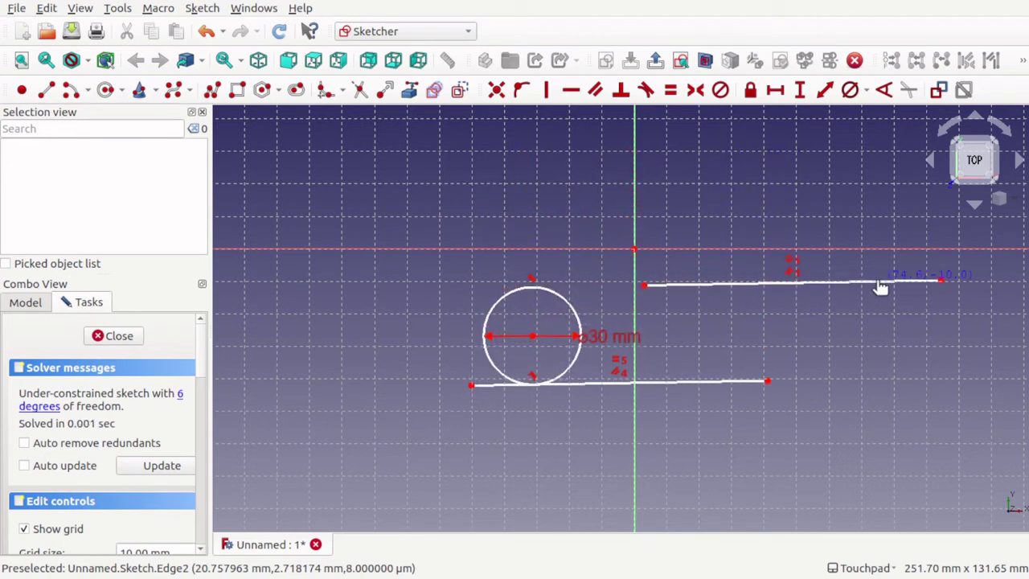
mouse_move(697, 389)
mouse_down()
mouse_move(908, 378)
mouse_move(882, 378)
mouse_up()
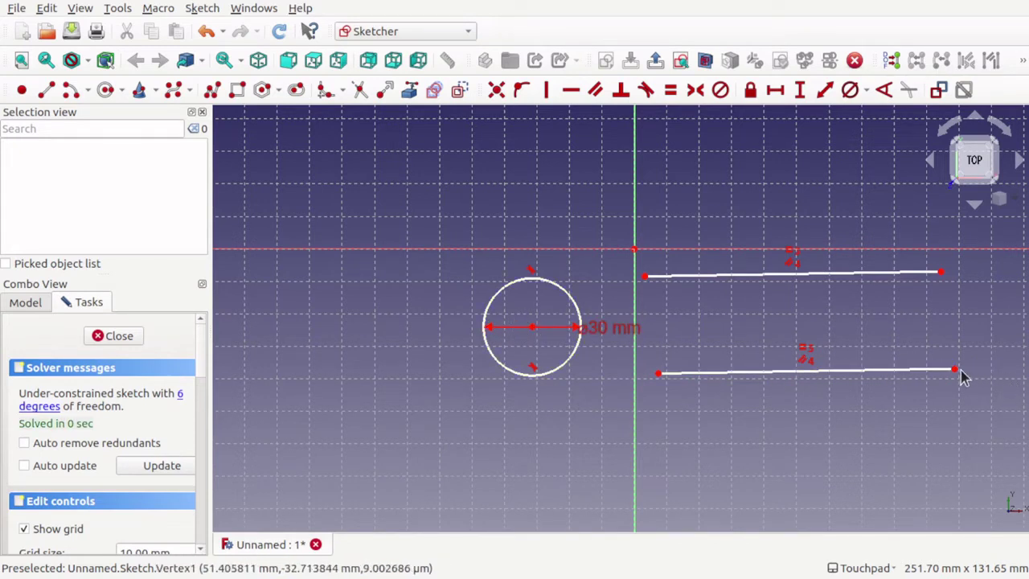
mouse_move(958, 371)
mouse_down()
mouse_move(948, 460)
mouse_move(937, 473)
mouse_up()
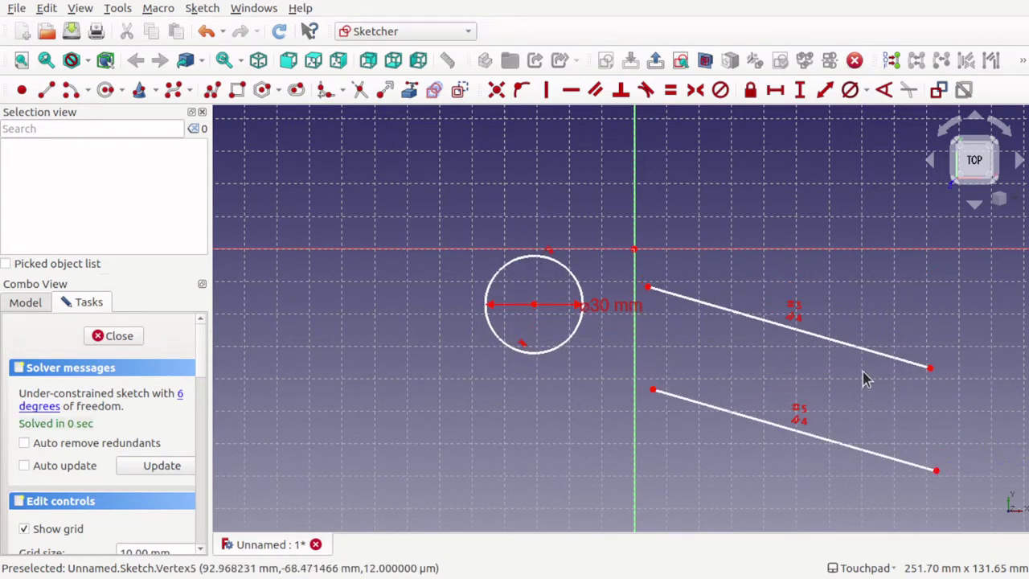
Slide the upper parallel line to the right, and delete the circle and both lines to empty the sketch.
mouse_move(861, 353)
mouse_down()
mouse_move(930, 386)
mouse_move(900, 372)
mouse_up()
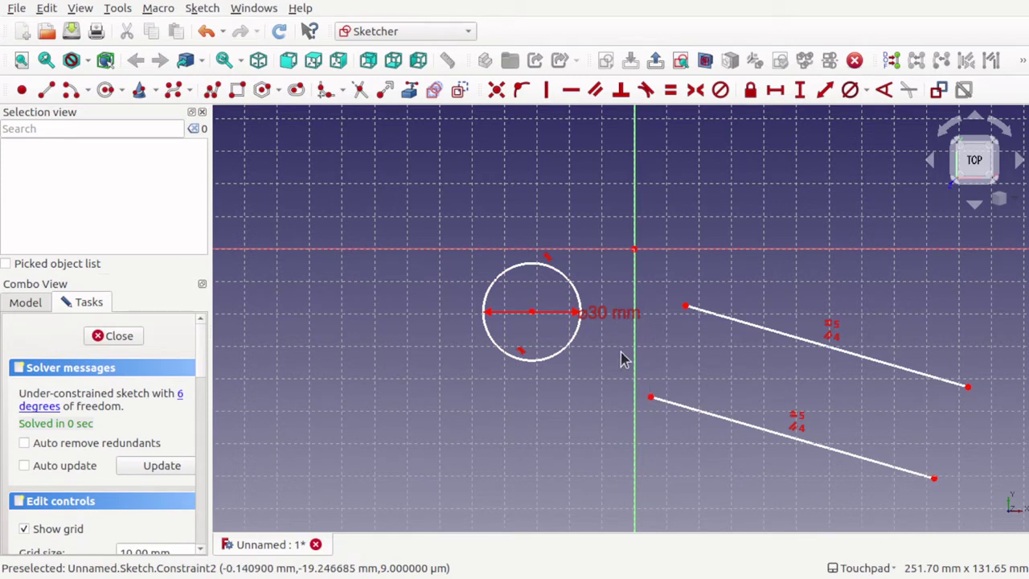
drag(406, 190, 990, 498)
key(Delete)
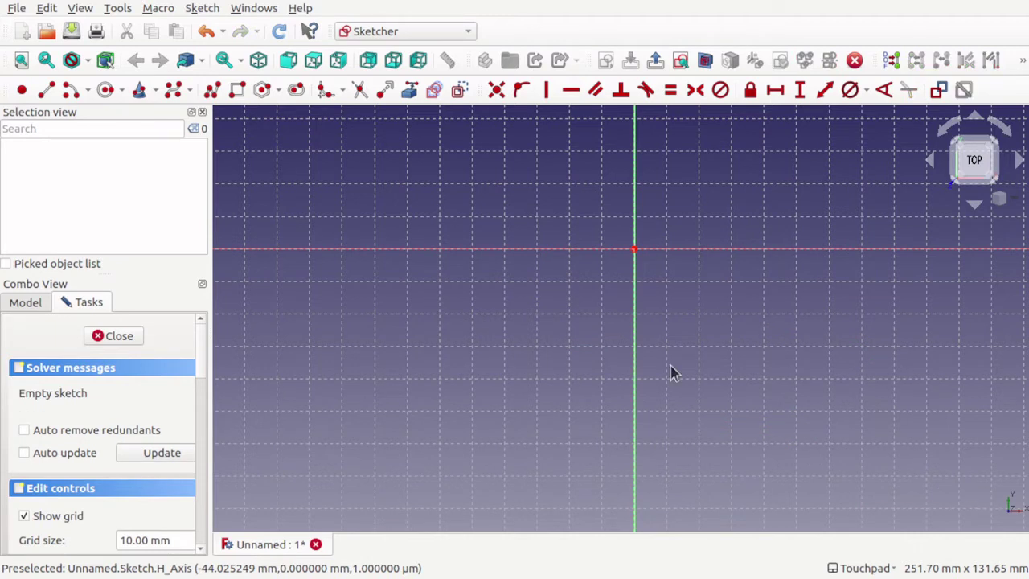
Sketch a closed four-sided polyline to the left of the vertical axis, straddling the horizontal axis, with near-vertical left and right sides.
click(236, 90)
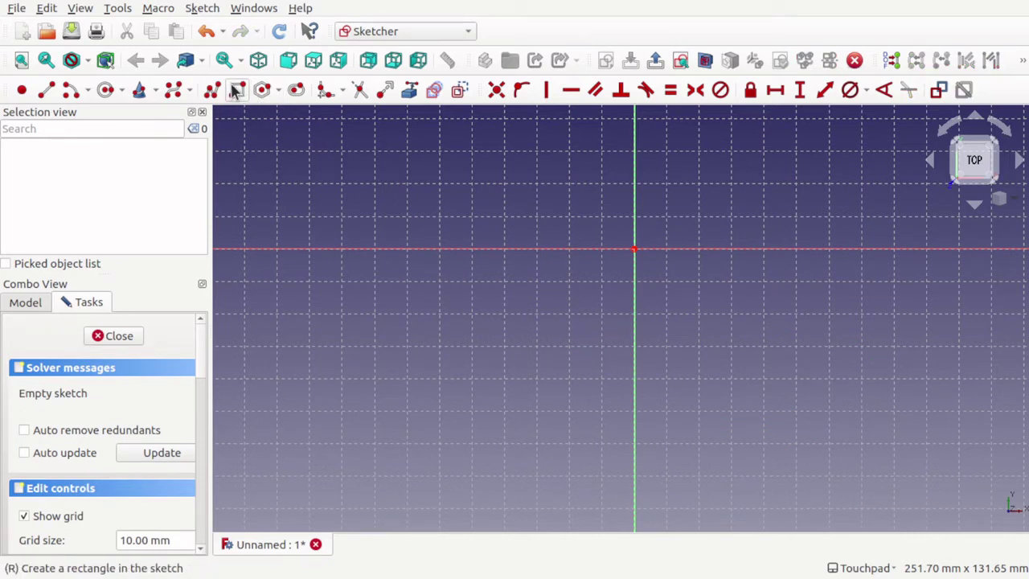
click(213, 91)
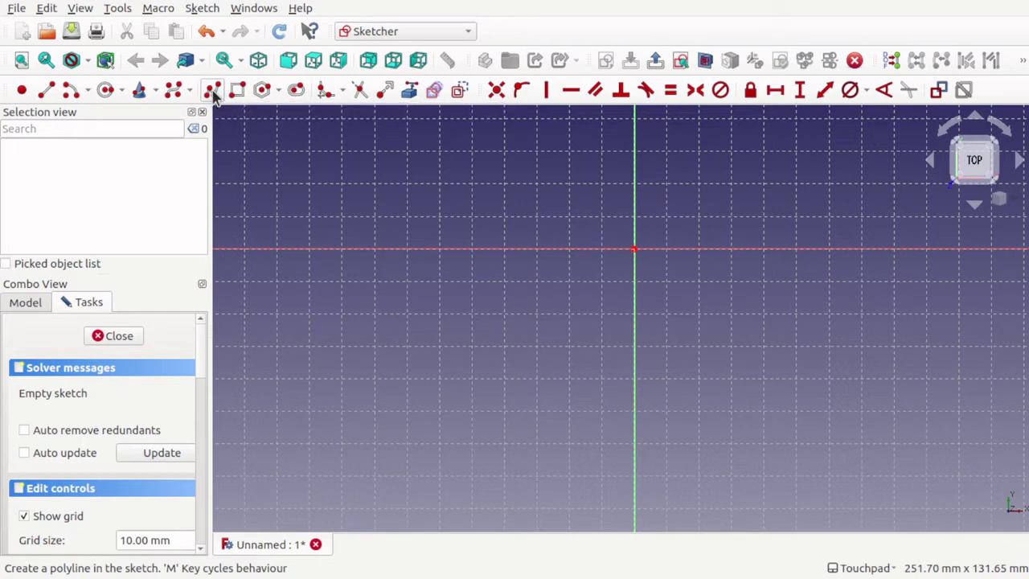
click(377, 197)
click(377, 329)
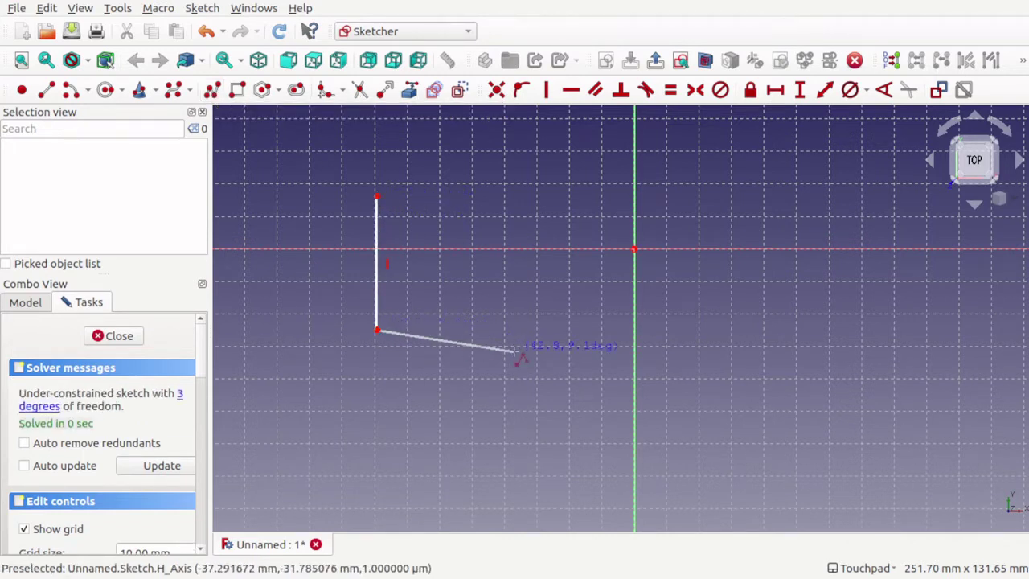
click(530, 336)
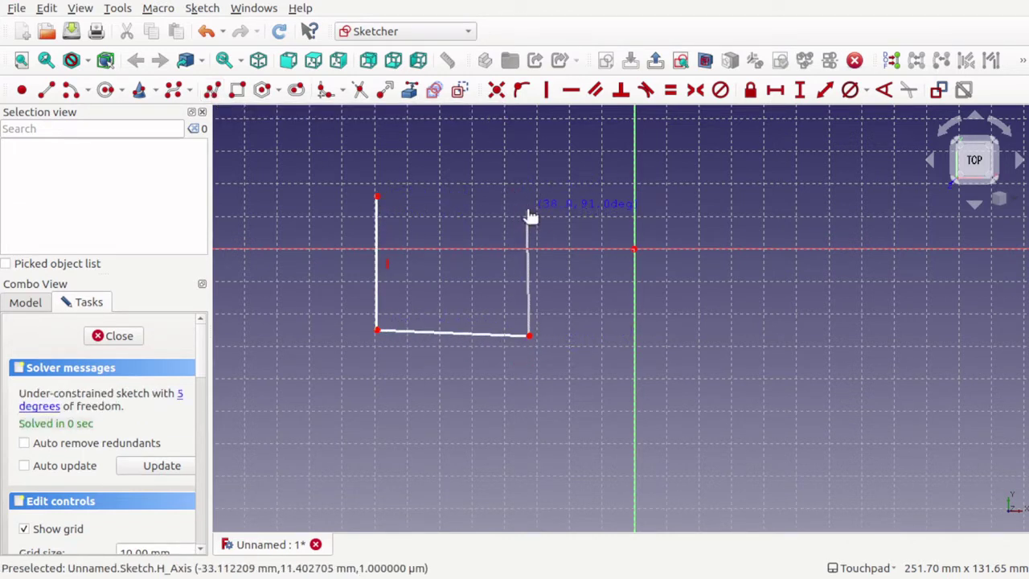
click(377, 196)
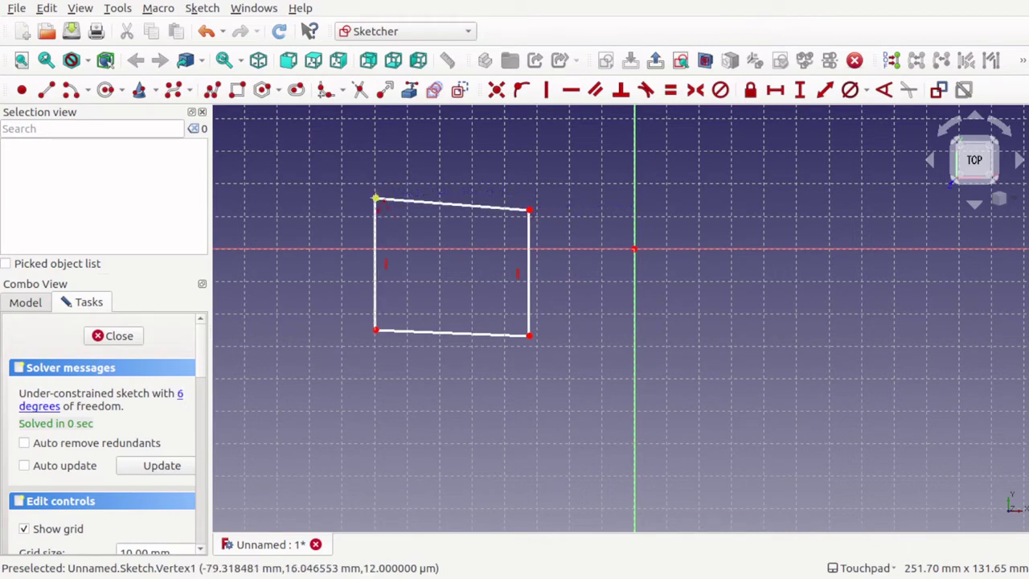
Remove the vertical constraints from the shape's left and right sides, and pull its lower-right corner slightly inward and down.
click(387, 270)
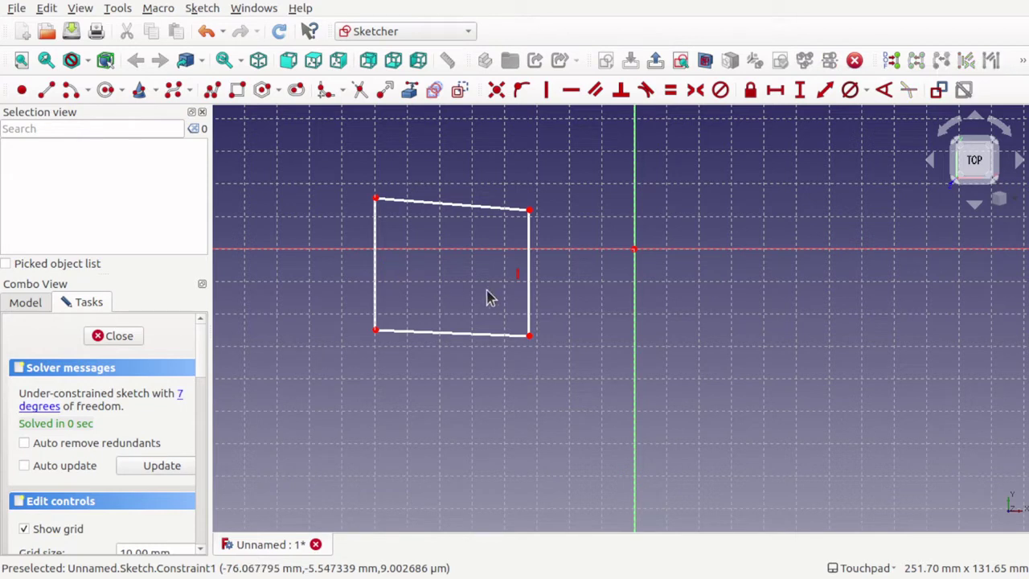
click(517, 280)
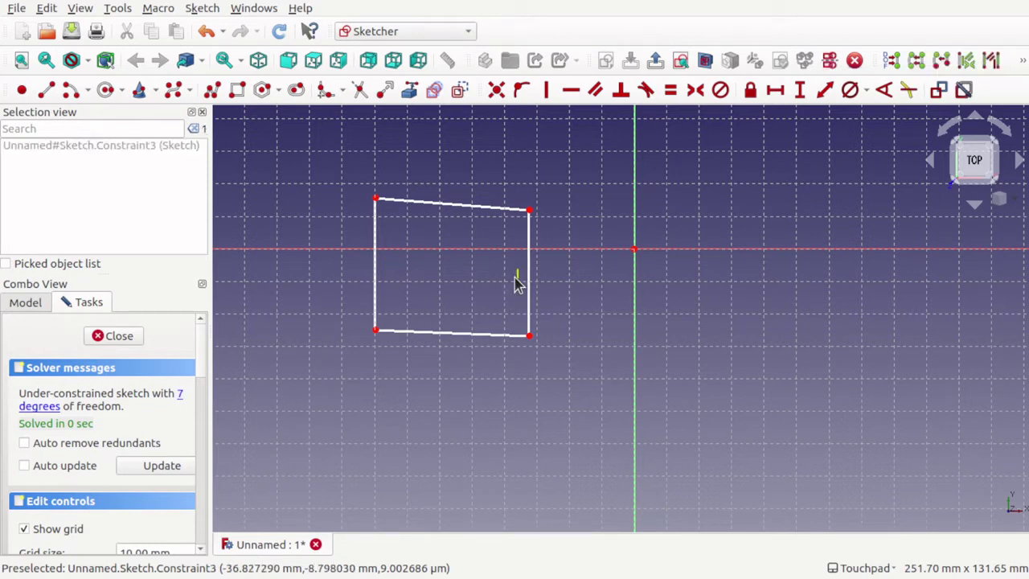
mouse_move(529, 336)
mouse_down()
mouse_move(535, 292)
mouse_move(531, 376)
mouse_move(566, 282)
mouse_move(477, 362)
mouse_move(549, 363)
mouse_move(534, 339)
mouse_move(519, 345)
mouse_up()
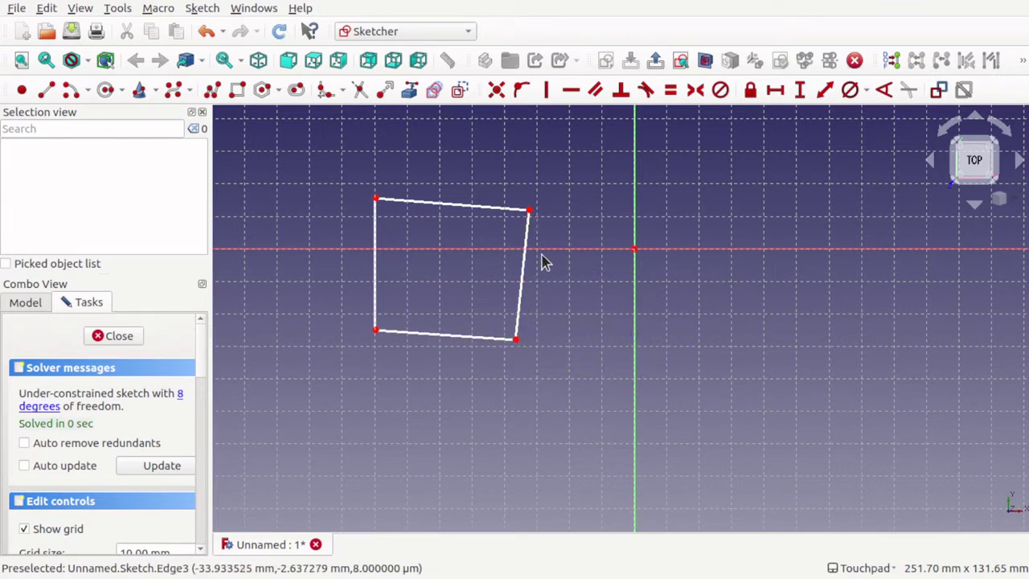
Draw a rectangle across the vertical axis to the right of the polyline shape, and reshape it by its lower-right corner.
click(237, 89)
click(599, 179)
click(744, 323)
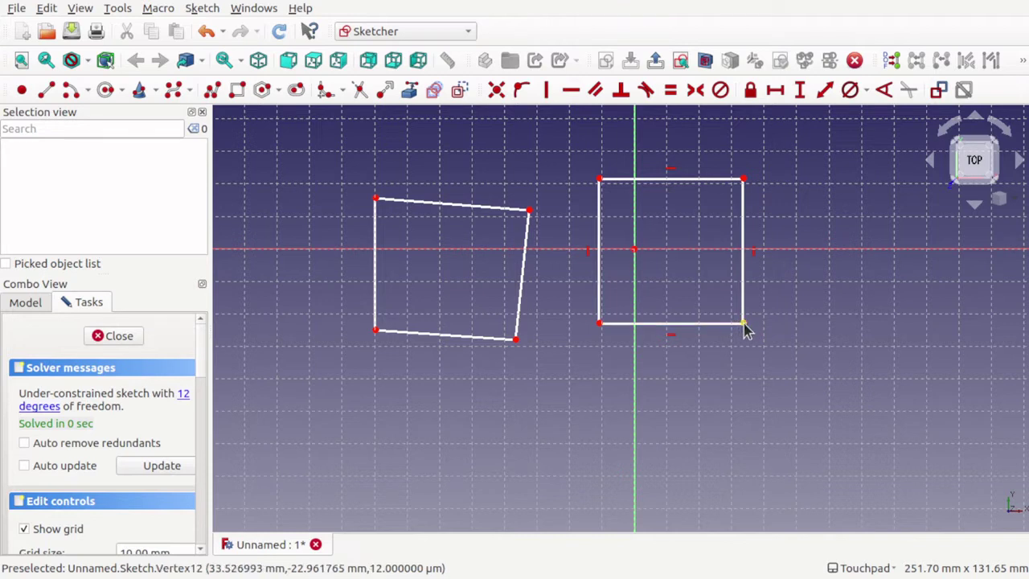
mouse_move(747, 329)
mouse_down()
mouse_move(707, 372)
mouse_move(794, 300)
mouse_move(682, 344)
mouse_move(766, 376)
mouse_move(731, 345)
mouse_move(670, 340)
mouse_move(750, 271)
mouse_move(759, 316)
mouse_up()
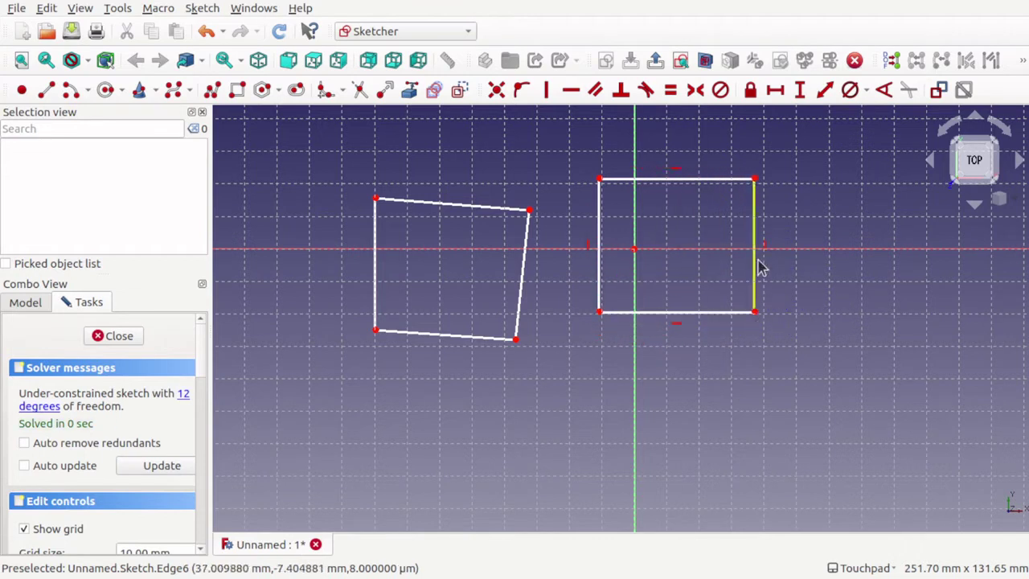
Remove the constraints from the rectangle's right, top and left sides, and delete the whole rectangle.
click(765, 253)
key(Delete)
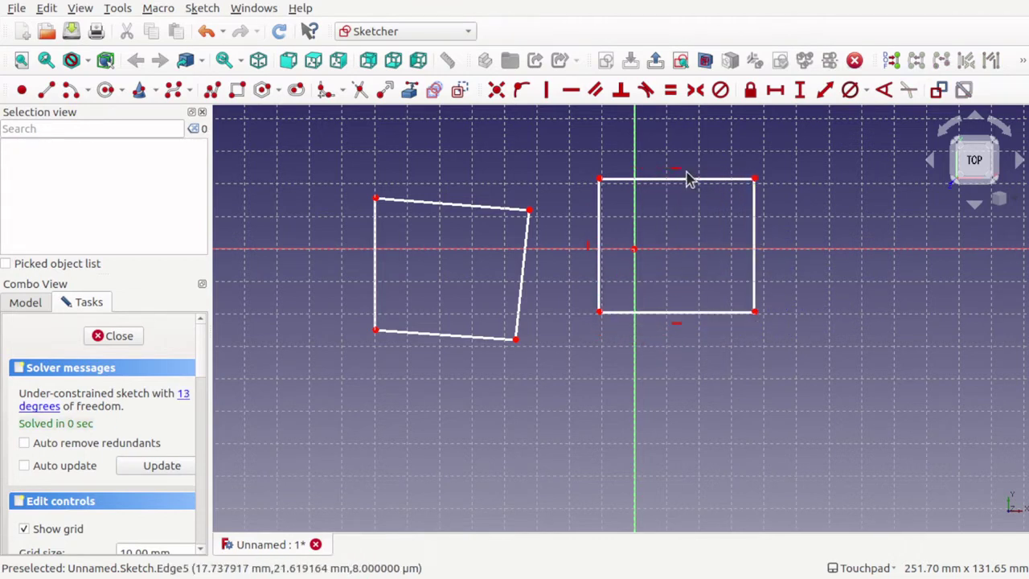
click(677, 175)
key(Delete)
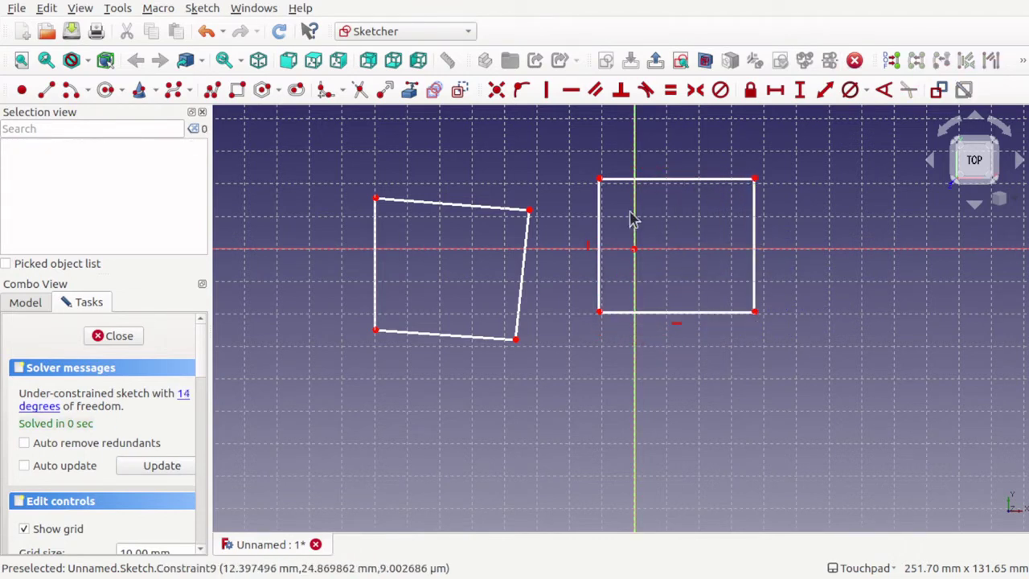
click(588, 248)
key(Delete)
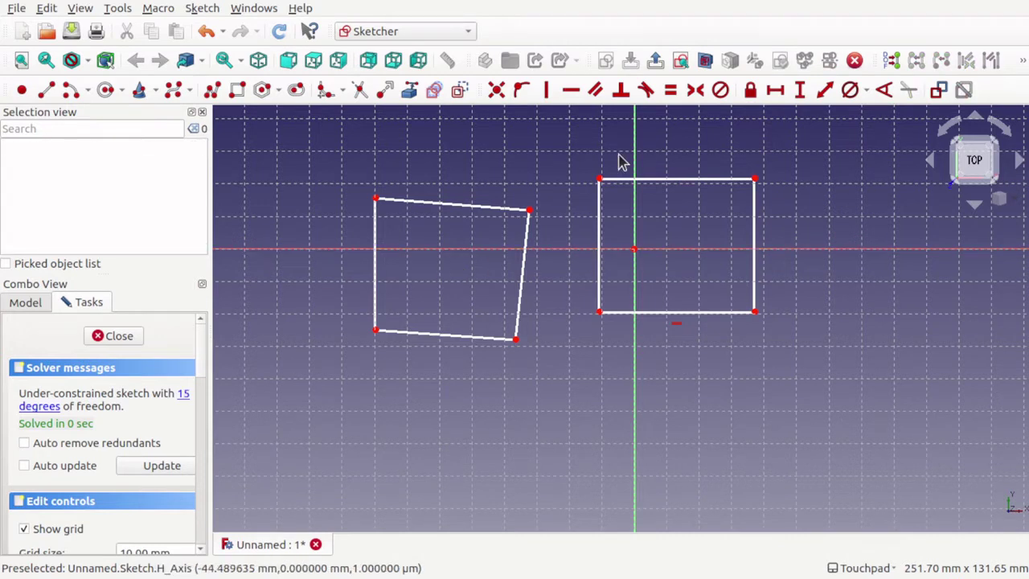
drag(600, 180, 806, 362)
key(Delete)
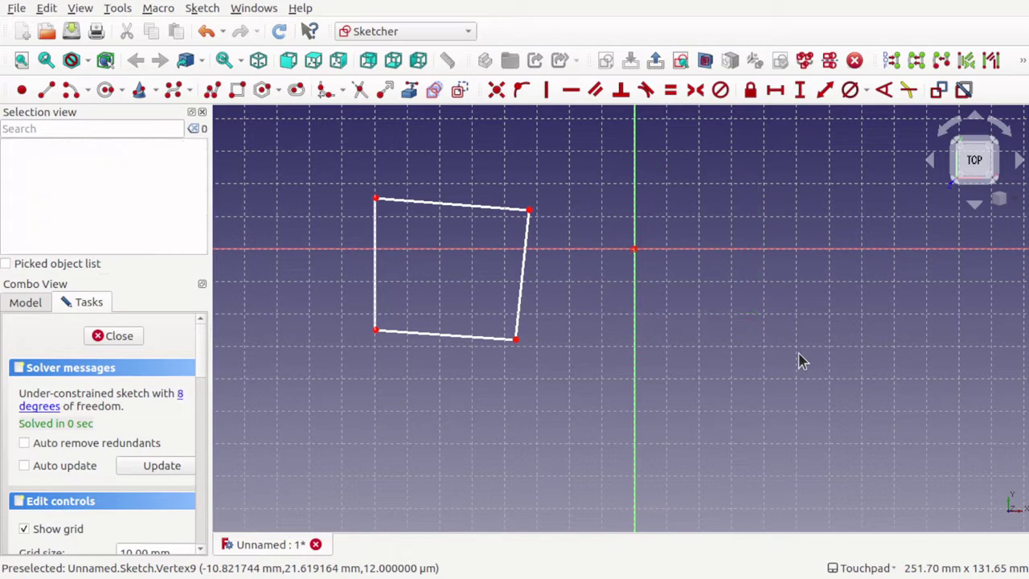
Constrain the left and top sides of the four-sided shape perpendicular to each other.
click(376, 218)
click(403, 204)
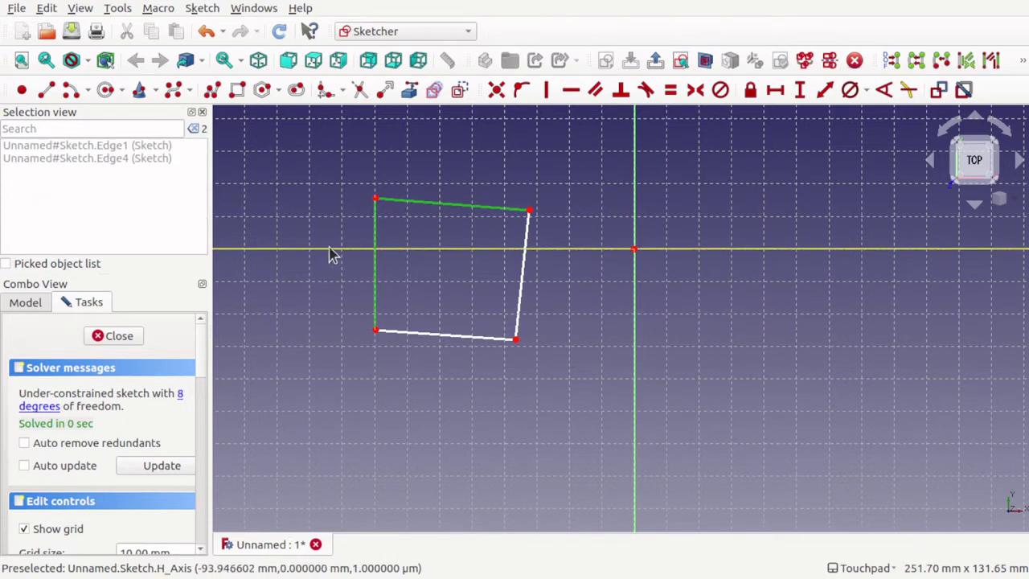
click(621, 91)
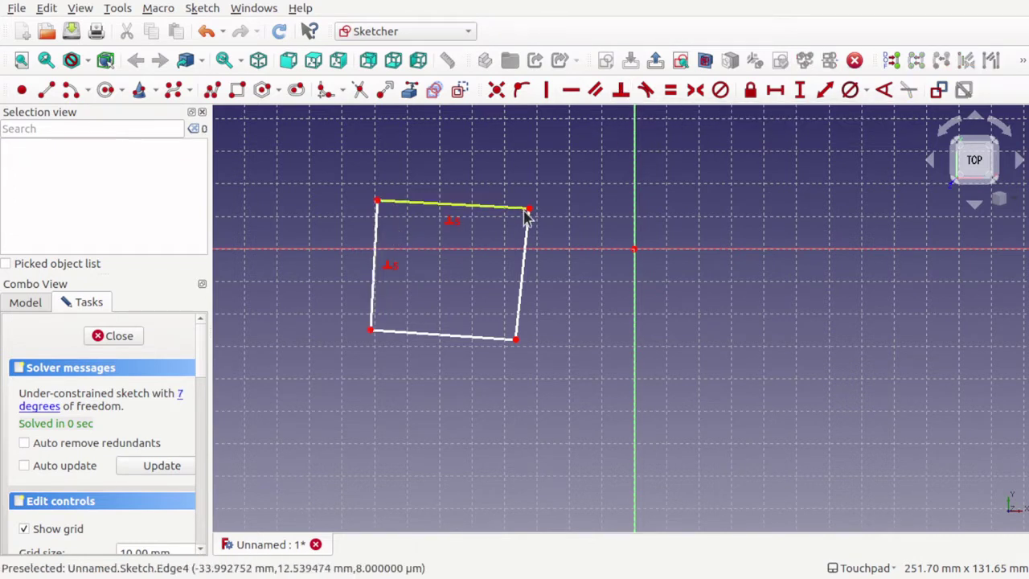
Constrain all four sides to equal length, and enlarge and straighten the square by its lower-right corner.
click(376, 265)
click(470, 213)
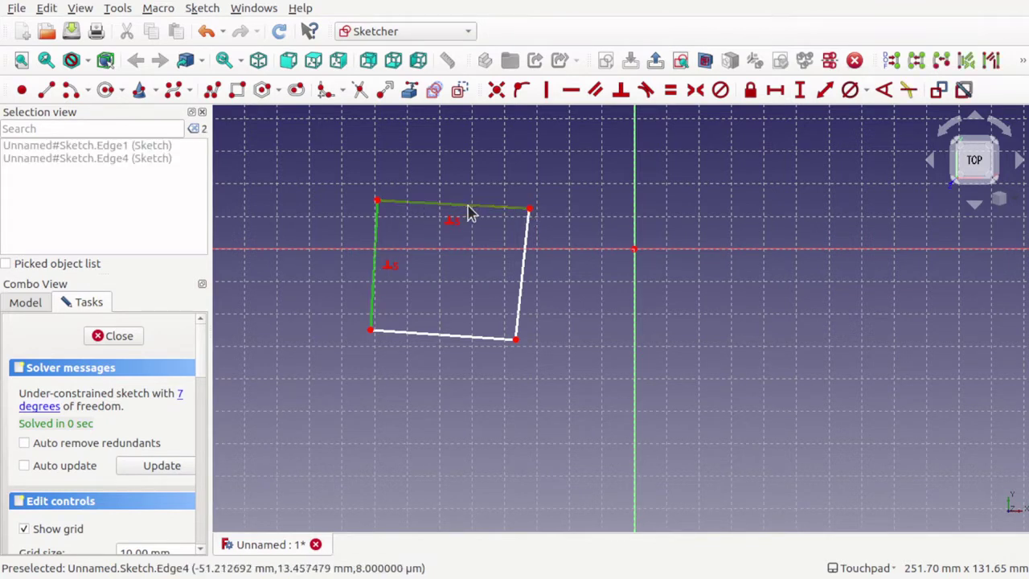
click(528, 279)
click(458, 337)
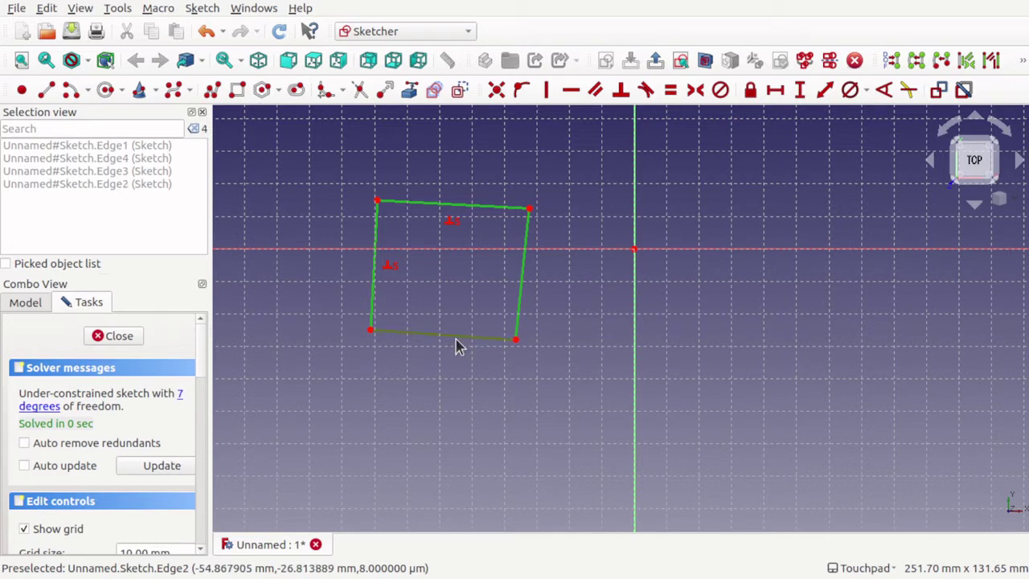
click(671, 91)
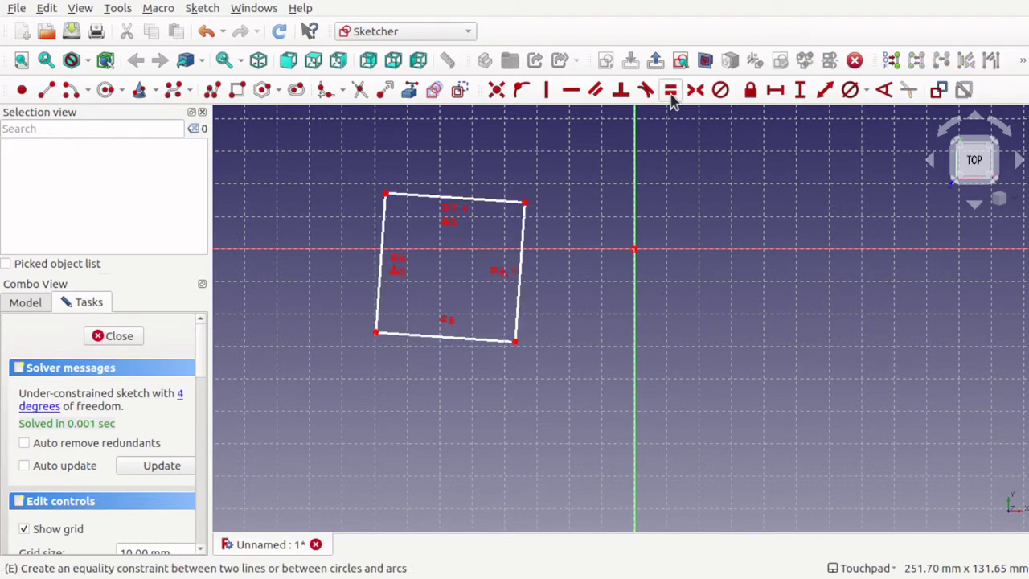
drag(516, 344, 571, 386)
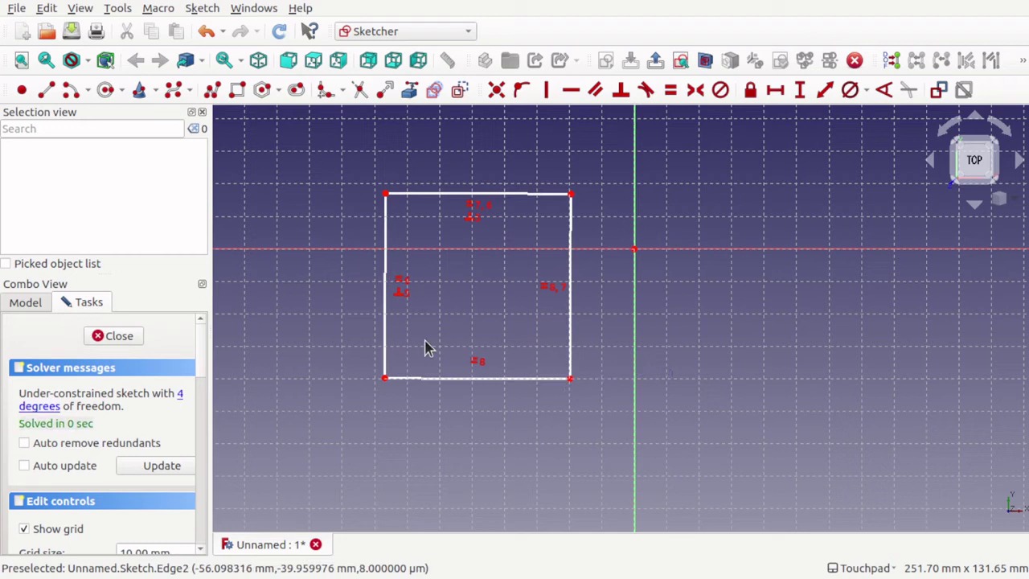
Add a length constraint of 60 mm to the square's left side.
click(572, 246)
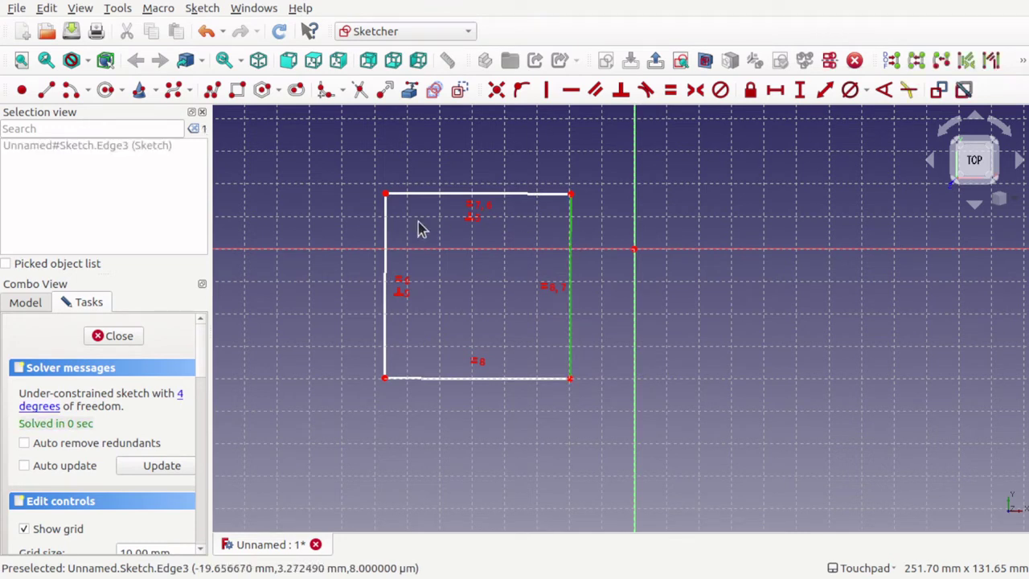
click(385, 250)
click(396, 238)
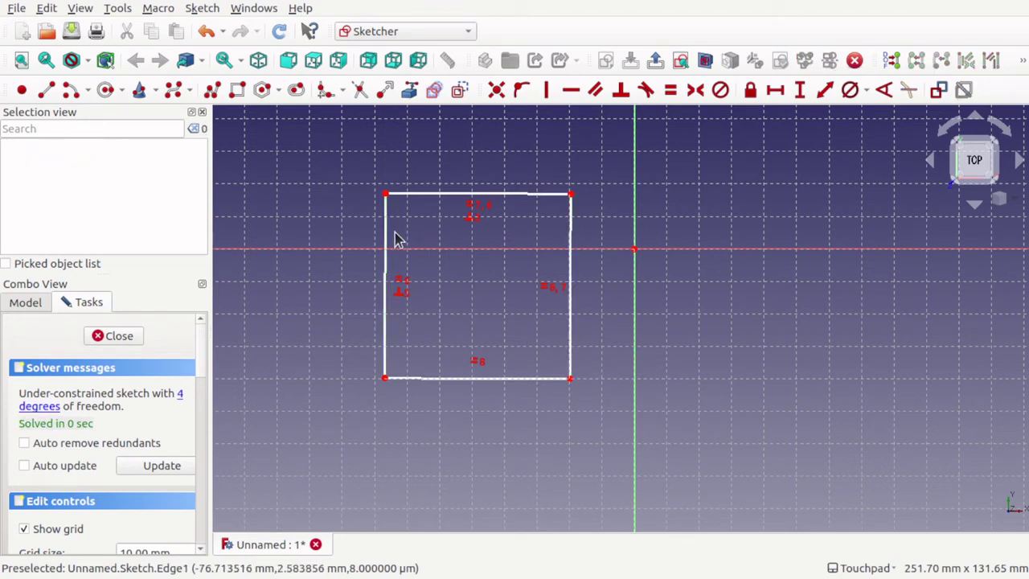
click(386, 239)
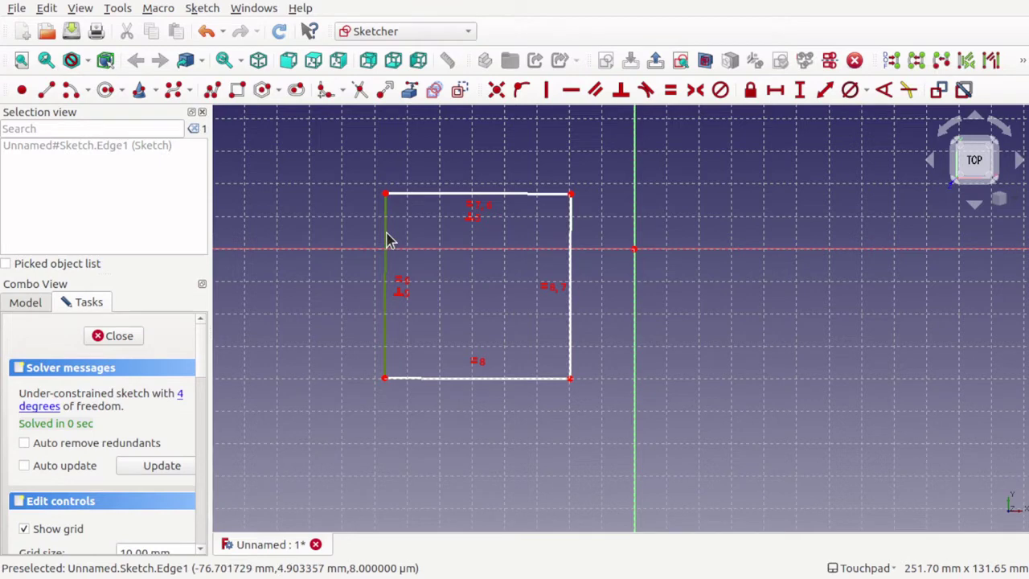
click(822, 92)
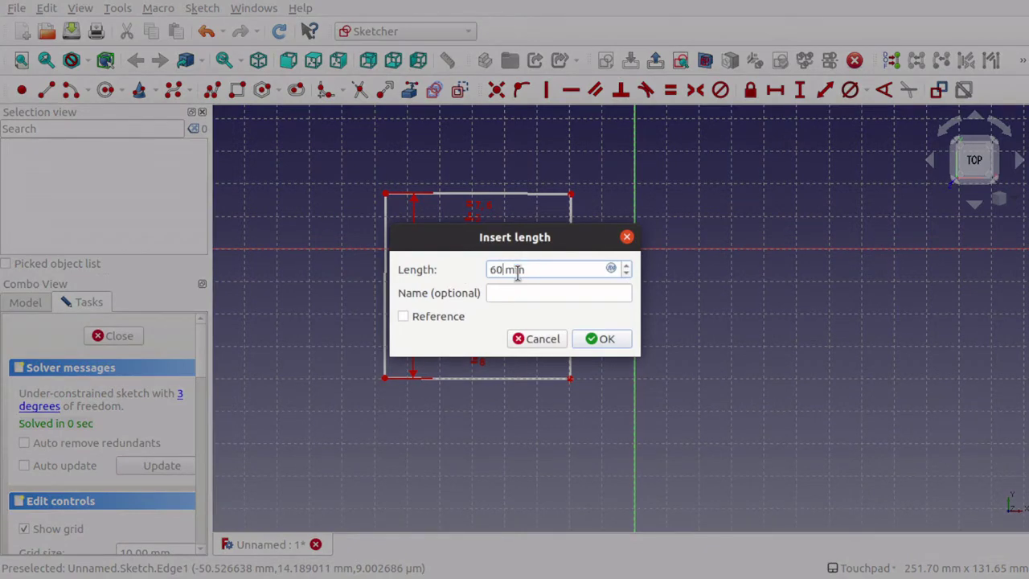
key(Return)
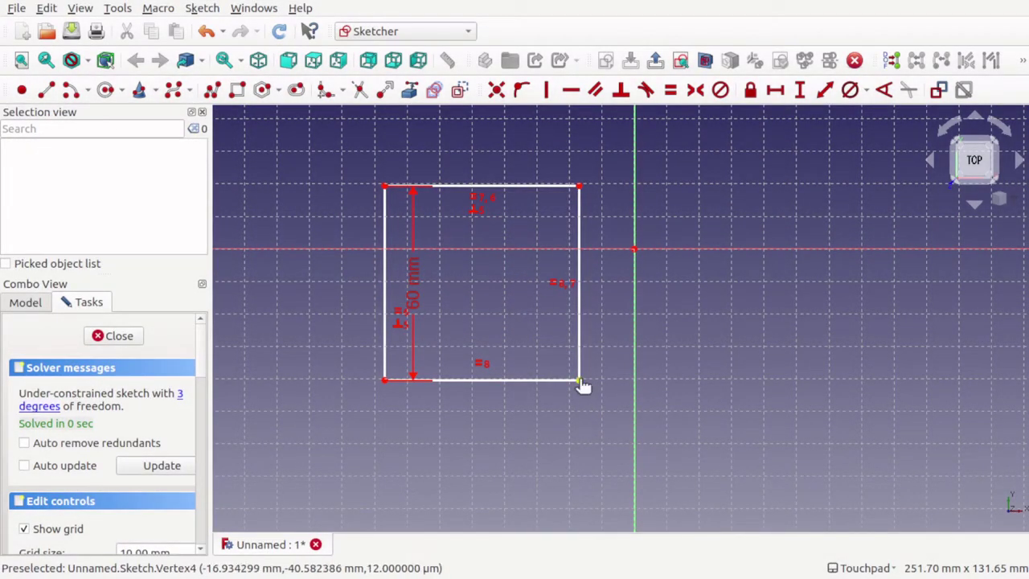
Move the square's lower-right corner to test its fixed size, and shift the square further left.
drag(583, 385, 549, 355)
scroll(657, 346, down, 5)
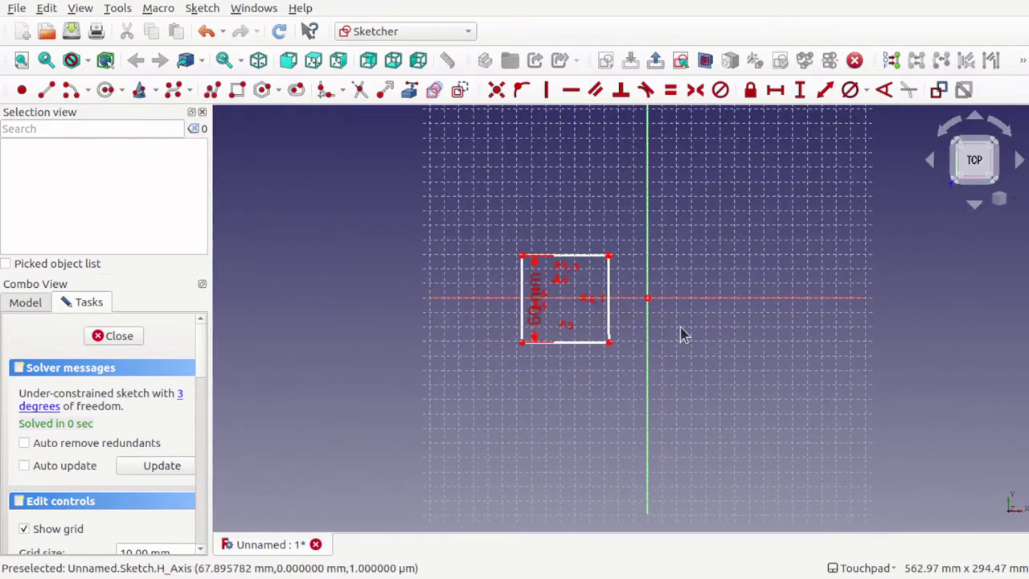
drag(573, 261, 535, 260)
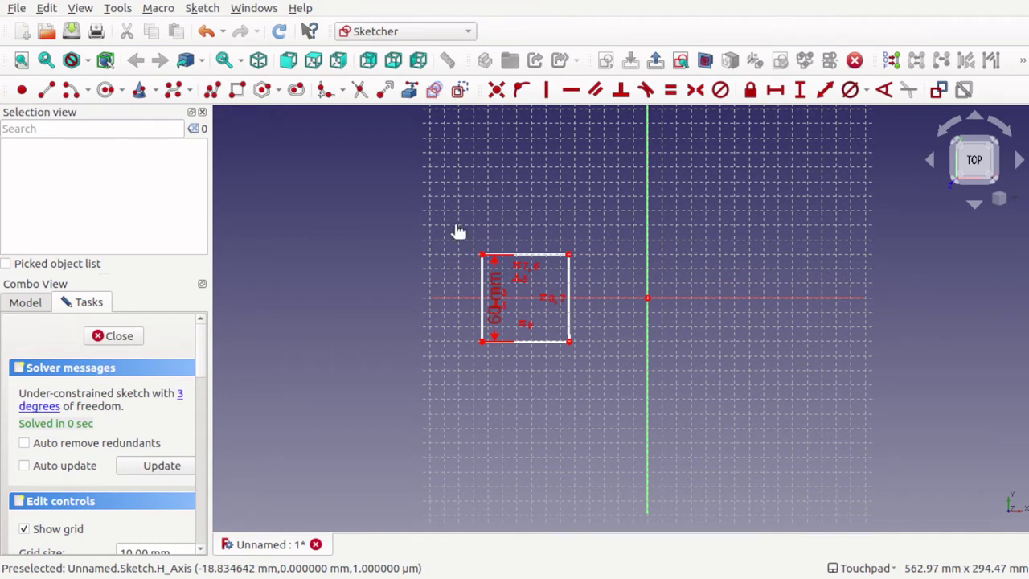
Duplicate the whole square to the right and slightly down, about 72 mm from the original.
drag(455, 232, 594, 396)
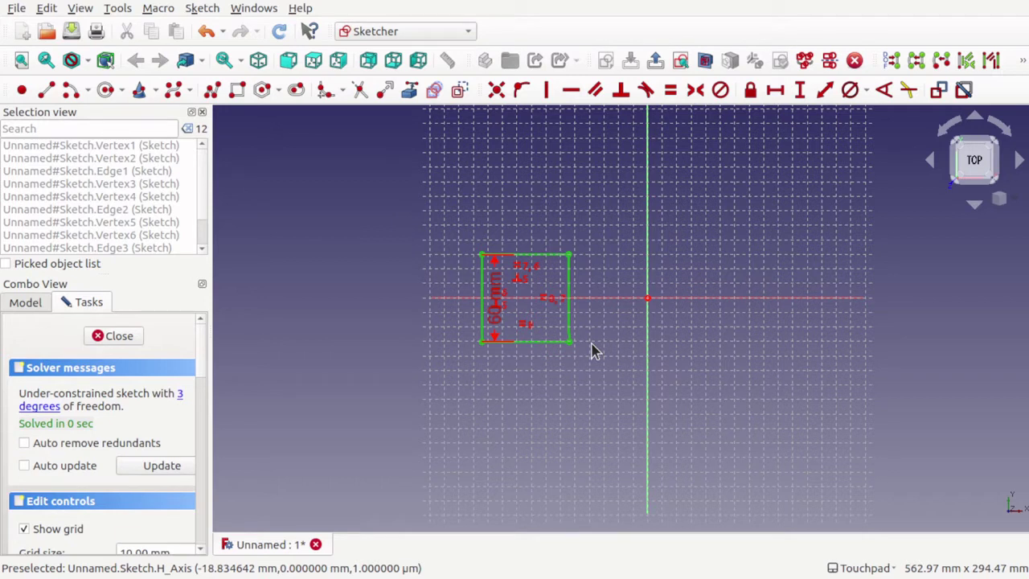
key(g)
key(l)
click(570, 255)
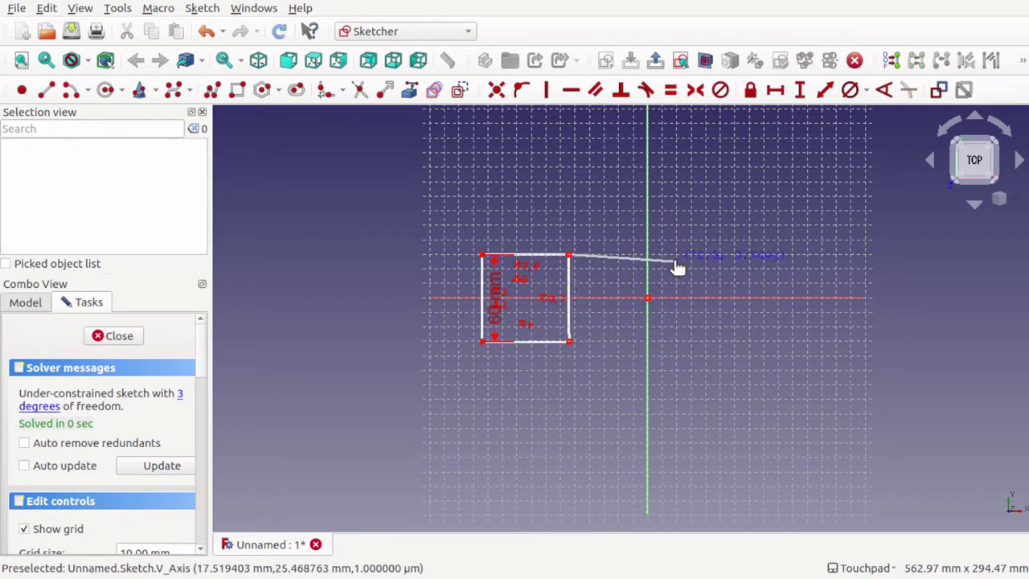
click(674, 262)
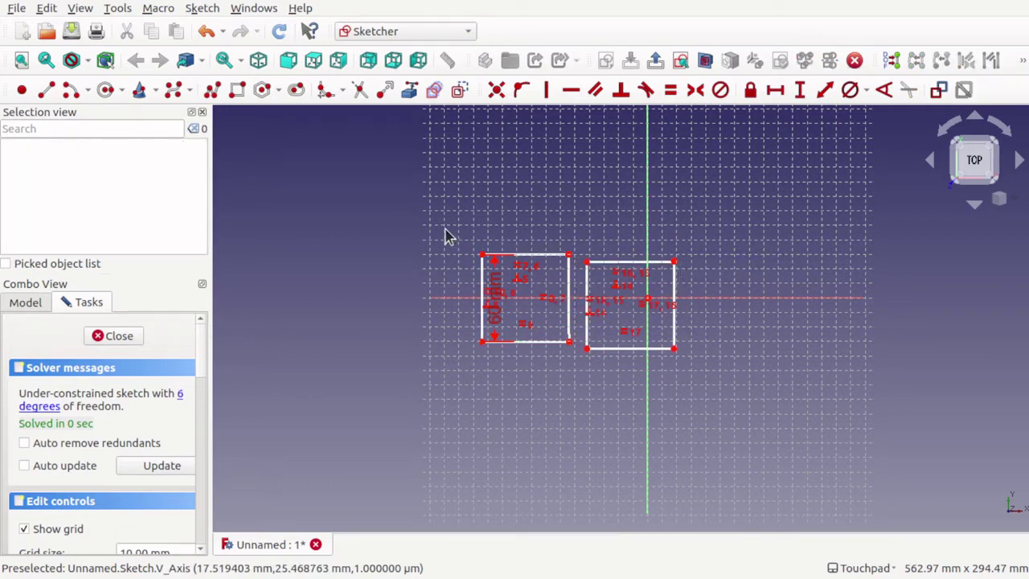
Copy the middle square to its right and slightly down, about 71 mm away, to make a third square.
drag(582, 246, 701, 382)
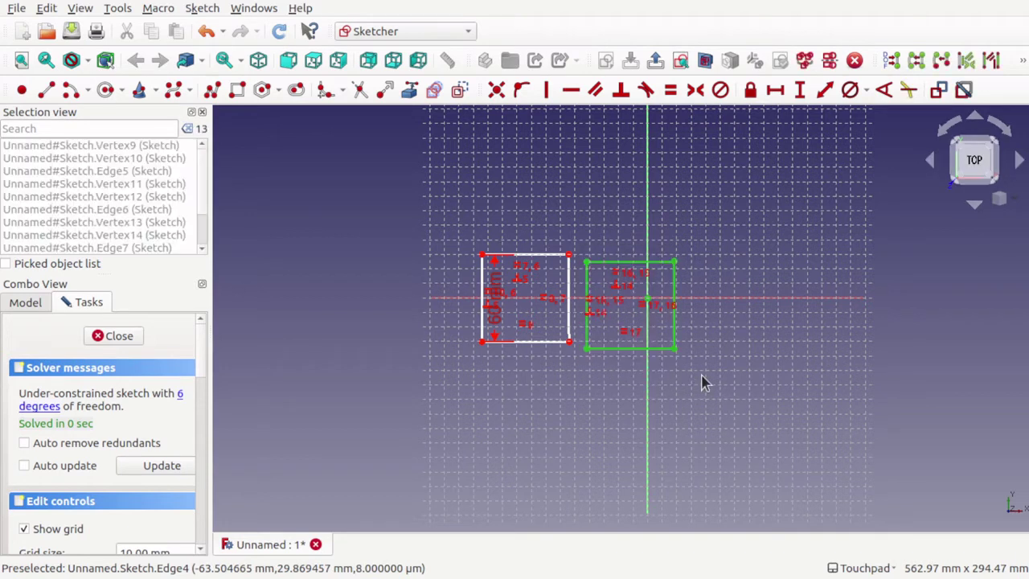
key(ctrl+c)
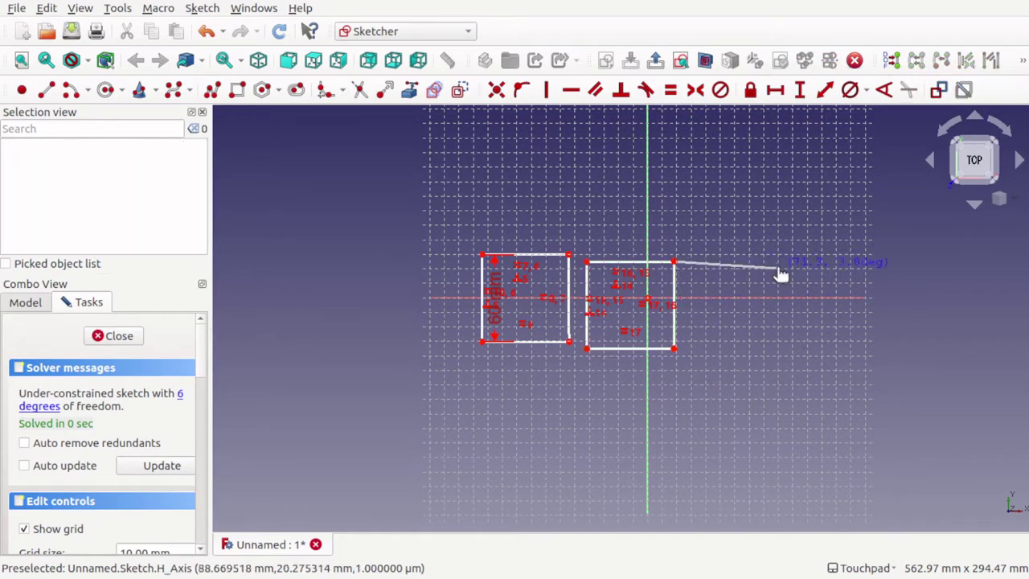
click(778, 270)
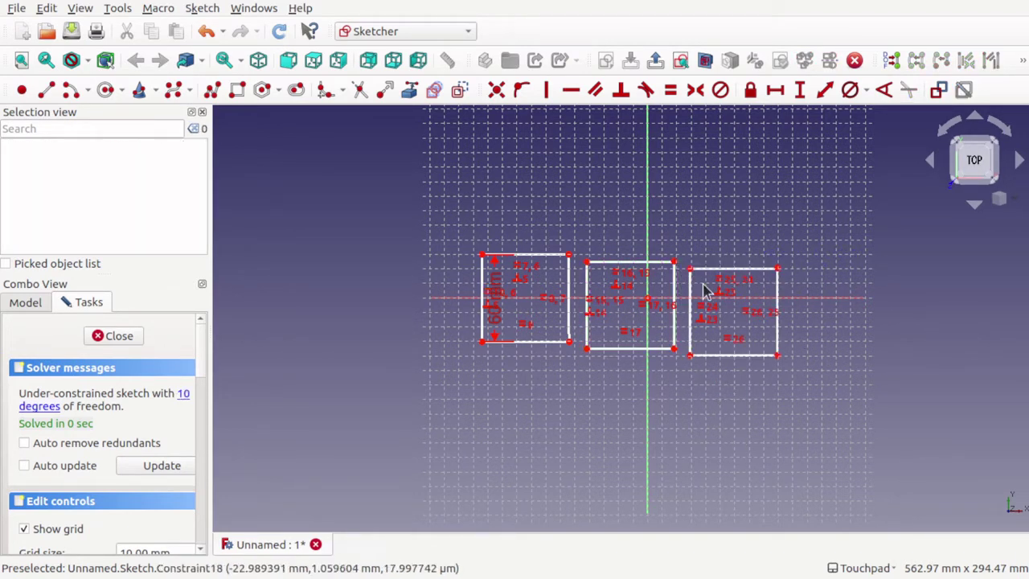
Shift the right square further right, and move the left square by its top edge and corner until it sits upright further left.
drag(746, 274, 771, 270)
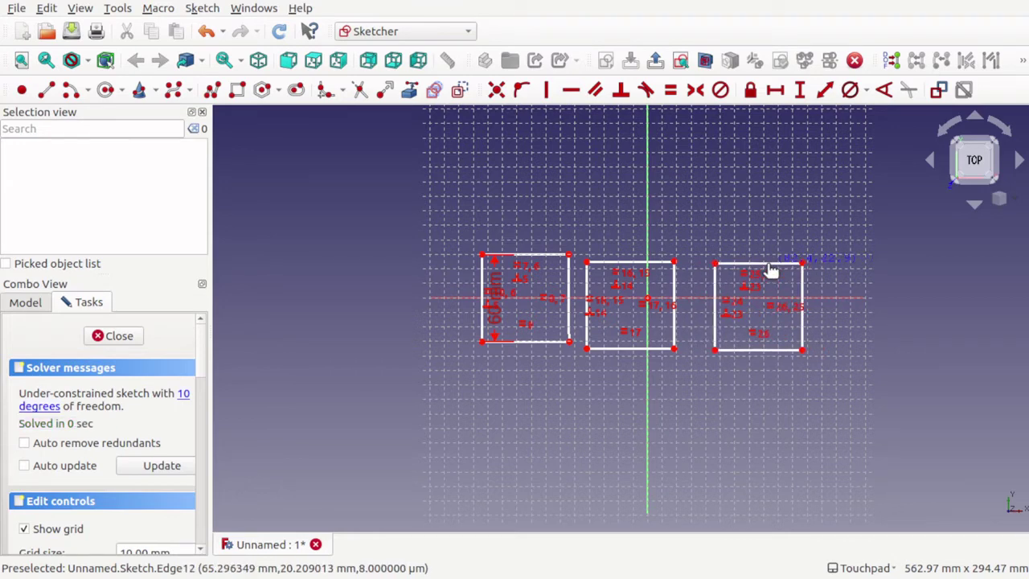
drag(520, 258, 544, 354)
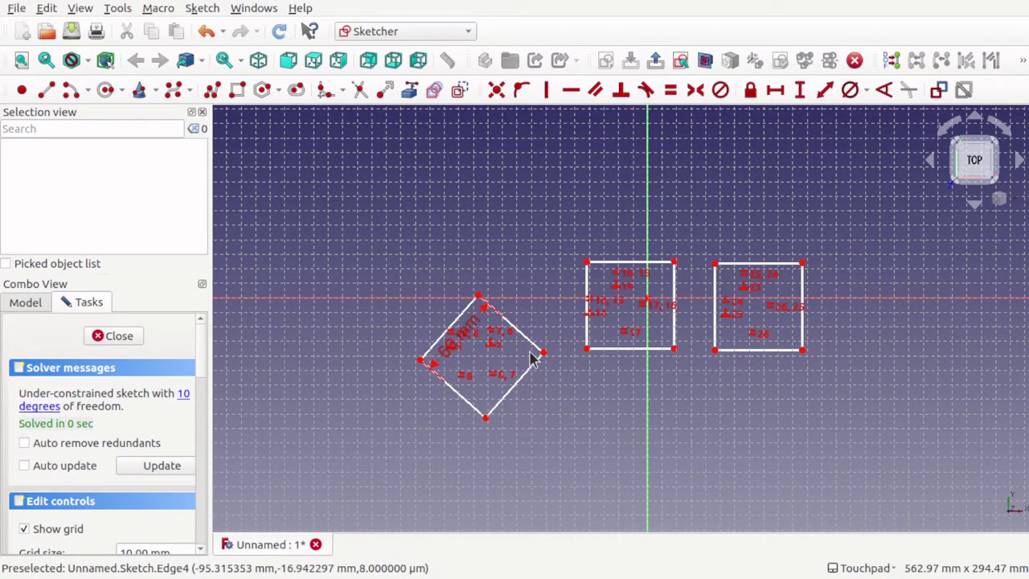
drag(545, 354, 507, 273)
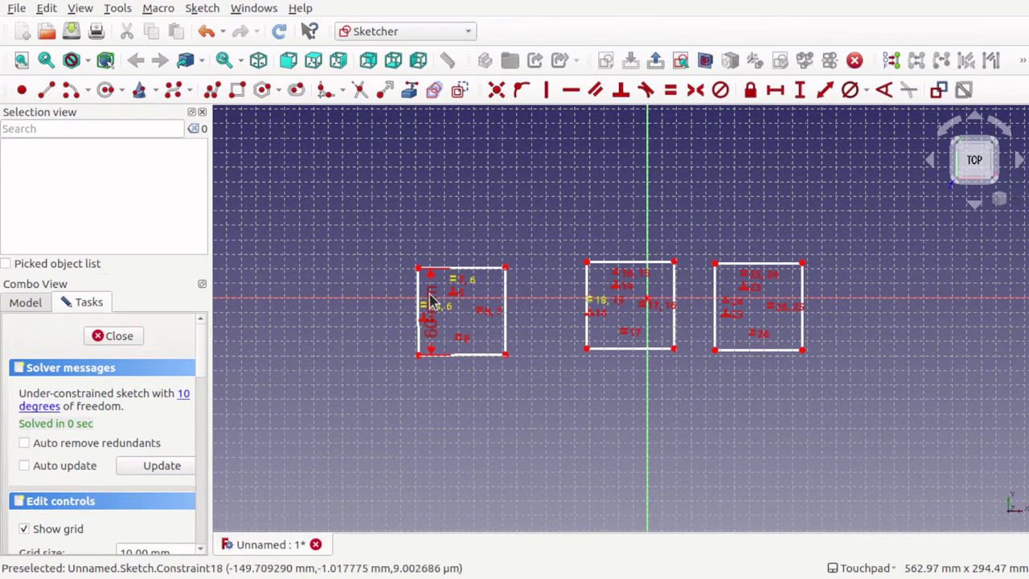
Make the top sides of the left and middle squares tangent, and move the middle square's upper-right corner to test their alignment.
click(492, 274)
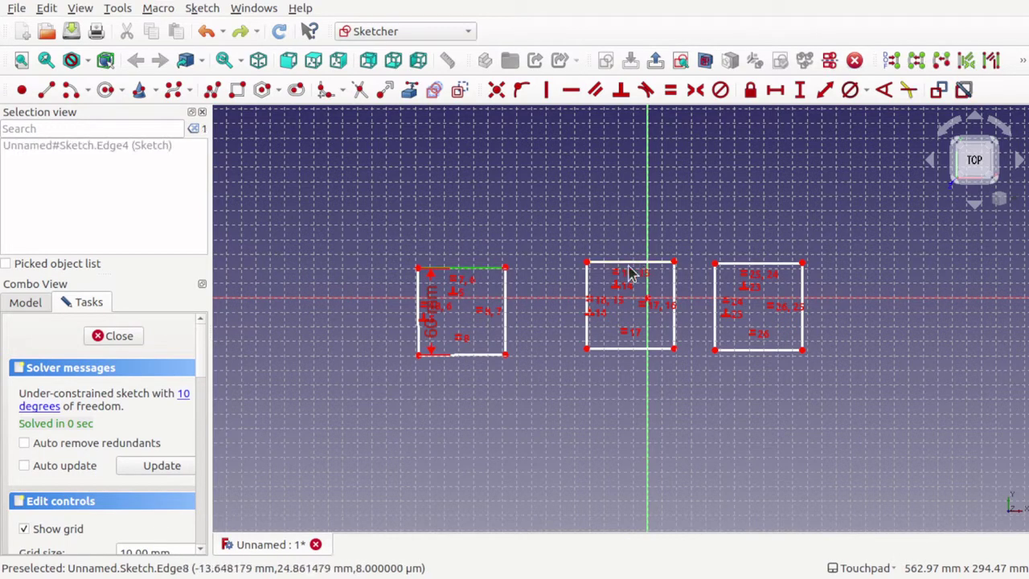
key(Escape)
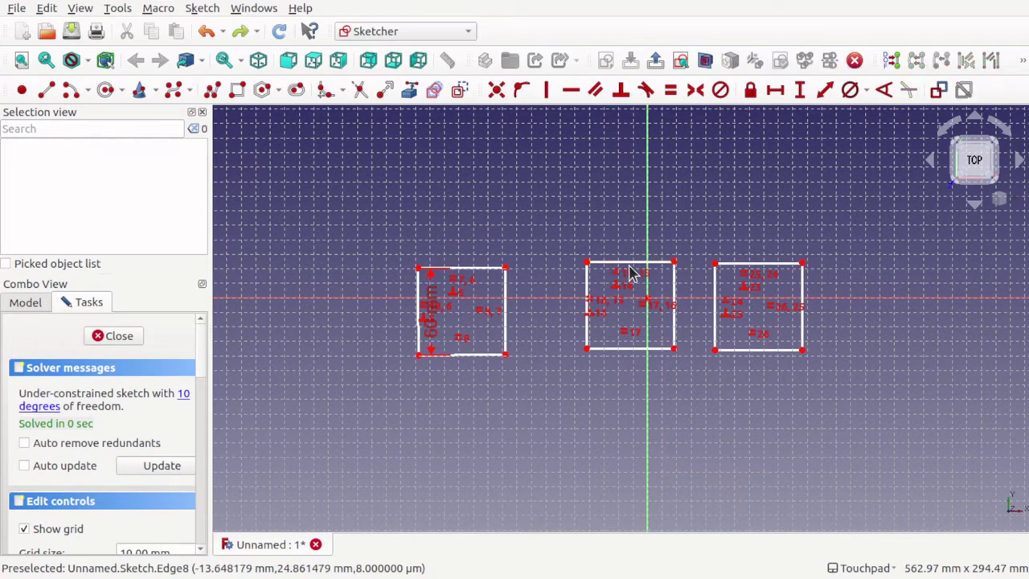
click(483, 272)
click(617, 268)
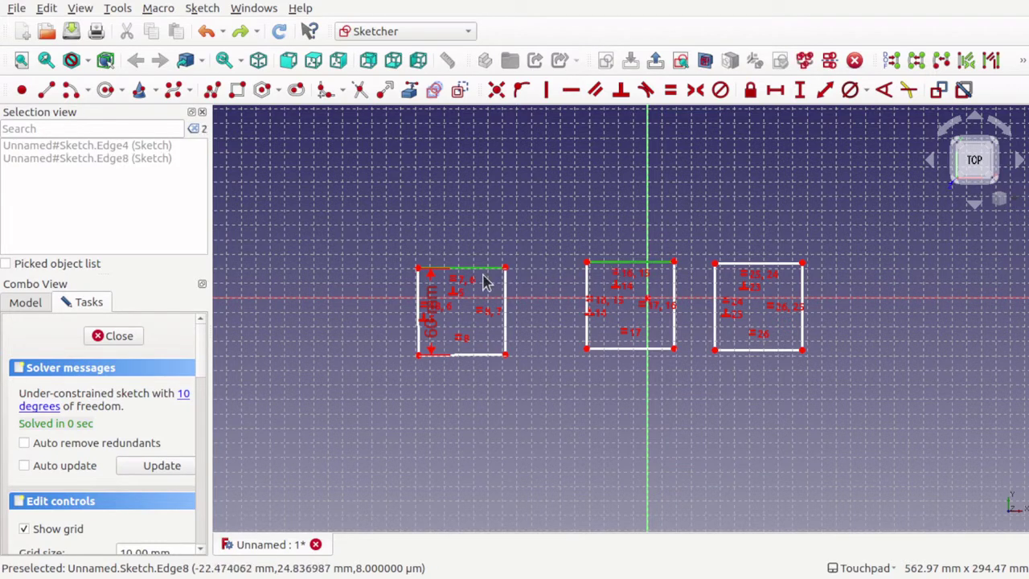
click(646, 90)
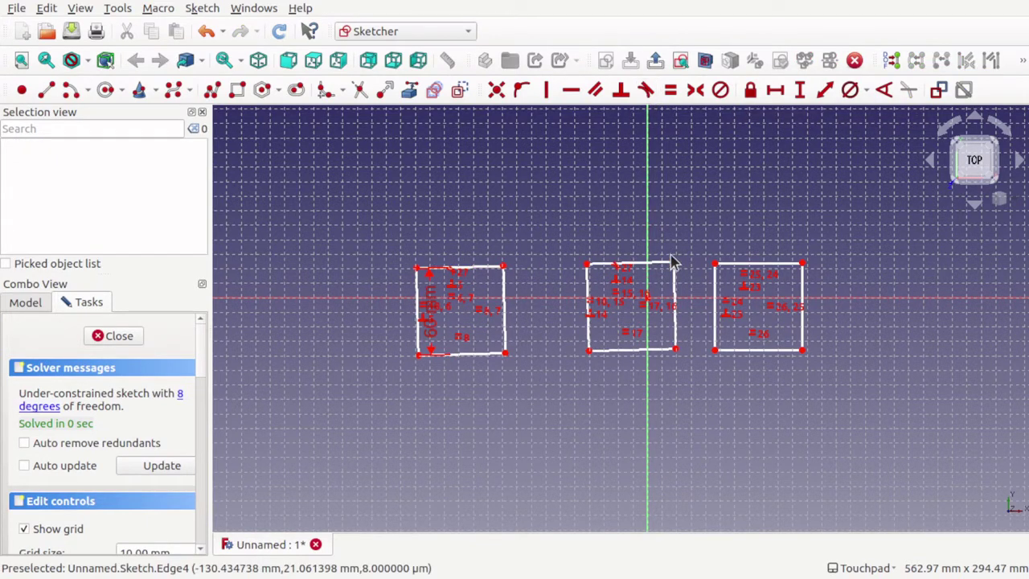
mouse_move(676, 265)
mouse_down()
mouse_move(663, 354)
mouse_move(634, 388)
mouse_move(675, 282)
mouse_move(629, 158)
mouse_move(641, 324)
mouse_move(622, 394)
mouse_move(597, 385)
mouse_move(705, 388)
mouse_move(702, 175)
mouse_move(698, 202)
mouse_move(675, 177)
mouse_move(685, 167)
mouse_move(594, 232)
mouse_move(739, 170)
mouse_move(648, 211)
mouse_move(729, 356)
mouse_move(638, 204)
mouse_move(676, 251)
mouse_move(673, 353)
mouse_move(599, 432)
mouse_move(697, 429)
mouse_move(638, 395)
mouse_move(758, 238)
mouse_move(666, 351)
mouse_move(611, 465)
mouse_up()
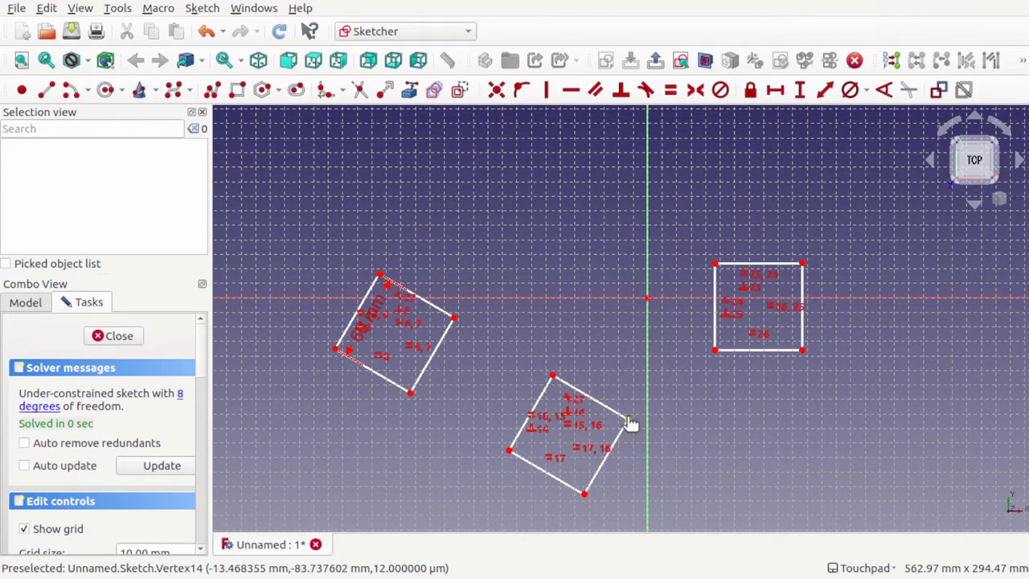
drag(632, 425, 596, 357)
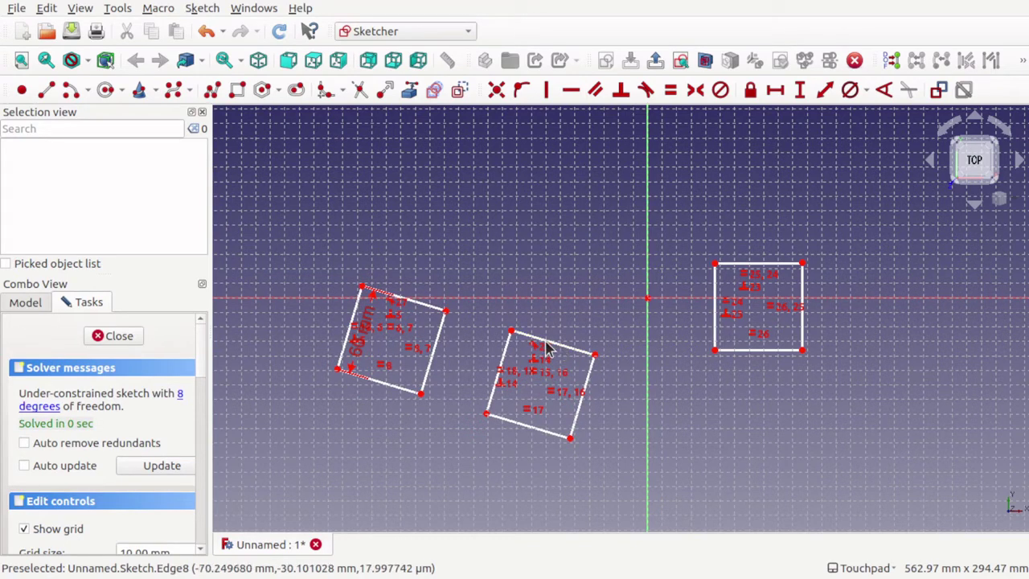
Make the top sides of the middle and right squares tangent, and move both squares by their upper-right corners to test the link.
click(569, 351)
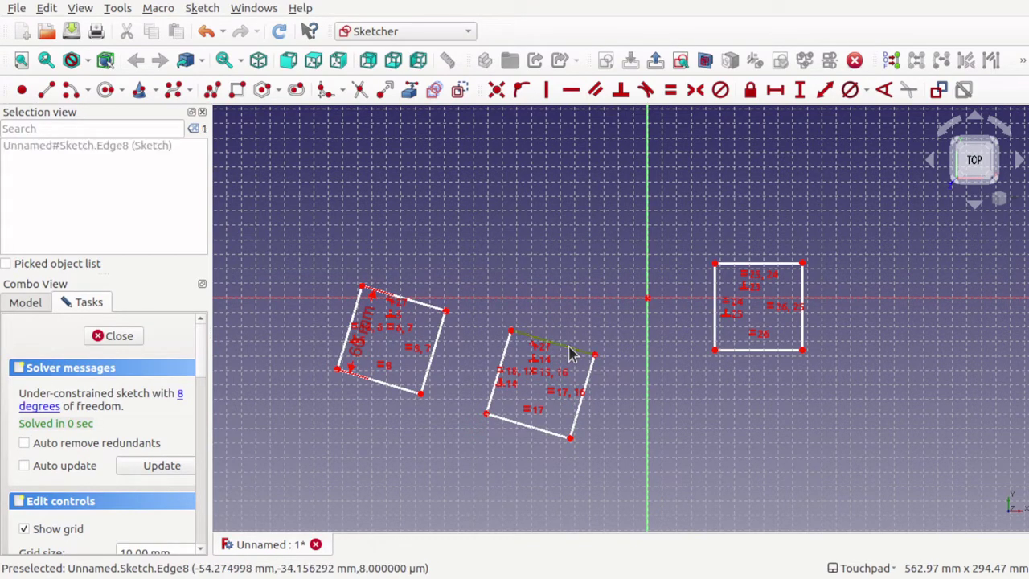
click(752, 265)
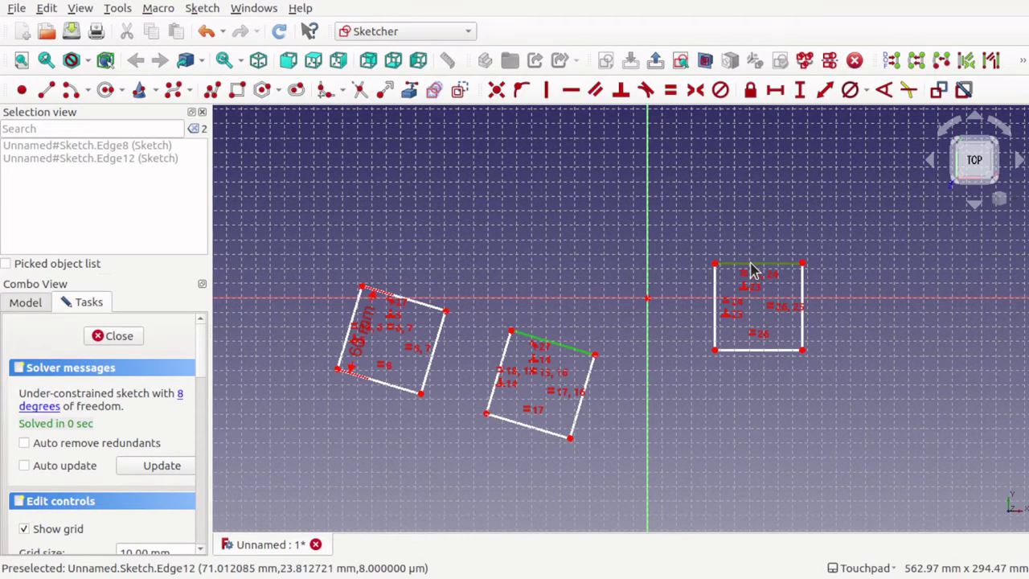
scroll(751, 271, up, 2)
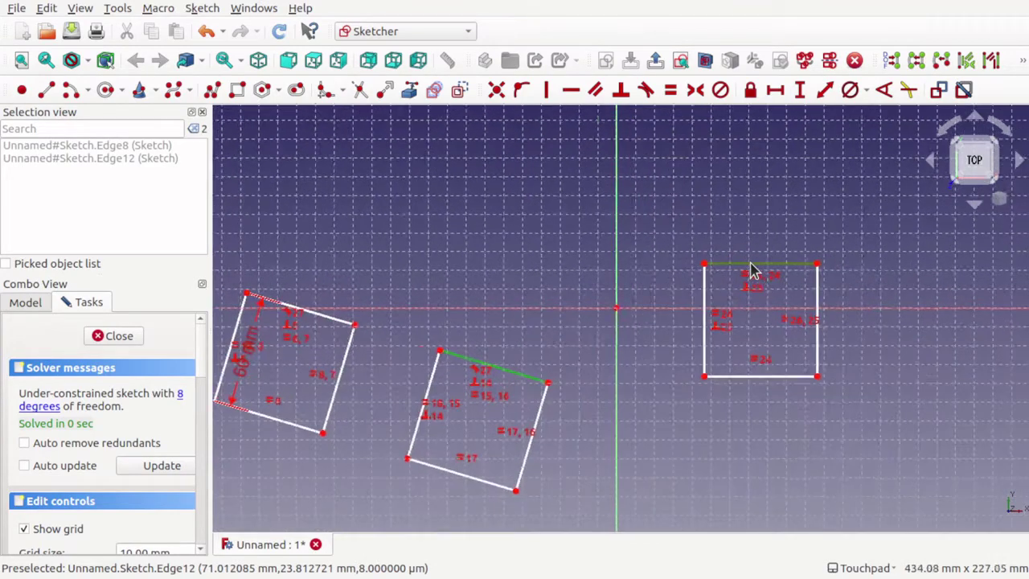
click(647, 93)
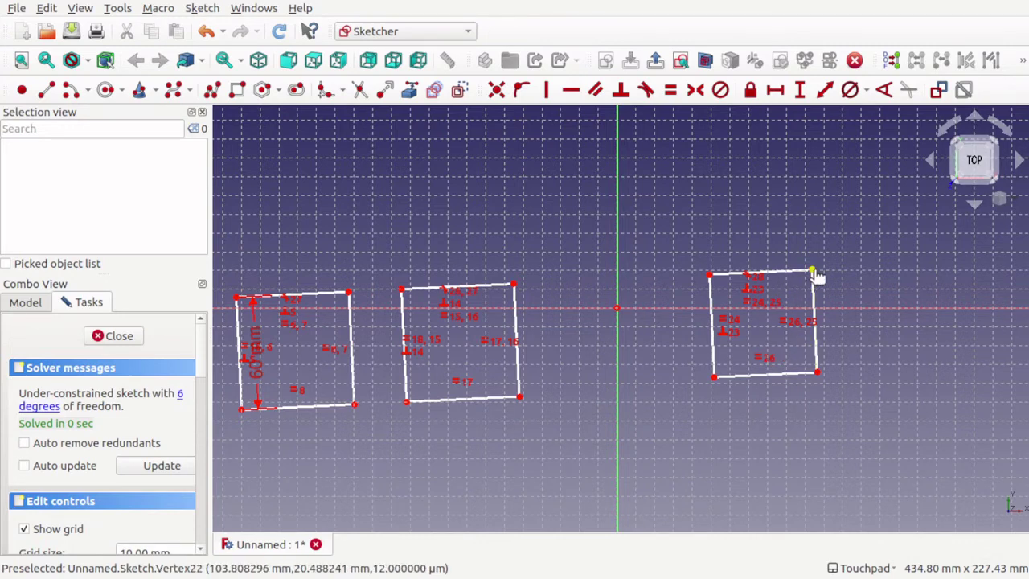
drag(813, 273, 797, 258)
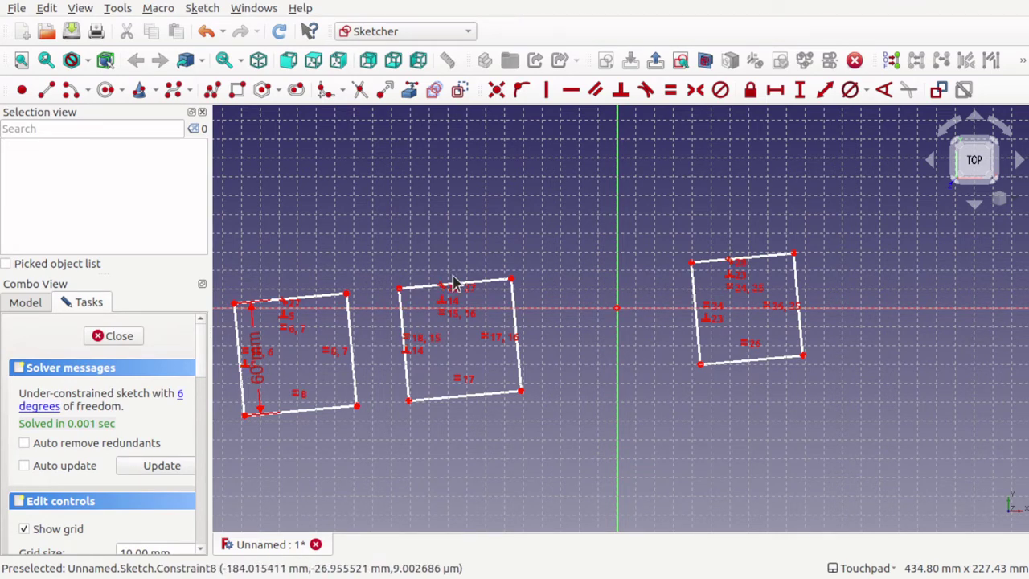
mouse_move(516, 282)
mouse_down()
mouse_move(526, 340)
mouse_move(522, 268)
mouse_up()
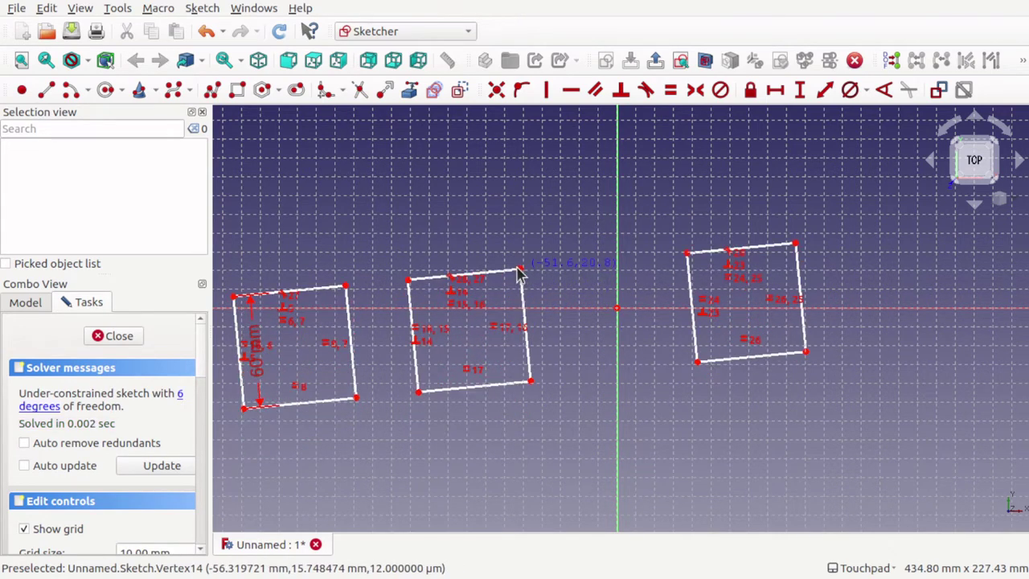
Delete the right square and place a duplicate of the left 60 mm square just right of the middle square.
drag(652, 207, 829, 393)
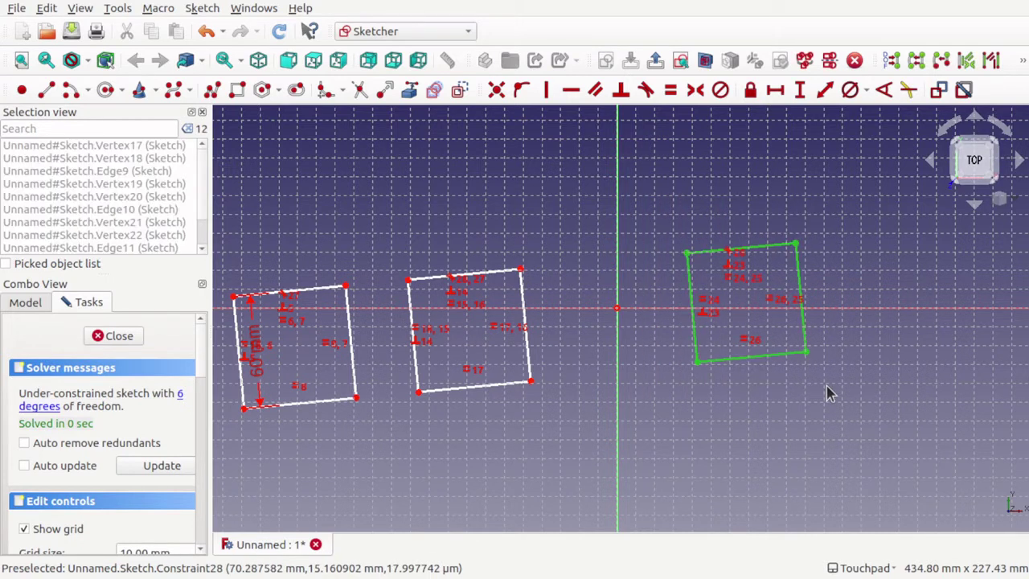
key(Delete)
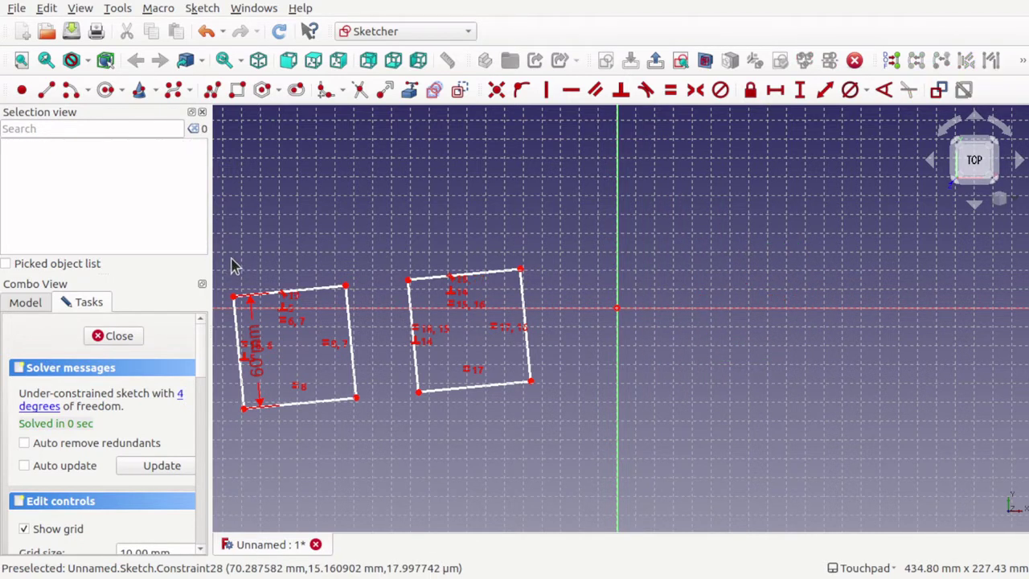
drag(228, 260, 384, 452)
key(z)
key(c)
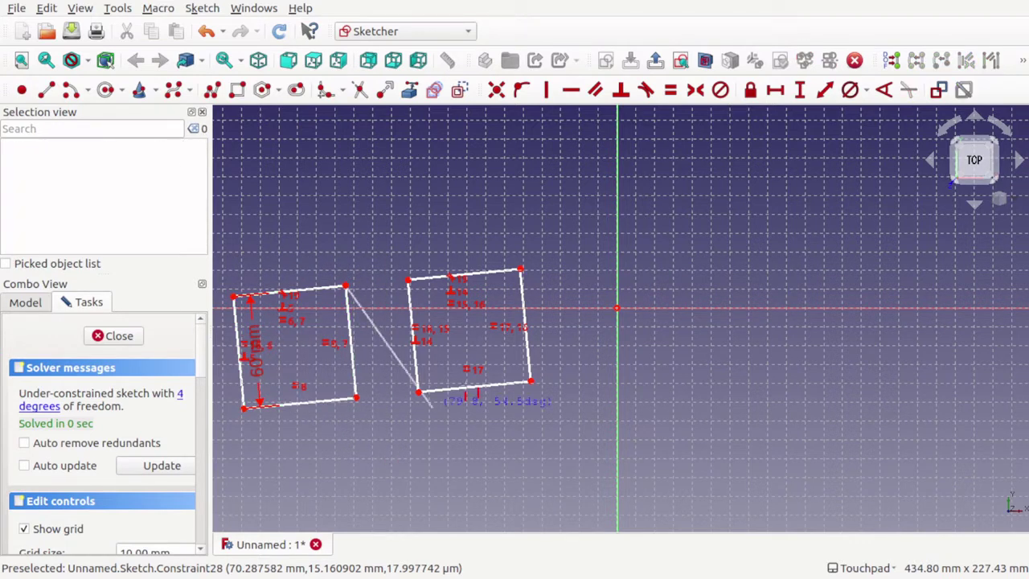
click(655, 256)
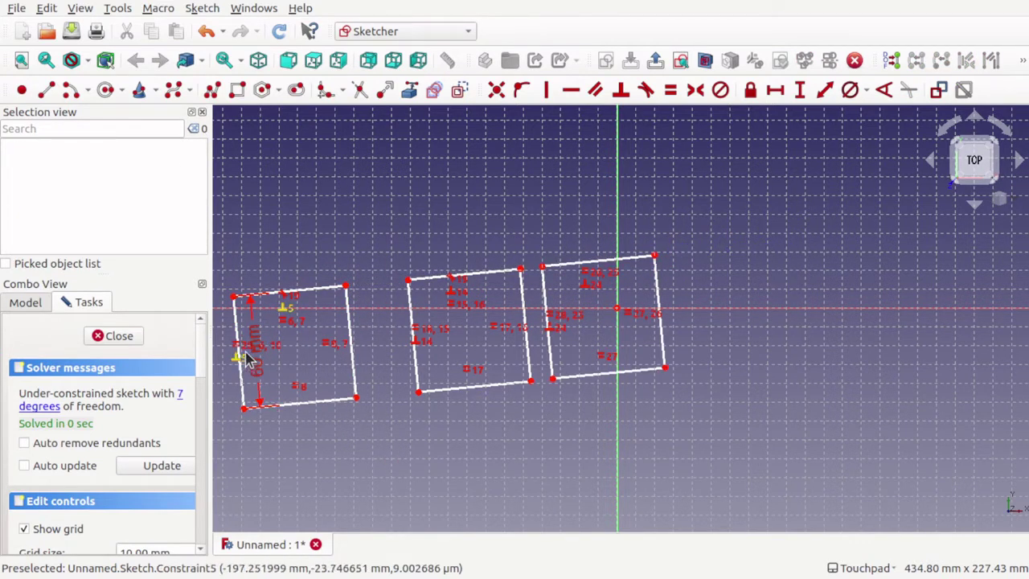
Make the top sides of the middle square and the new square tangent, and move the new square's upper-right corner to test the alignment.
click(486, 275)
click(610, 268)
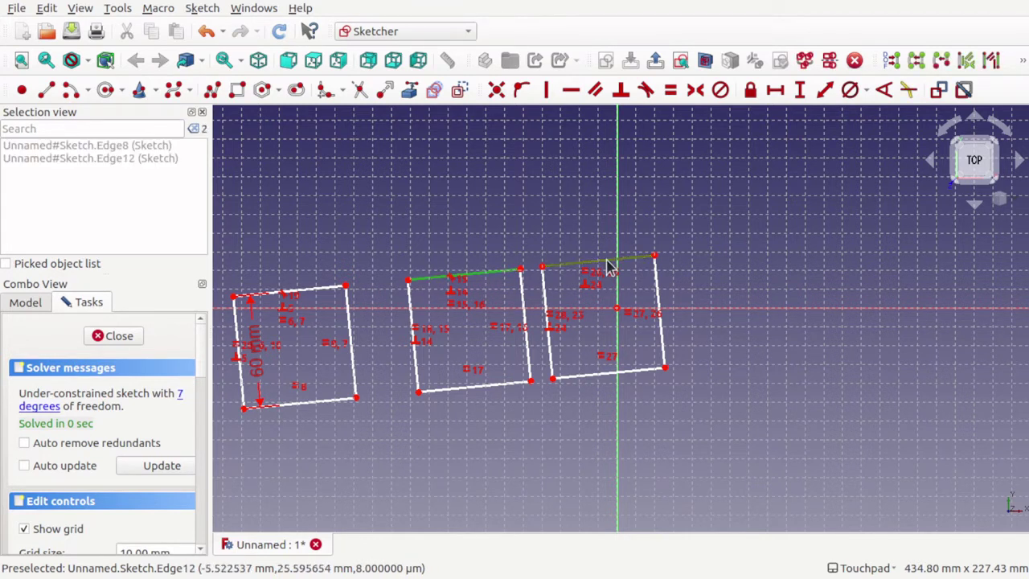
click(645, 95)
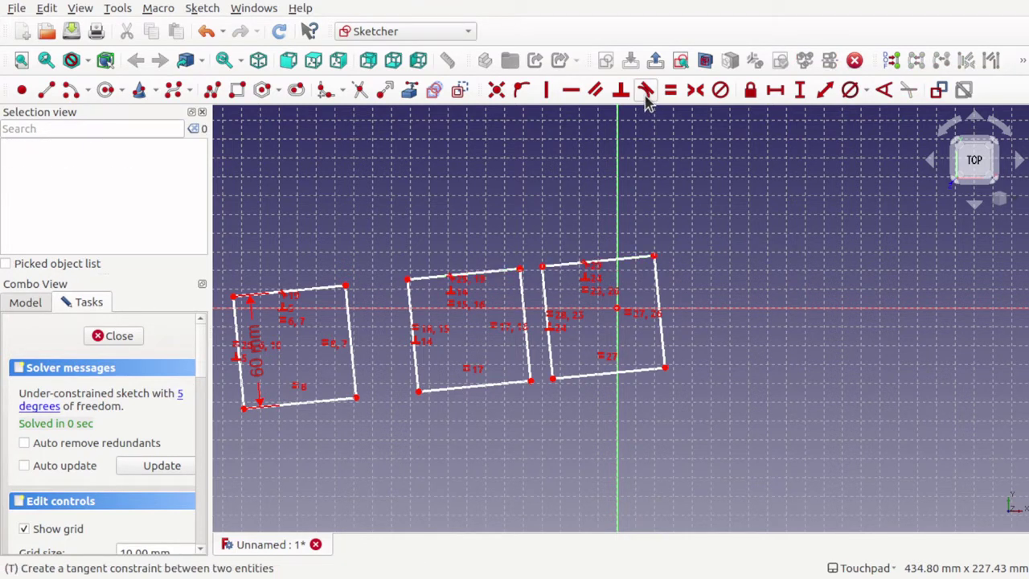
mouse_move(655, 257)
mouse_down()
mouse_move(700, 253)
mouse_move(716, 294)
mouse_move(747, 245)
mouse_move(712, 135)
mouse_move(748, 394)
mouse_move(714, 140)
mouse_move(712, 172)
mouse_move(760, 222)
mouse_move(764, 353)
mouse_move(680, 498)
mouse_move(730, 436)
mouse_move(700, 292)
mouse_move(712, 402)
mouse_move(707, 392)
mouse_up()
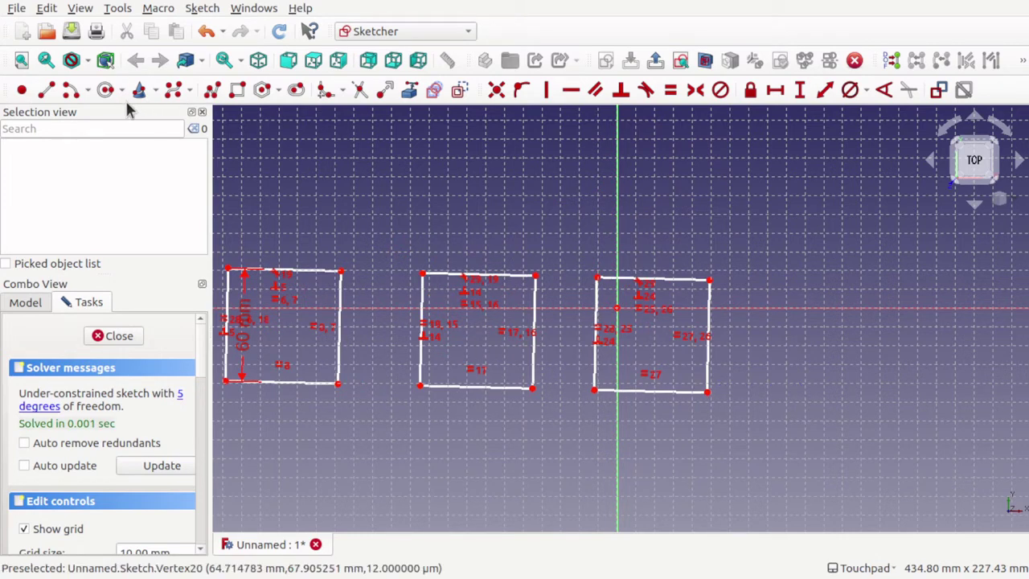
Draw a circle to the right of the three squares and make it tangent to the right square's top side.
click(105, 89)
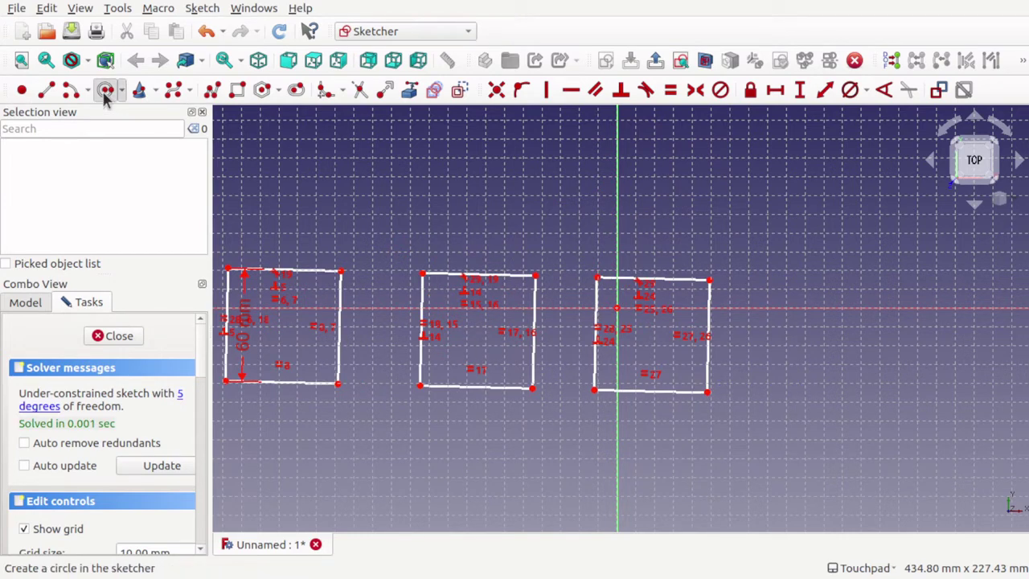
click(841, 333)
click(886, 375)
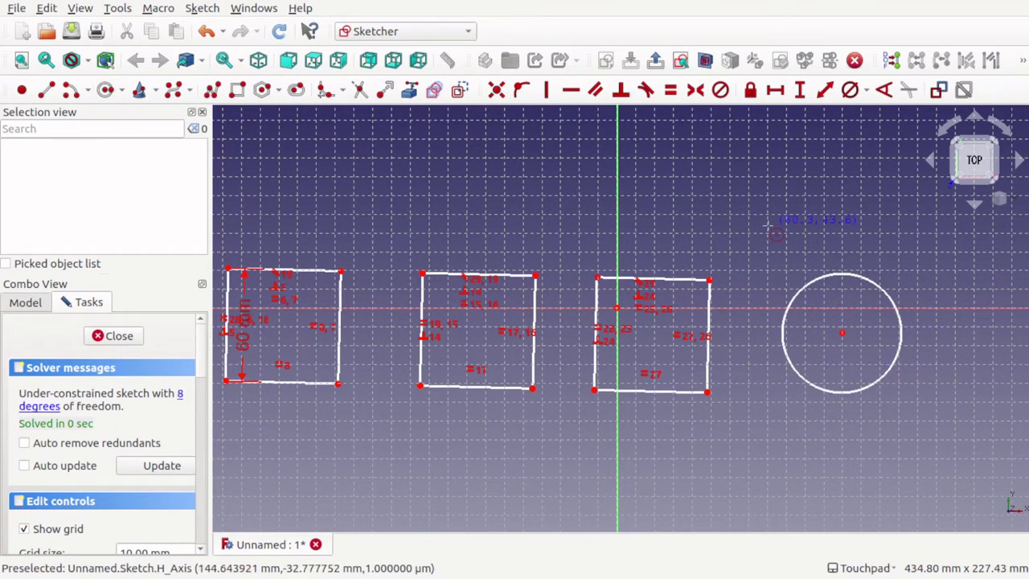
click(678, 287)
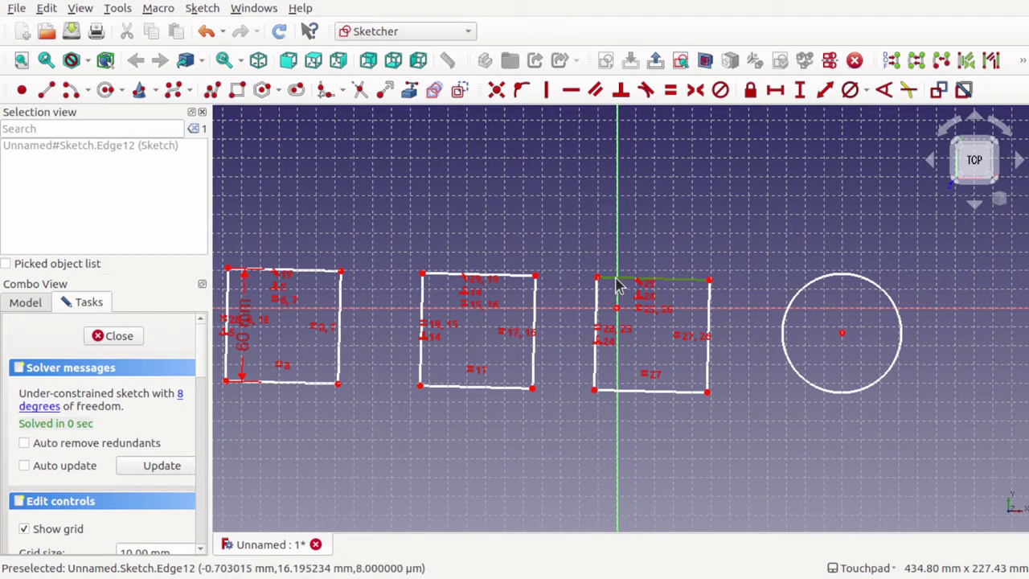
click(864, 286)
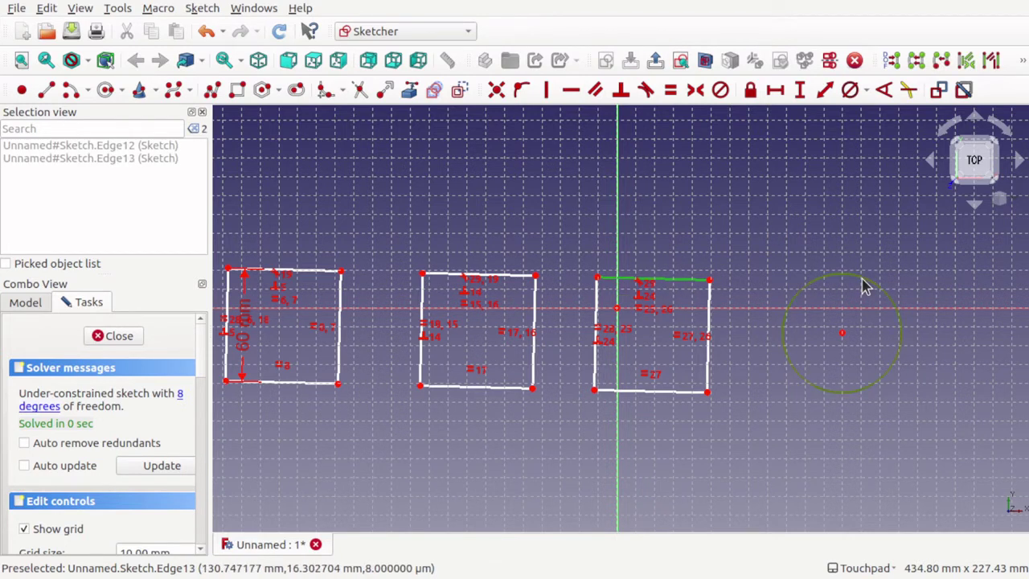
click(645, 90)
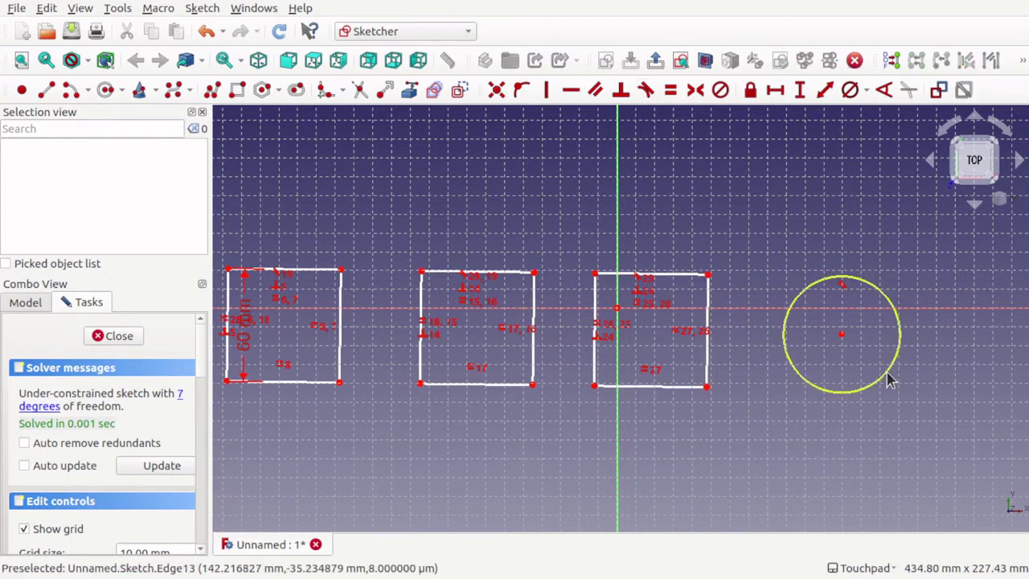
Add a diameter constraint of 60 mm to the circle.
click(876, 293)
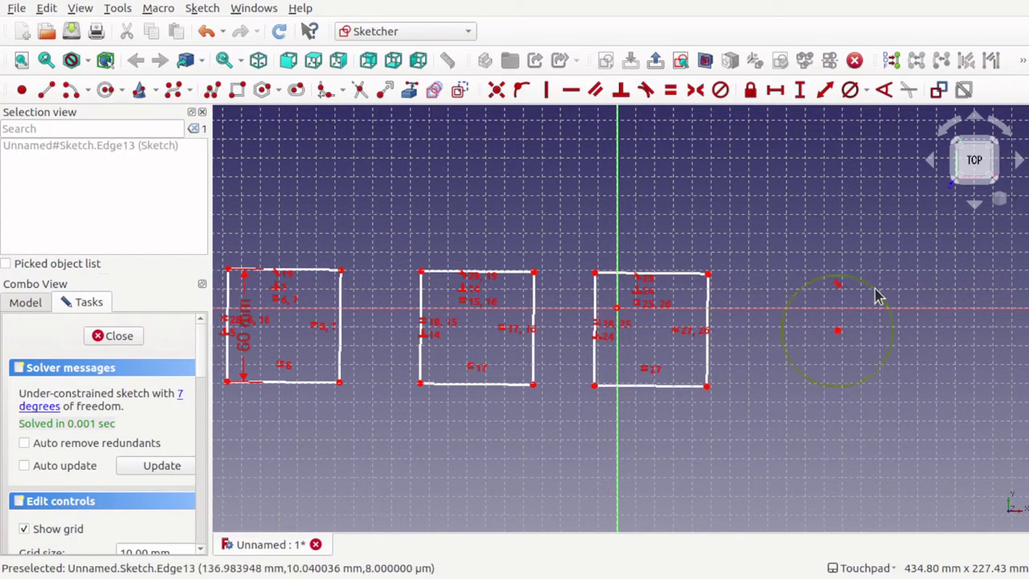
click(851, 90)
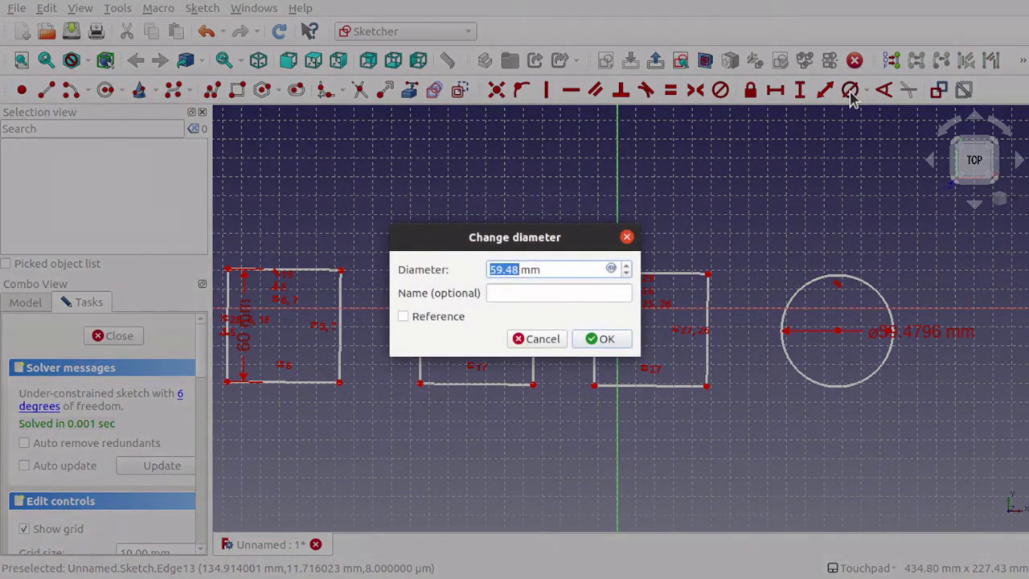
text(60)
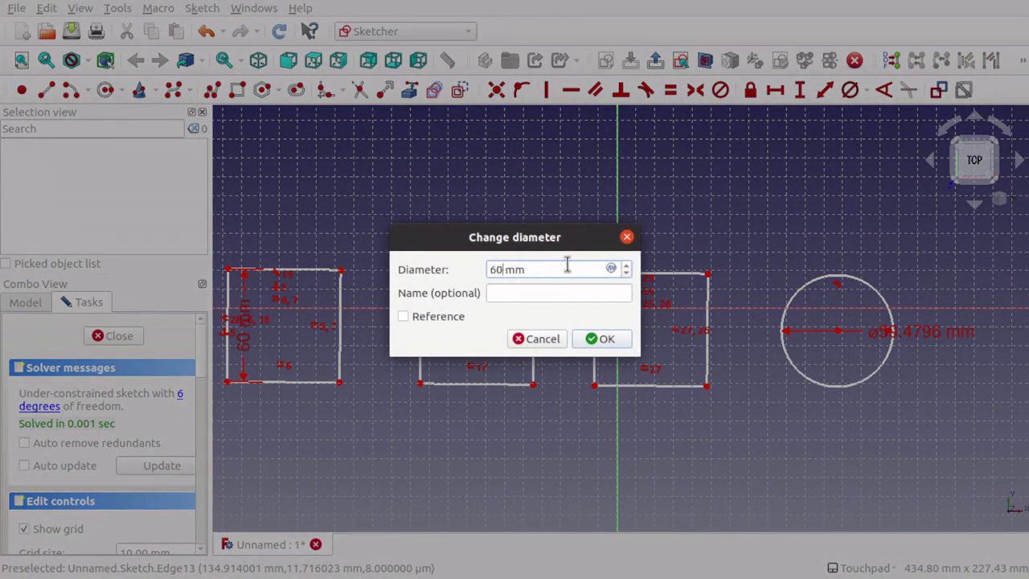
key(Return)
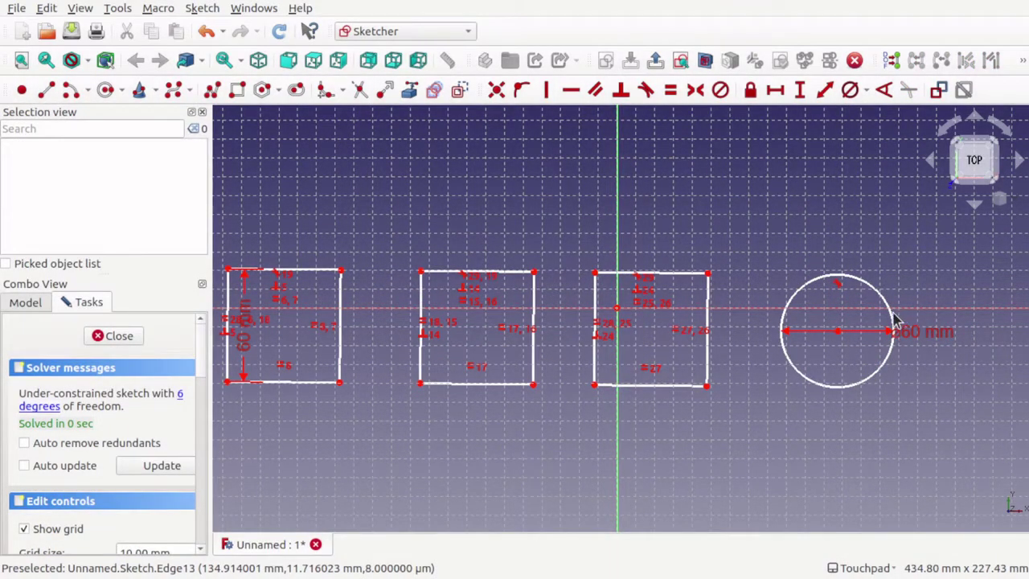
Move the circle up, down and sideways to test the tangent chain, leaving it level with the squares on their right.
drag(895, 320, 809, 127)
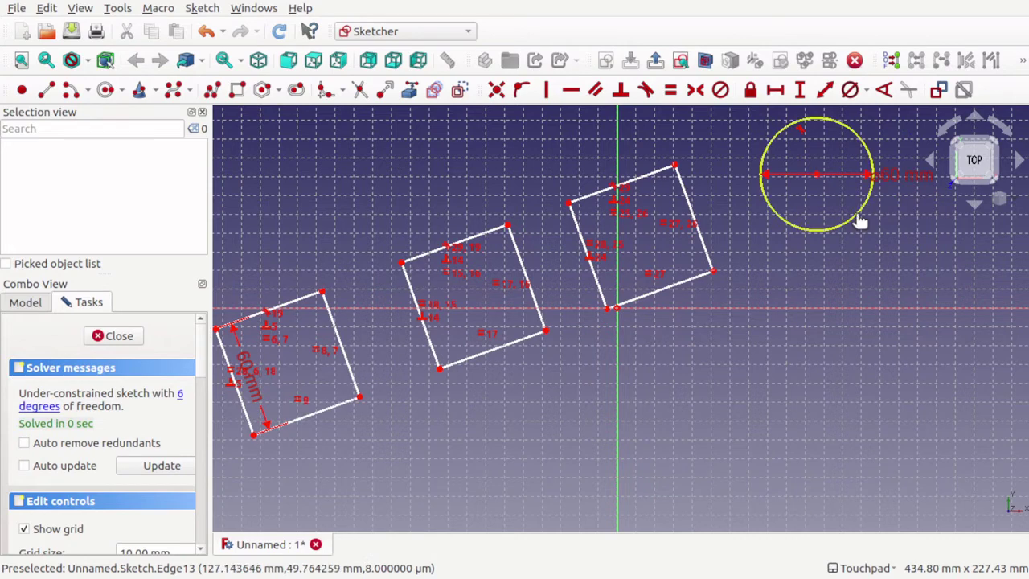
drag(860, 222, 863, 361)
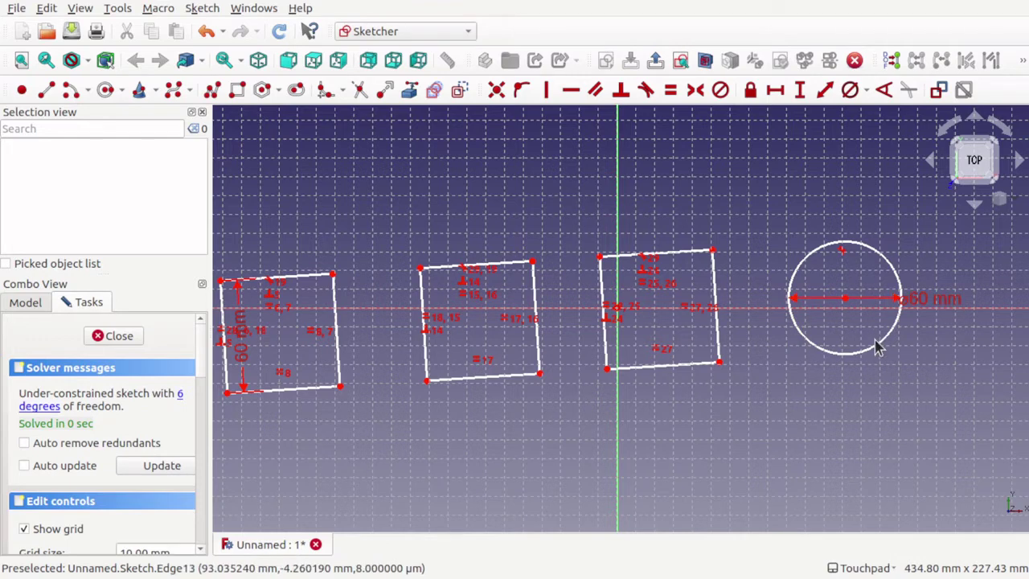
drag(880, 349, 824, 299)
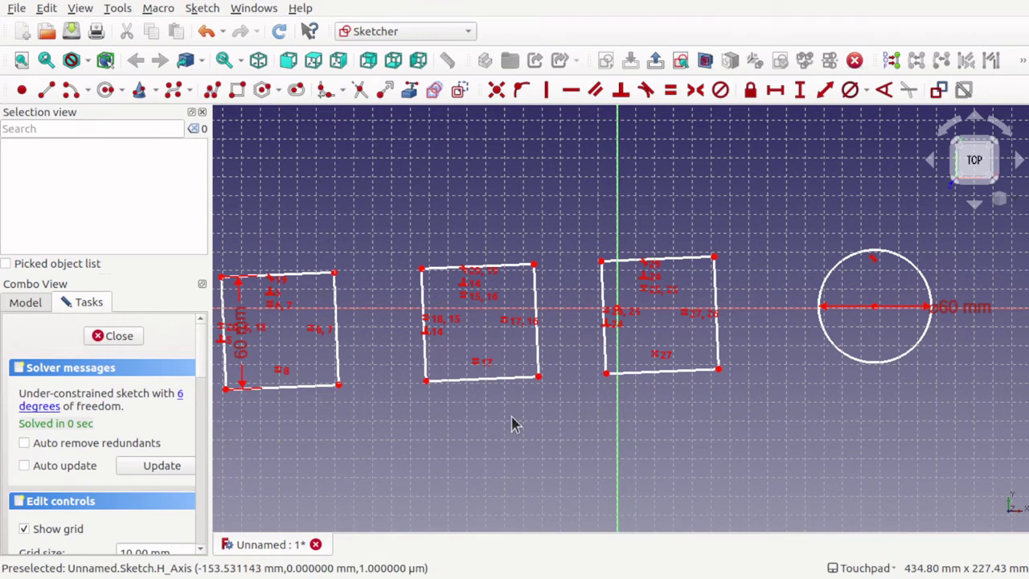
key(Left)
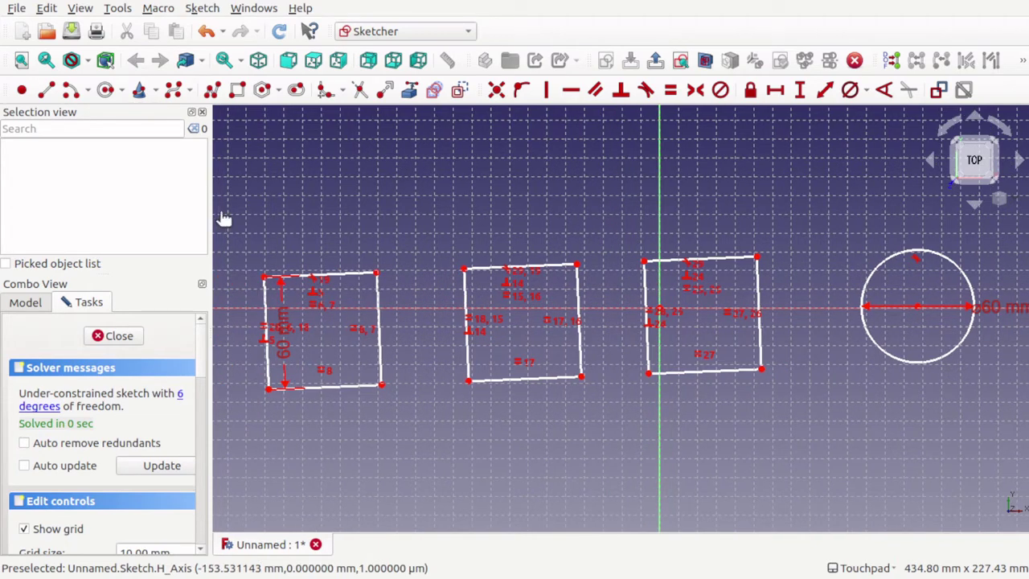
Delete all the sketch geometry and draw a left-opening arc to the left of the vertical axis.
mouse_move(225, 219)
mouse_down()
mouse_move(666, 413)
mouse_move(994, 432)
mouse_up()
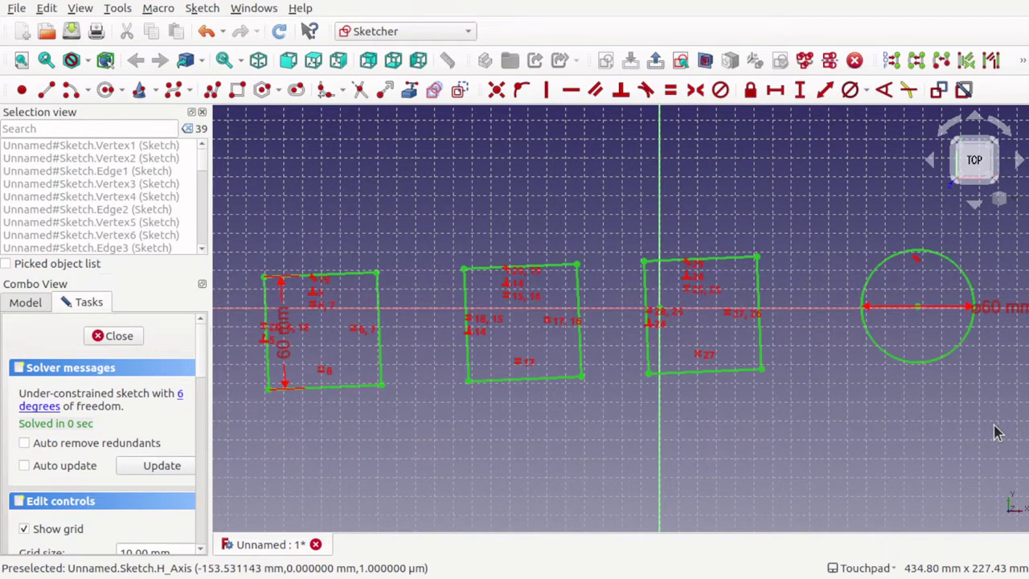
key(Delete)
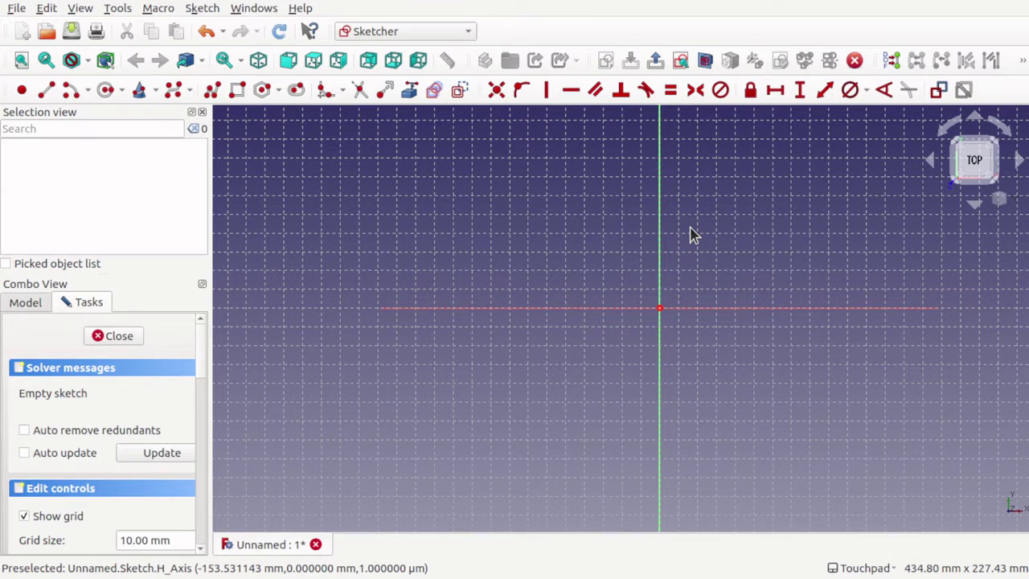
click(71, 91)
click(522, 264)
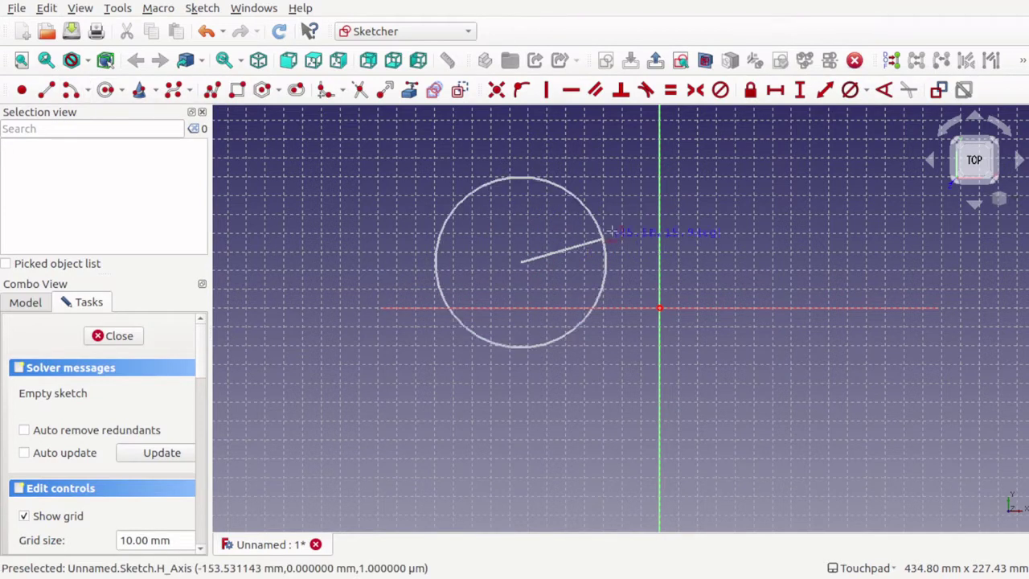
click(598, 233)
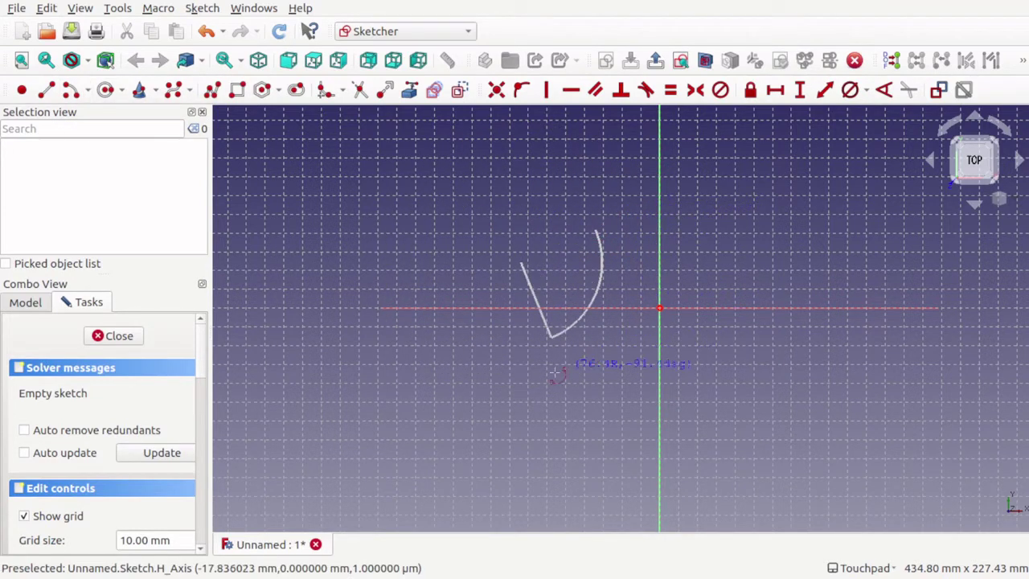
click(489, 381)
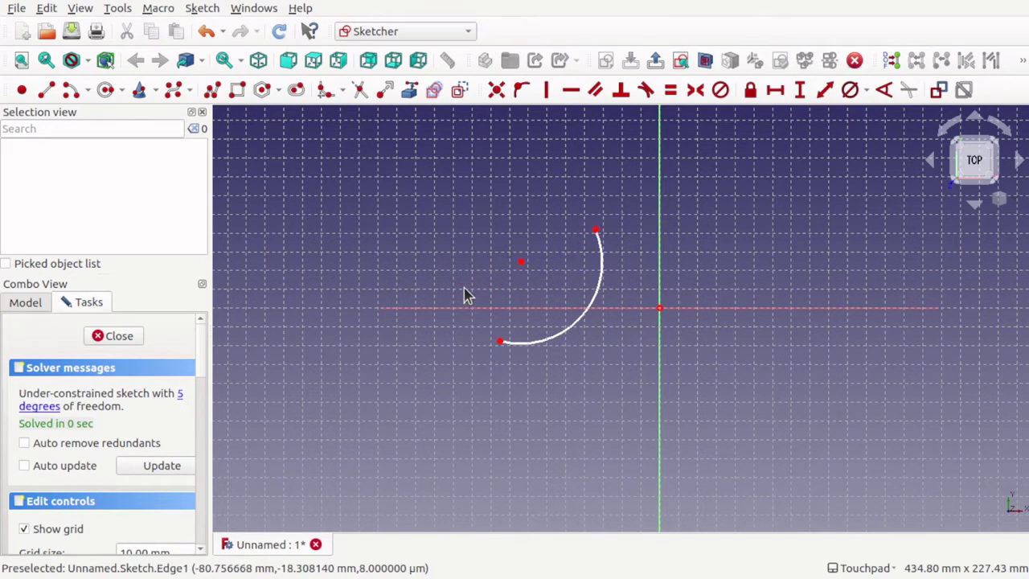
Draw two separate sloping lines to the left of the arc, one ending near its lower end and one near its upper end.
click(46, 89)
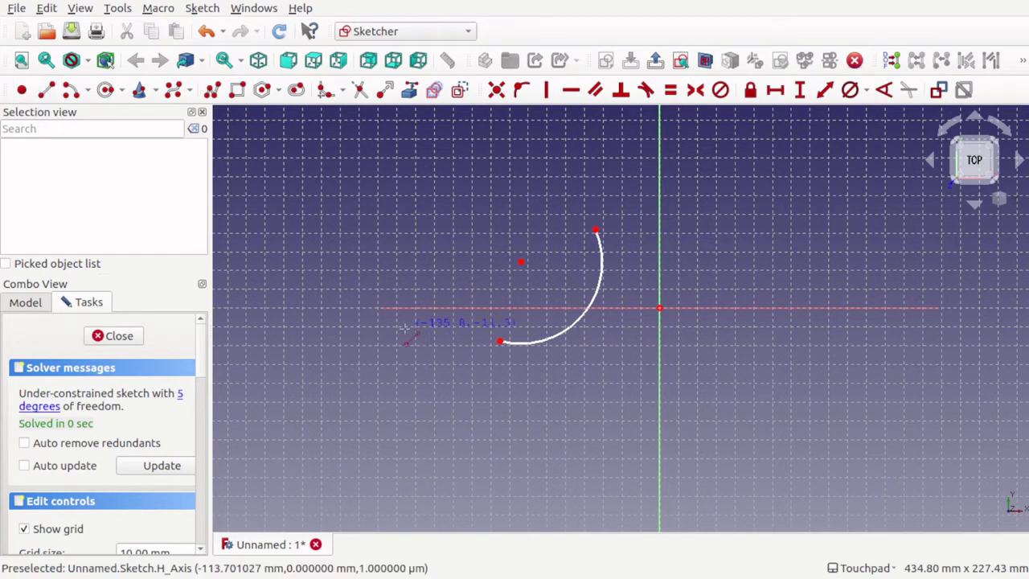
click(439, 362)
click(262, 229)
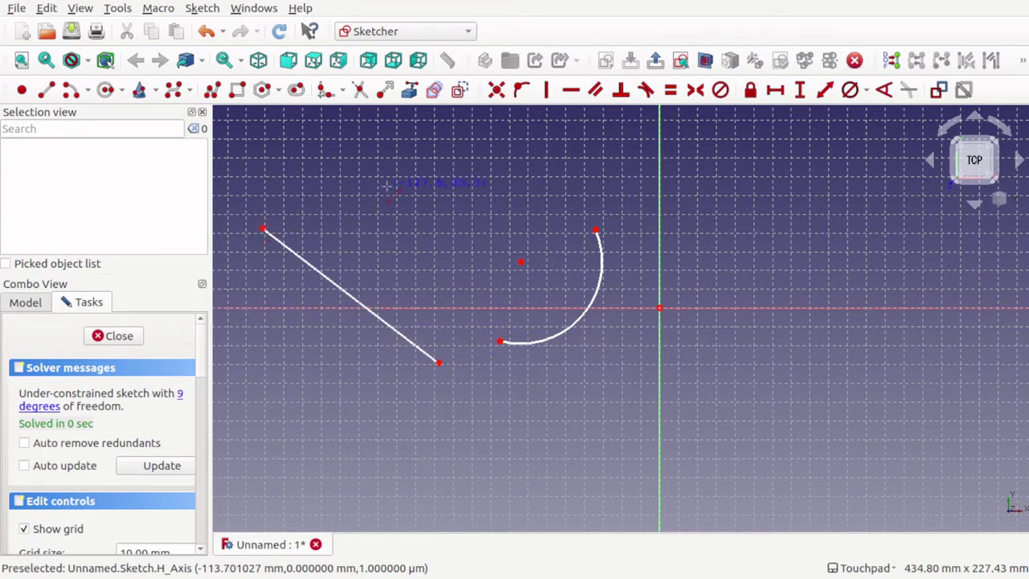
click(354, 132)
click(546, 197)
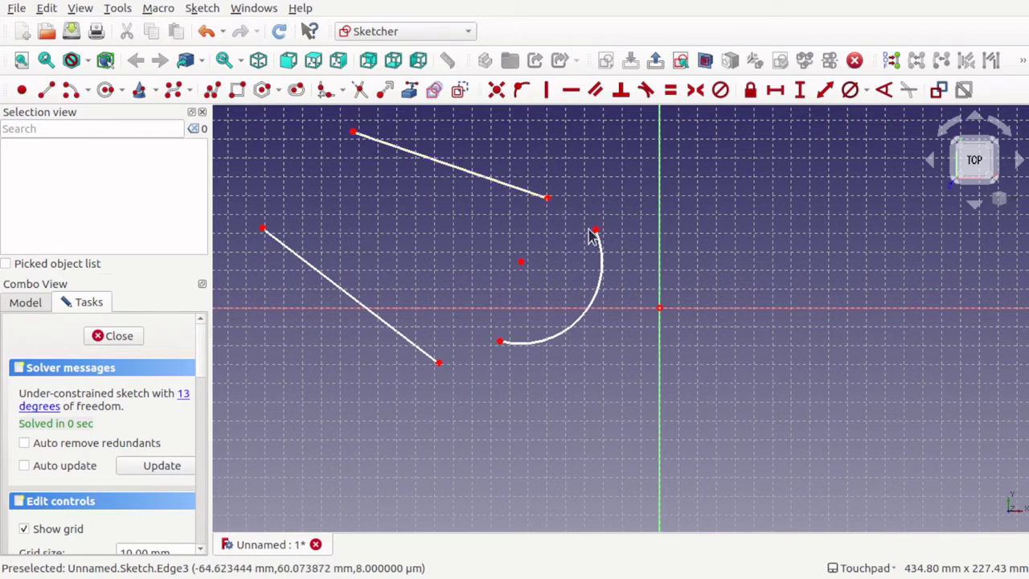
Join the lower line to the arc's lower end with an endpoint tangent constraint, and swing the line's free end downward to test it.
click(439, 364)
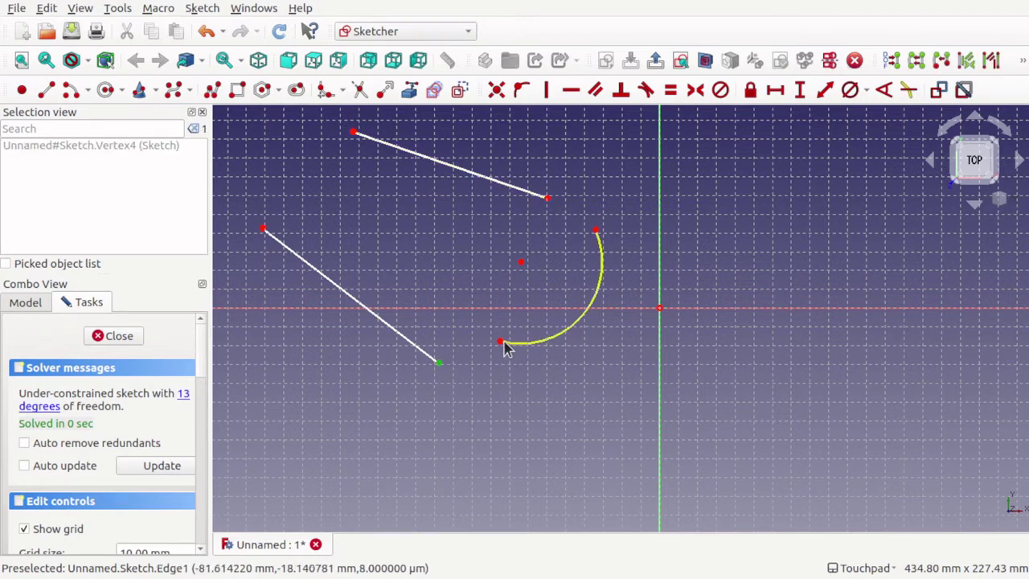
click(500, 343)
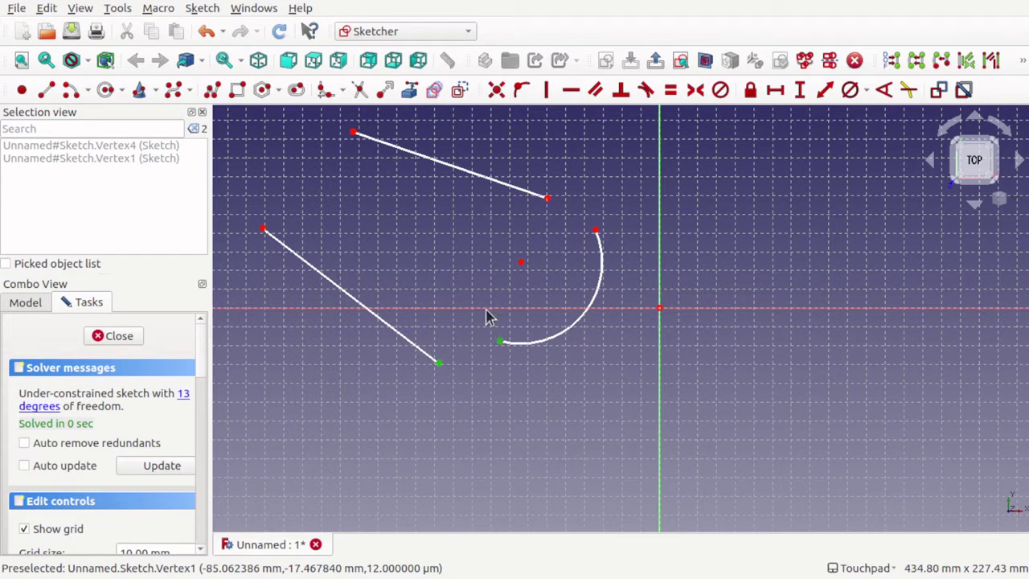
click(645, 90)
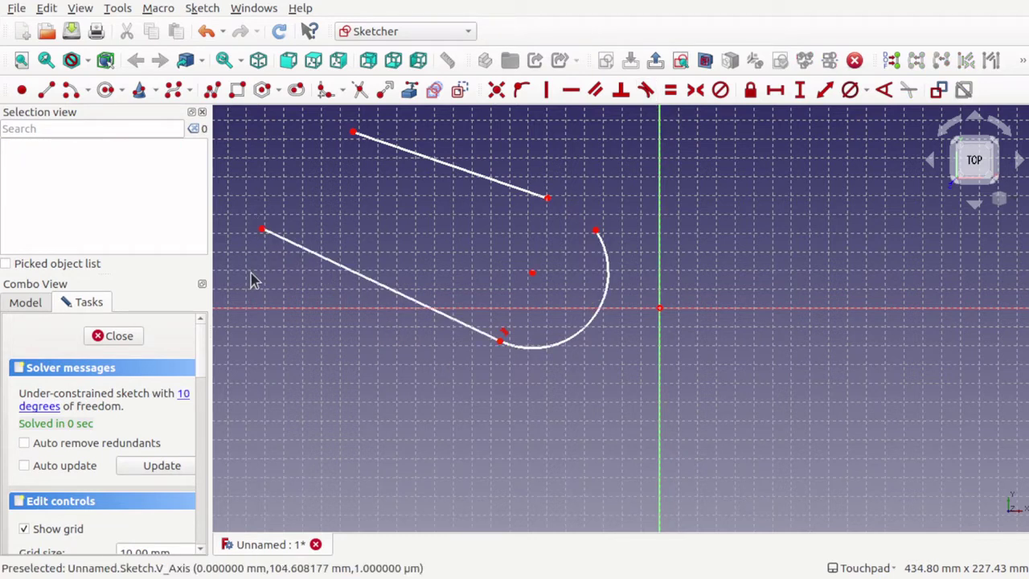
drag(261, 231, 336, 390)
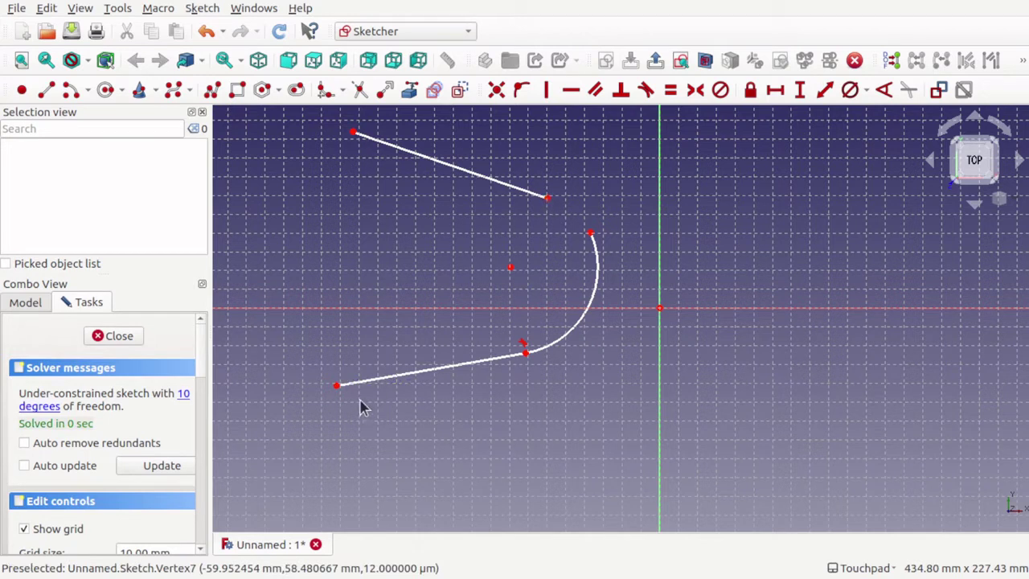
Join the upper line to the arc's upper end with an endpoint tangent constraint, and move the line's free end down to test it.
click(547, 198)
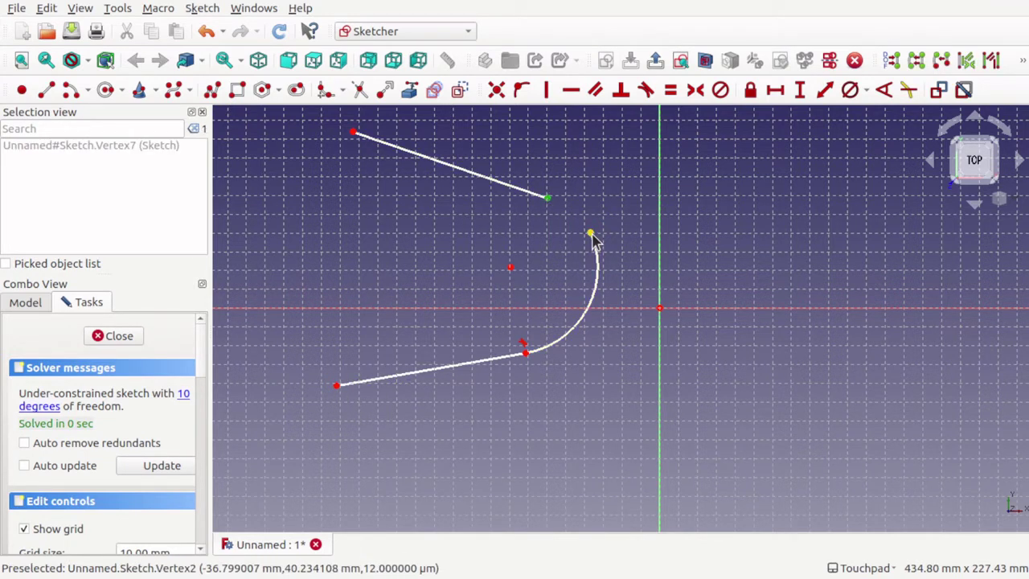
click(591, 235)
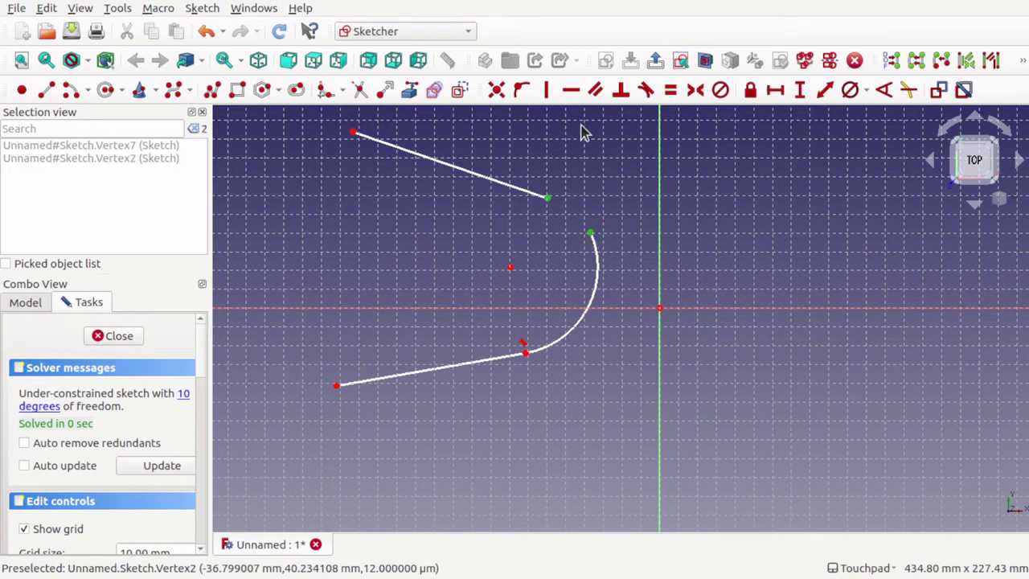
click(647, 90)
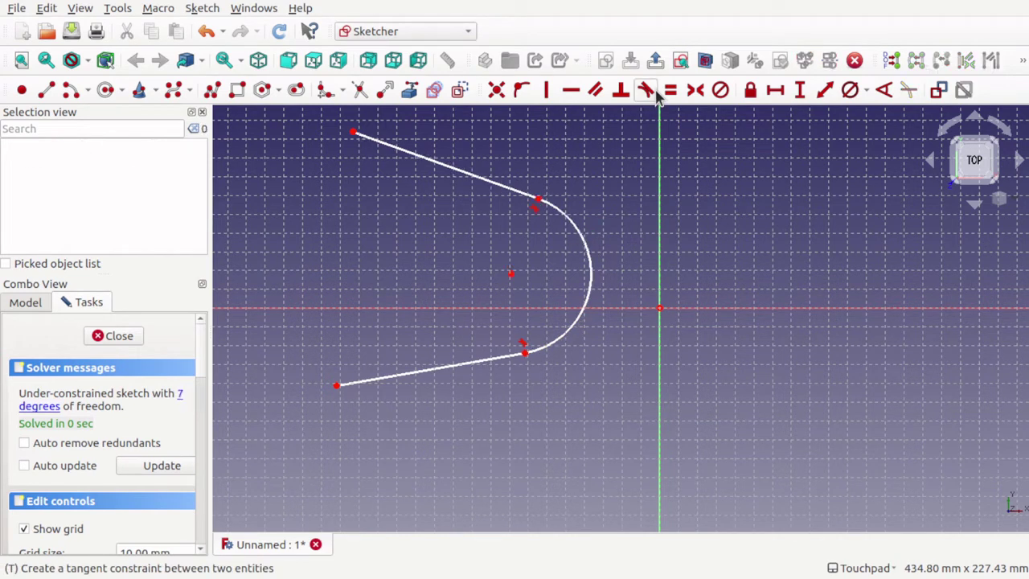
drag(355, 134, 308, 231)
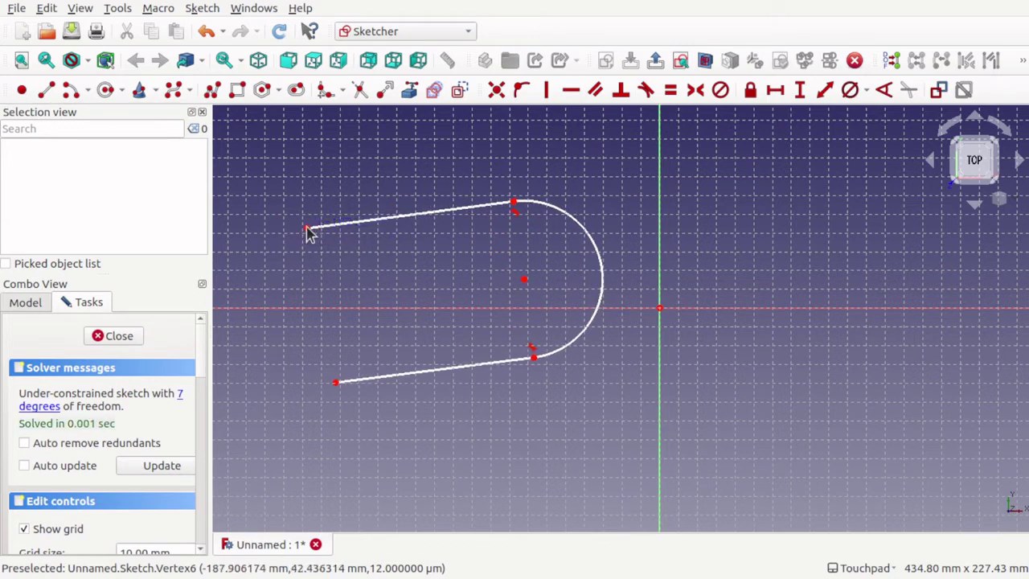
Draw a left-opening arc on the right side of the vertical axis and a larger upward-opening arc below it.
click(71, 89)
click(797, 250)
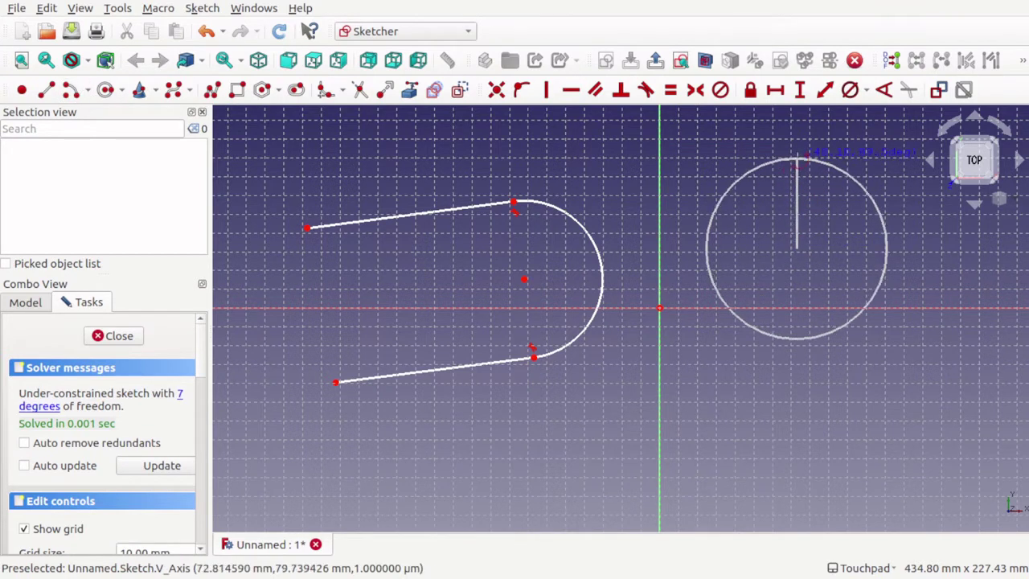
click(805, 182)
click(792, 338)
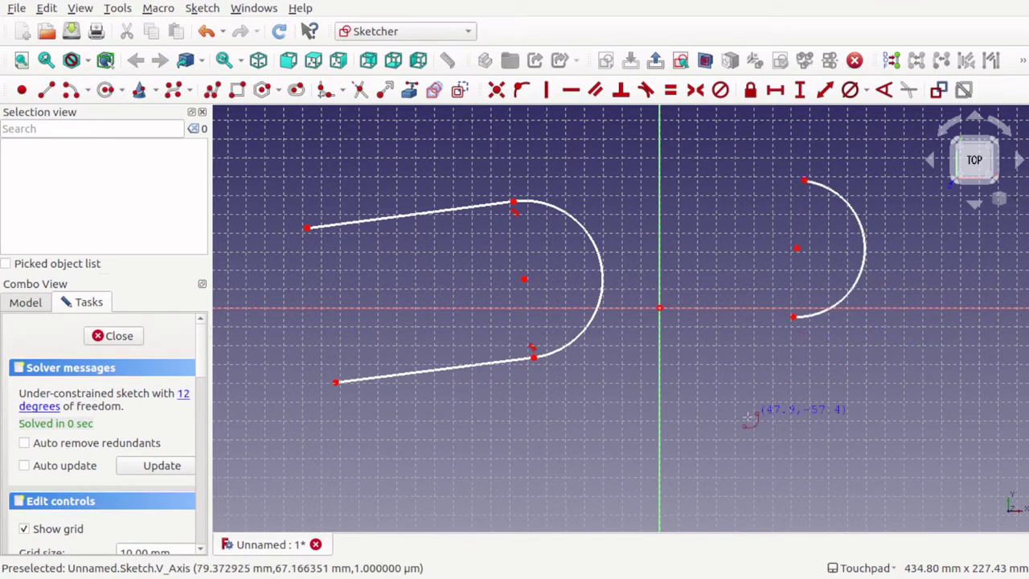
click(744, 416)
click(645, 458)
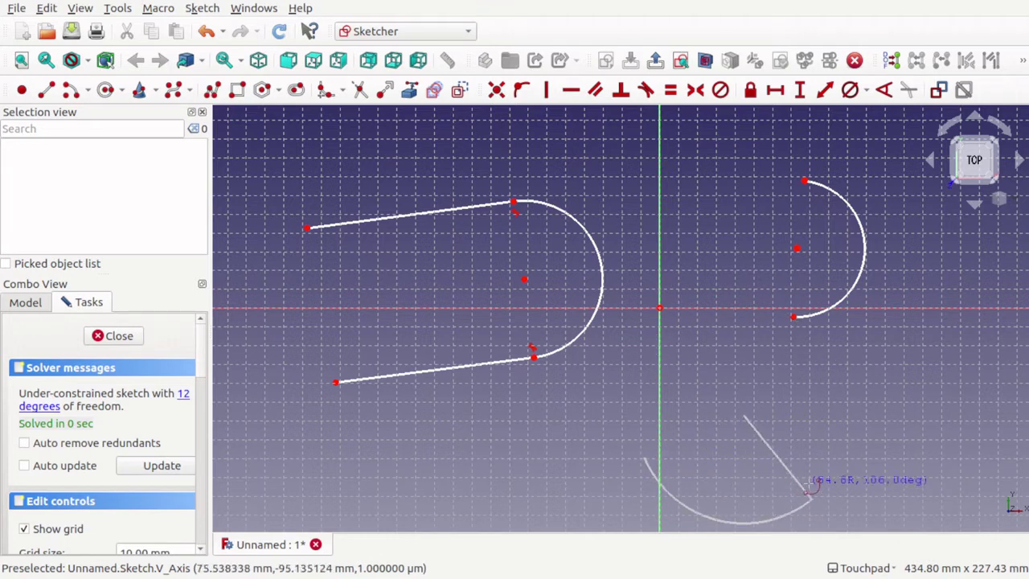
click(846, 439)
key(Escape)
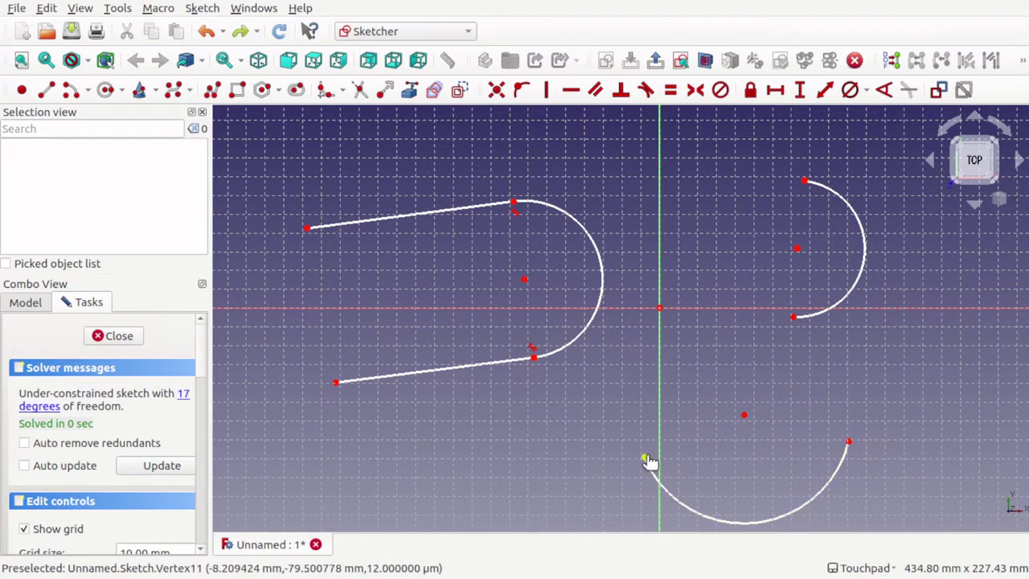
Extend the lower arc to the upper arc's lower end, make the two endpoints tangent, and move the upper arc's free end to test the joint.
drag(648, 460, 783, 323)
click(780, 321)
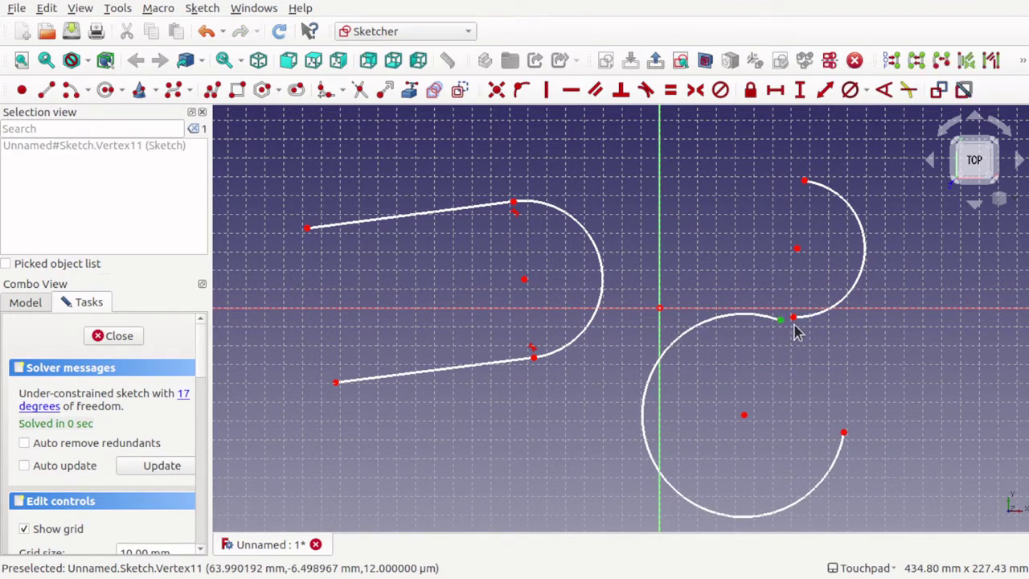
click(793, 317)
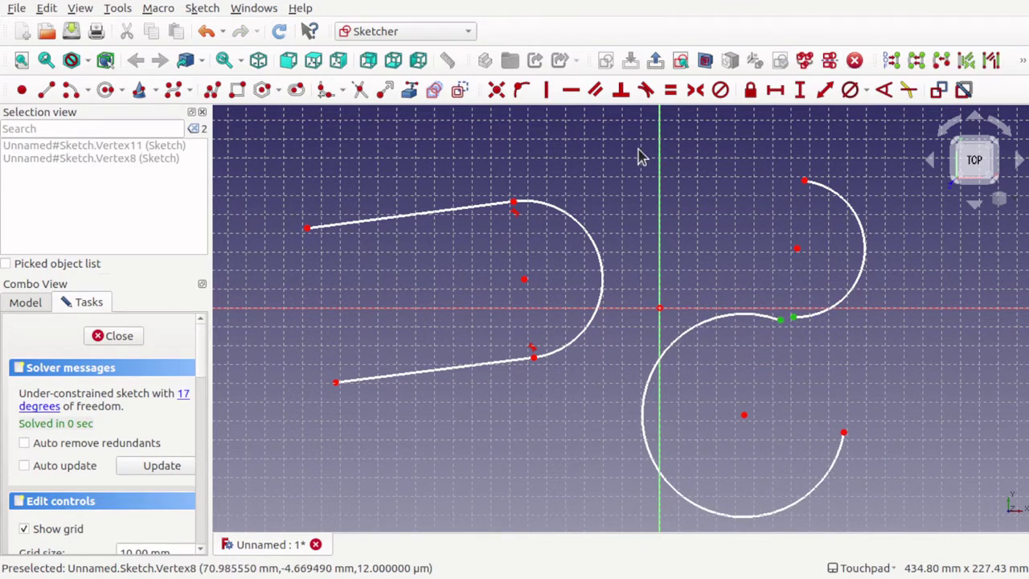
click(645, 89)
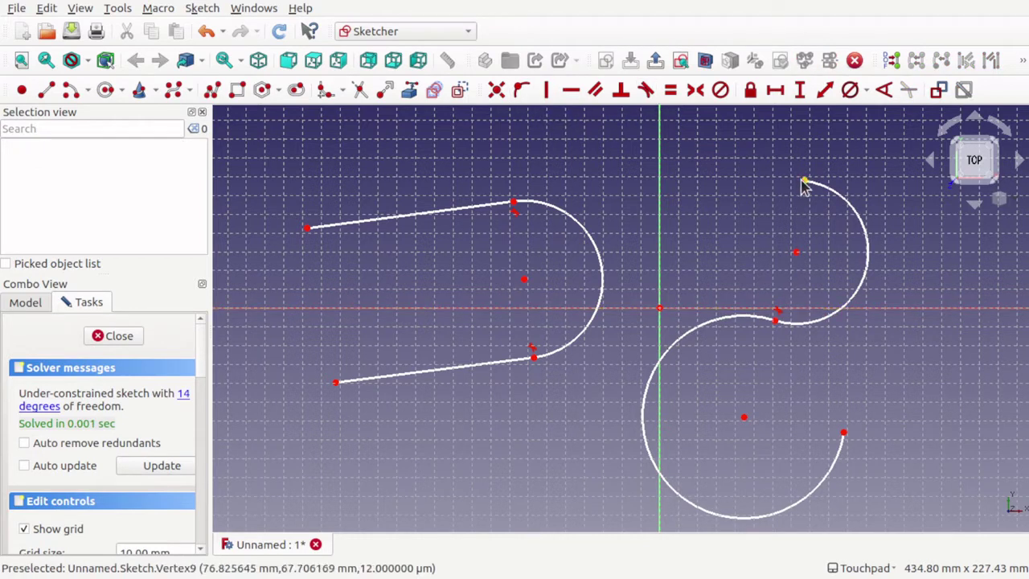
mouse_move(794, 183)
mouse_down()
mouse_move(705, 191)
mouse_move(809, 238)
mouse_move(756, 230)
mouse_move(684, 243)
mouse_move(740, 206)
mouse_move(804, 222)
mouse_move(714, 201)
mouse_up()
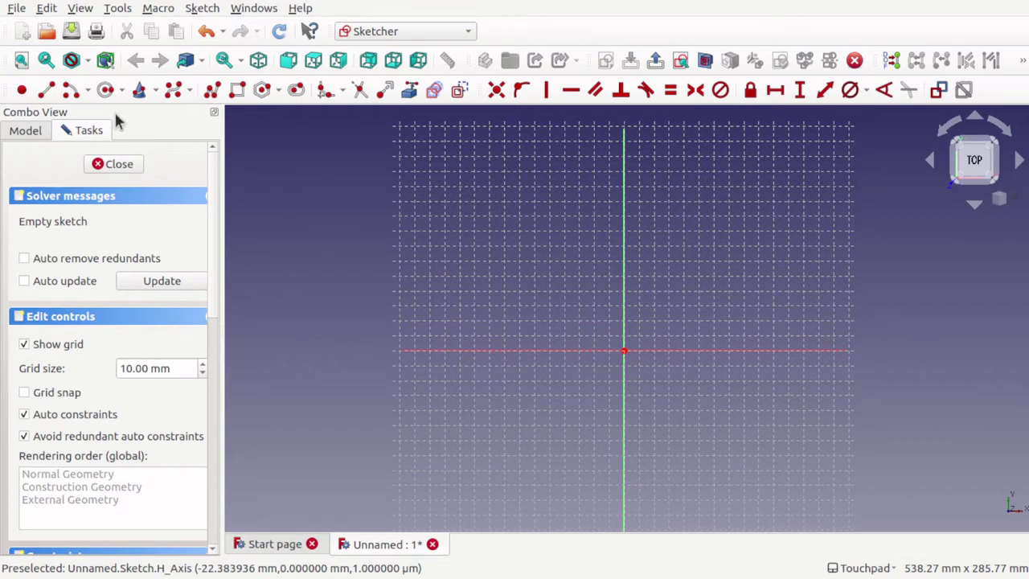
Draw two concentric circles in the empty sketch, centered up and left of the origin, with radii of about 111 mm and 80 mm.
click(105, 90)
click(540, 315)
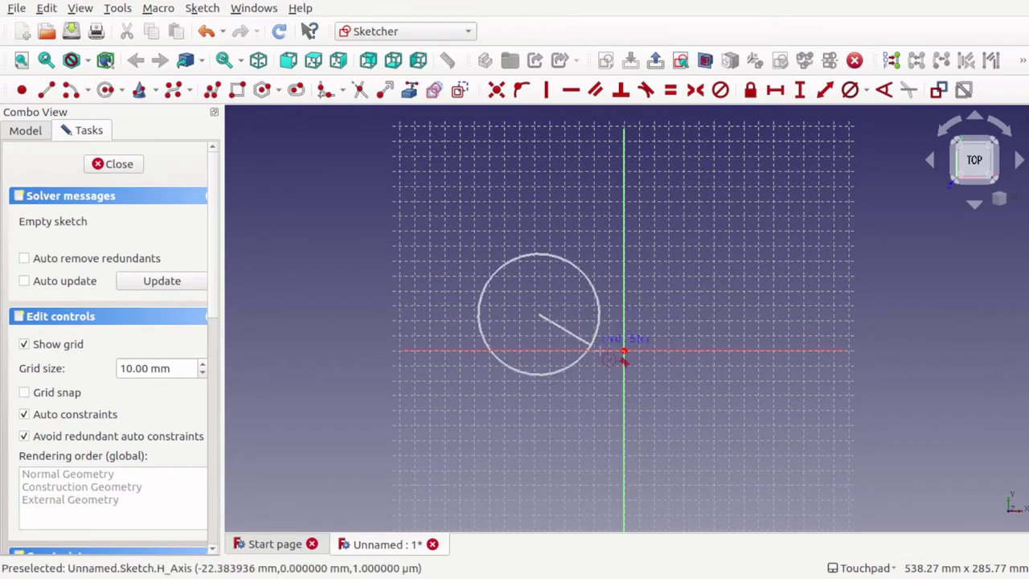
click(673, 411)
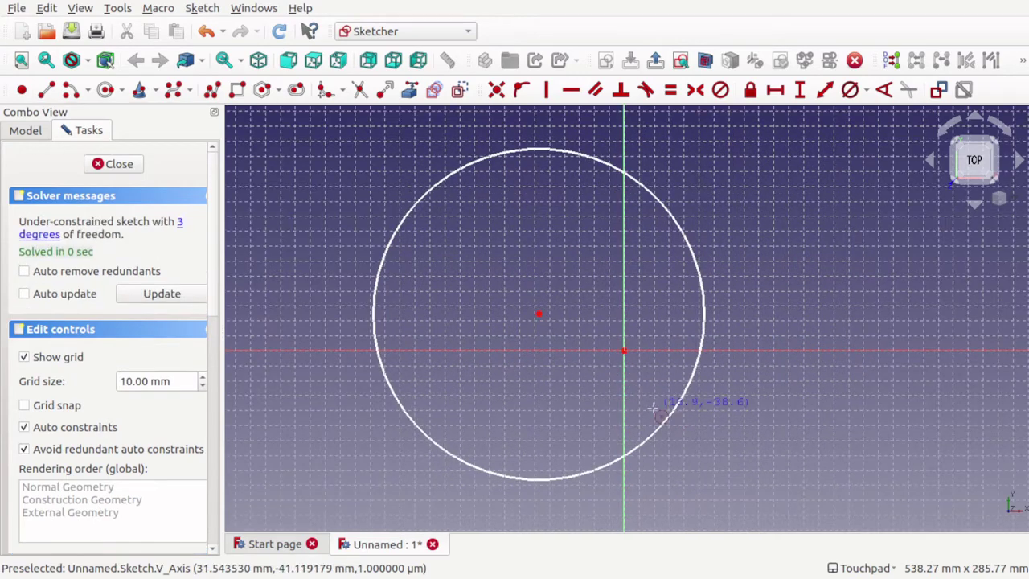
click(540, 315)
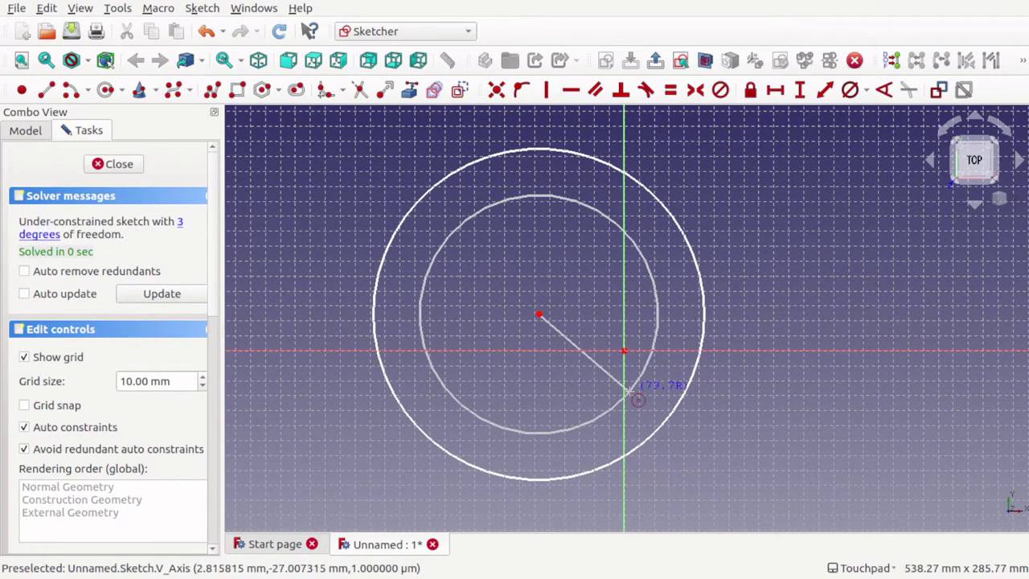
click(637, 399)
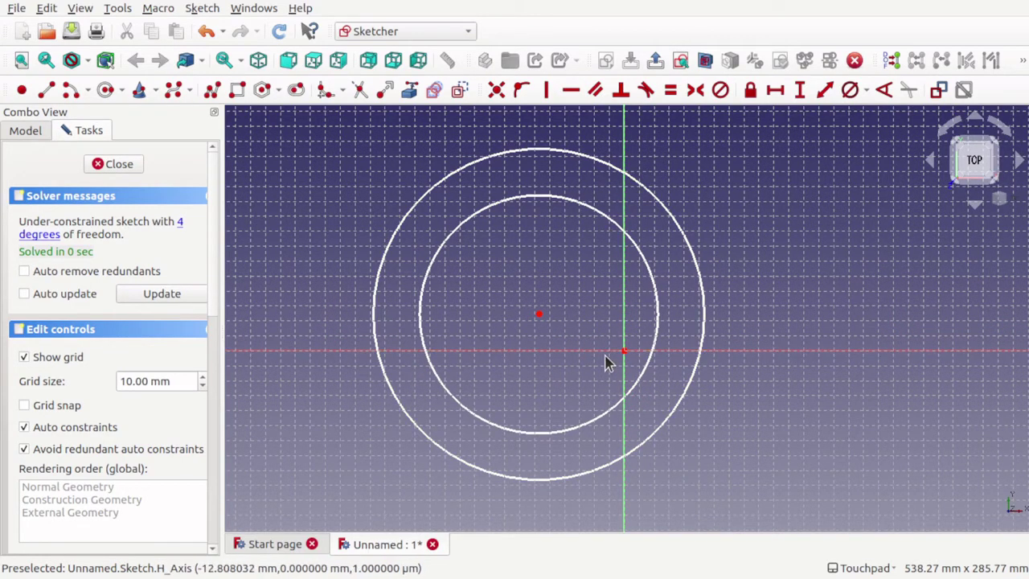
Shrink the inner circle slightly and make the circles' shared center coincident with the sketch origin.
drag(636, 391, 631, 386)
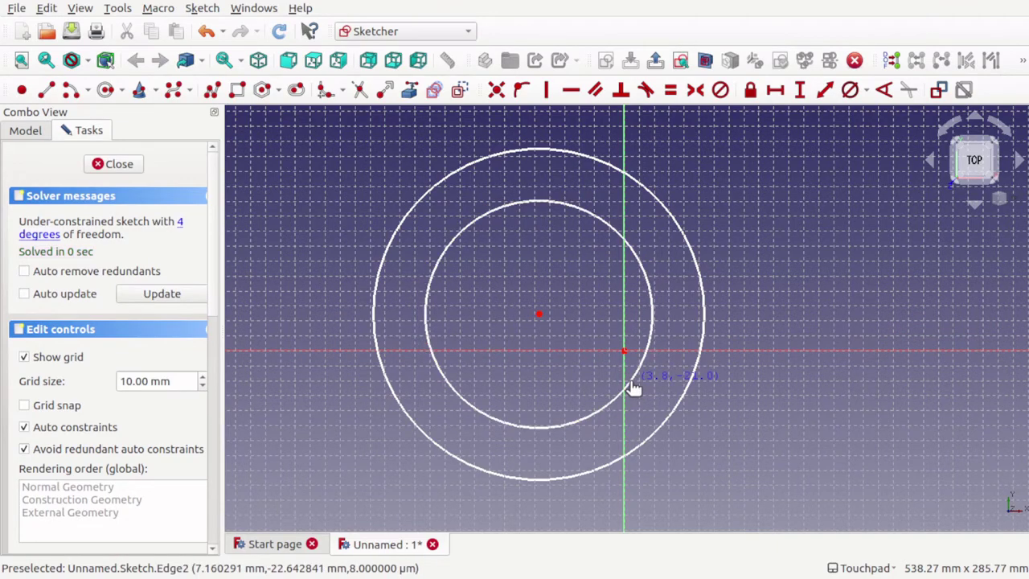
drag(539, 315, 565, 344)
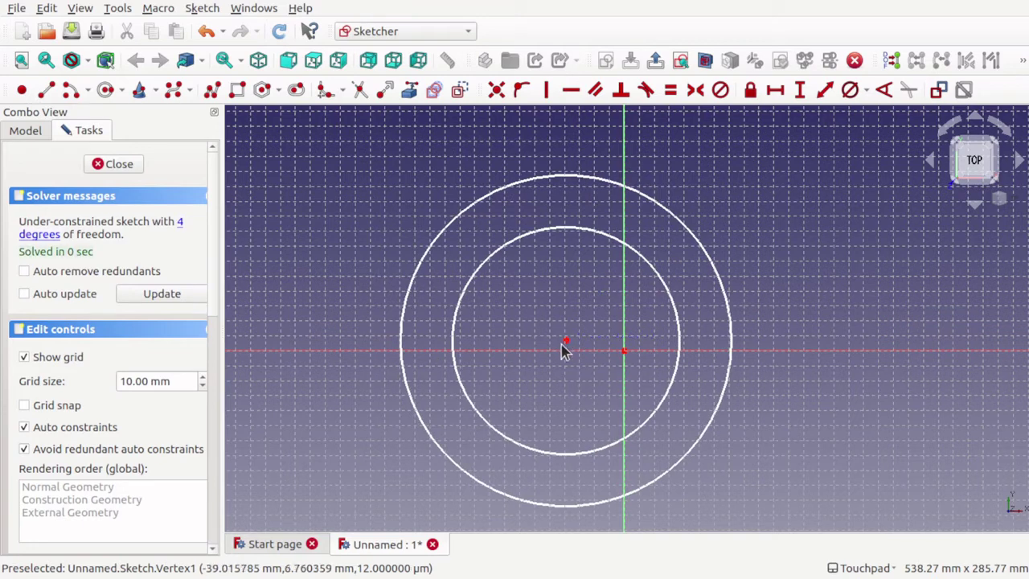
click(625, 352)
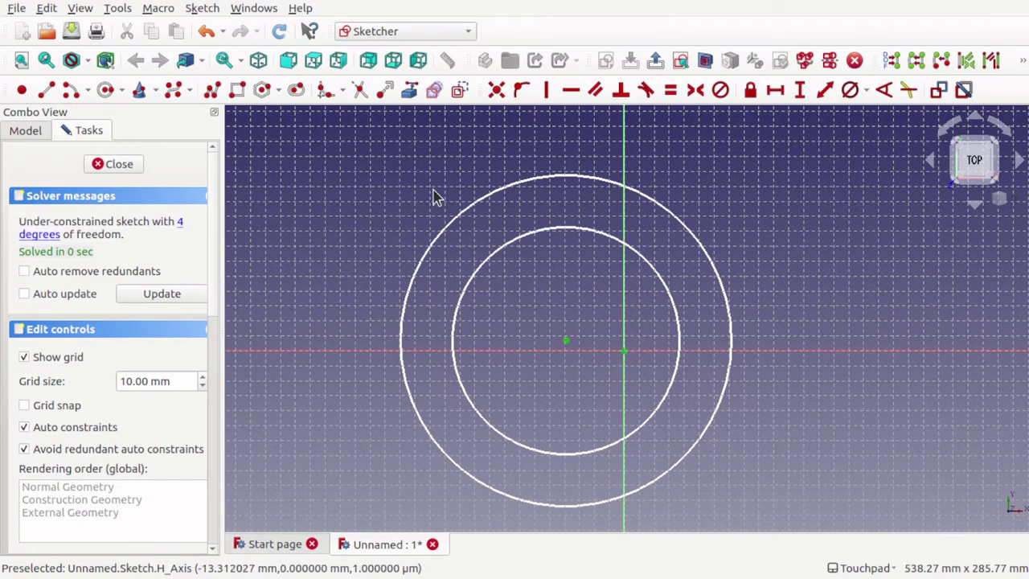
click(496, 91)
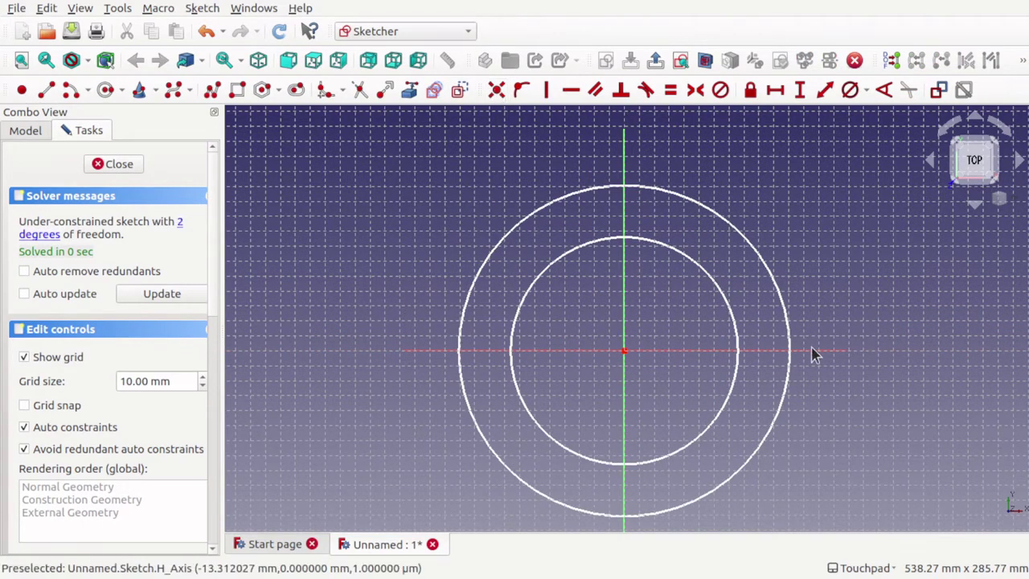
Add a diameter constraint of 200 mm to the outer circle.
click(790, 349)
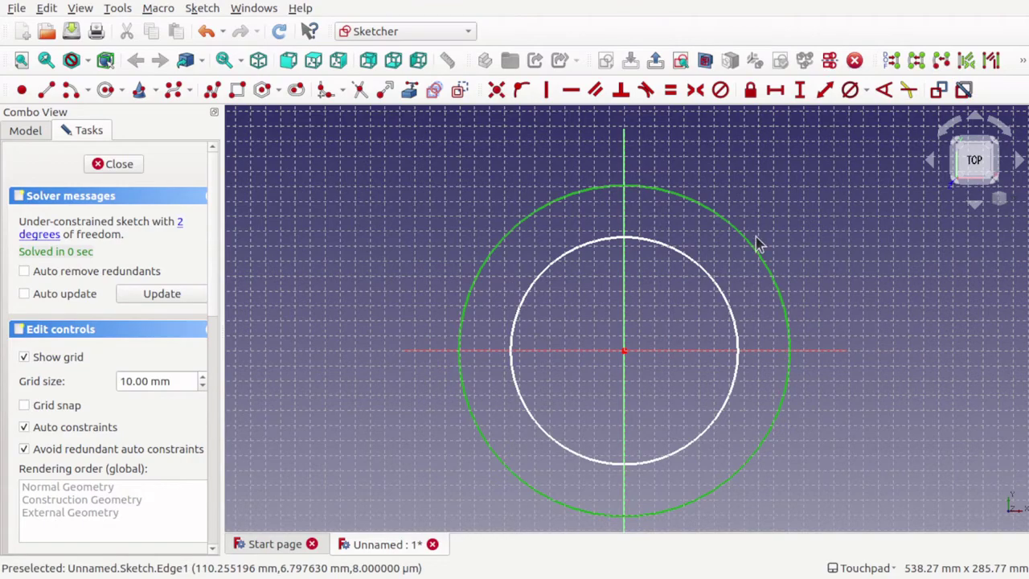
click(849, 90)
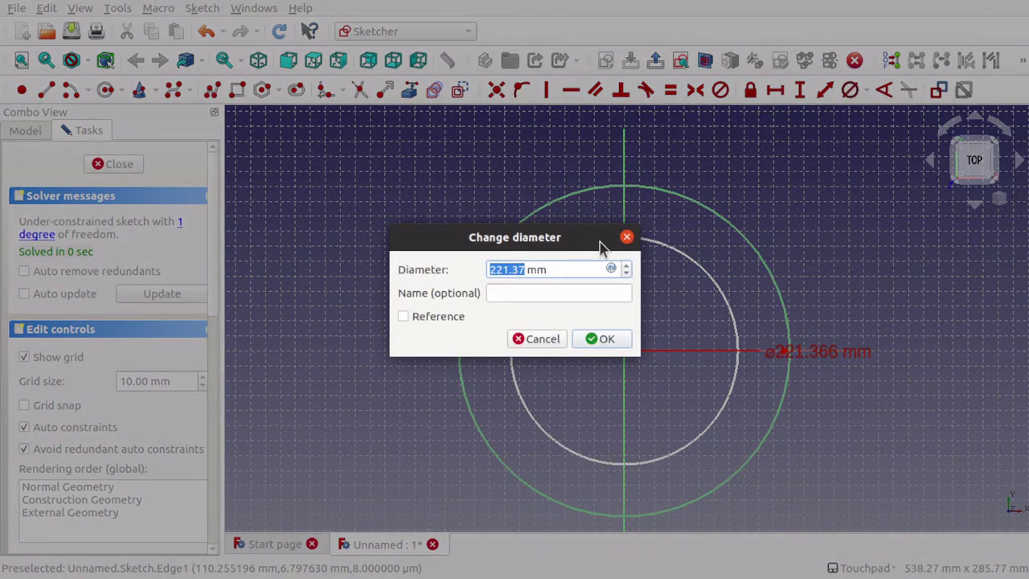
text(200)
key(Return)
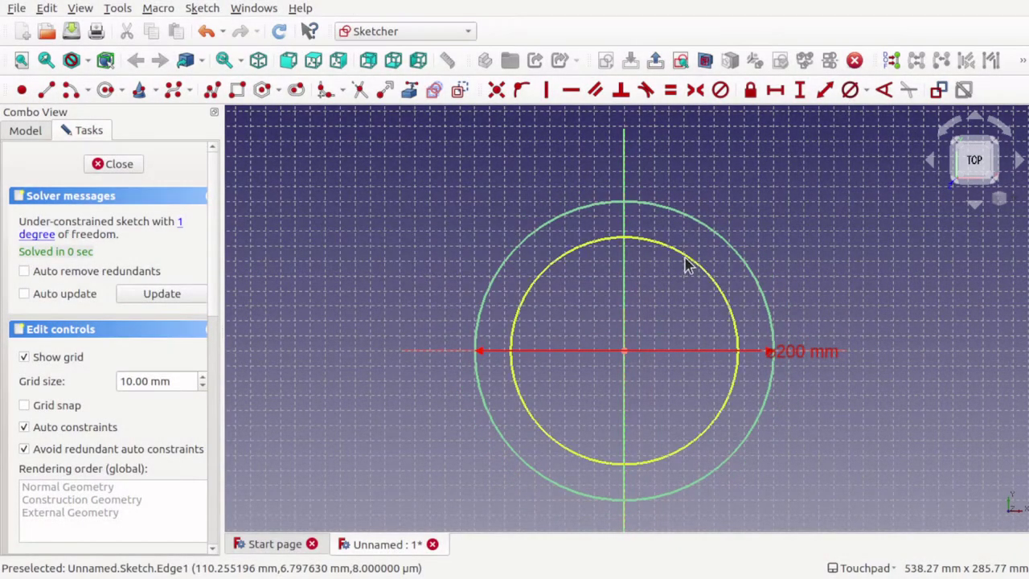
Add a diameter constraint of 100 mm to the inner circle.
click(719, 295)
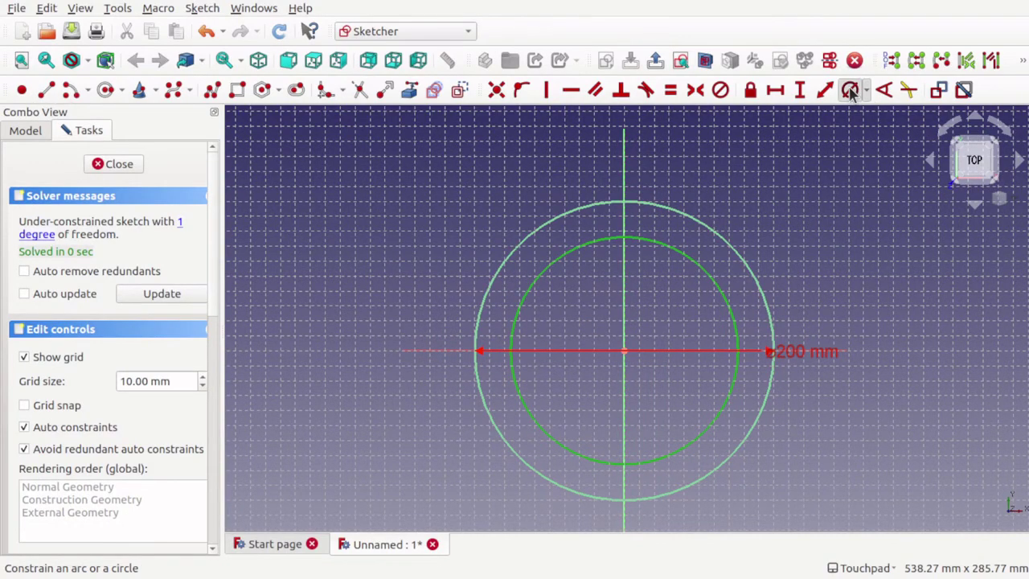
click(850, 90)
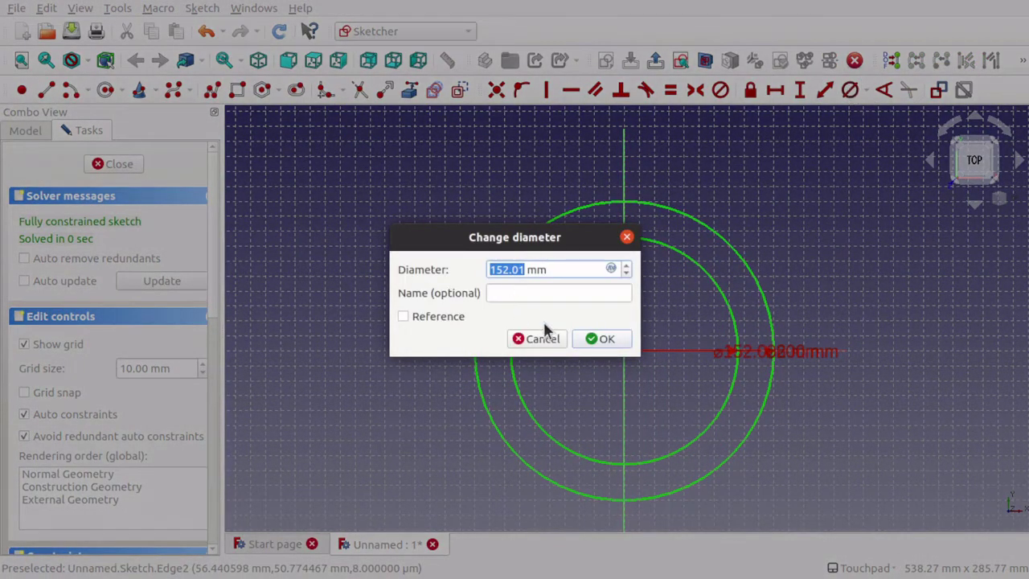
text(1)
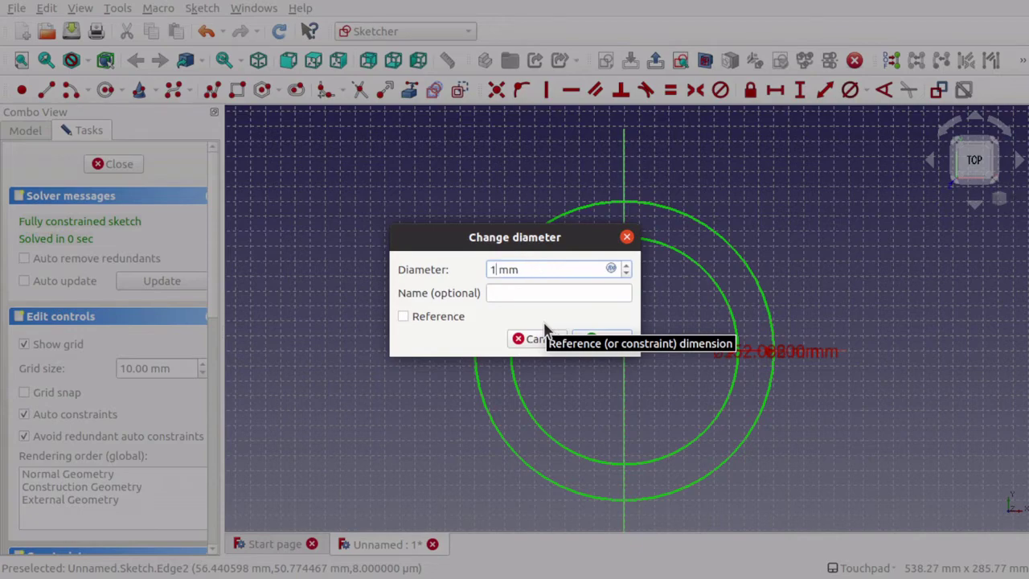
text(00)
key(Return)
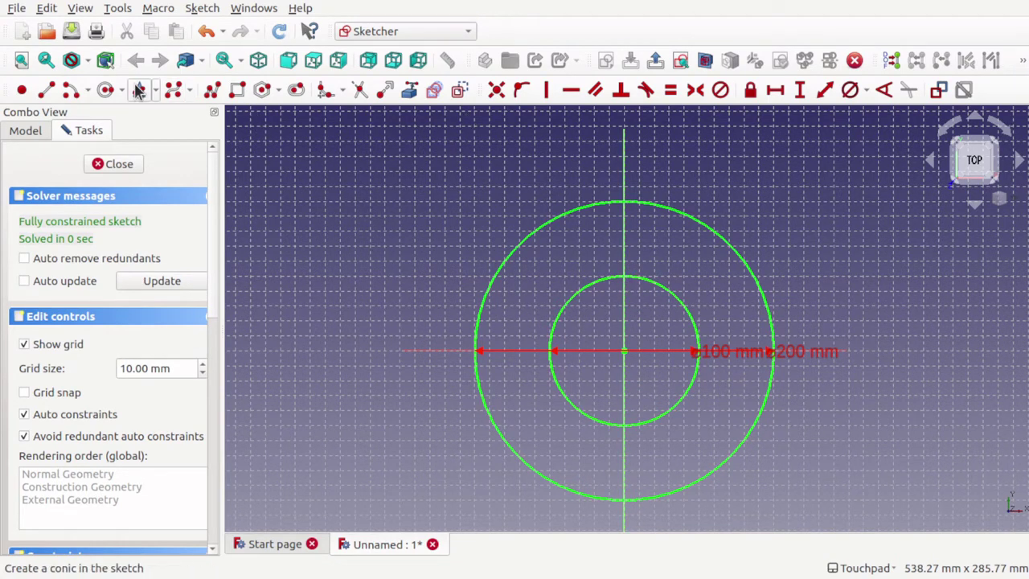
Draw a small circle in the lower-left part of the ring between the two concentric circles and shrink it slightly.
click(103, 91)
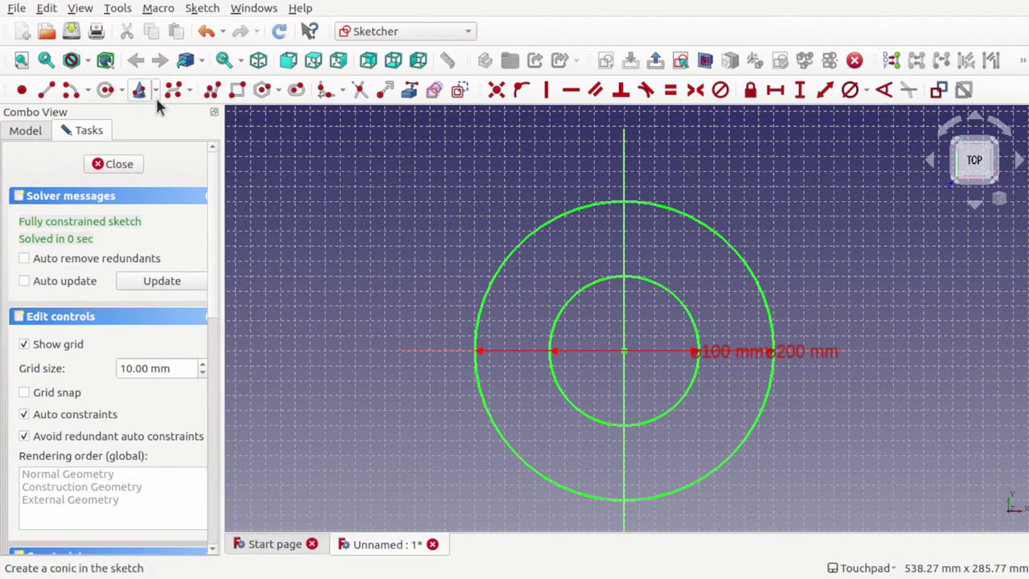
click(513, 402)
click(548, 434)
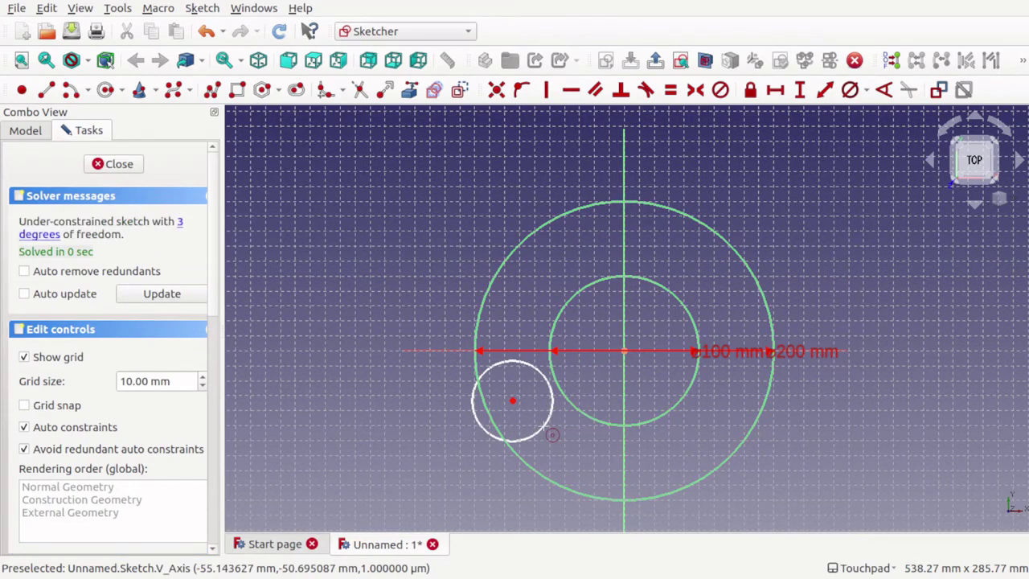
drag(537, 432, 466, 401)
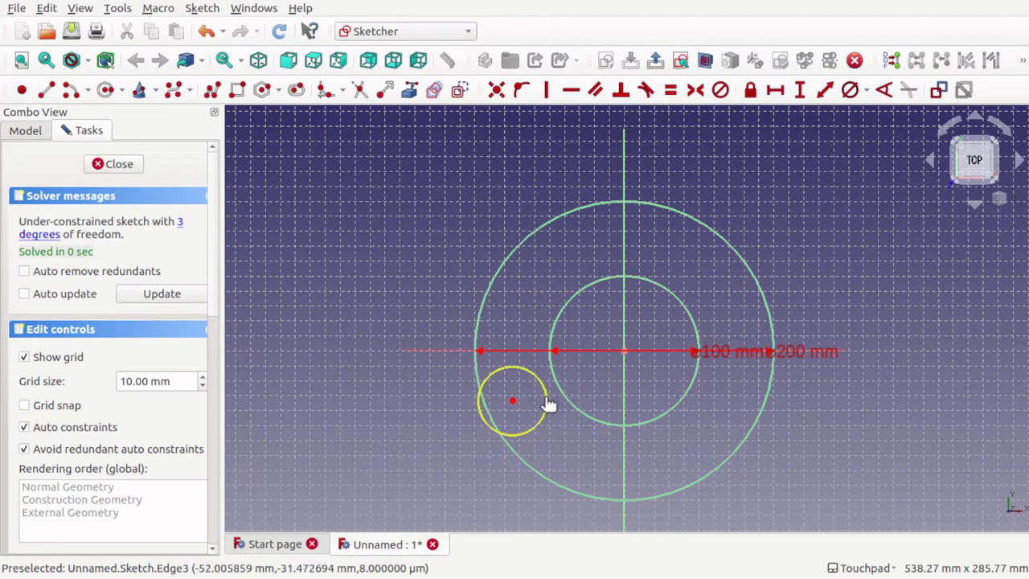
Make the small circle tangent to both the inner 100 mm circle and the outer 200 mm circle.
click(550, 405)
click(566, 405)
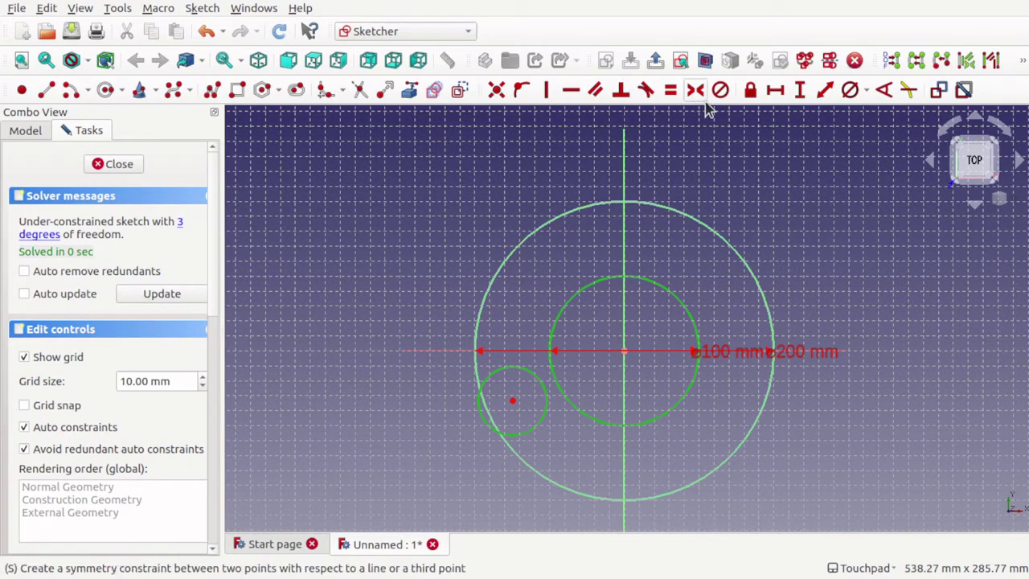
click(647, 90)
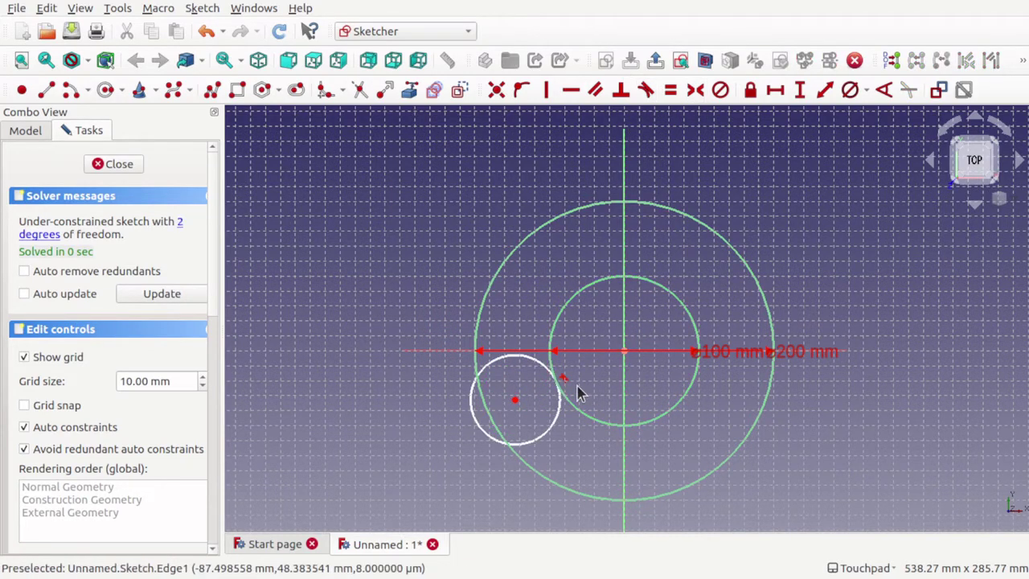
click(480, 438)
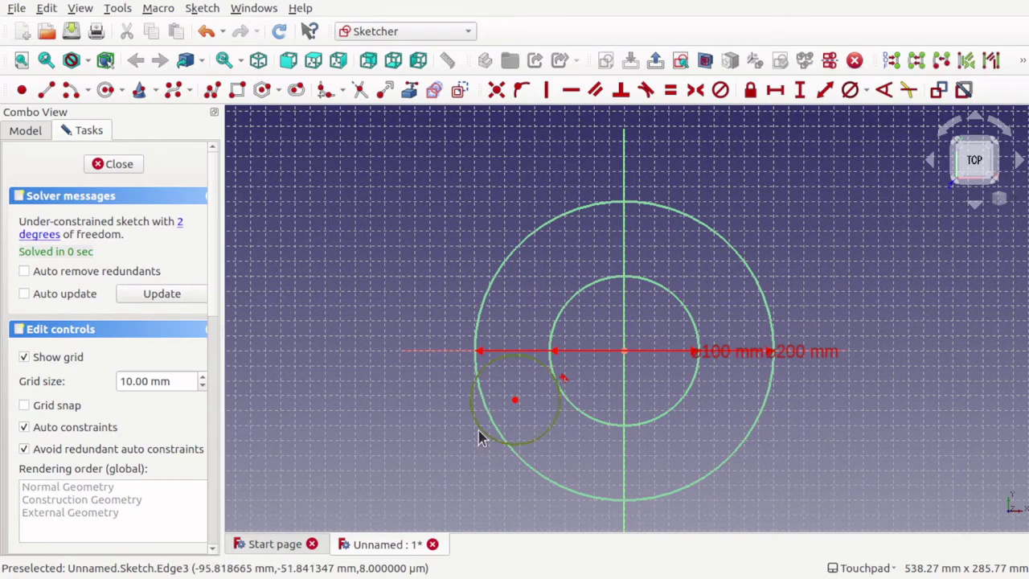
click(533, 475)
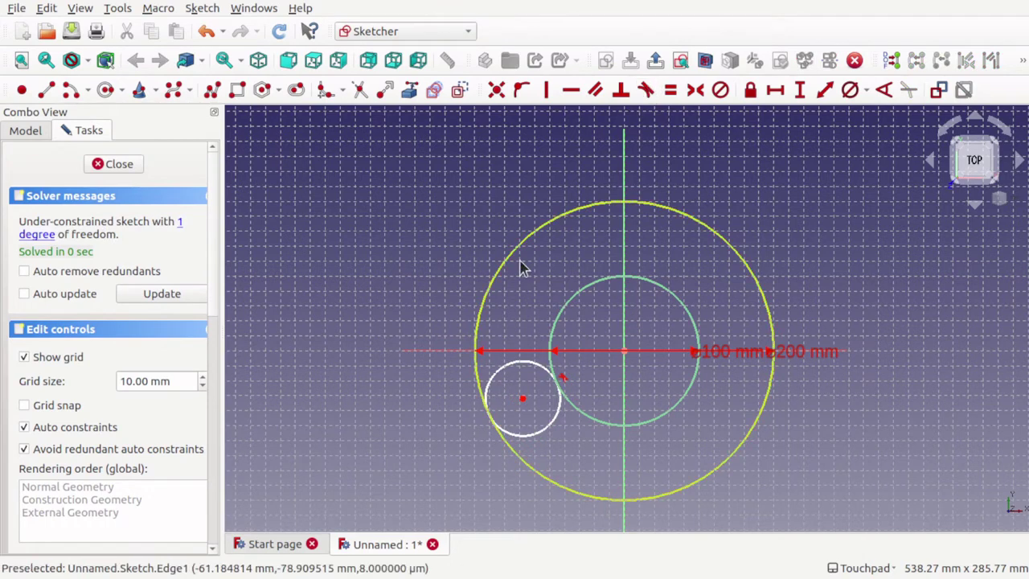
Move the small tangent circle around the ring to the lower-right part between the concentric circles.
drag(527, 396, 725, 438)
drag(779, 462, 668, 390)
click(799, 440)
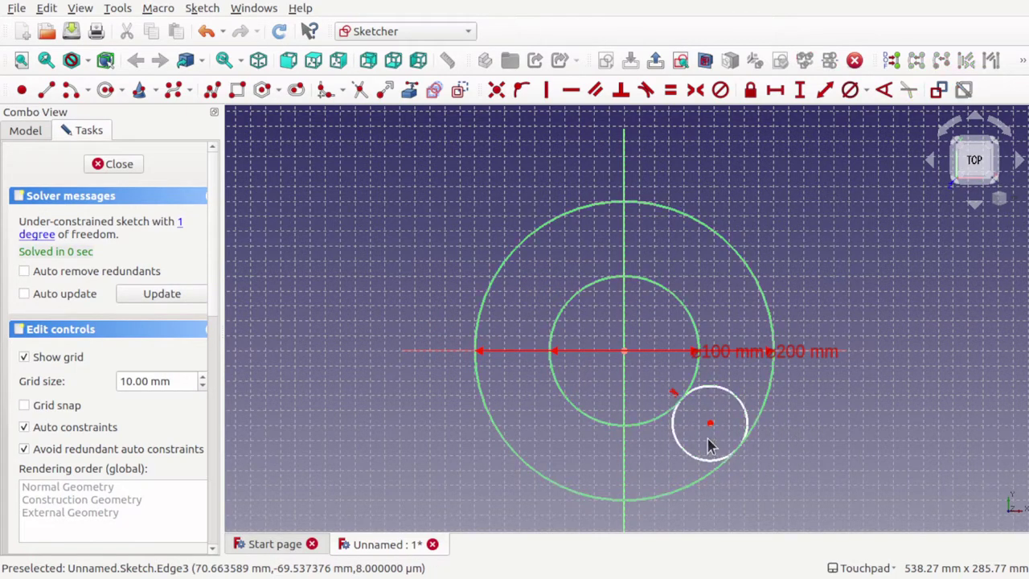
Draw a second small circle in the lower-left part of the ring and make it tangent to both concentric circles.
click(105, 90)
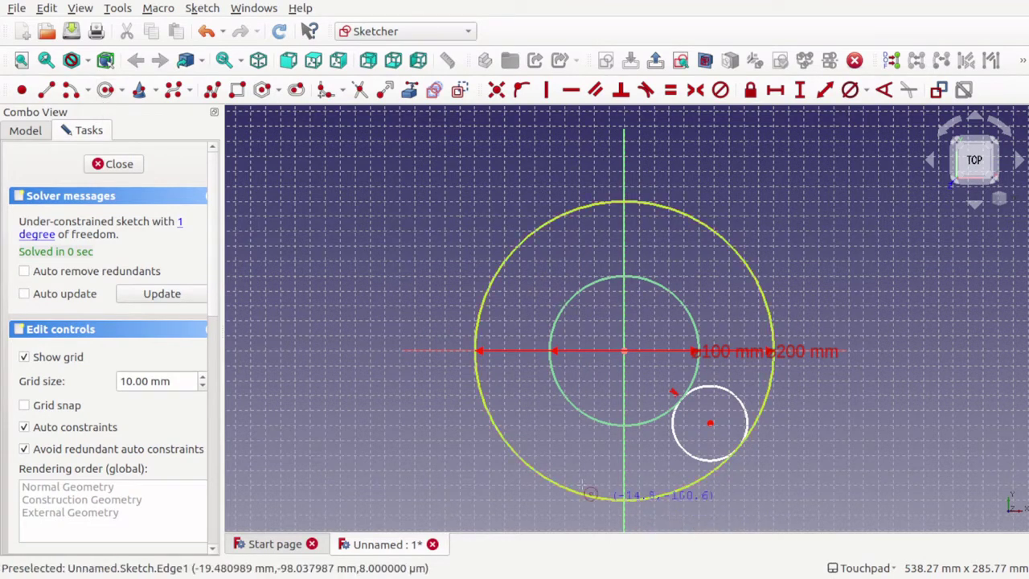
click(534, 429)
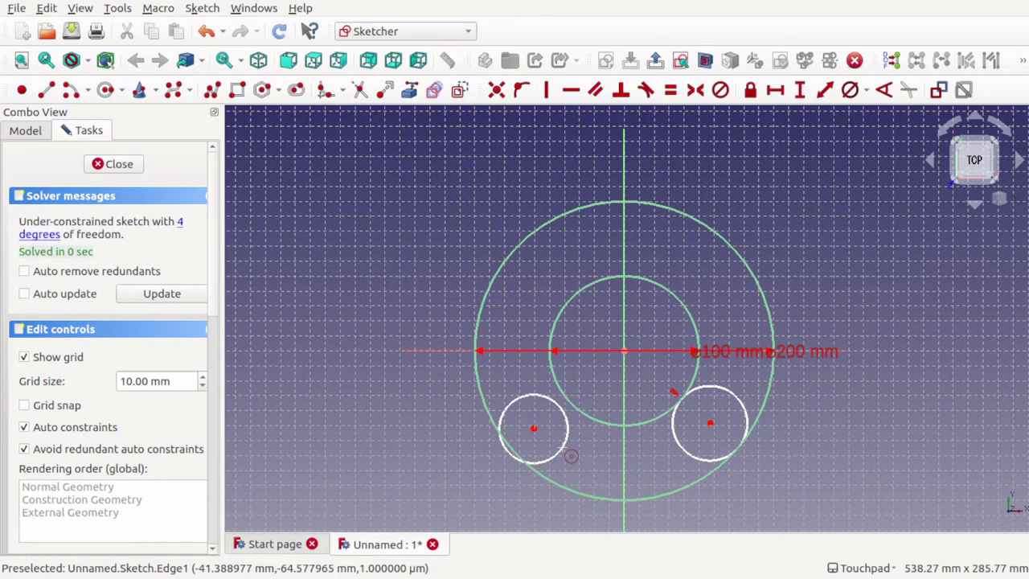
click(562, 411)
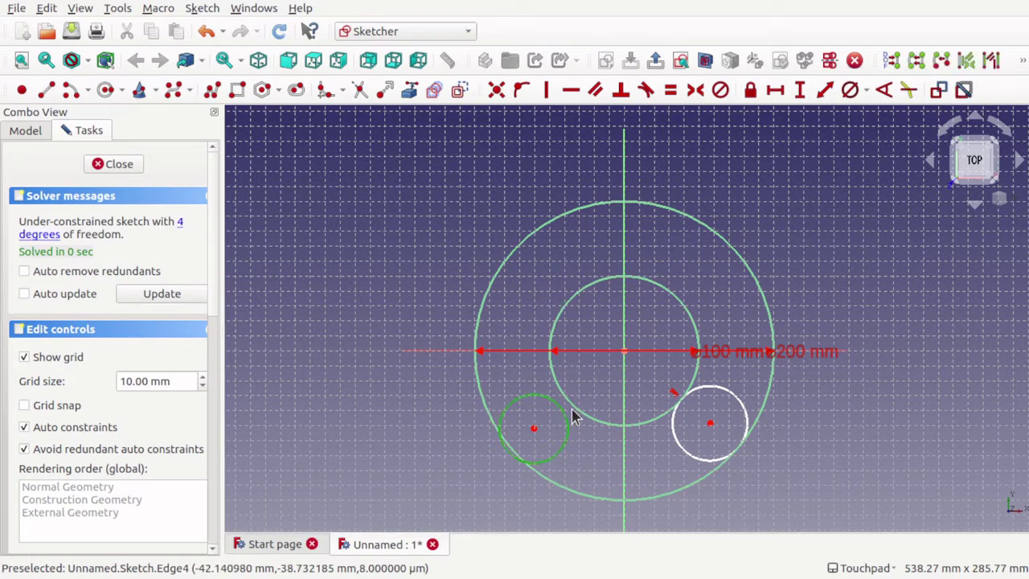
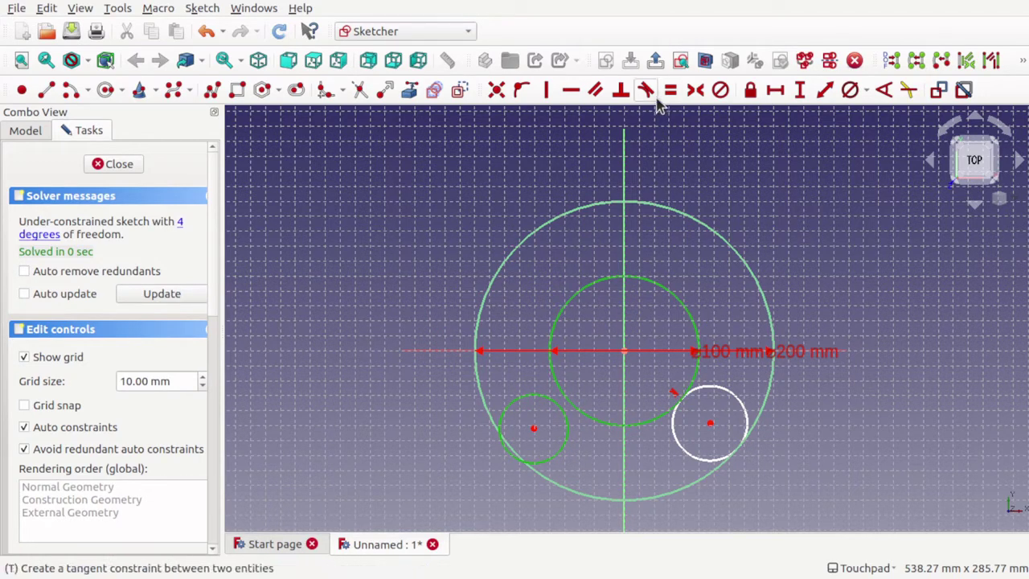
click(644, 91)
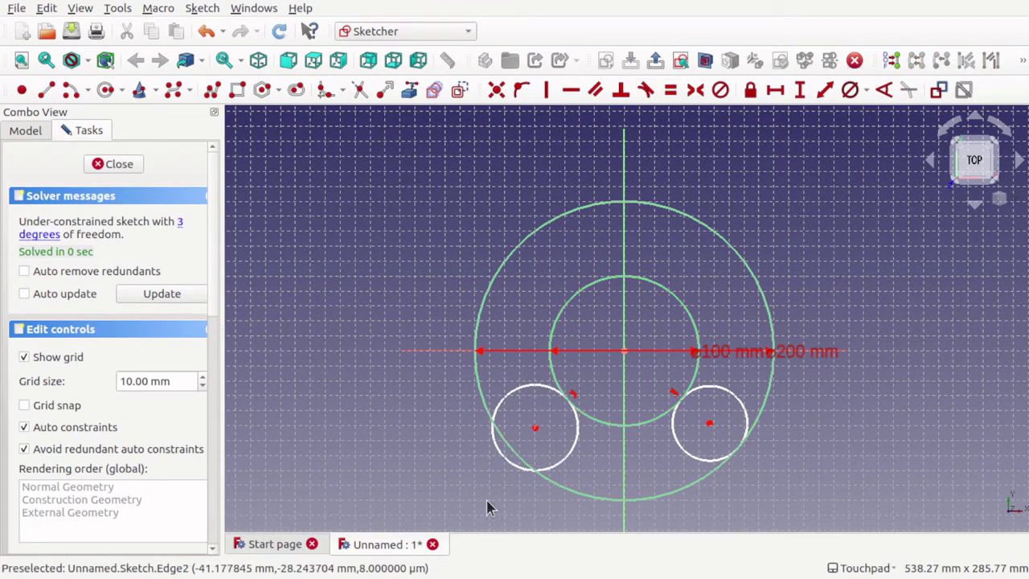
click(500, 459)
click(551, 491)
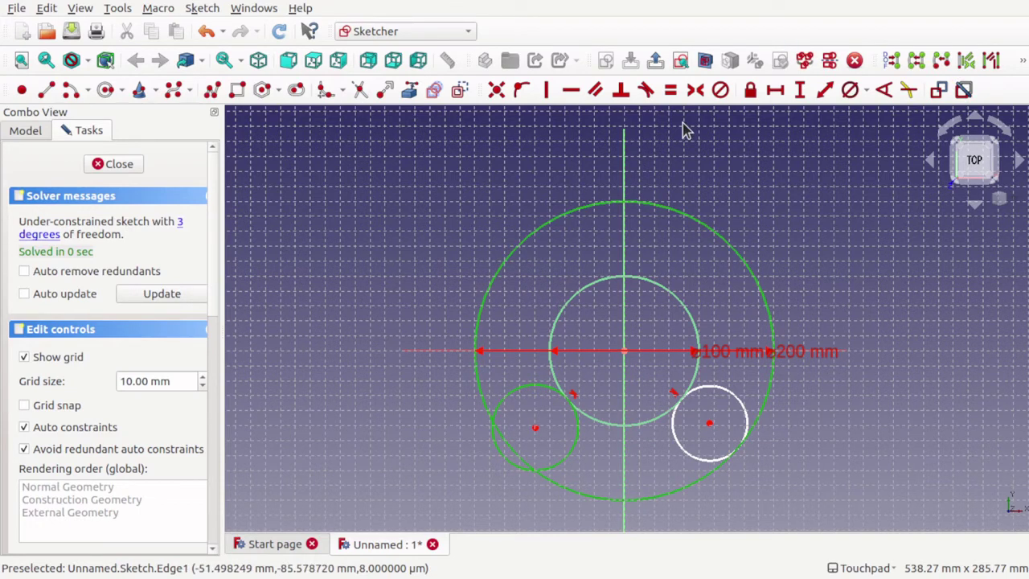
click(645, 91)
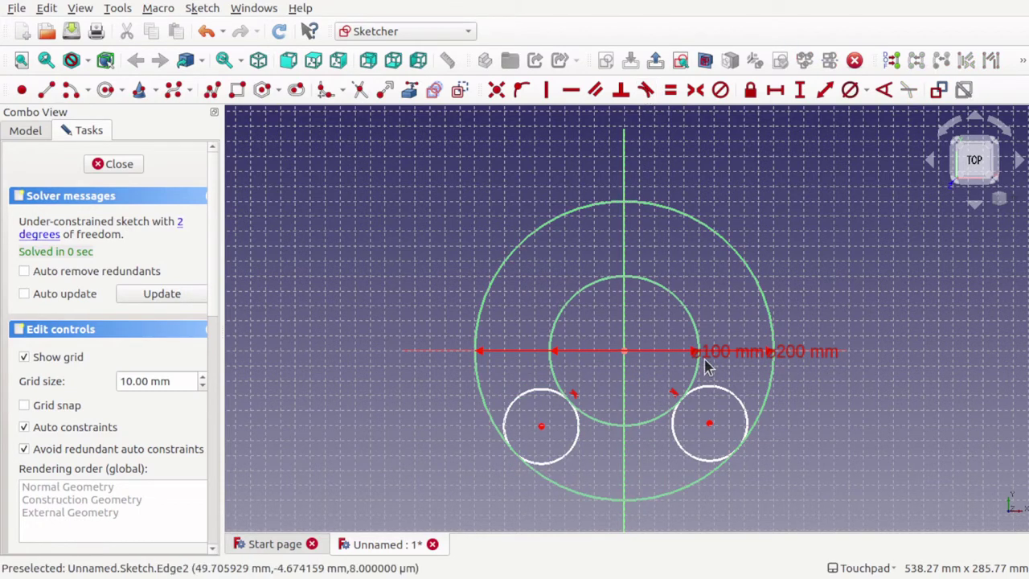
Move the lower-right circle slightly down and constrain the horizontal distance between the two small circles' centers to 100 mm.
drag(714, 429, 704, 430)
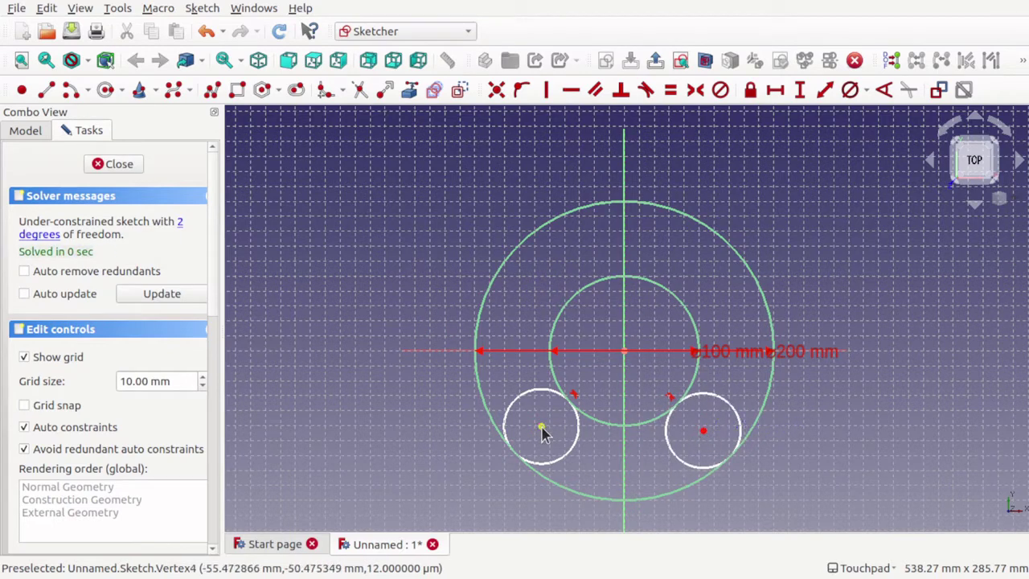
click(542, 428)
click(703, 432)
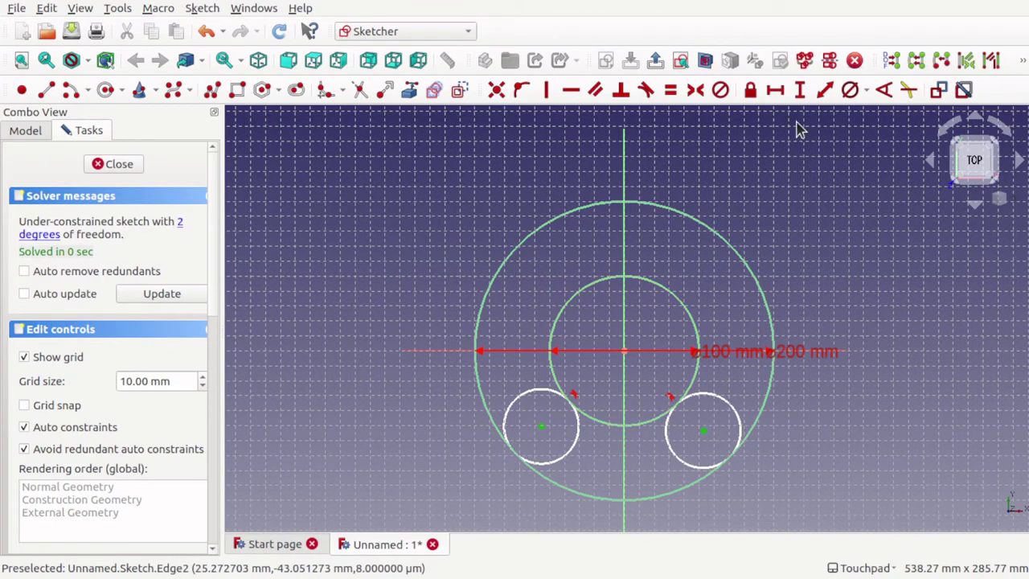
click(775, 90)
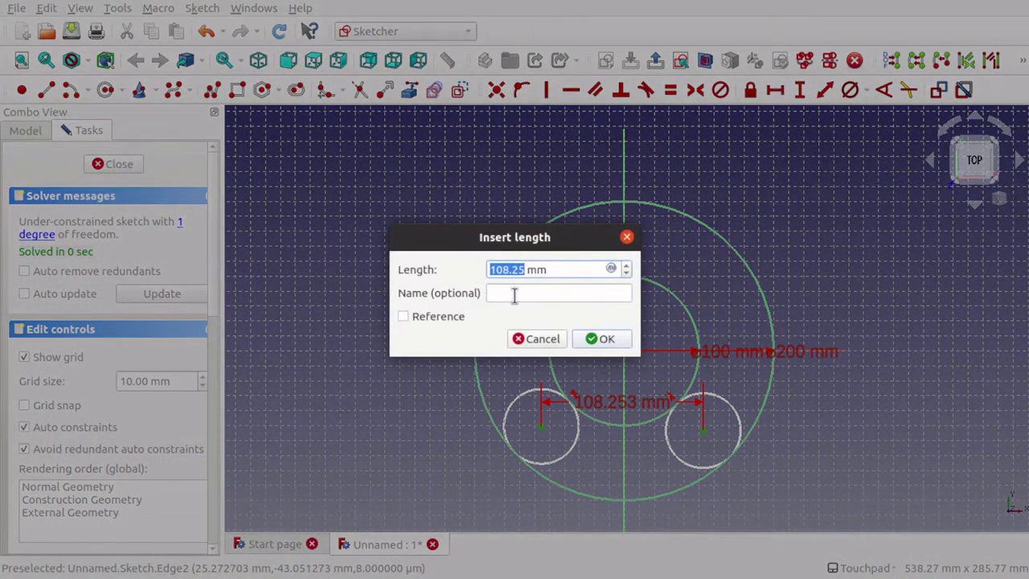
text(1)
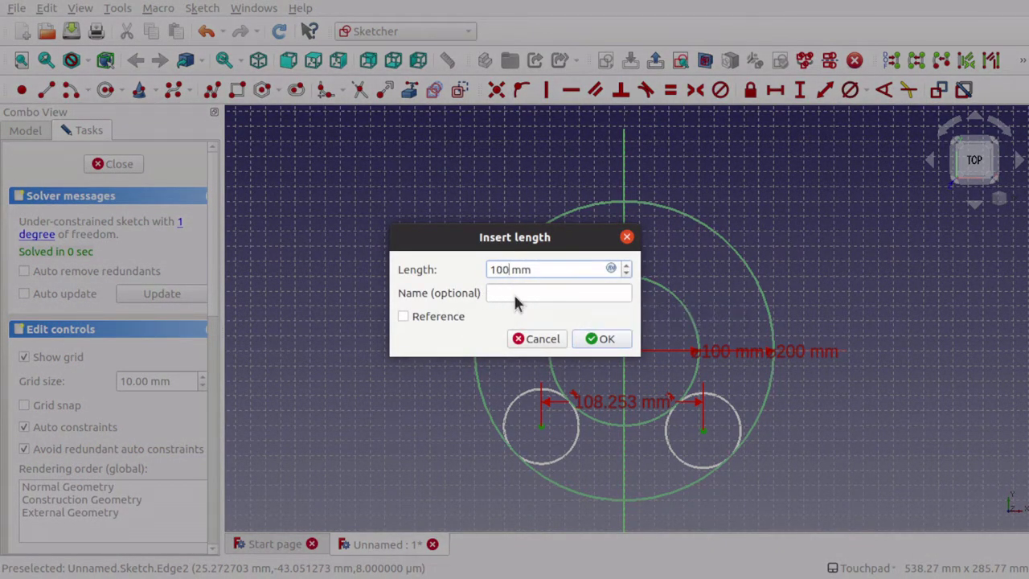
key(Return)
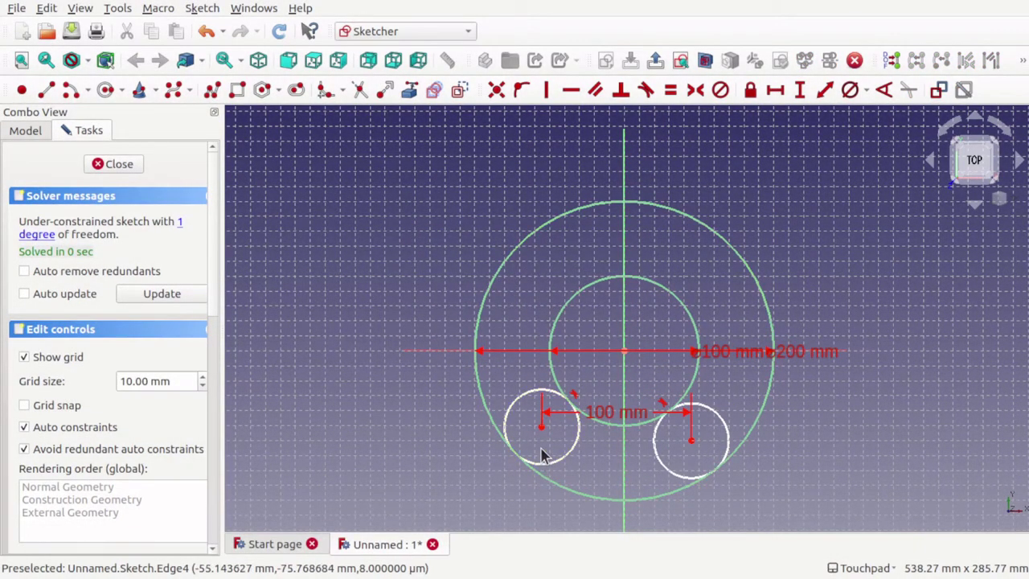
Roughly level the two small circles and connect their centers with a horizontal construction line.
drag(545, 426, 548, 445)
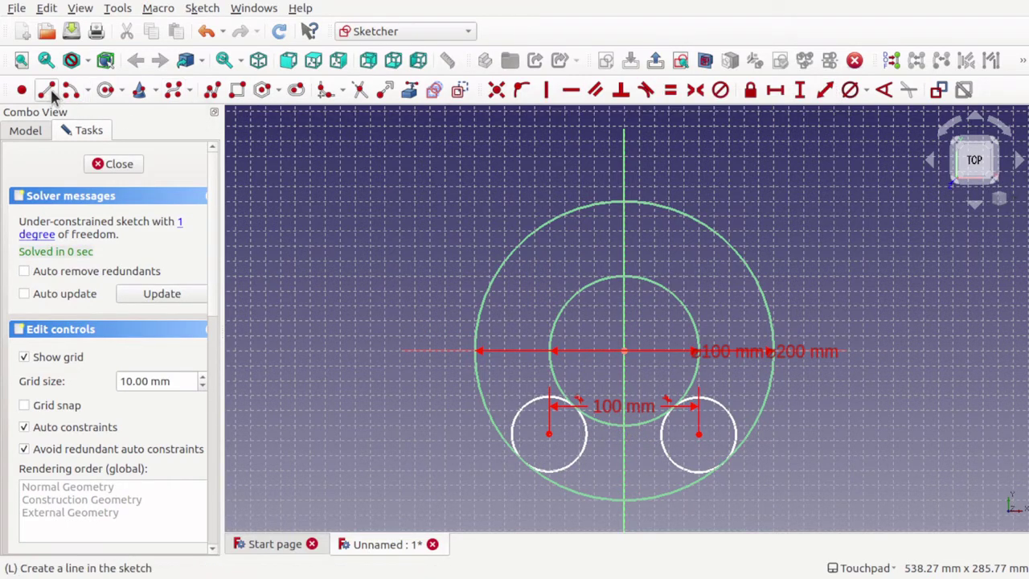
click(549, 434)
click(698, 434)
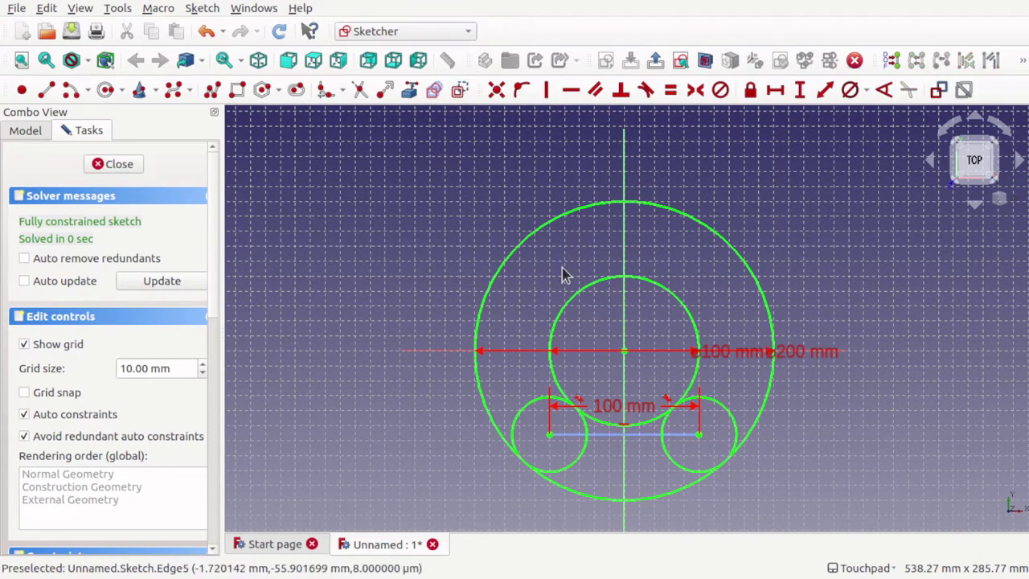
click(653, 434)
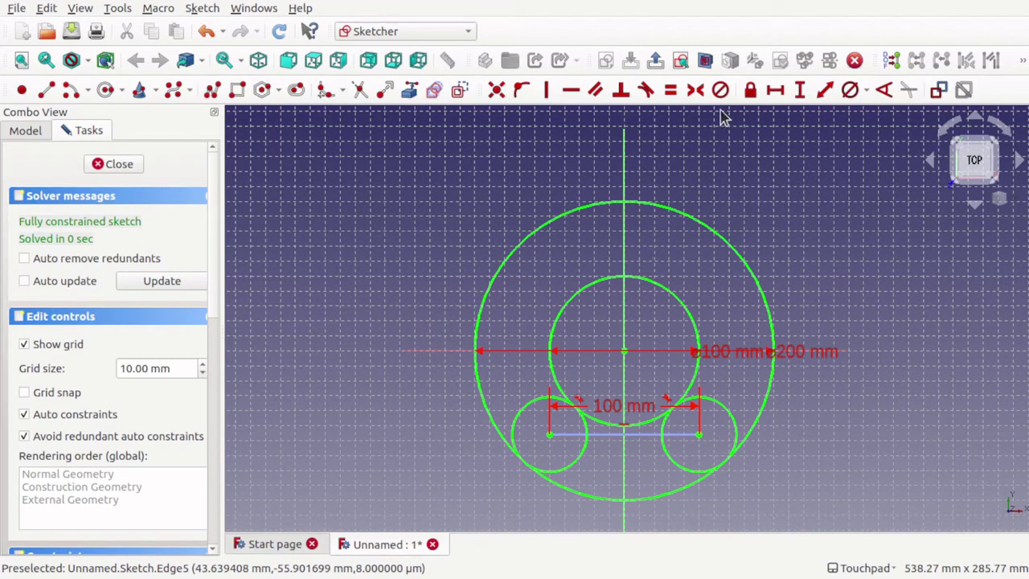
Trim the outward parts of both small circles and the bottom segments of the outer and inner circles to leave an open ring outline.
click(357, 93)
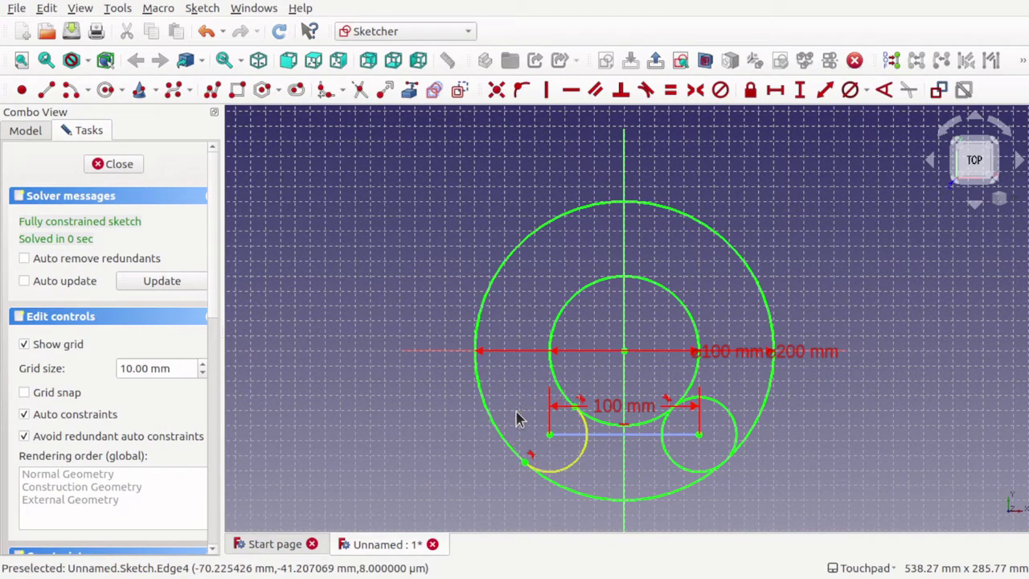
click(730, 413)
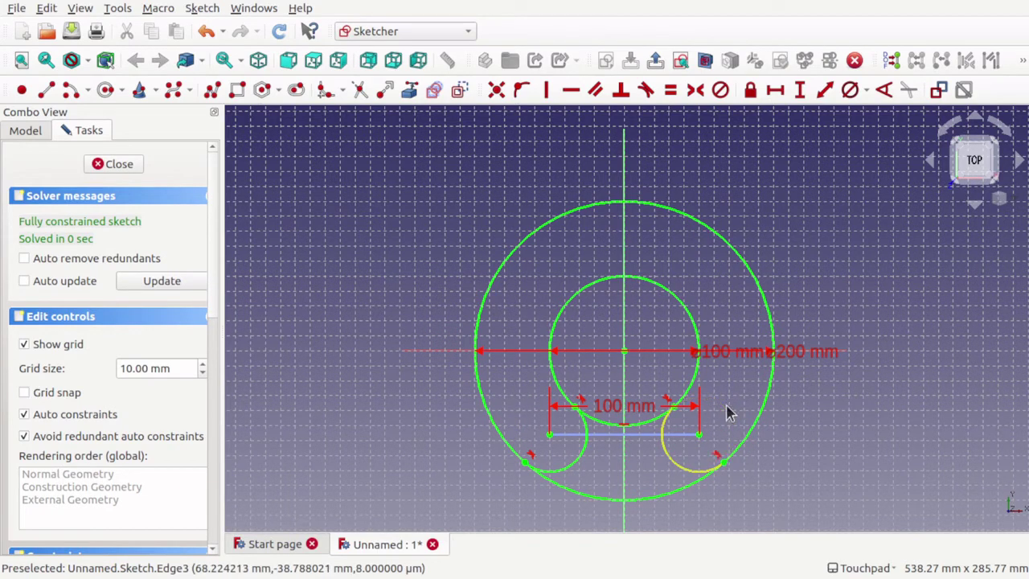
click(648, 504)
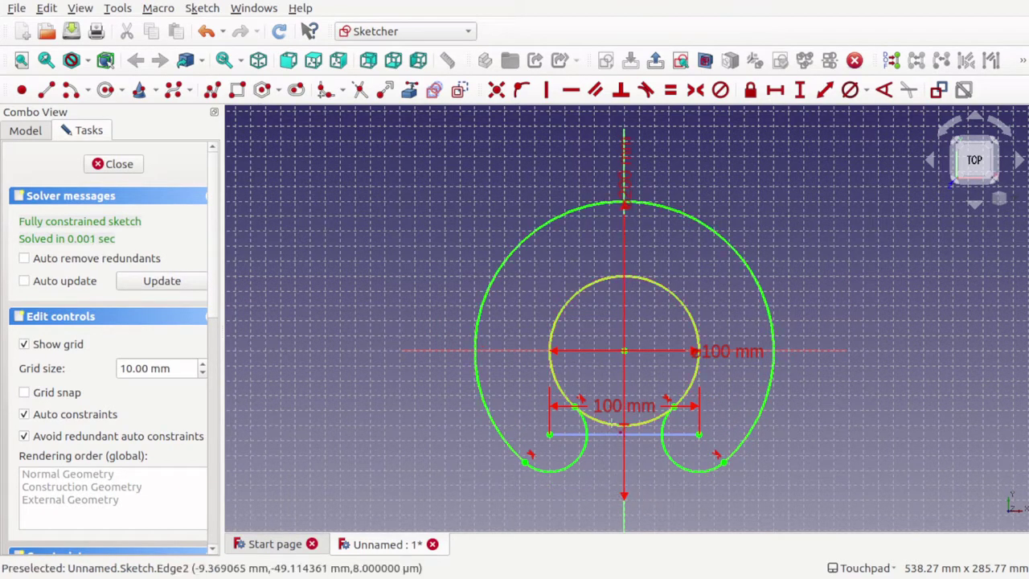
click(613, 426)
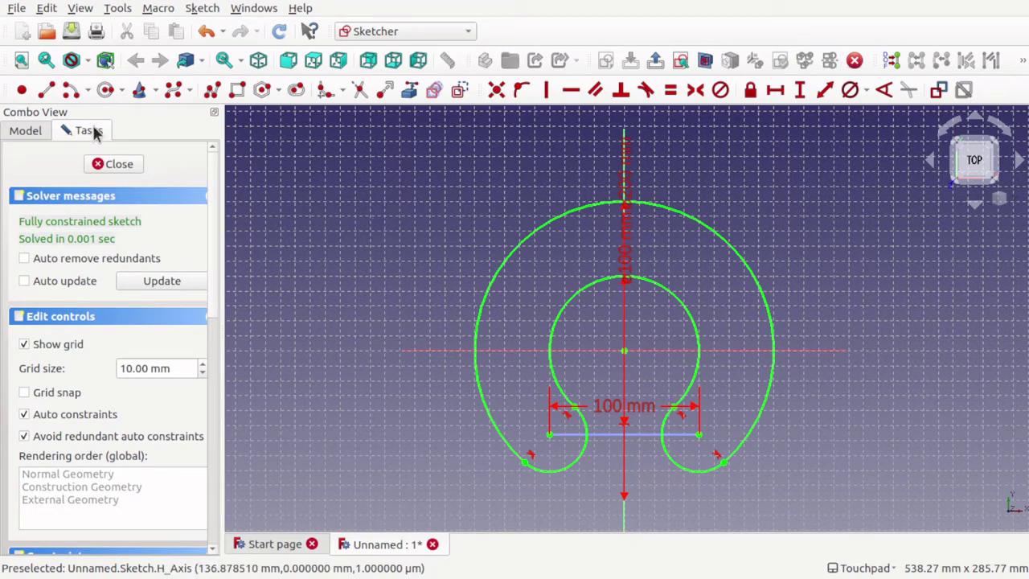
Draw a small circle inside the left part of the open ring, above the horizontal axis.
click(105, 94)
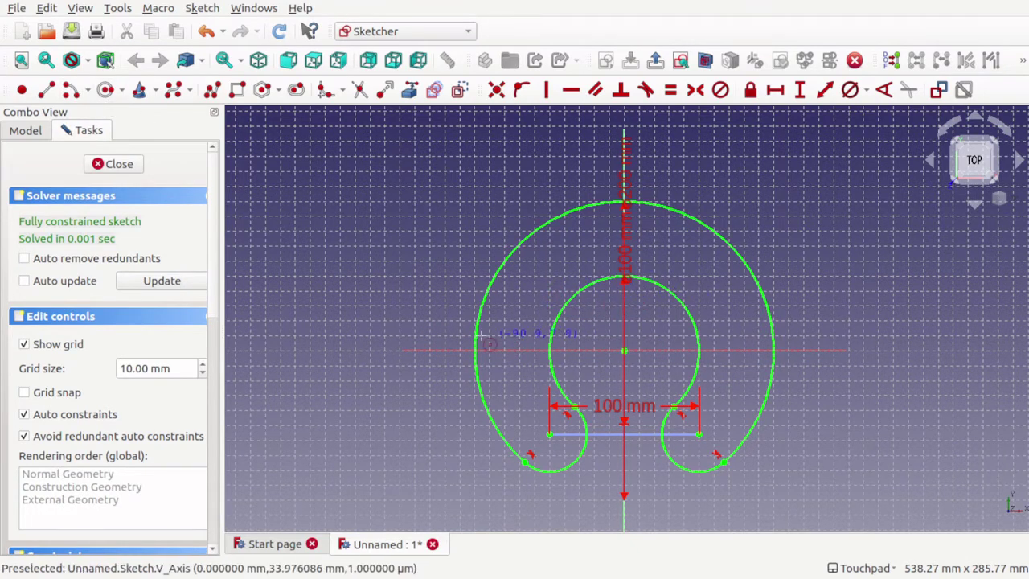
click(524, 313)
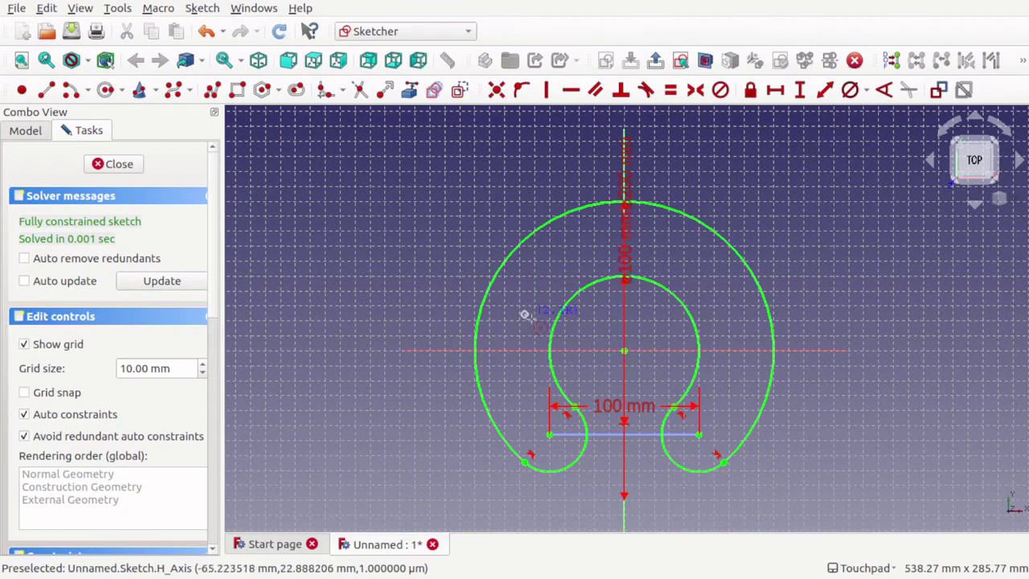
click(547, 328)
right_click(551, 338)
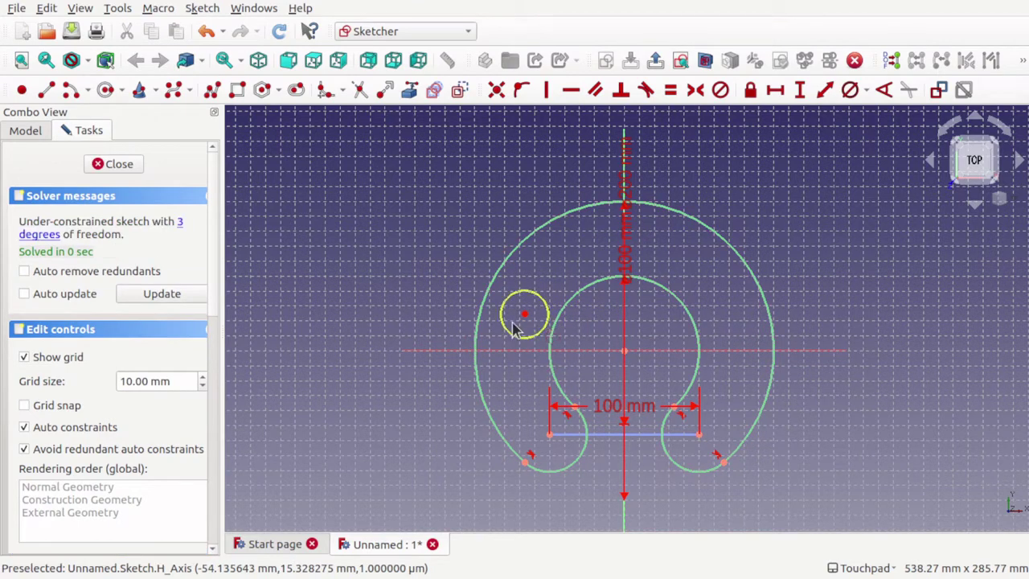
Make the new small circle tangent to the outer arc of the ring.
click(507, 310)
click(481, 306)
click(646, 90)
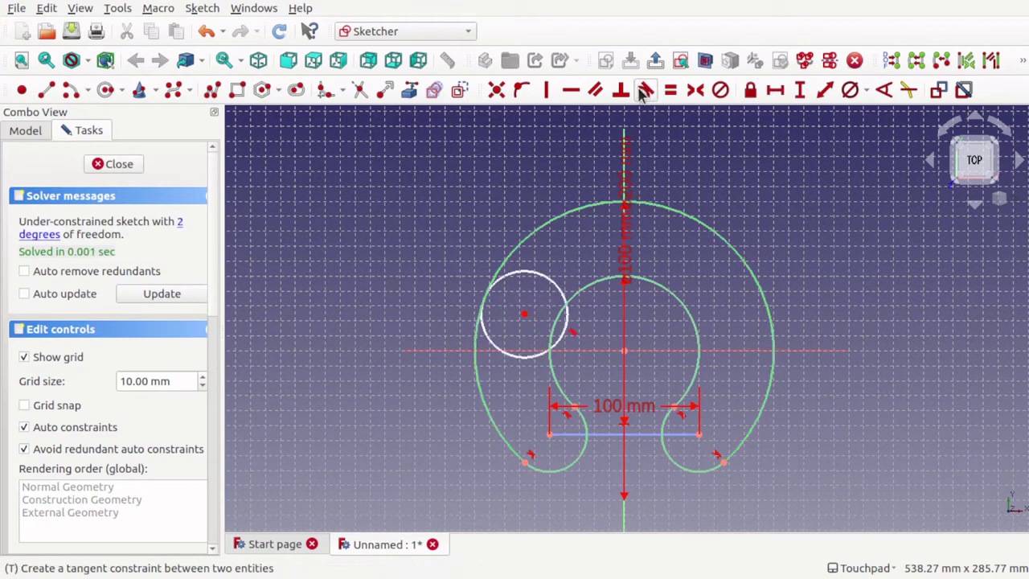
Make the small circle tangent to the ring's inner arc and convert it to construction geometry.
click(560, 340)
click(558, 333)
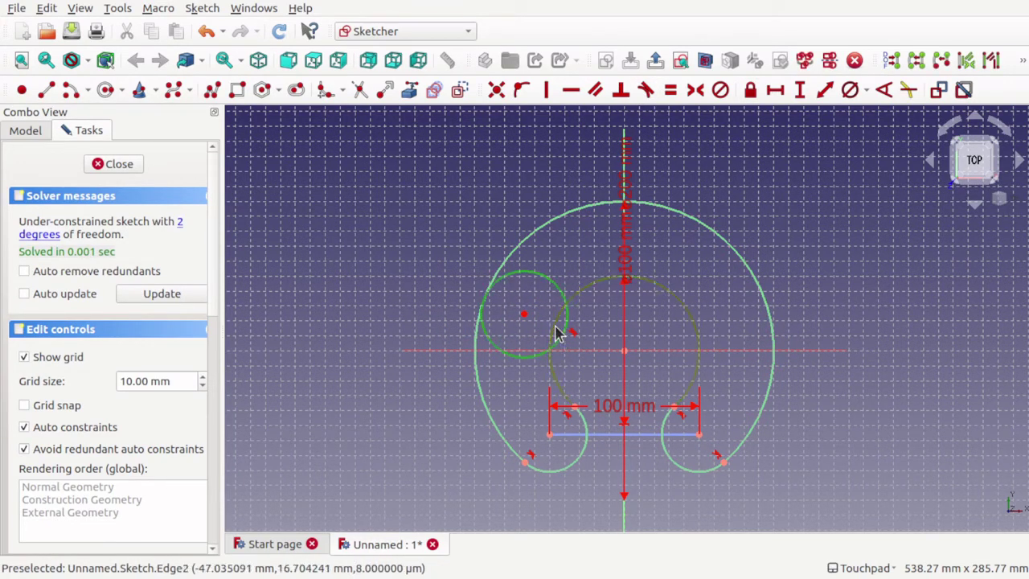
click(647, 91)
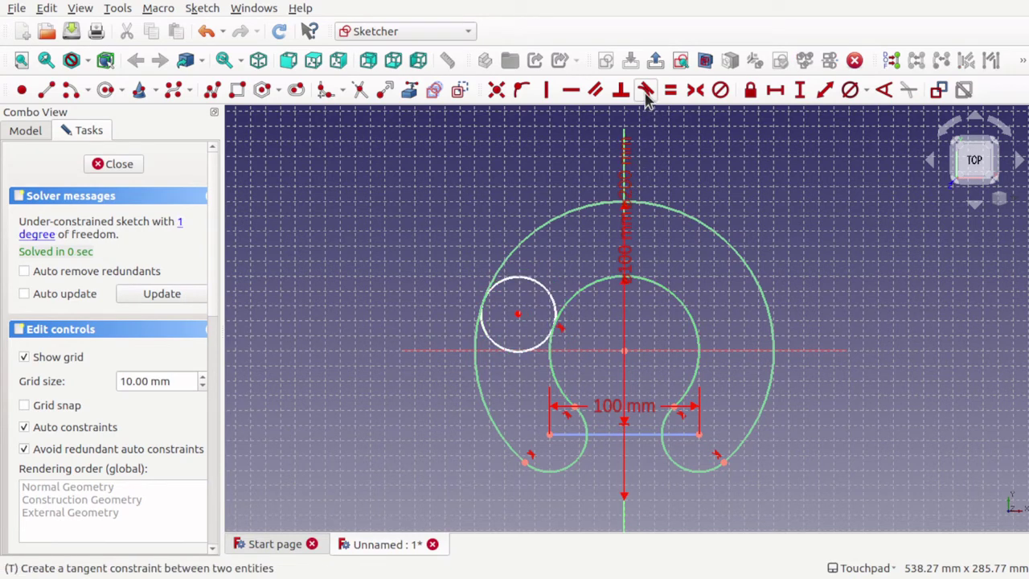
click(545, 296)
click(461, 92)
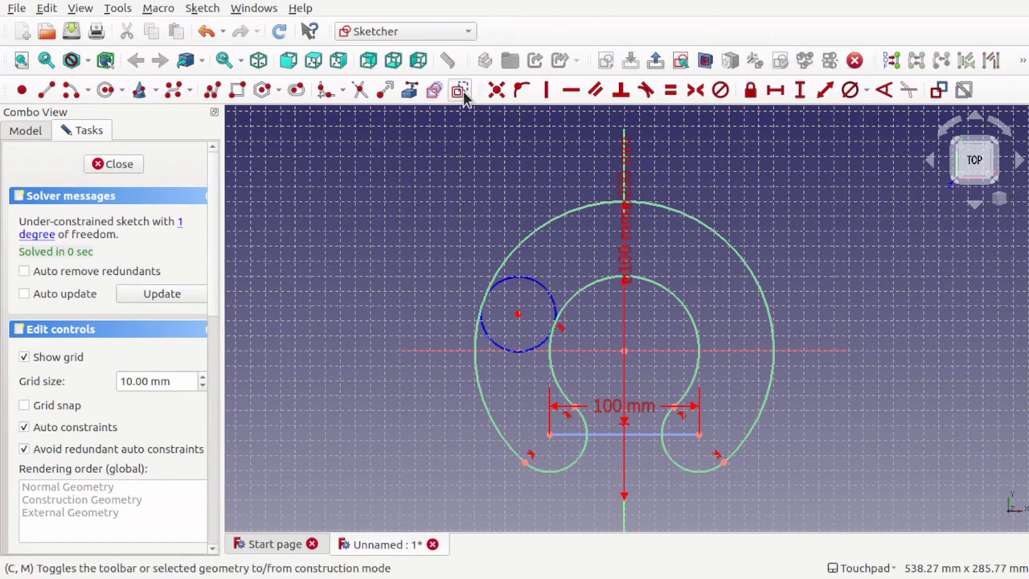
Draw a concentric circle inside the construction circle and constrain its diameter to 20 mm.
click(105, 90)
click(519, 314)
click(535, 326)
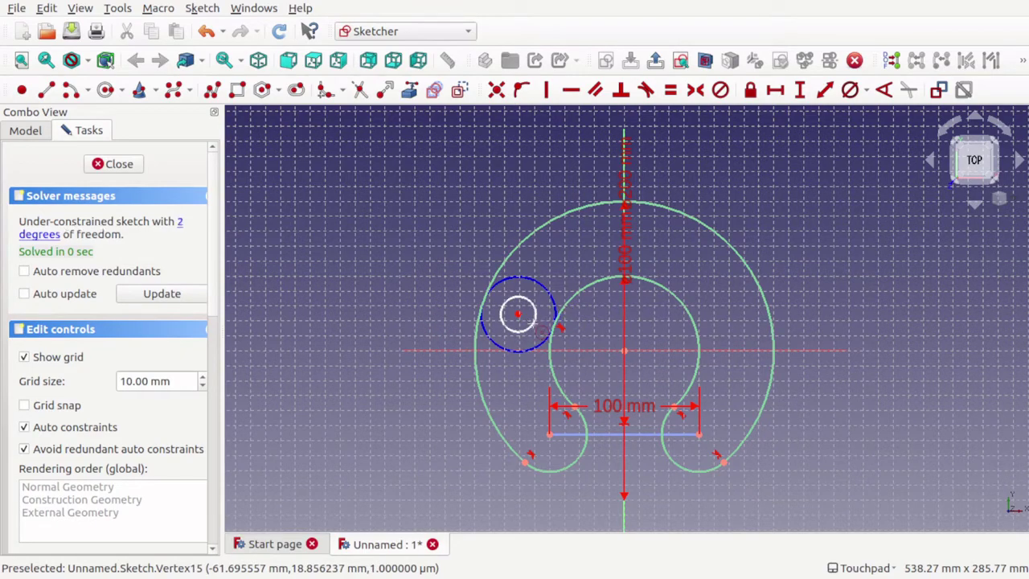
right_click(534, 318)
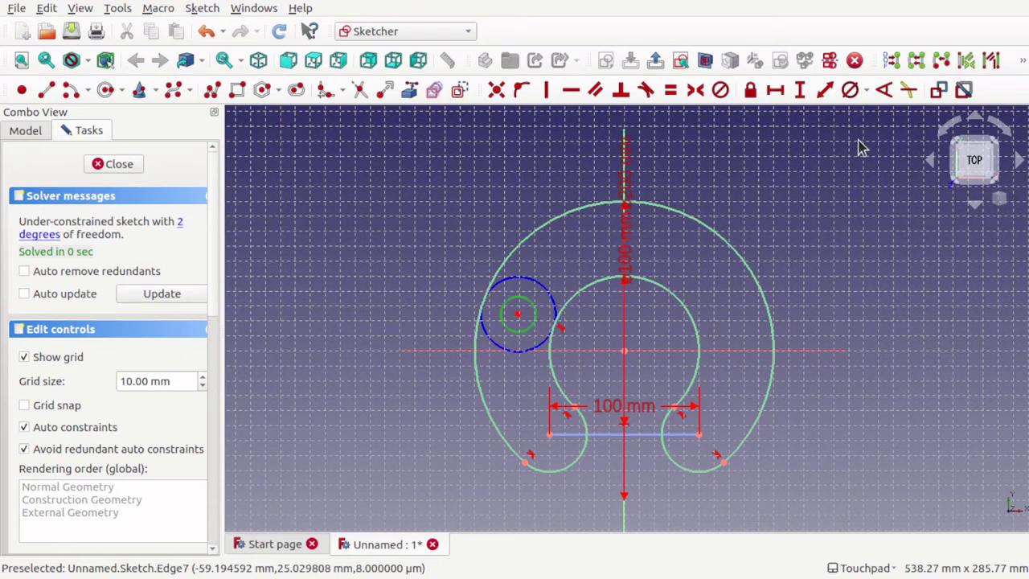
click(850, 89)
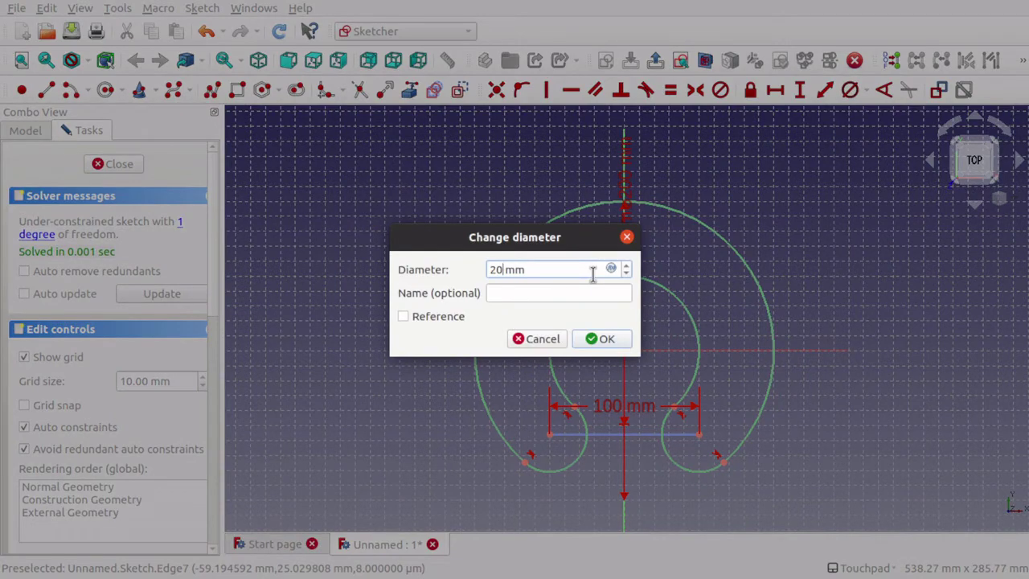
key(Return)
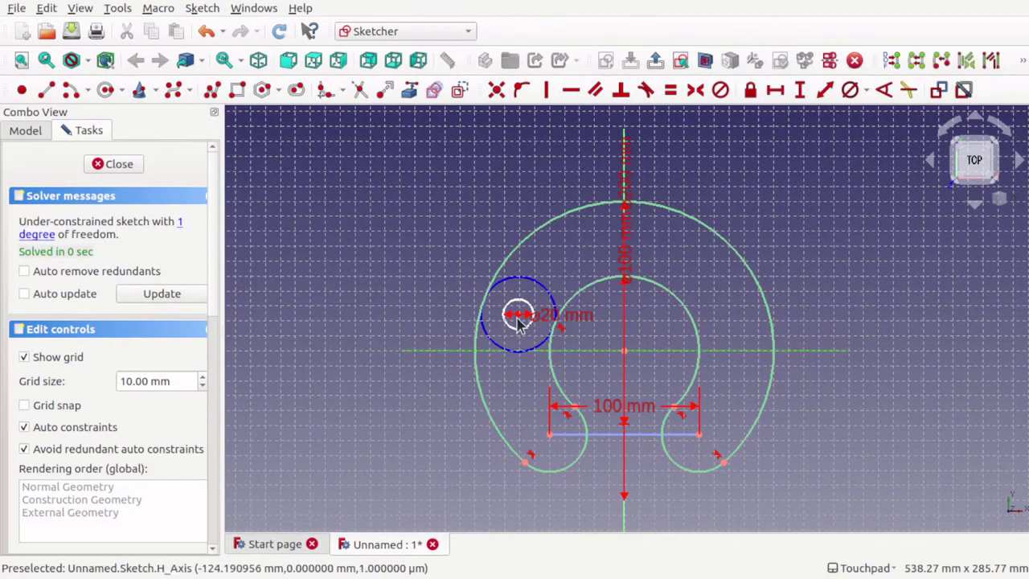
Slide the circle pair down to the horizontal axis and place a copy of both circles above it inside the ring.
drag(517, 315, 540, 354)
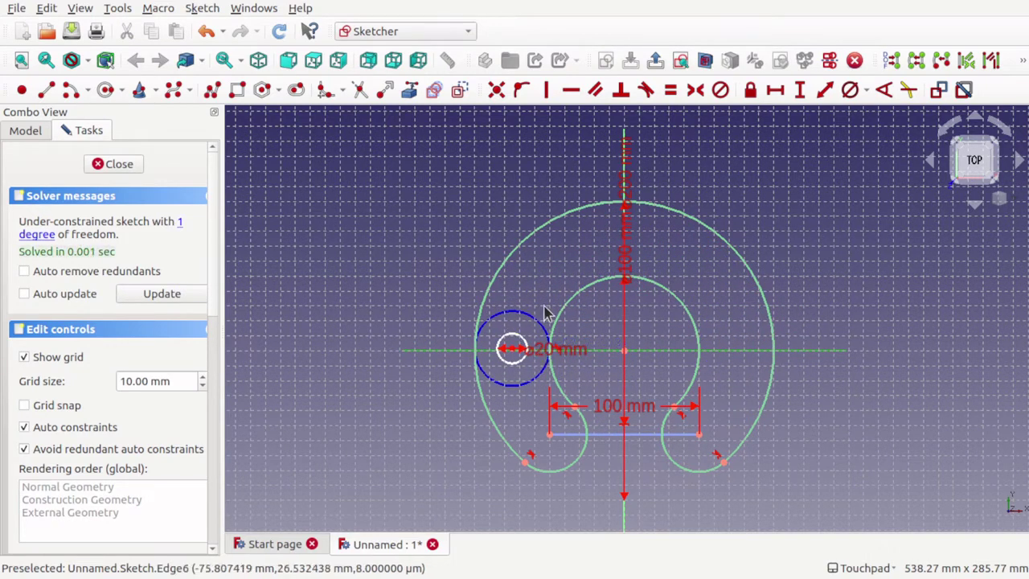
drag(445, 305, 554, 398)
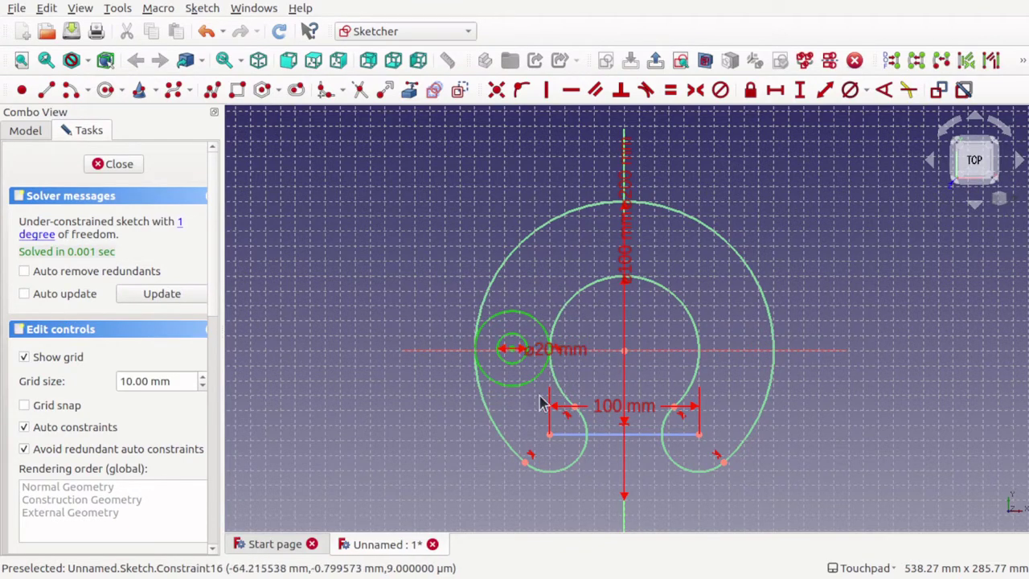
click(502, 360)
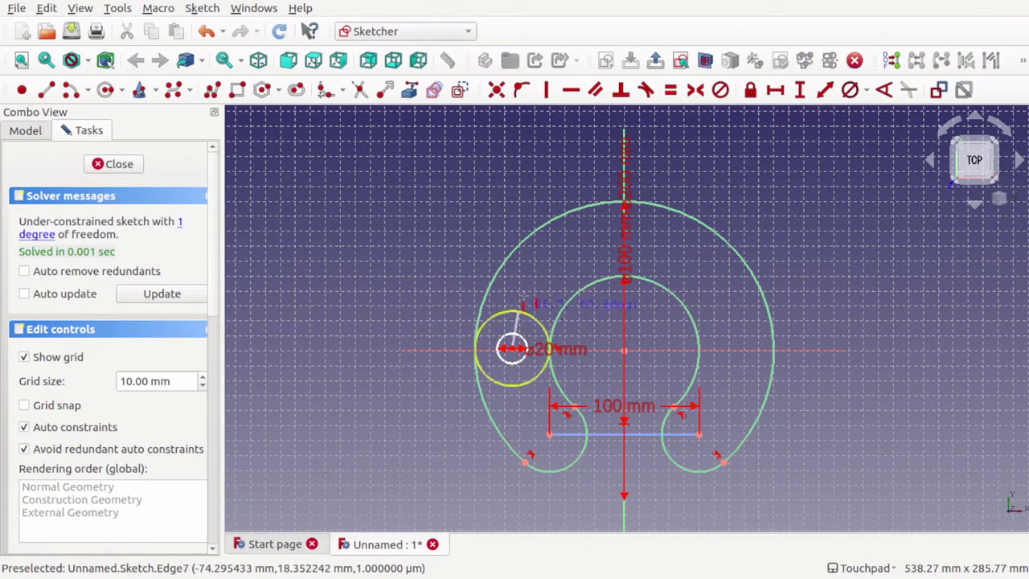
click(545, 275)
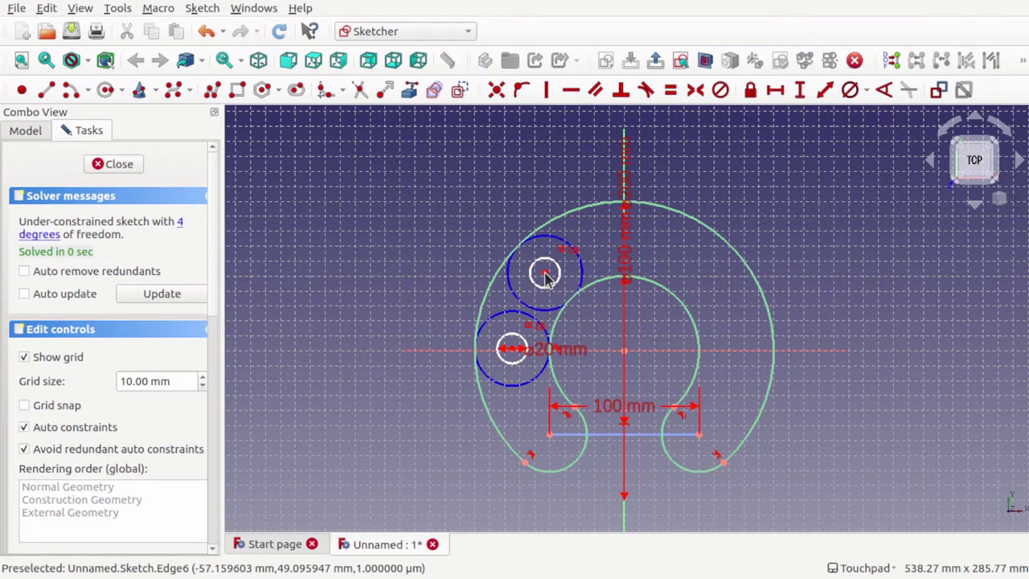
Make the copied construction circle tangent to the ring's outer and inner arcs.
mouse_move(545, 274)
mouse_down()
mouse_move(514, 241)
mouse_move(577, 260)
mouse_move(553, 274)
mouse_up()
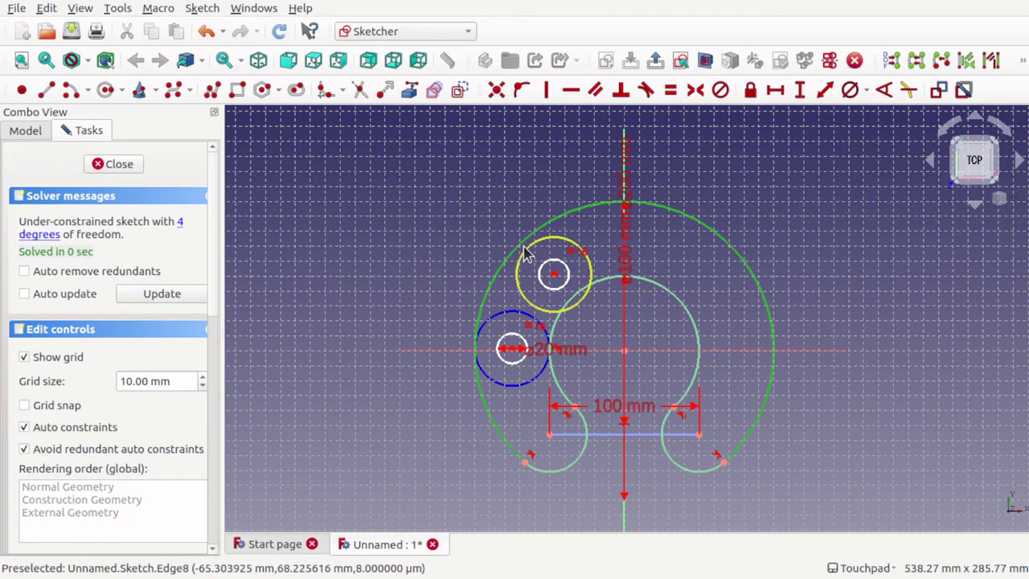
click(646, 89)
click(552, 291)
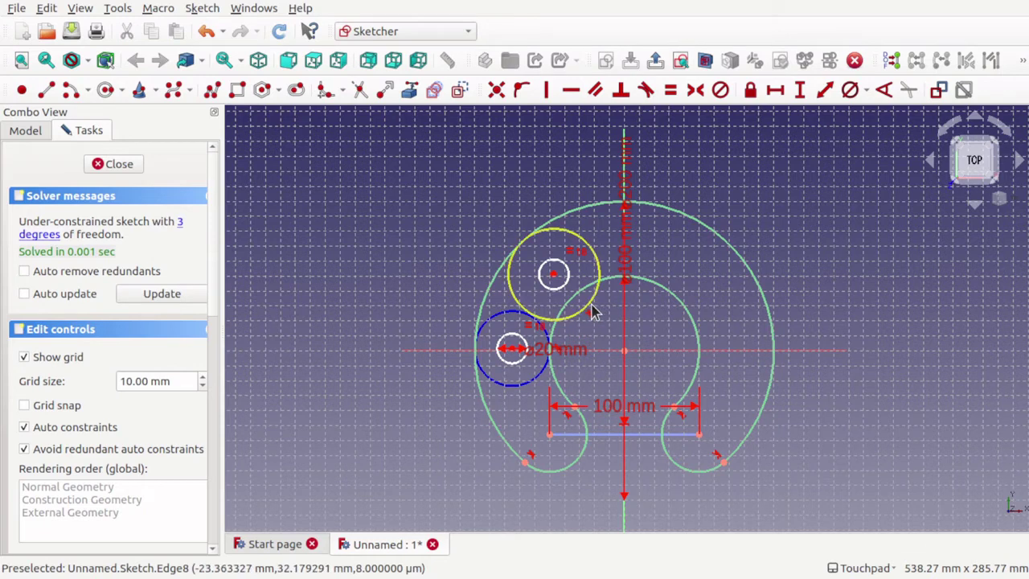
click(583, 306)
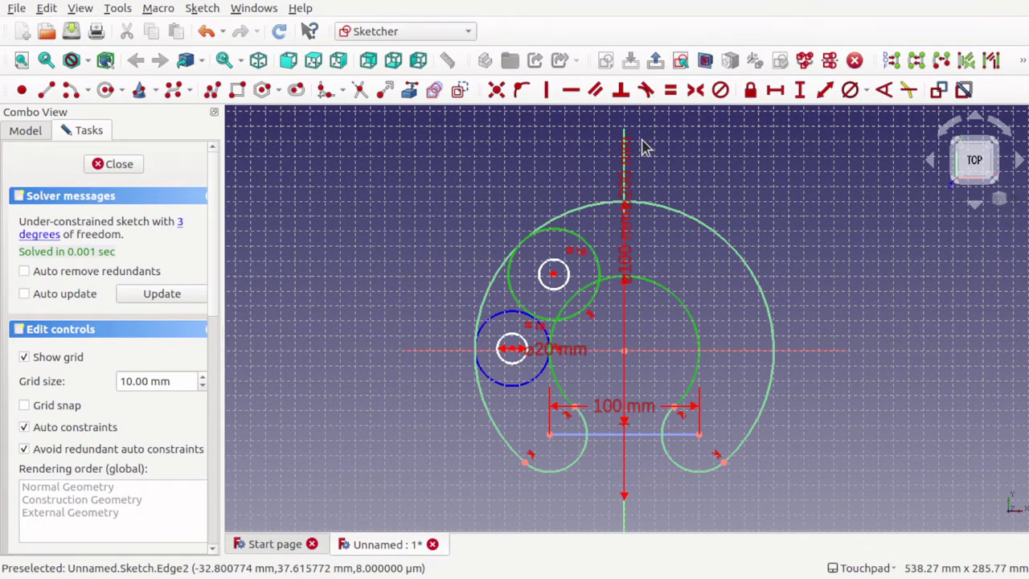
click(645, 90)
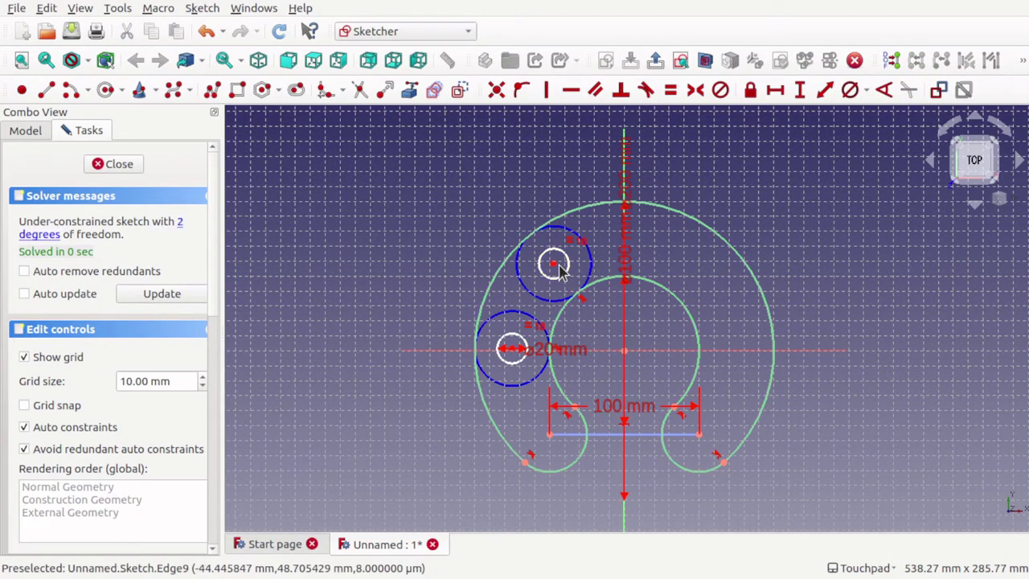
Make the two construction circles tangent to each other and slide the linked pairs along the ring.
mouse_move(559, 268)
mouse_down()
mouse_move(652, 259)
mouse_move(735, 338)
mouse_move(621, 286)
mouse_move(549, 275)
mouse_up()
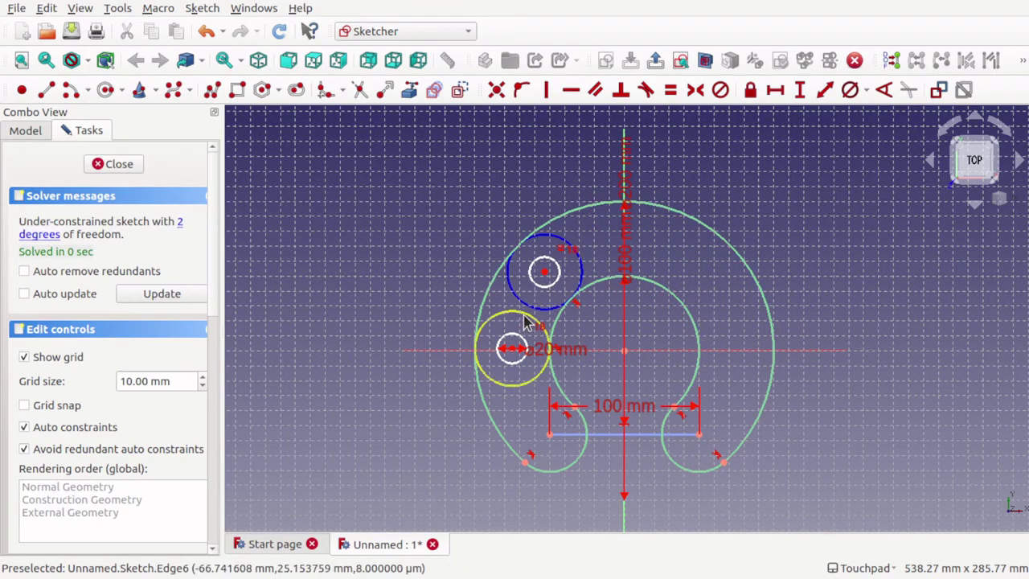
click(529, 309)
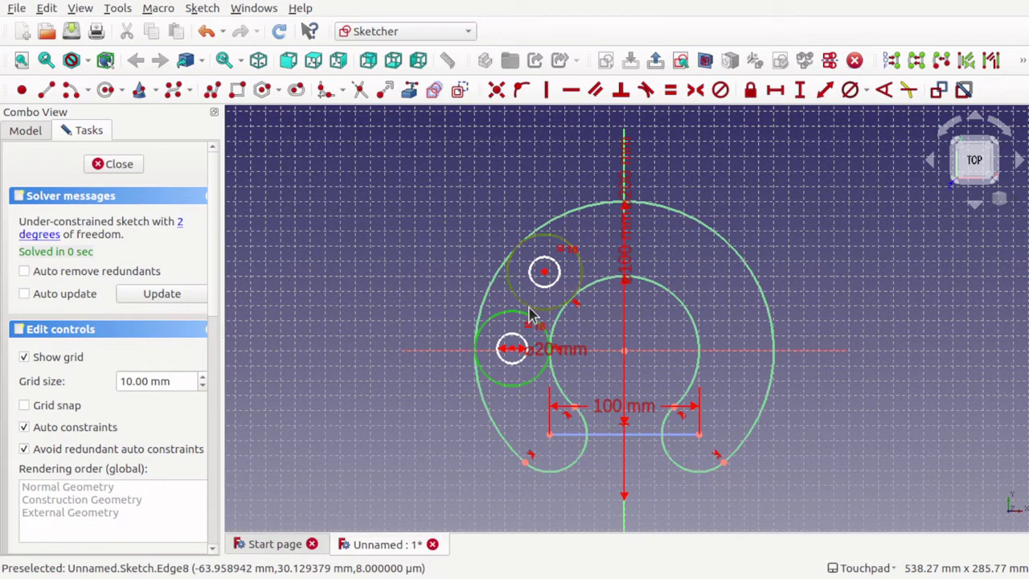
click(646, 91)
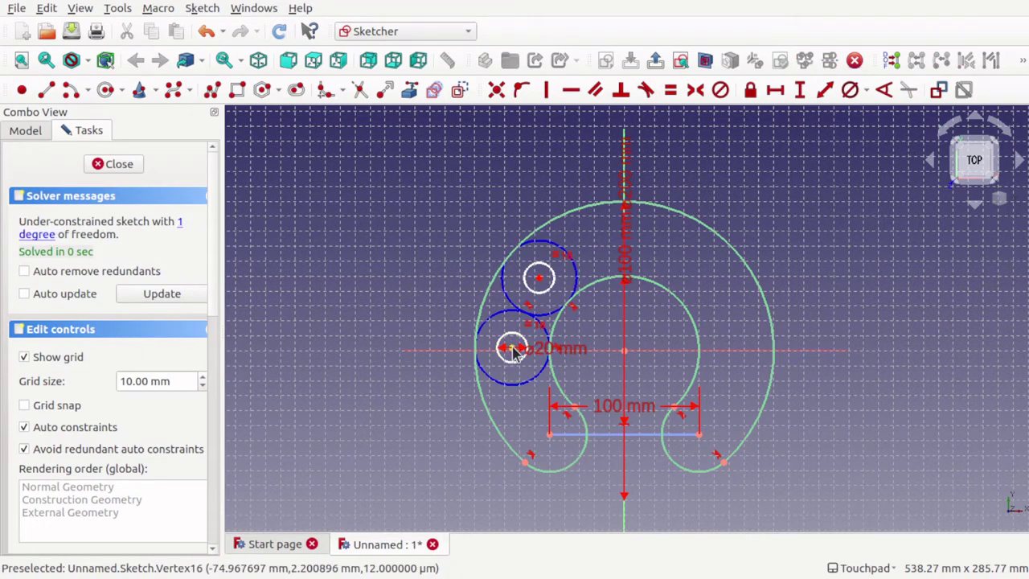
mouse_move(515, 350)
mouse_down()
mouse_move(522, 299)
mouse_move(611, 269)
mouse_move(682, 278)
mouse_move(713, 323)
mouse_move(620, 268)
mouse_move(567, 284)
mouse_move(643, 259)
mouse_move(689, 278)
mouse_move(661, 268)
mouse_up()
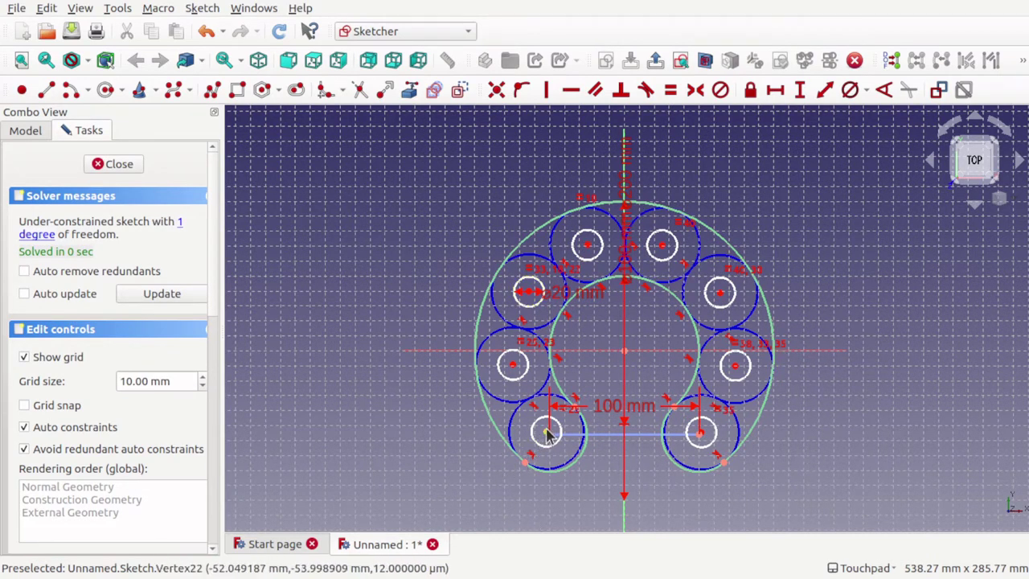
Close the finished ring sketch and switch to the Part Design workbench.
mouse_move(547, 434)
mouse_down()
mouse_move(537, 372)
mouse_move(524, 404)
mouse_move(589, 480)
mouse_move(609, 480)
mouse_move(579, 451)
mouse_move(542, 370)
mouse_move(554, 442)
mouse_move(547, 433)
mouse_up()
click(106, 163)
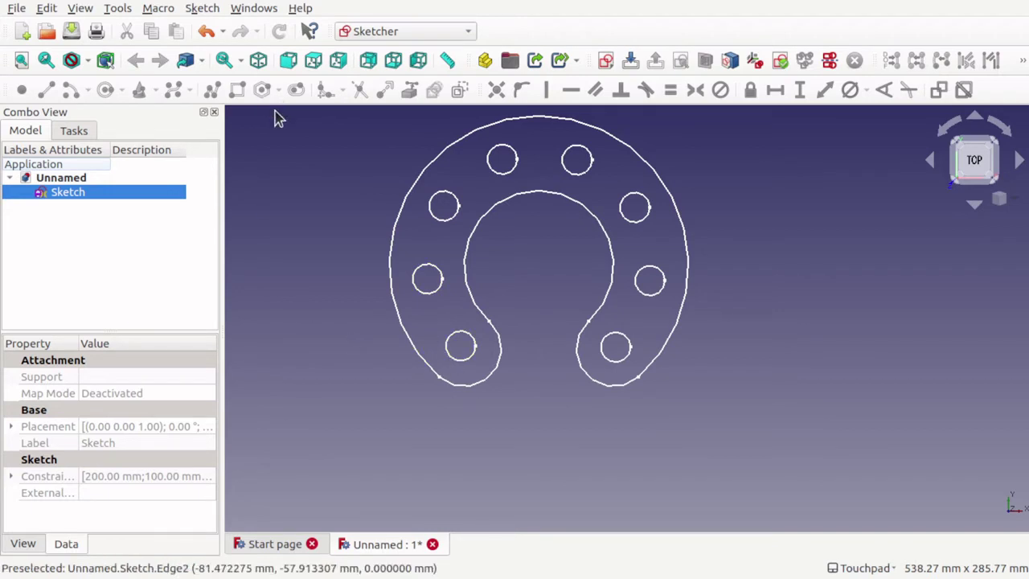
click(407, 33)
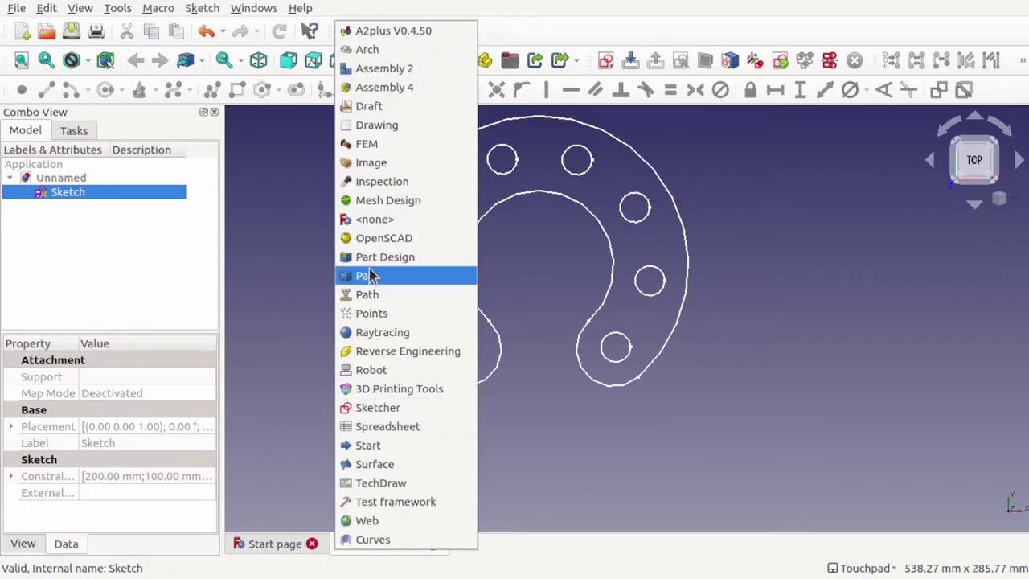
click(371, 276)
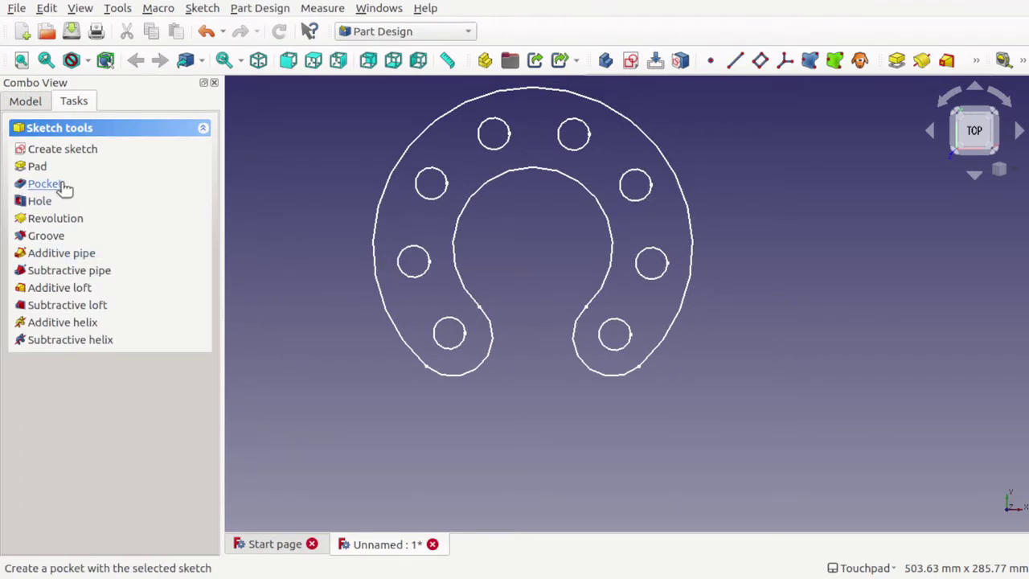
Create a new body from the sketch, attached to the XY plane.
click(20, 103)
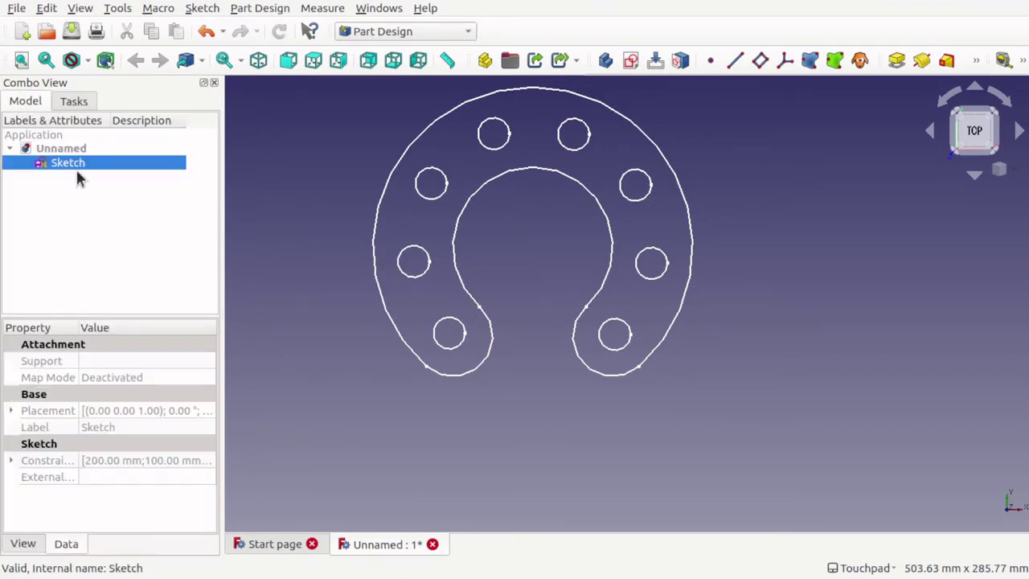
click(605, 61)
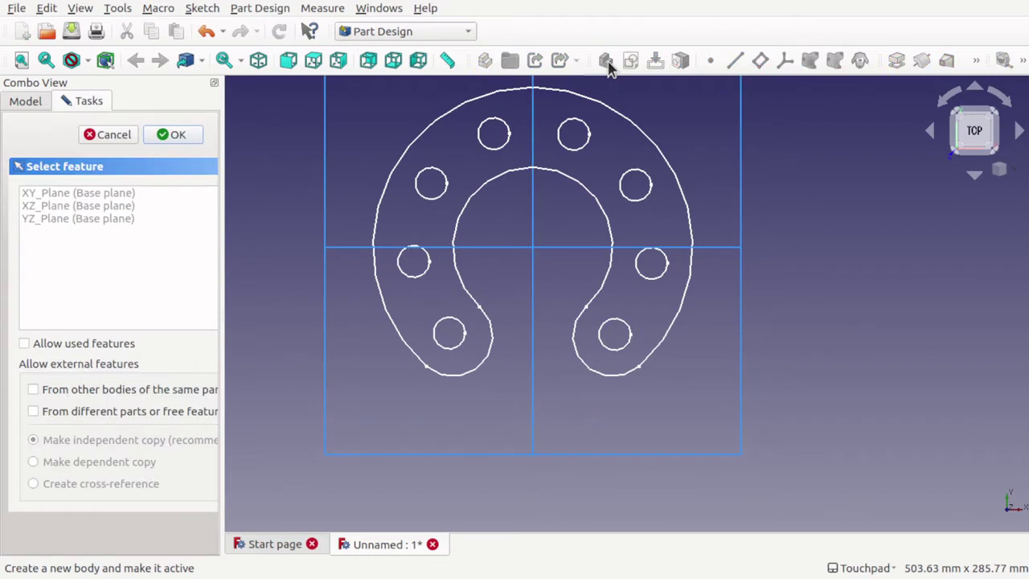
click(103, 190)
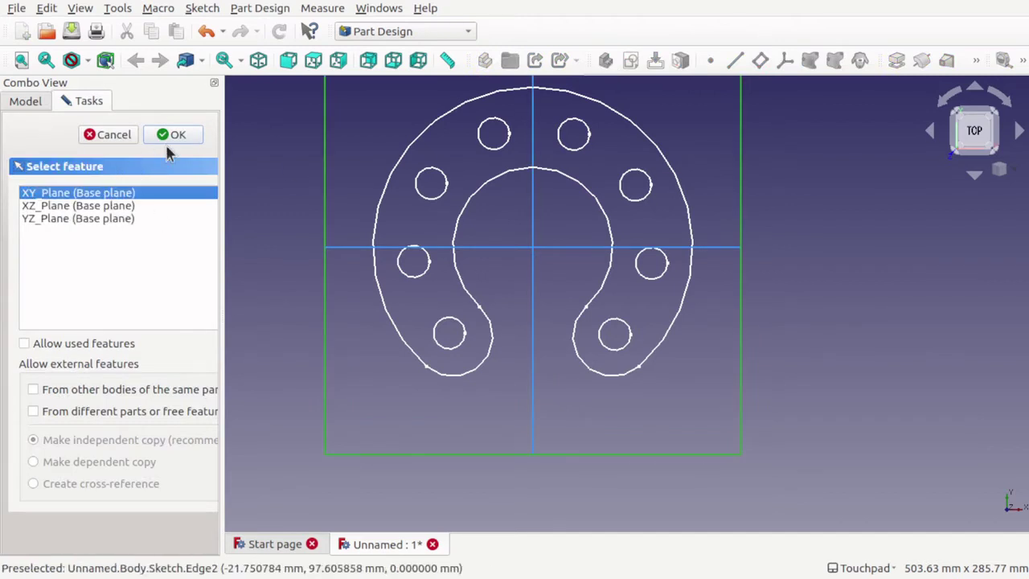
click(172, 135)
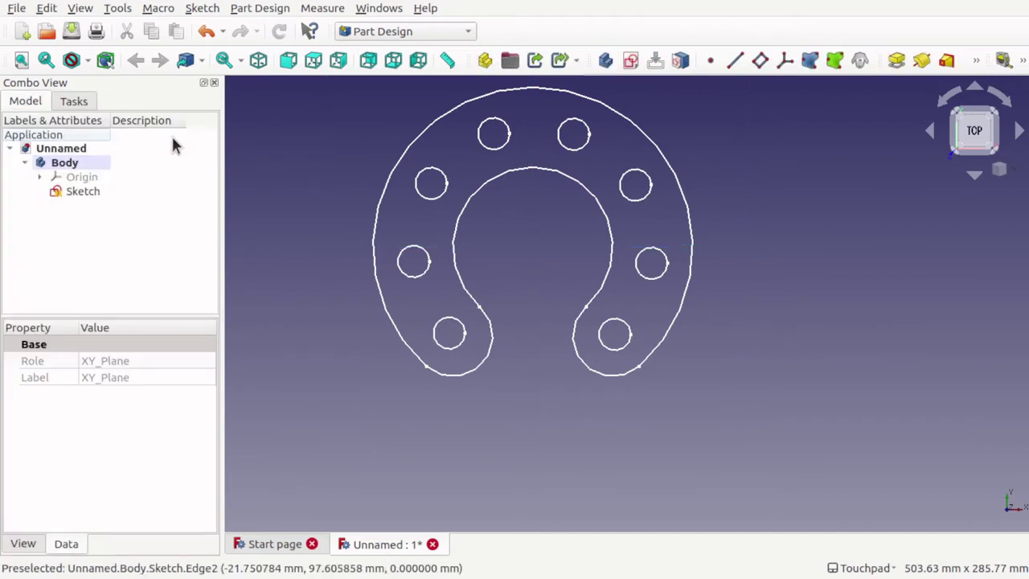
Pad the ring sketch with a length of 10 mm and inspect the solid from an angle.
click(86, 192)
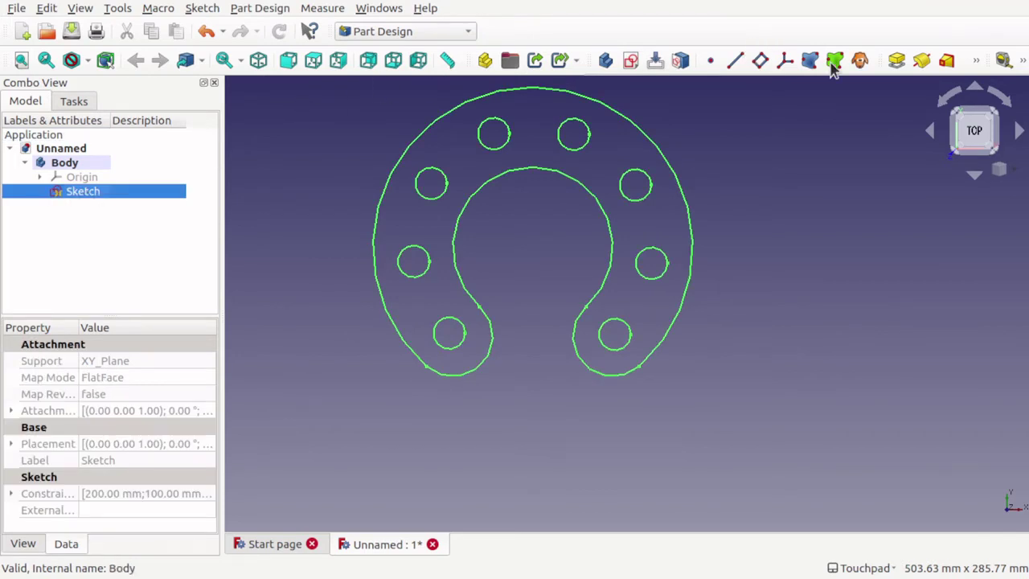
click(892, 62)
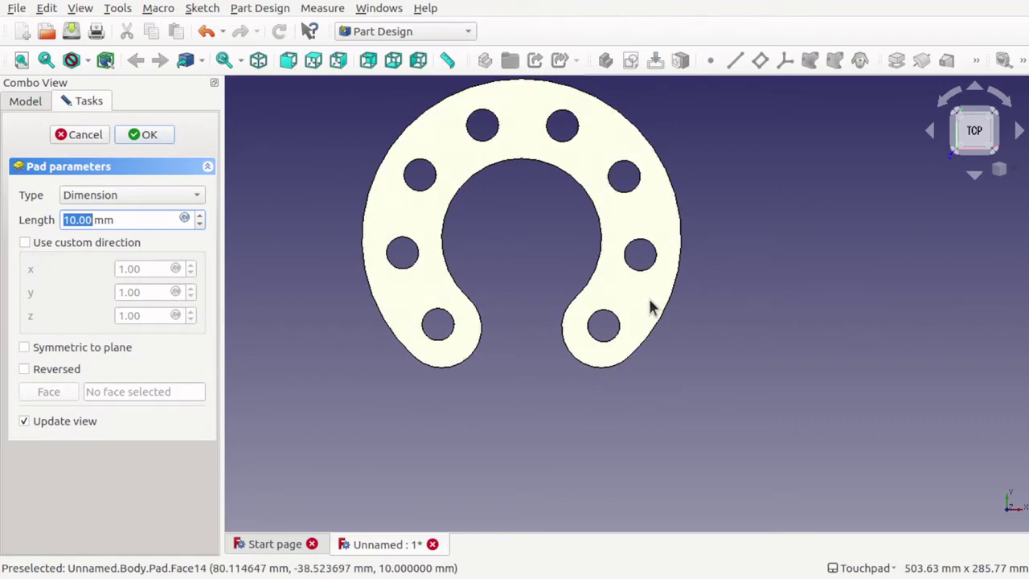
middle_drag(651, 308, 762, 199)
alt+drag(607, 189, 525, 209)
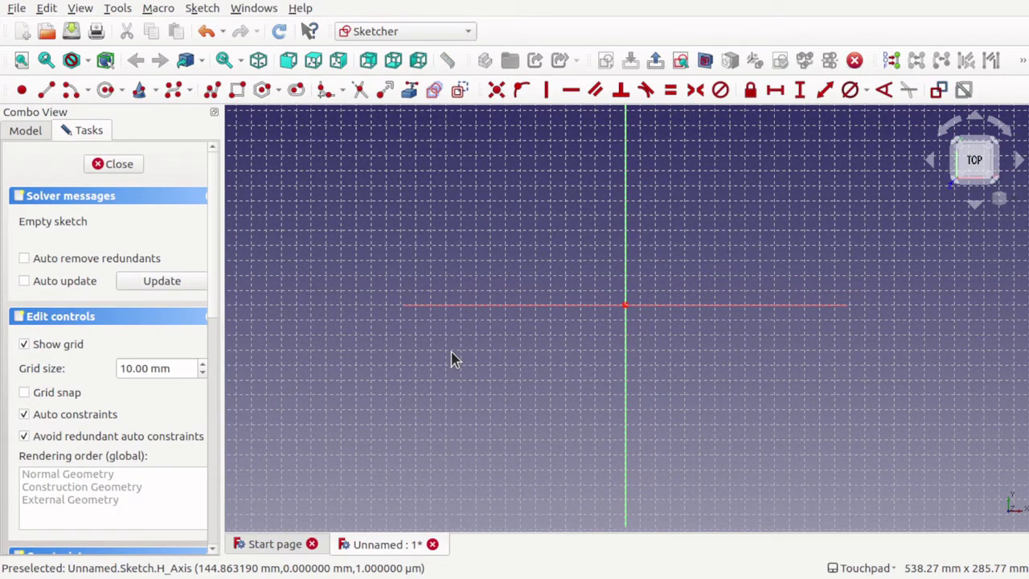
Draw two large overlapping circles in the empty sketch, one centered on each side of the vertical axis above the horizontal axis.
click(101, 92)
click(537, 269)
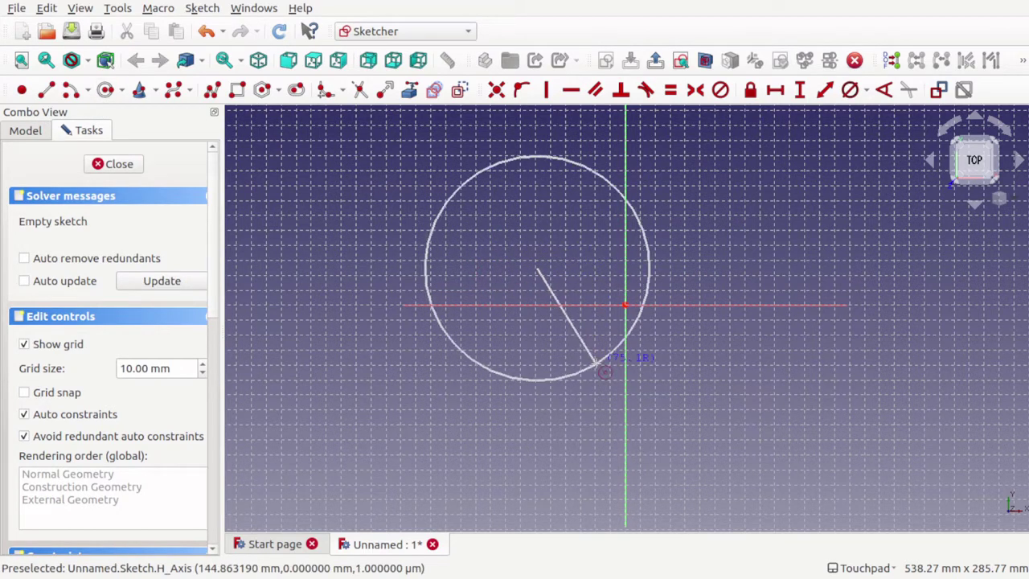
click(639, 394)
click(670, 268)
click(808, 417)
right_click(714, 383)
scroll(723, 394, up, 3)
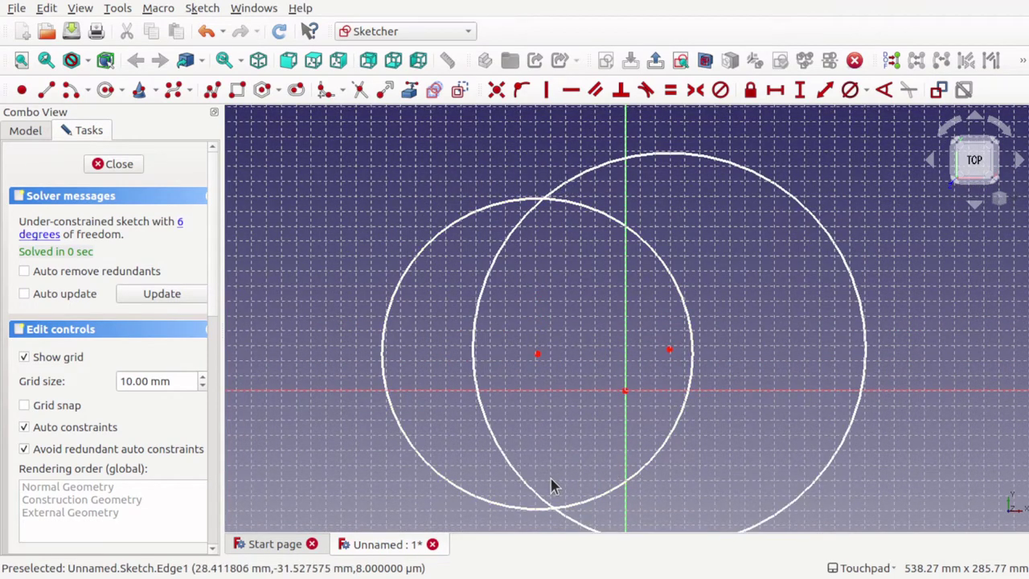
scroll(711, 444, down, 2)
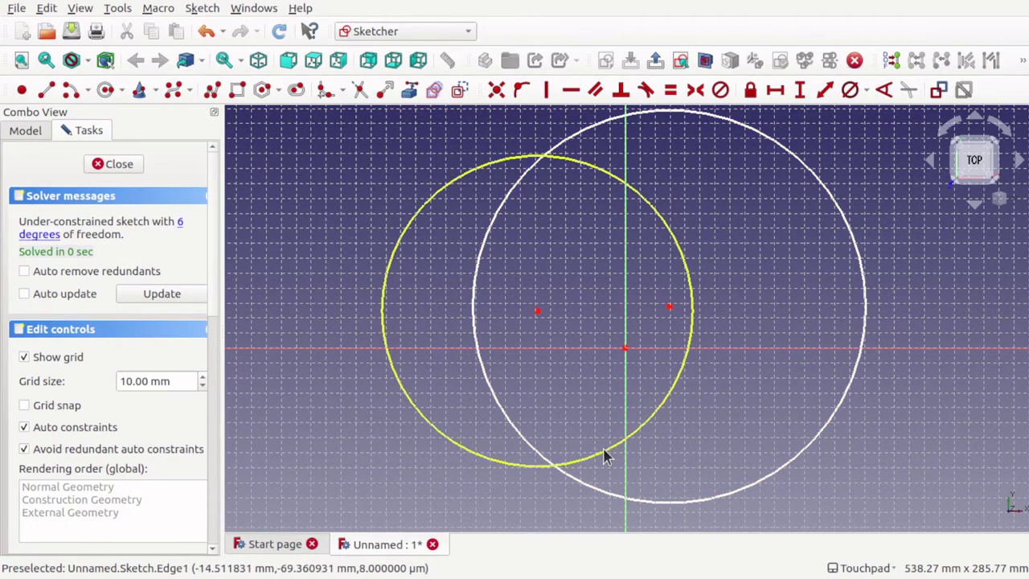
Draw a small circle about 24 mm in radius inside the lower part of the right large circle, outside the left one, and select it.
click(105, 89)
click(722, 423)
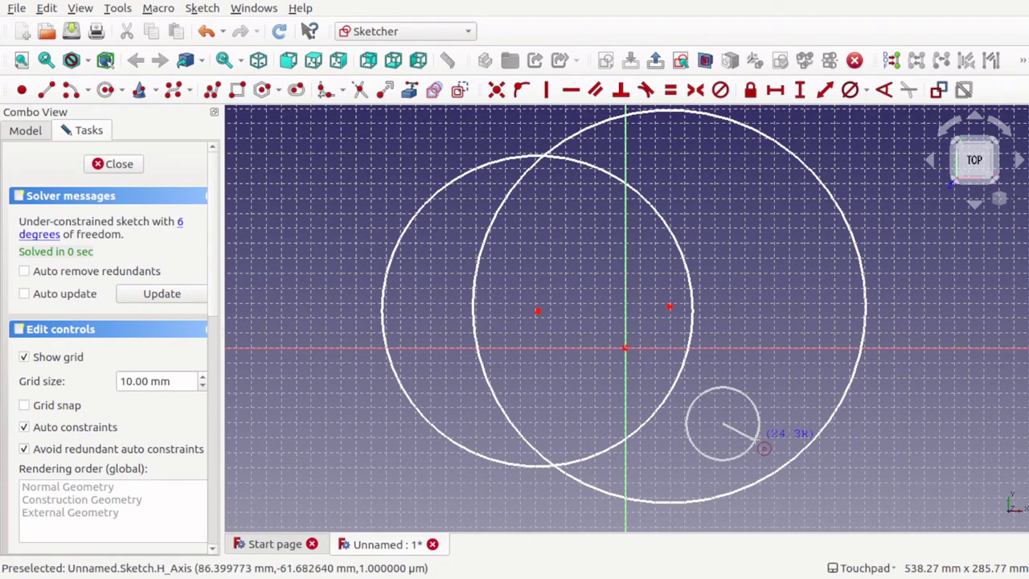
click(759, 434)
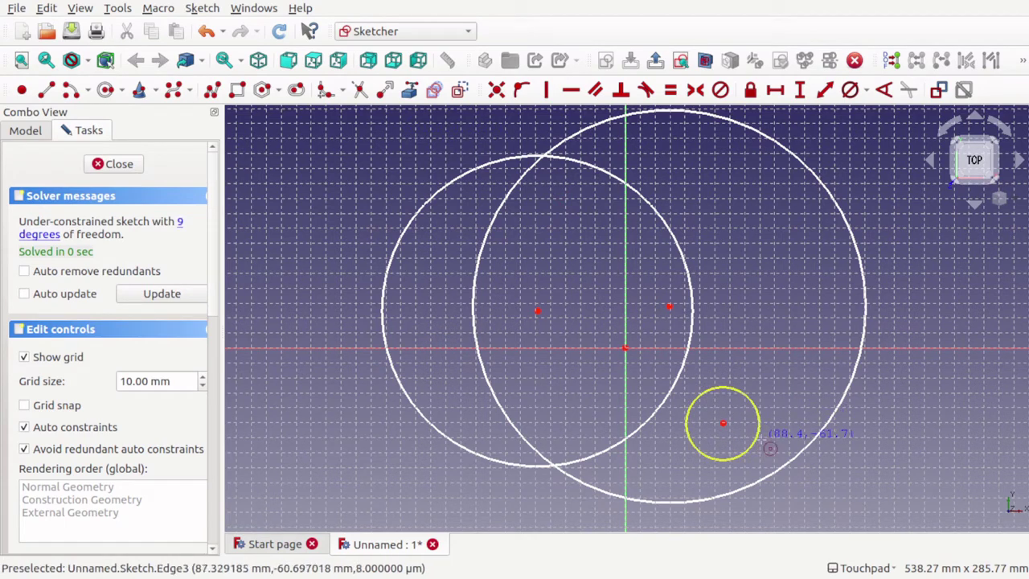
right_click(704, 411)
click(698, 408)
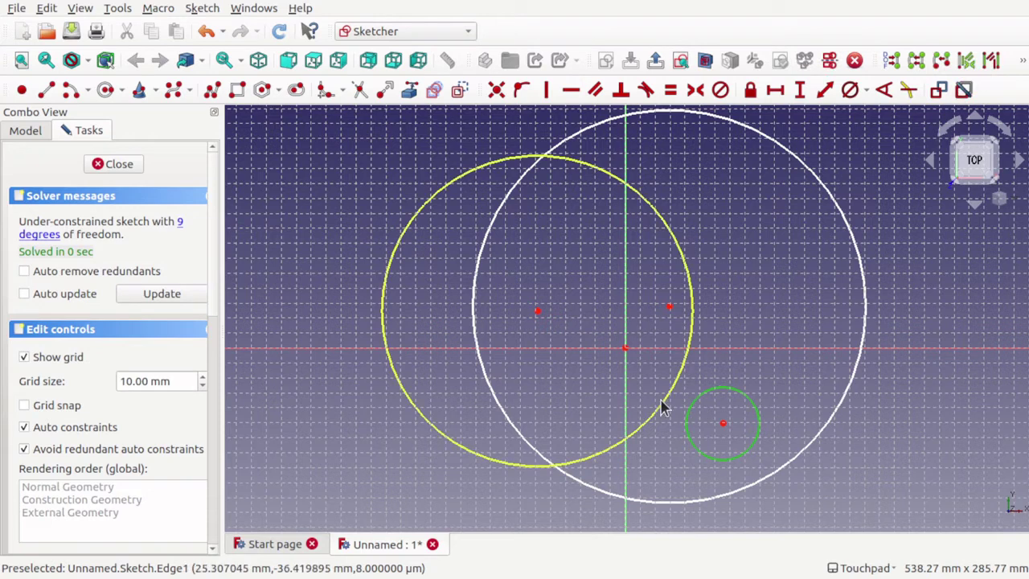
Make the small circle tangent to the left large circle and to the right large circle.
click(666, 410)
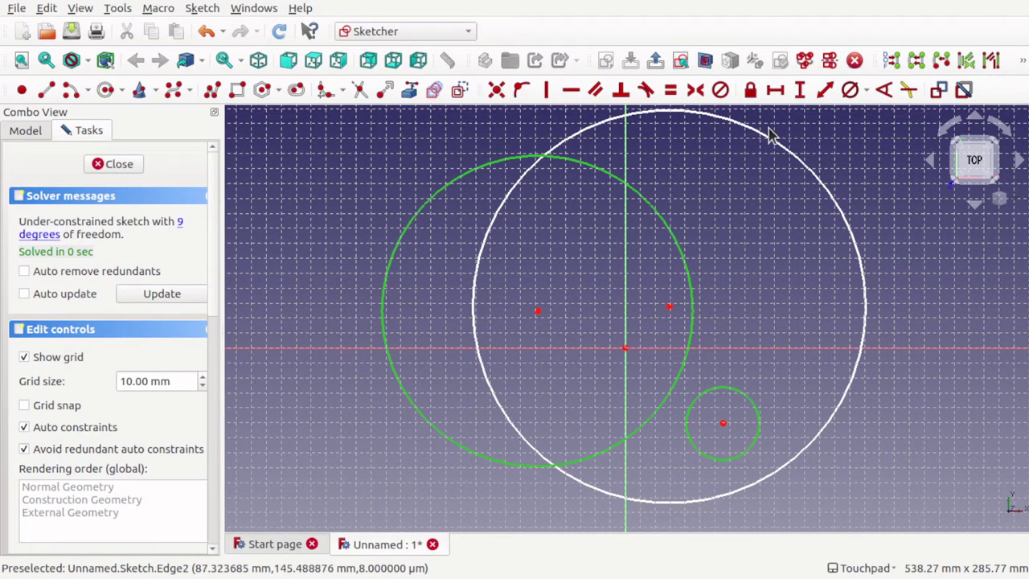
click(648, 90)
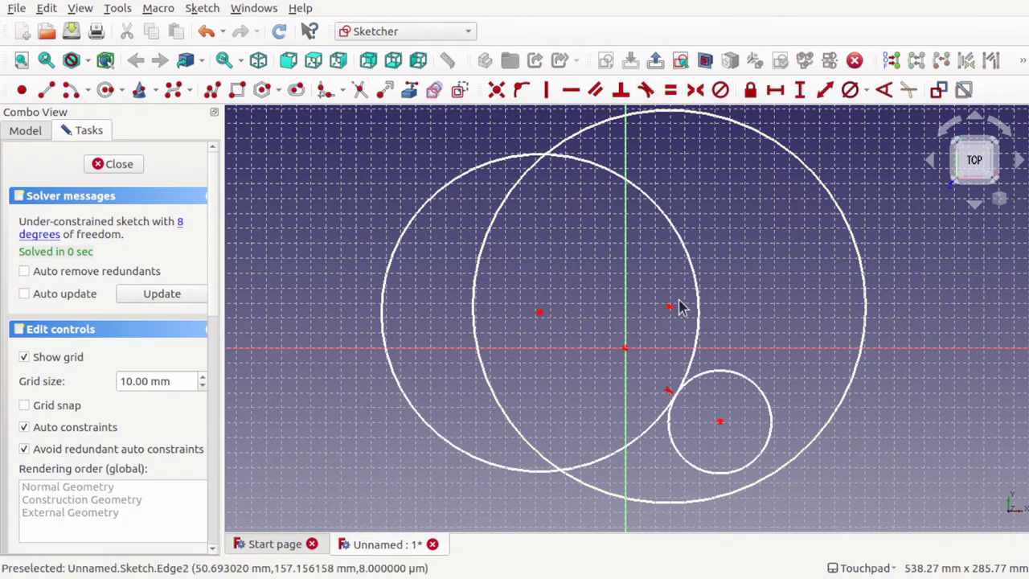
click(767, 481)
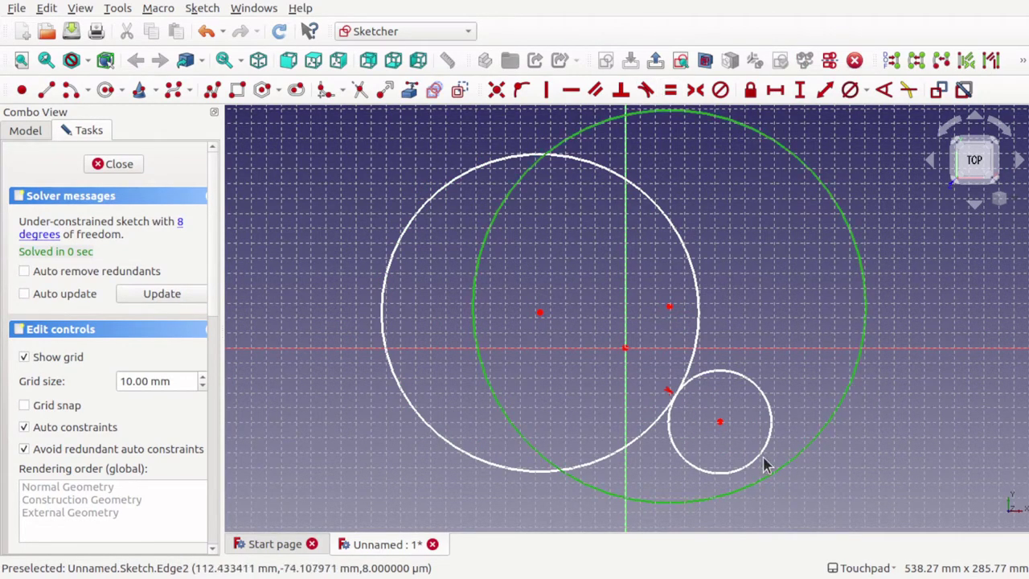
click(758, 461)
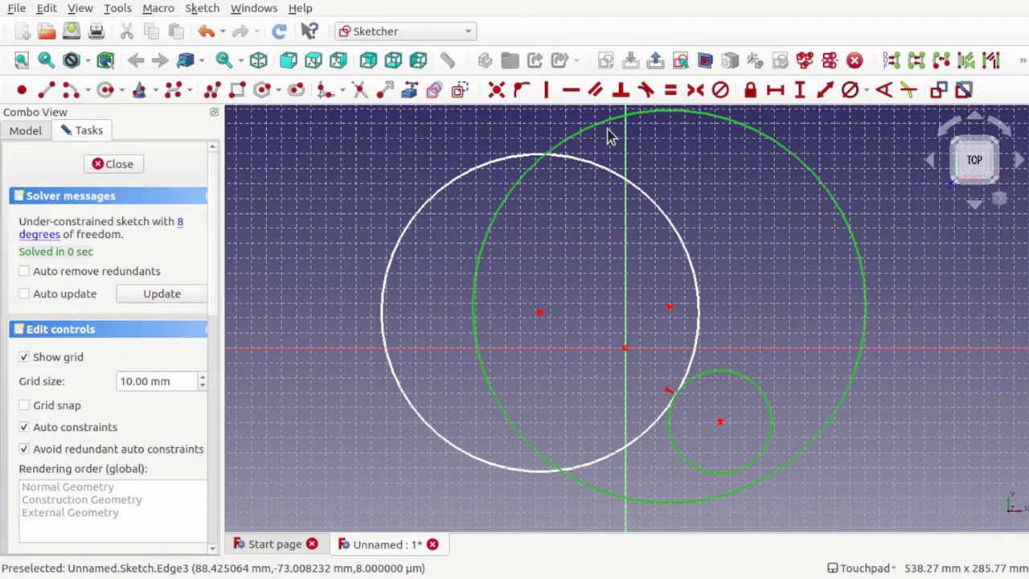
click(647, 90)
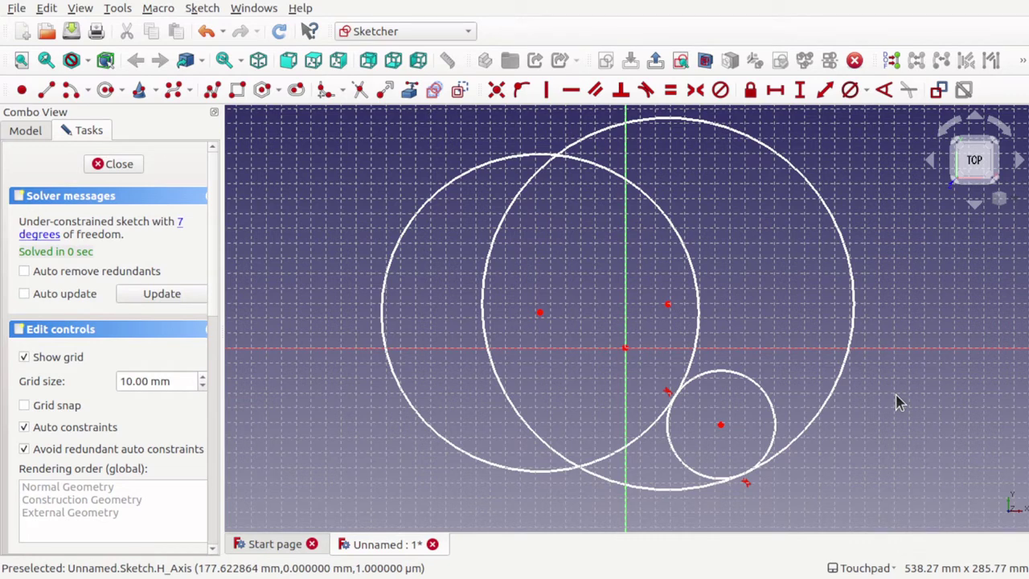
Constrain the left large circle's diameter to 200 mm and the right one's to 250 mm, undoing any trial moves of the circles.
mouse_move(750, 387)
mouse_down()
mouse_move(740, 395)
mouse_move(758, 370)
mouse_move(748, 407)
mouse_move(753, 382)
mouse_up()
click(769, 156)
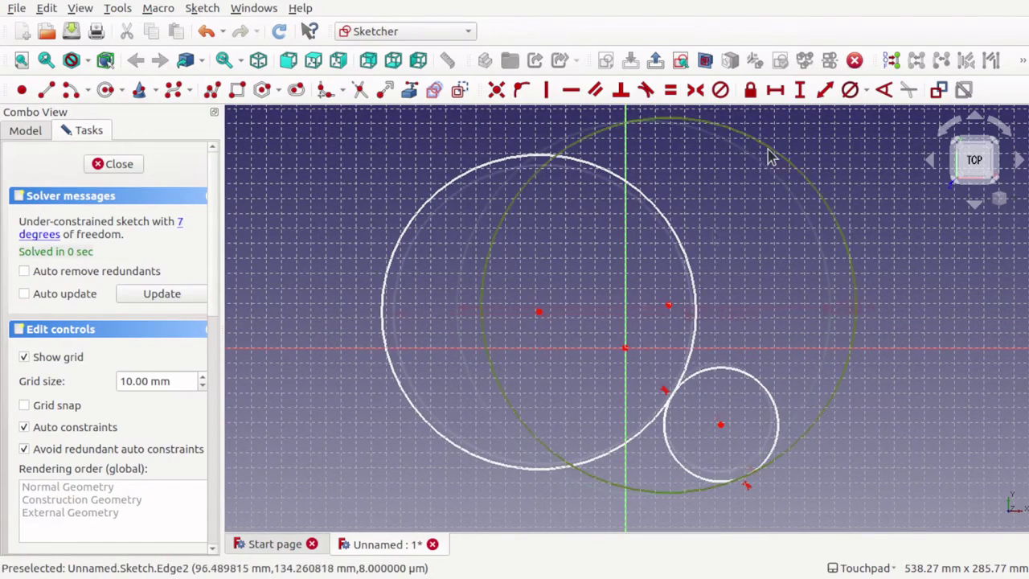
key(ctrl+z)
key(ctrl+z)
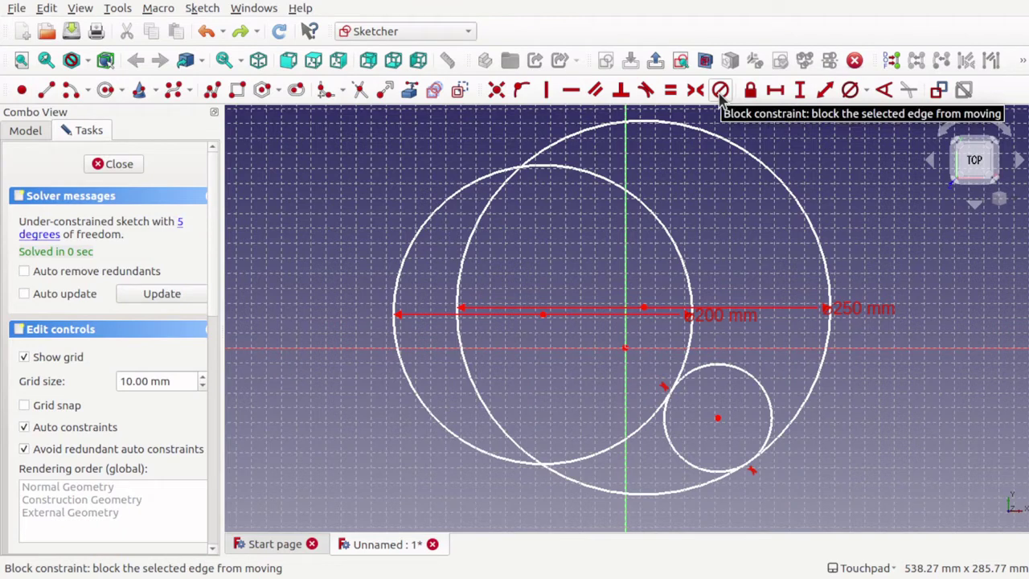
Block both large circles from moving and fix the small circle's center onto the vertical axis, between the lower arcs of the large circles.
click(671, 240)
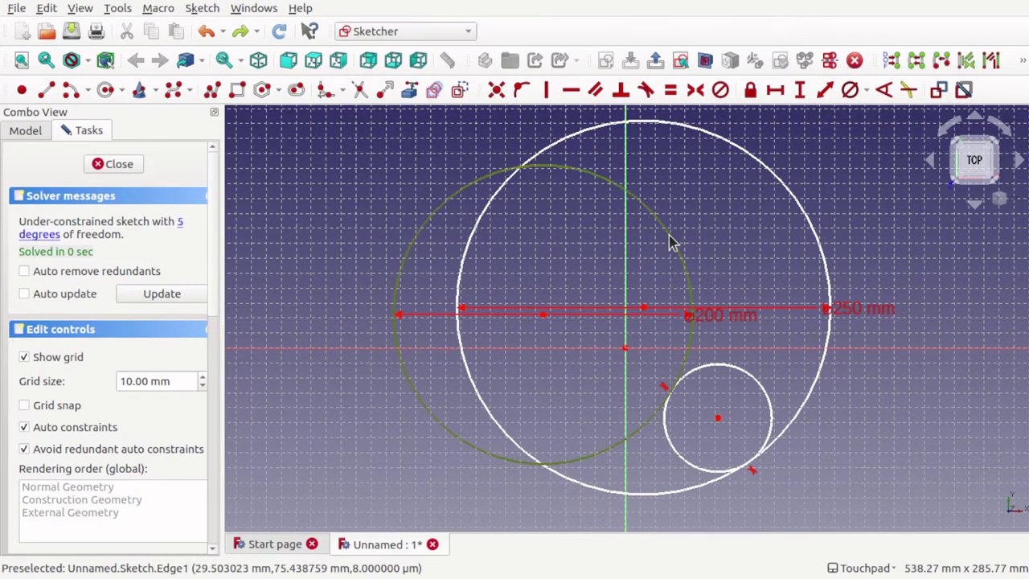
click(720, 89)
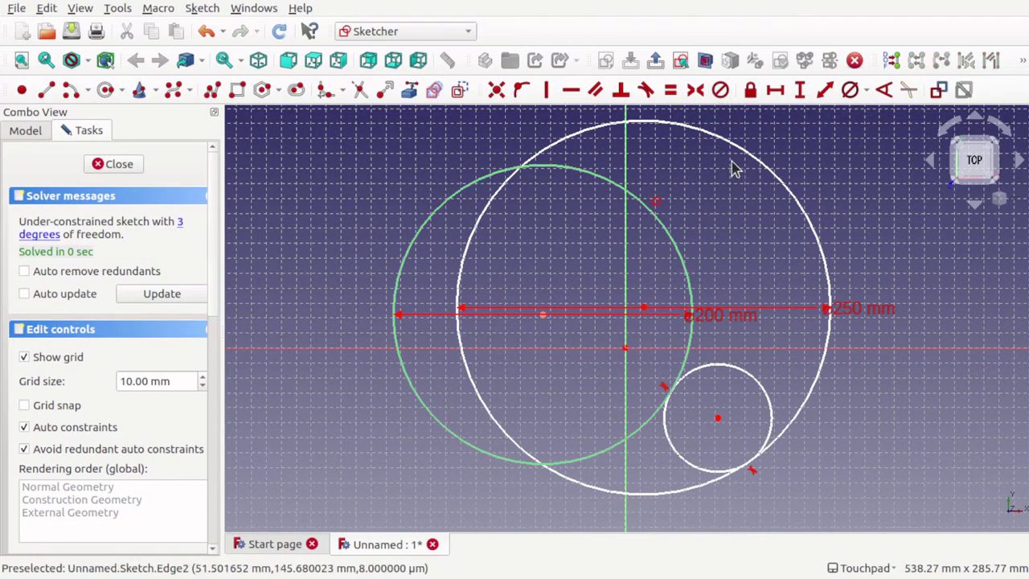
click(785, 193)
click(720, 89)
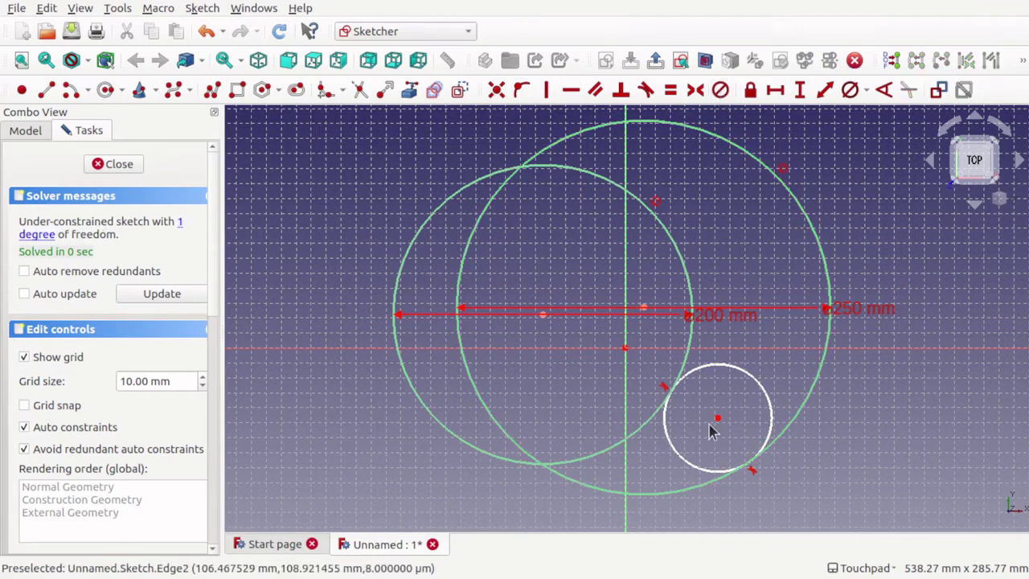
mouse_move(718, 420)
mouse_down()
mouse_move(760, 290)
mouse_move(680, 459)
mouse_move(712, 427)
mouse_move(685, 455)
mouse_move(705, 437)
mouse_move(595, 452)
mouse_move(626, 457)
mouse_up()
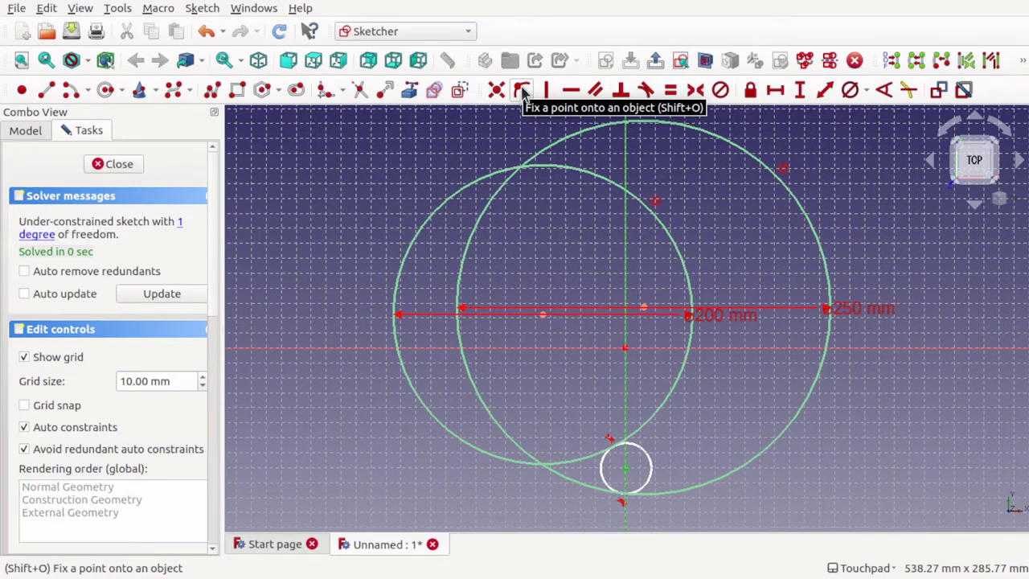
click(522, 90)
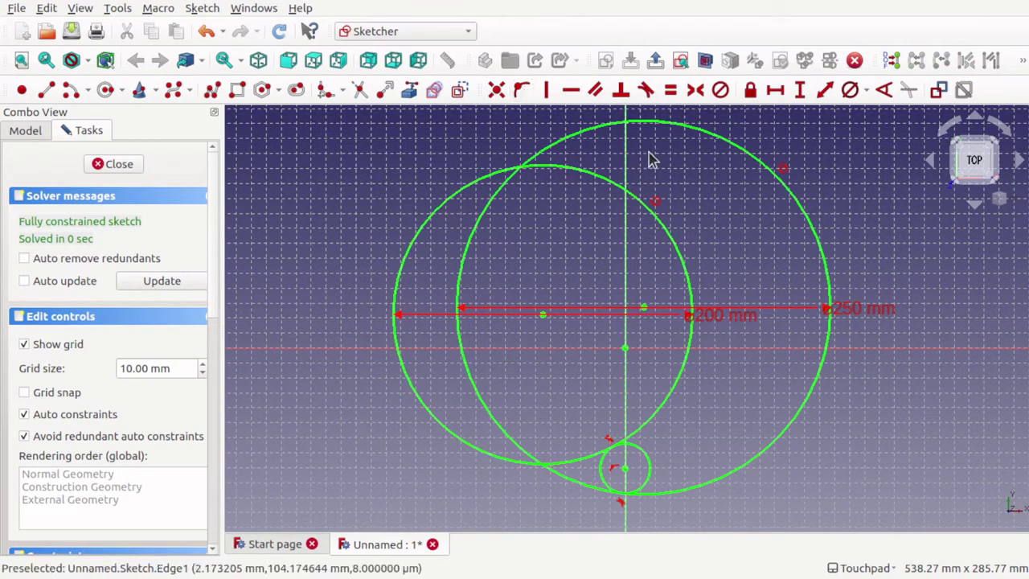
Draw a second small circle centered on the vertical axis, between the upper arcs of the two large circles.
click(651, 475)
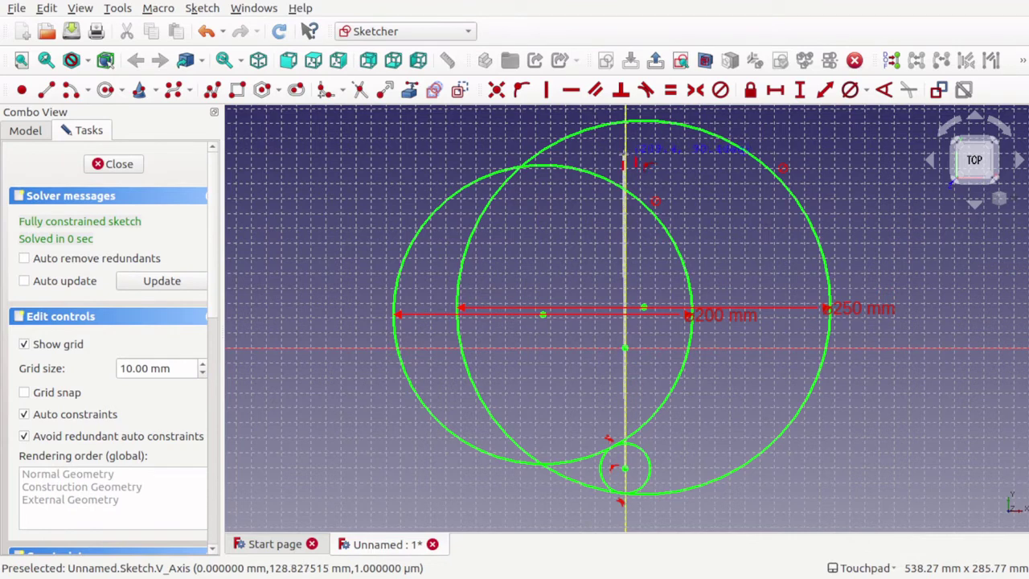
click(626, 153)
click(651, 153)
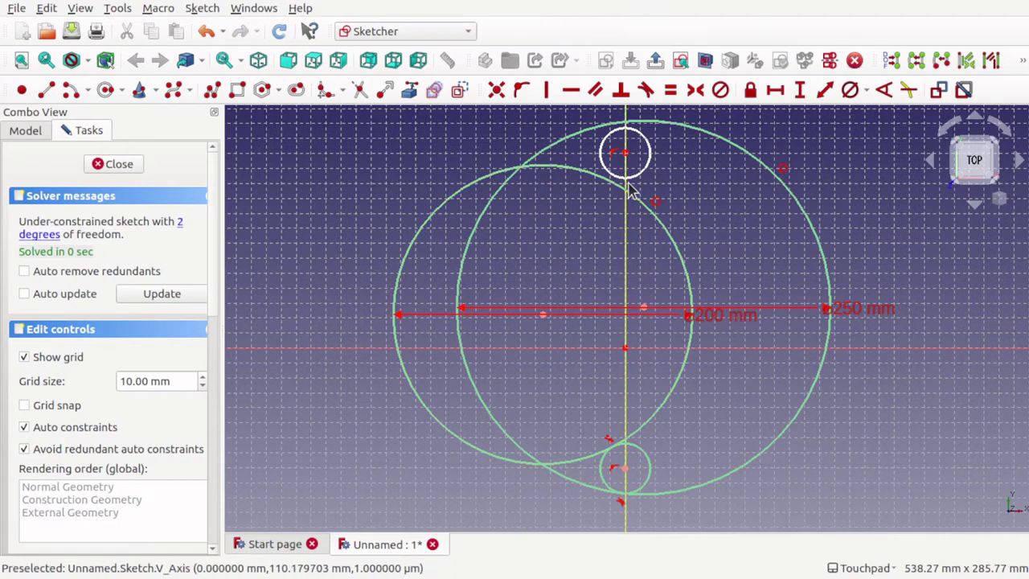
Make the upper small circle tangent to both the left and the right large circles.
click(637, 183)
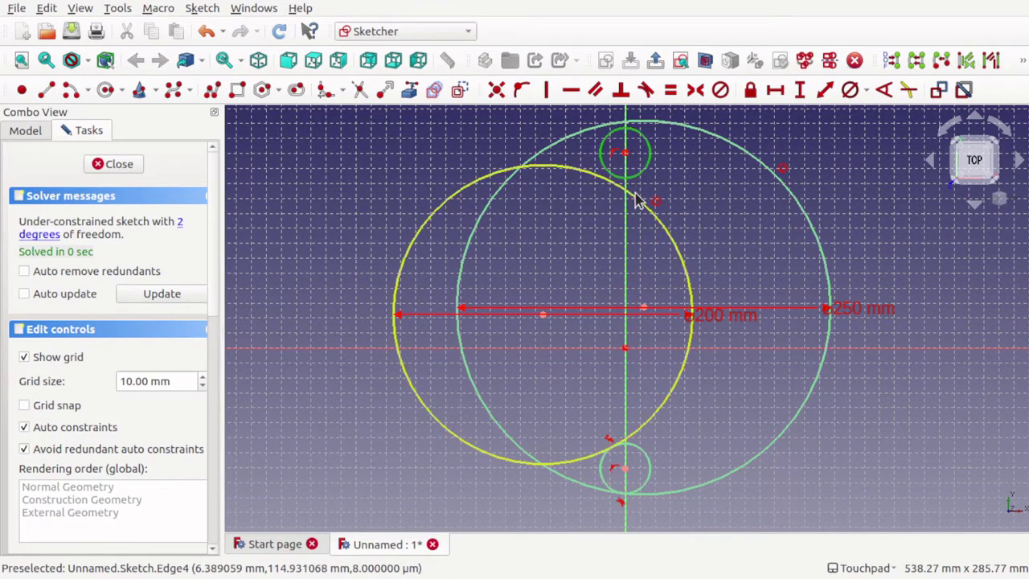
click(637, 199)
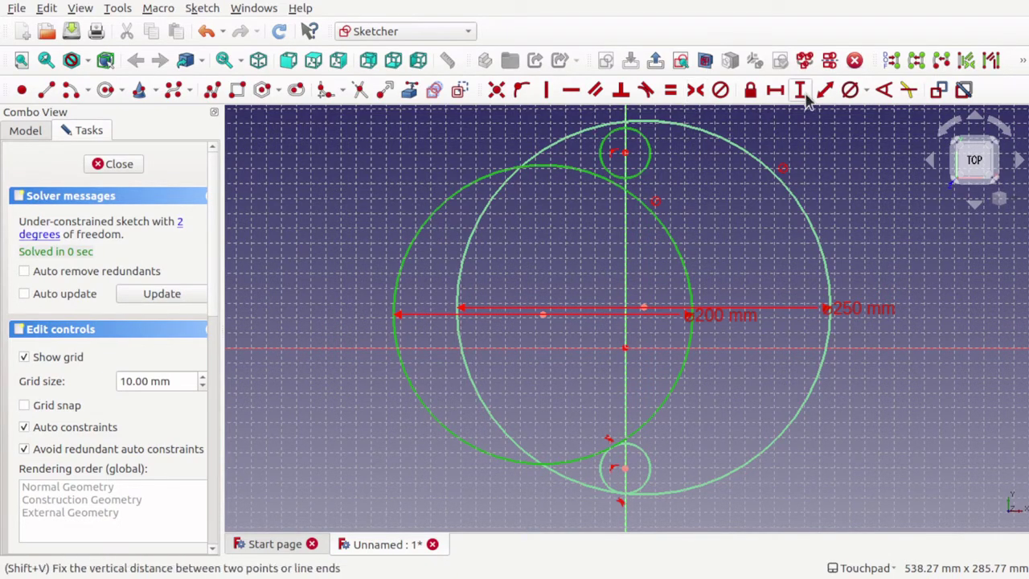
click(645, 91)
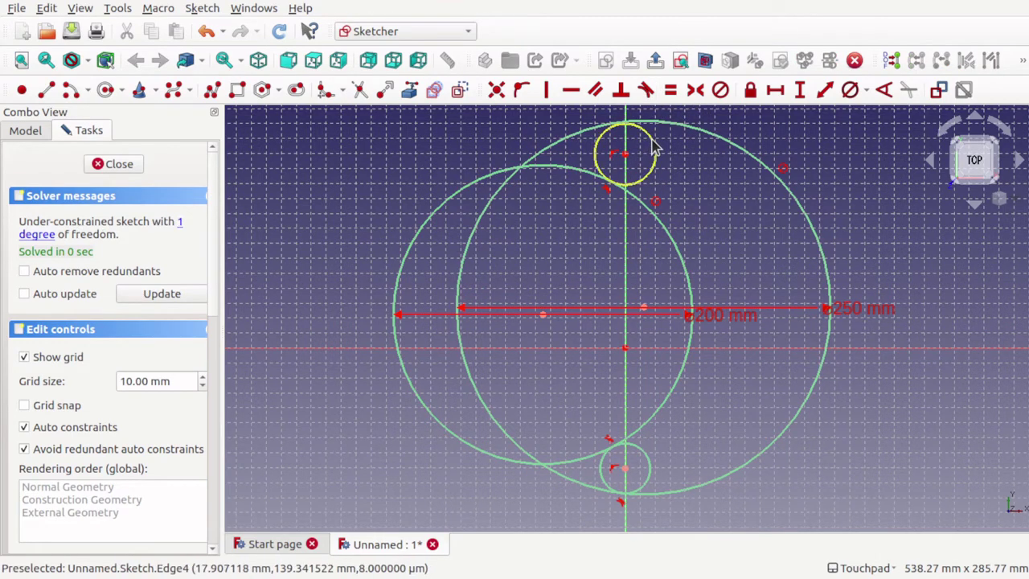
click(662, 126)
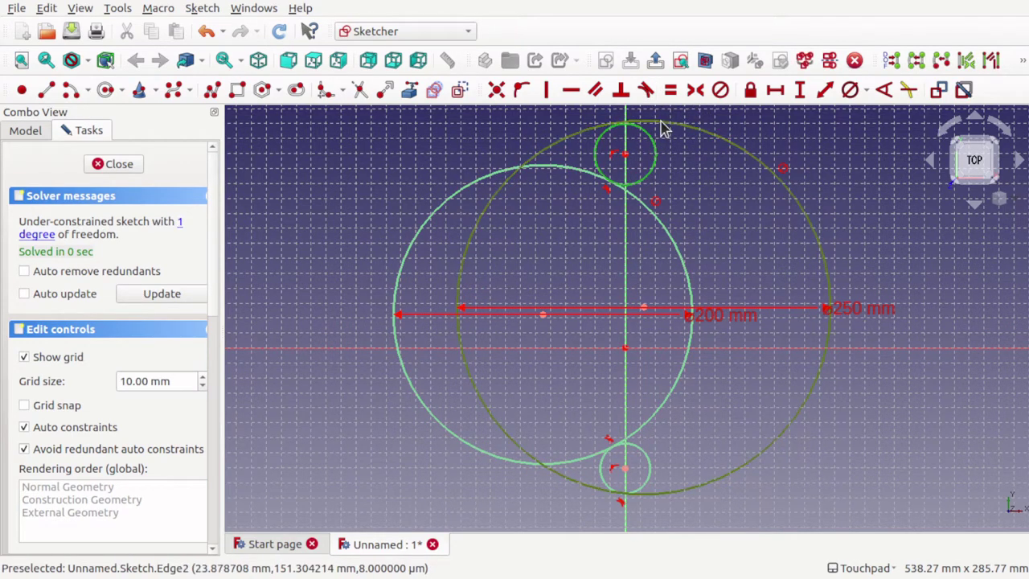
click(645, 91)
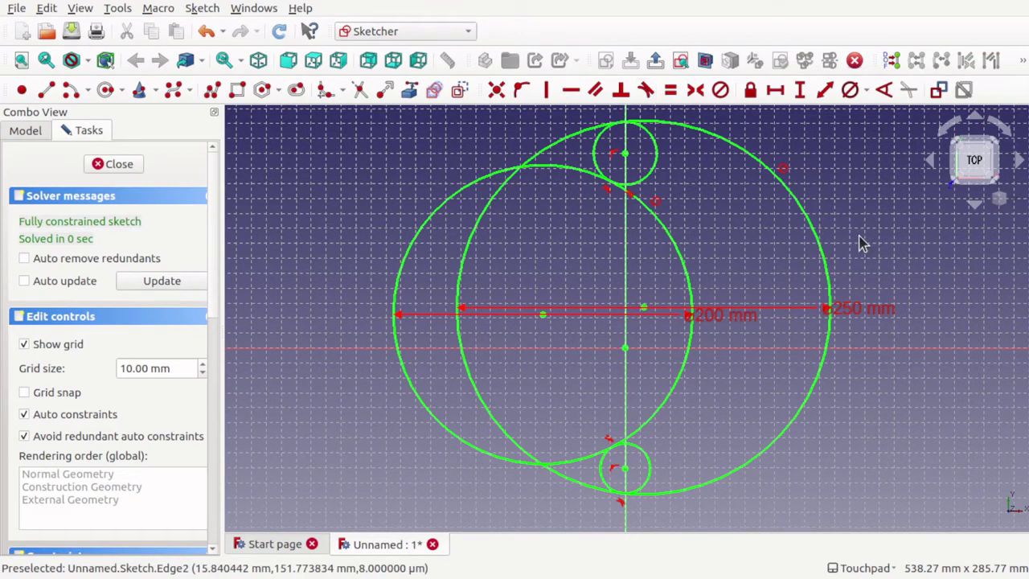
Trim the circles to a round-ended crescent outline right of the vertical axis and delete the leftover sharp crescent on the left side.
click(359, 90)
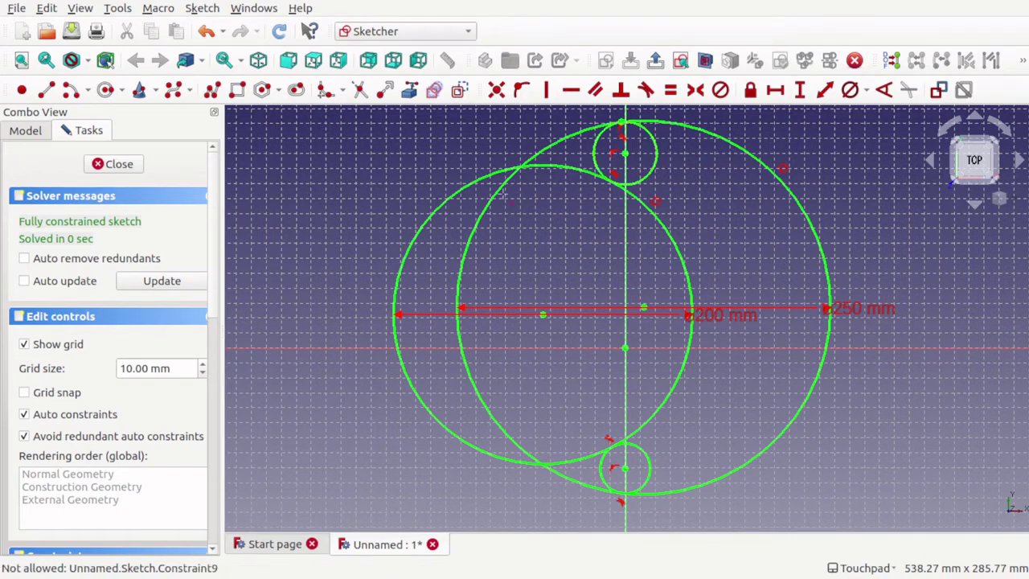
click(655, 170)
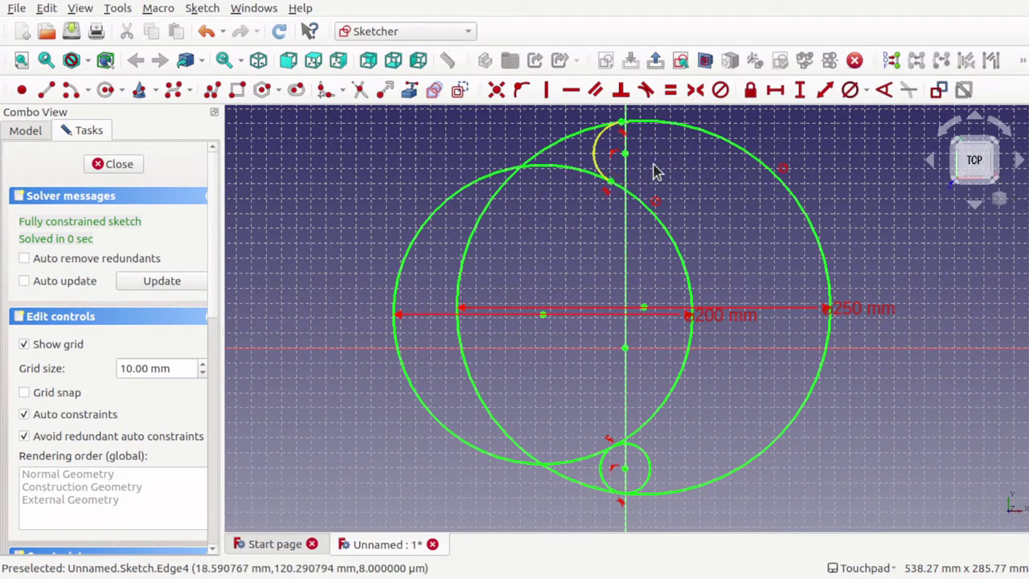
click(564, 143)
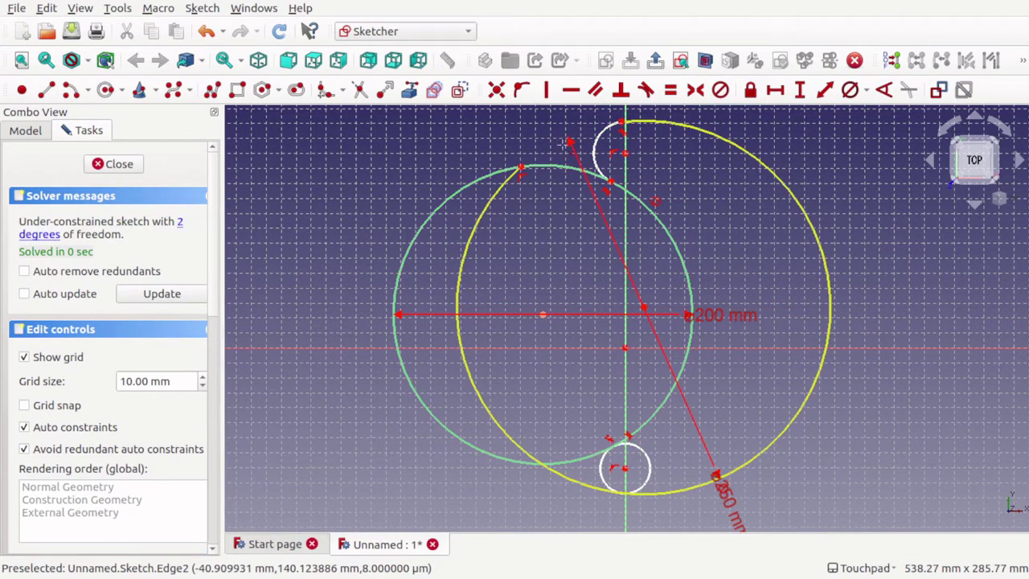
click(565, 172)
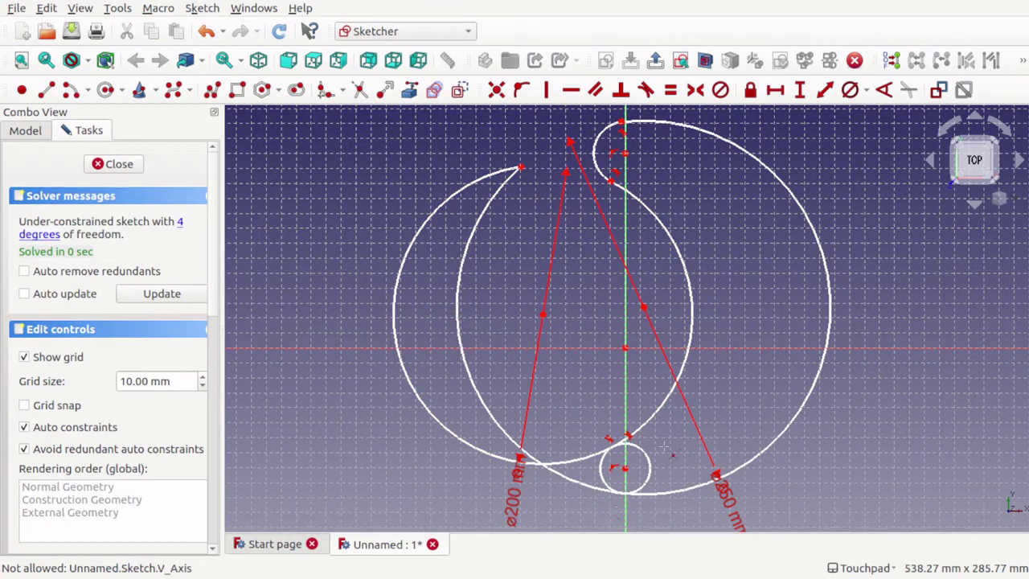
click(651, 473)
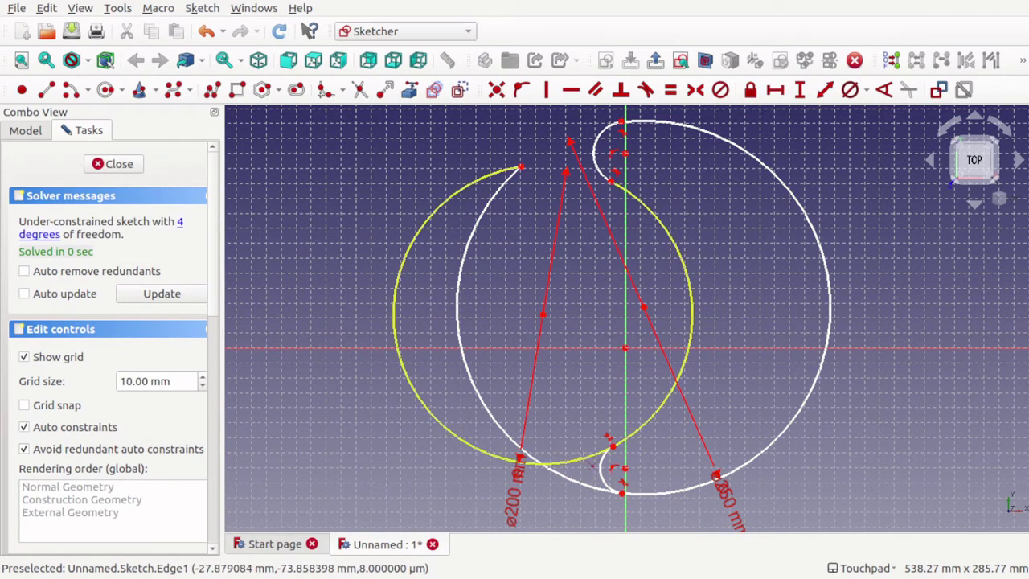
click(588, 467)
click(579, 483)
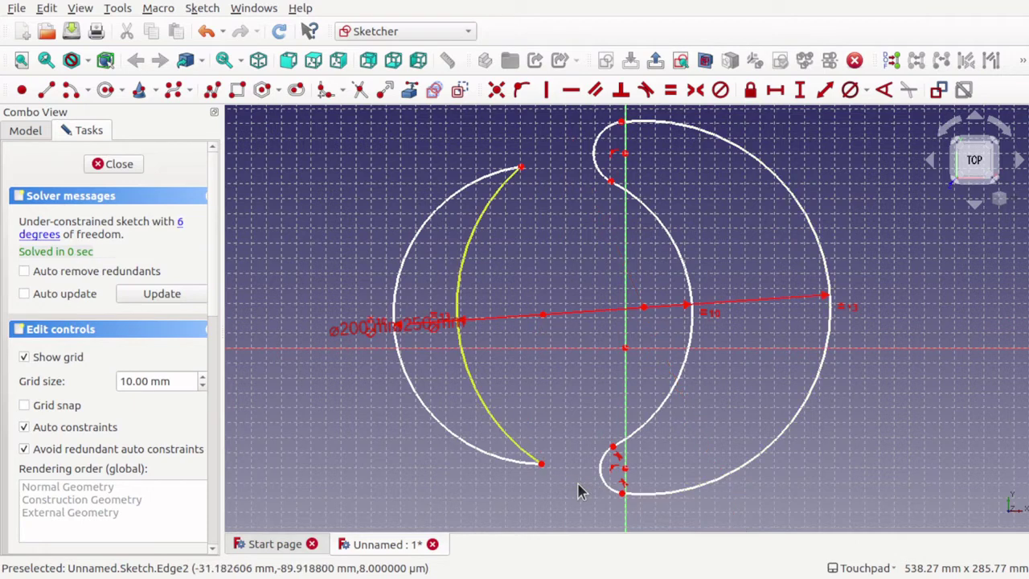
drag(356, 145, 555, 509)
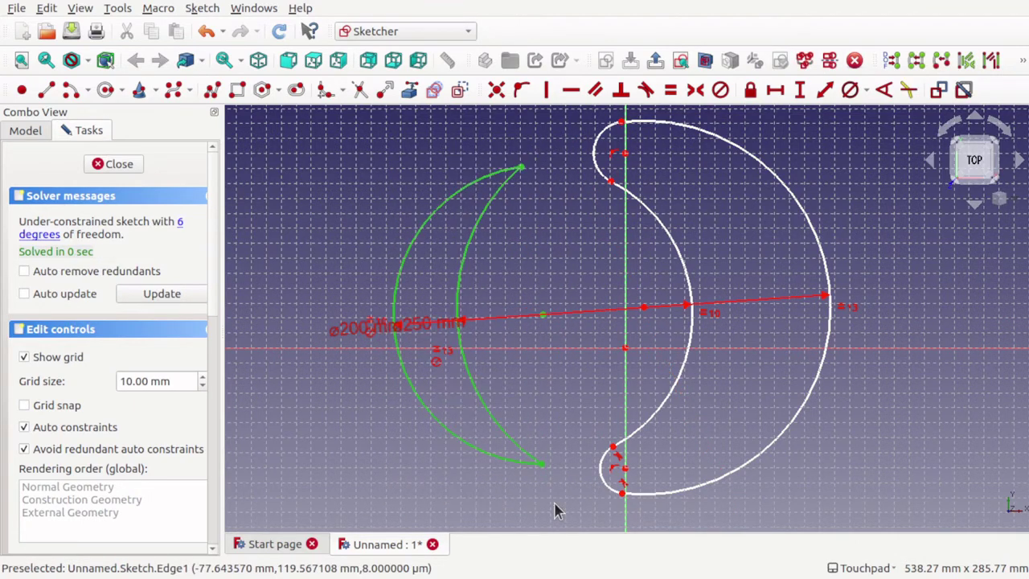
key(Delete)
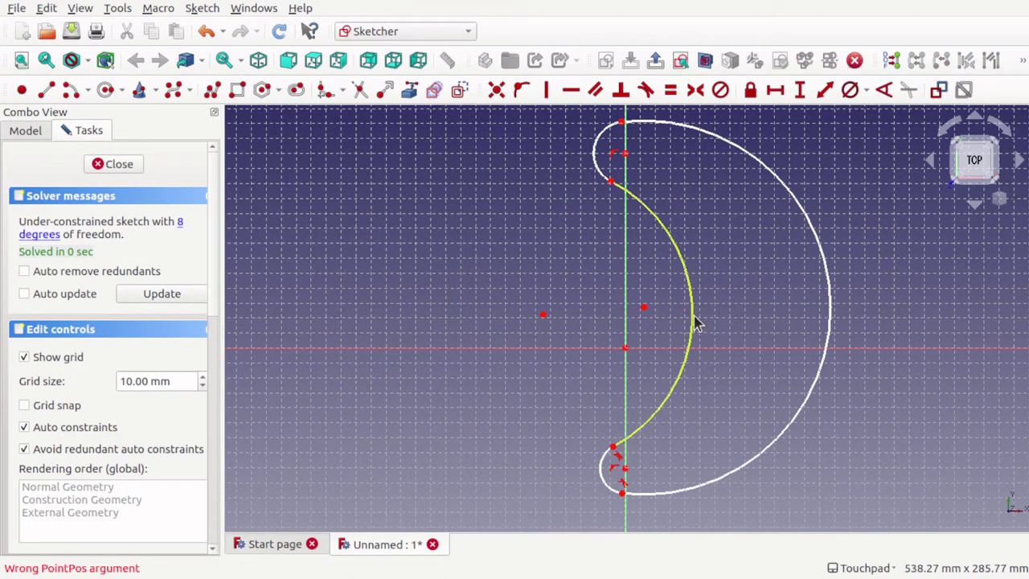
Try moving the crescent's inner arc outward and undo that move.
mouse_move(696, 321)
mouse_down()
mouse_move(737, 329)
mouse_move(585, 304)
mouse_move(710, 323)
mouse_up()
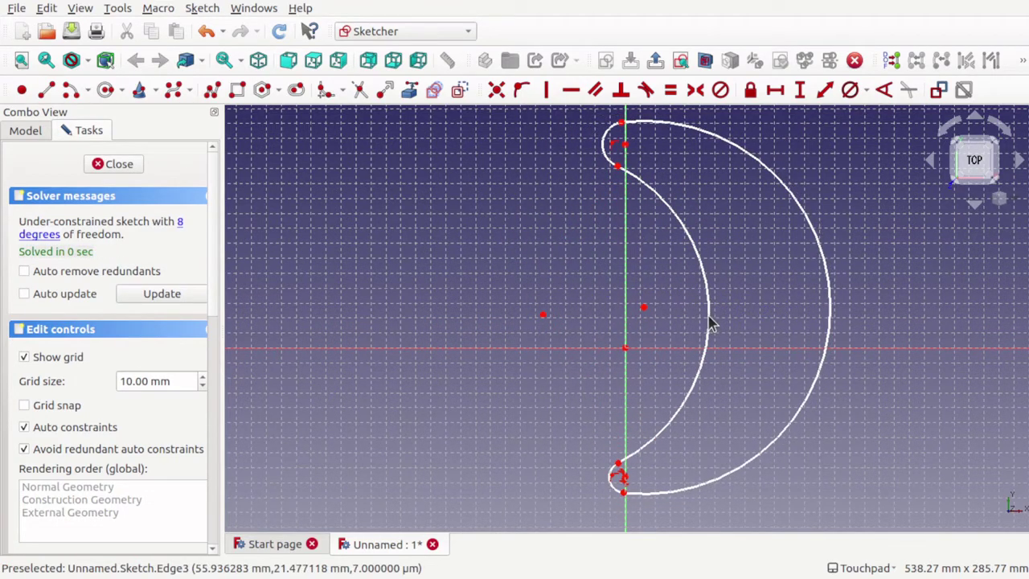
key(ctrl+z)
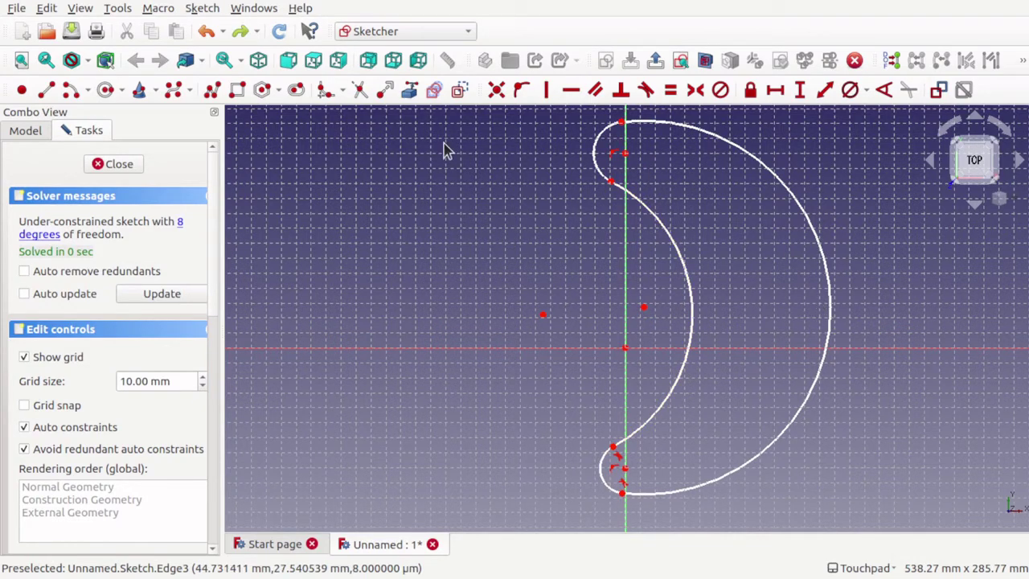
Draw a circle inside the widest part of the crescent, centered just above the horizontal axis and nearly spanning the crescent's width.
click(105, 90)
click(751, 323)
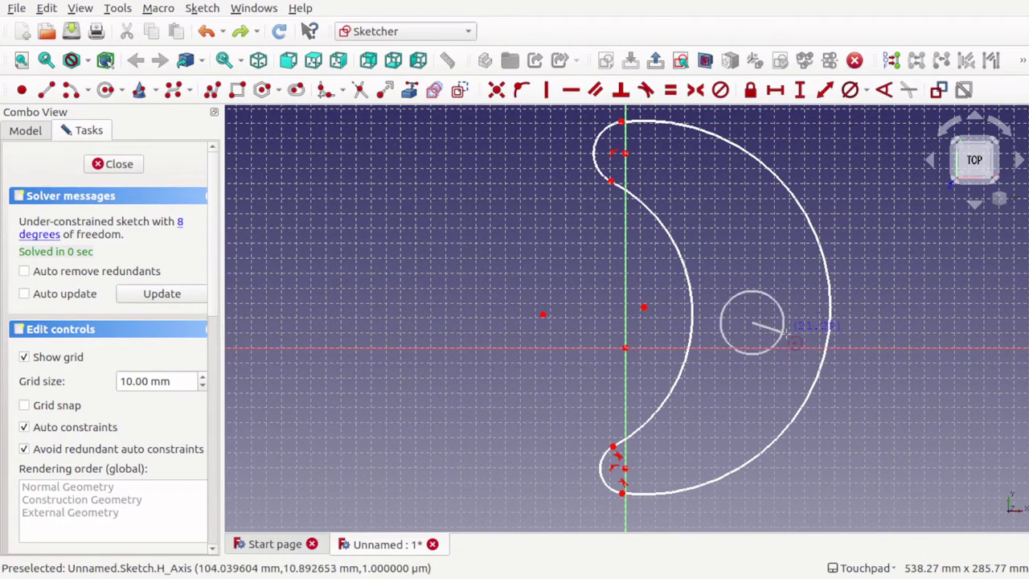
click(806, 340)
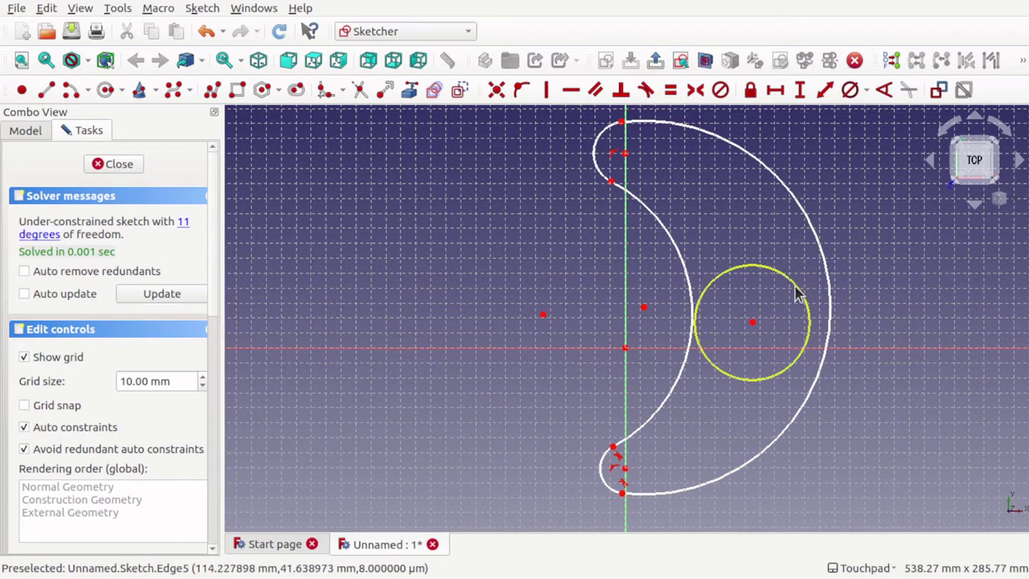
Make the circle inside the crescent tangent to the outer arc and to the inner arc.
click(796, 292)
click(828, 275)
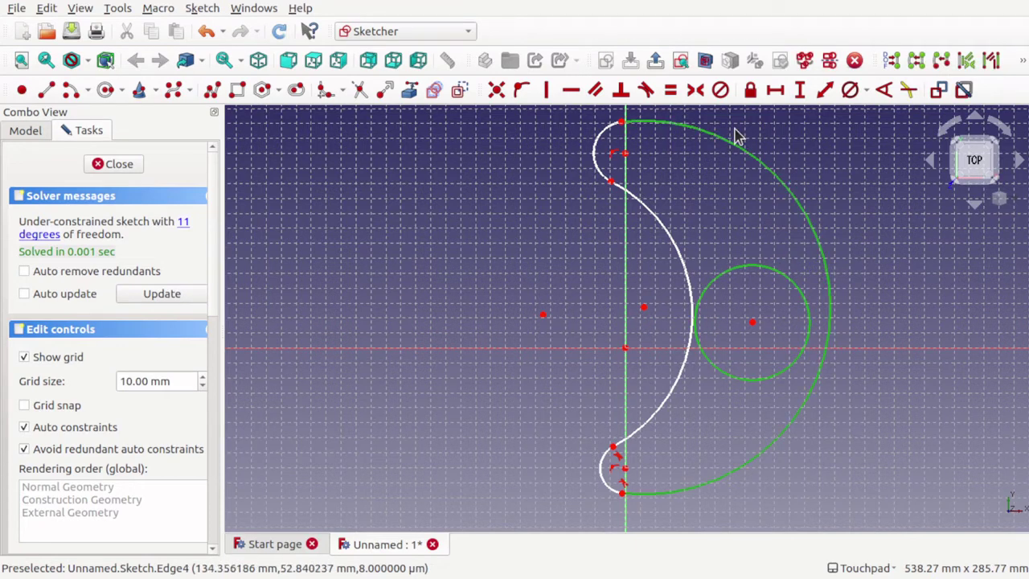
click(645, 89)
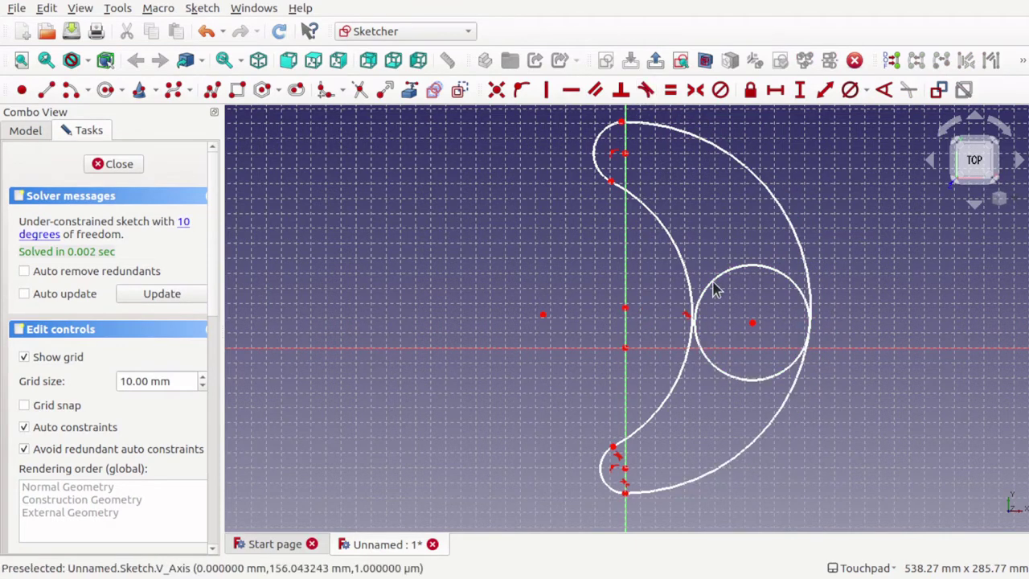
click(701, 315)
click(688, 287)
click(646, 90)
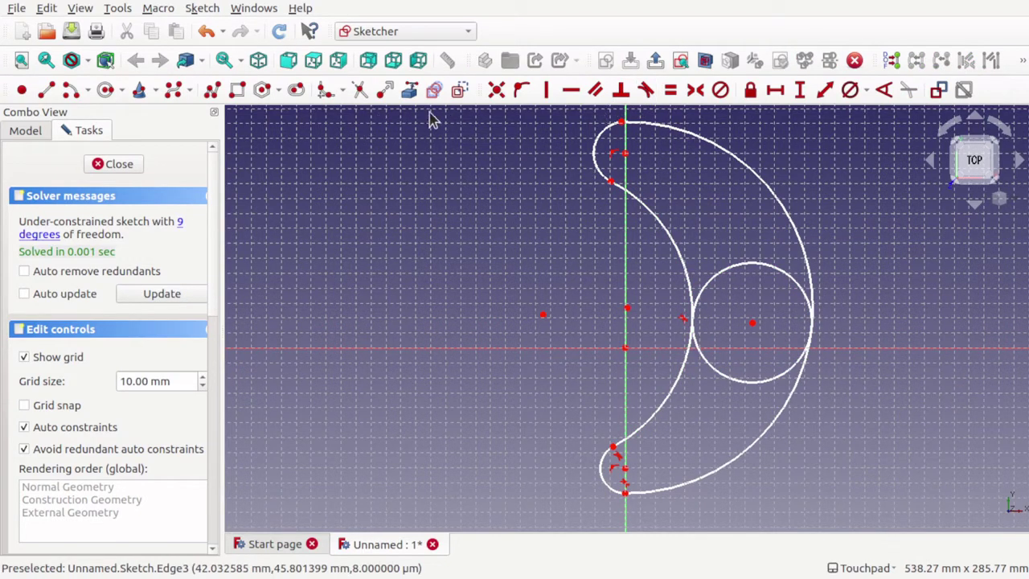
Trim away the upper arc of the circle inside the crescent and delete all geometry in the sketch.
click(359, 90)
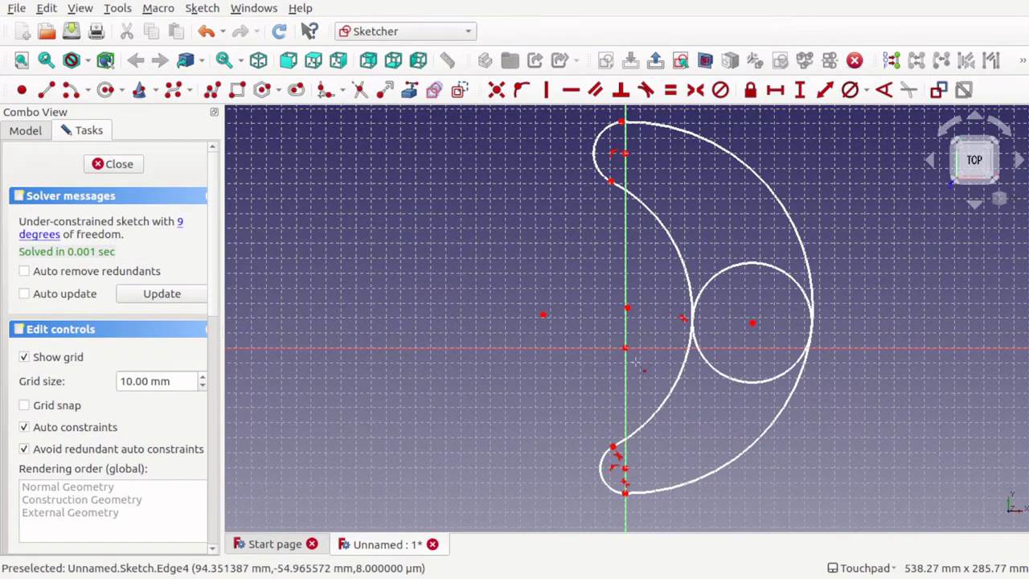
click(721, 276)
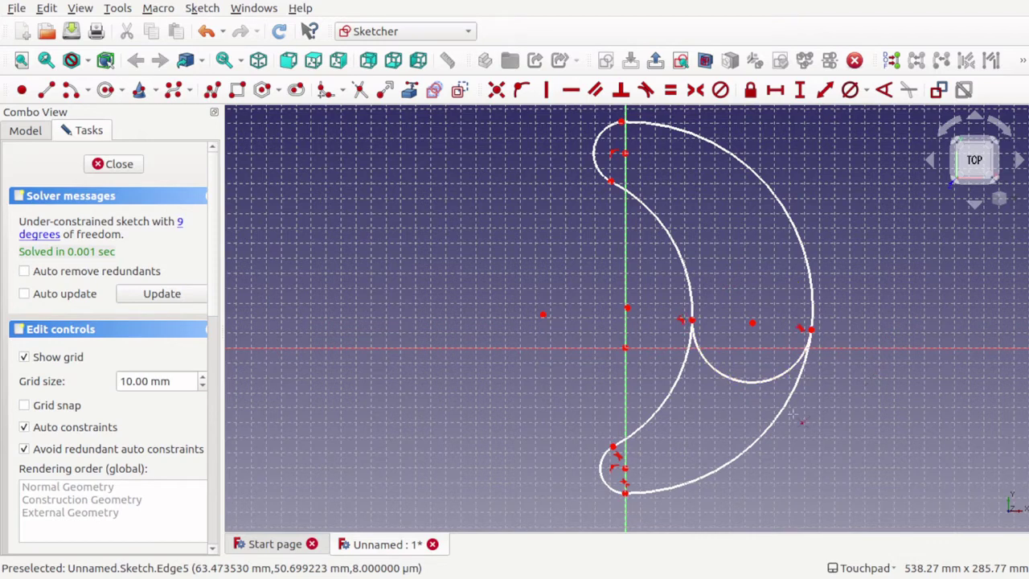
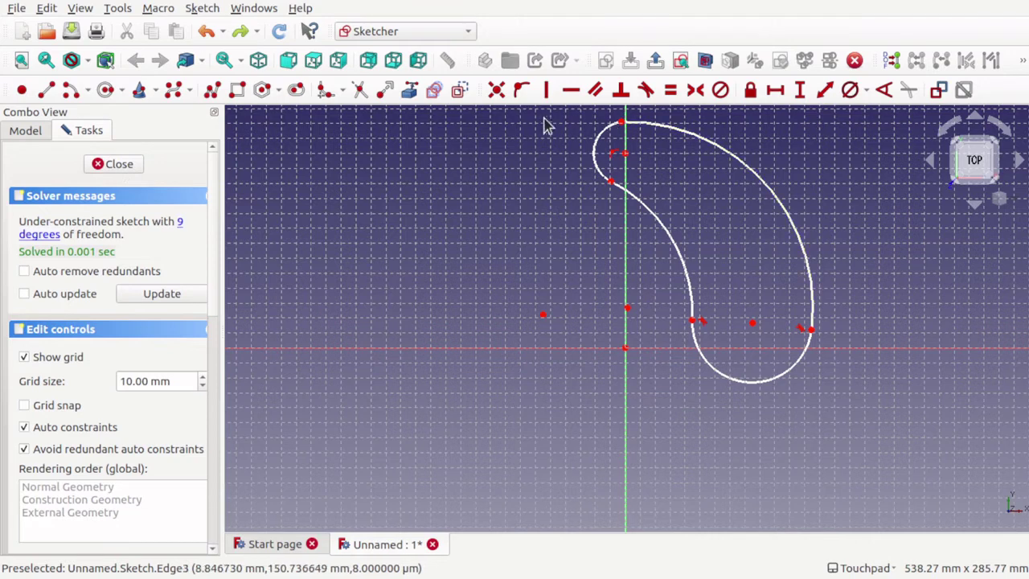
mouse_move(535, 114)
mouse_down()
mouse_move(932, 310)
mouse_move(916, 455)
mouse_up()
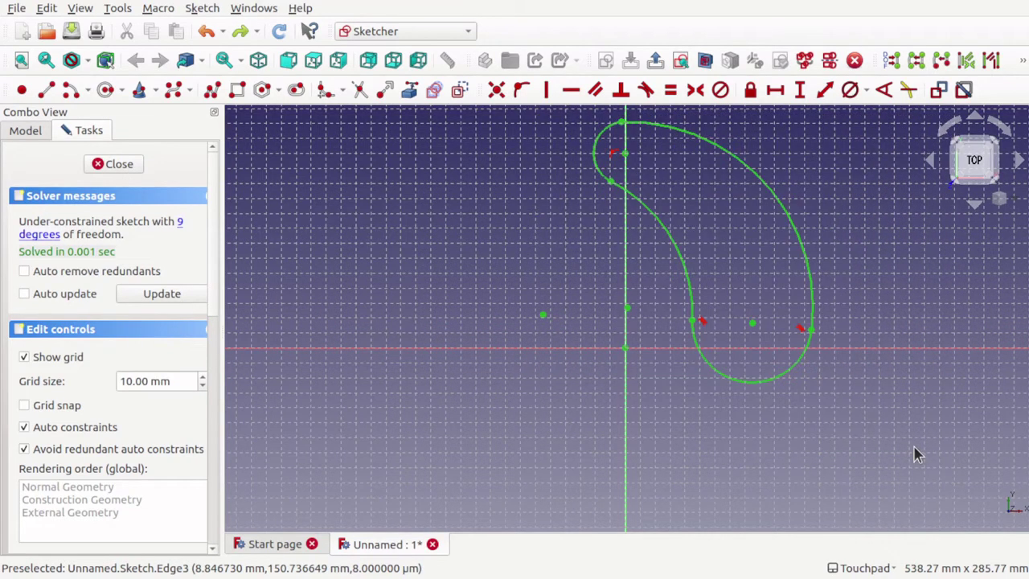
key(Delete)
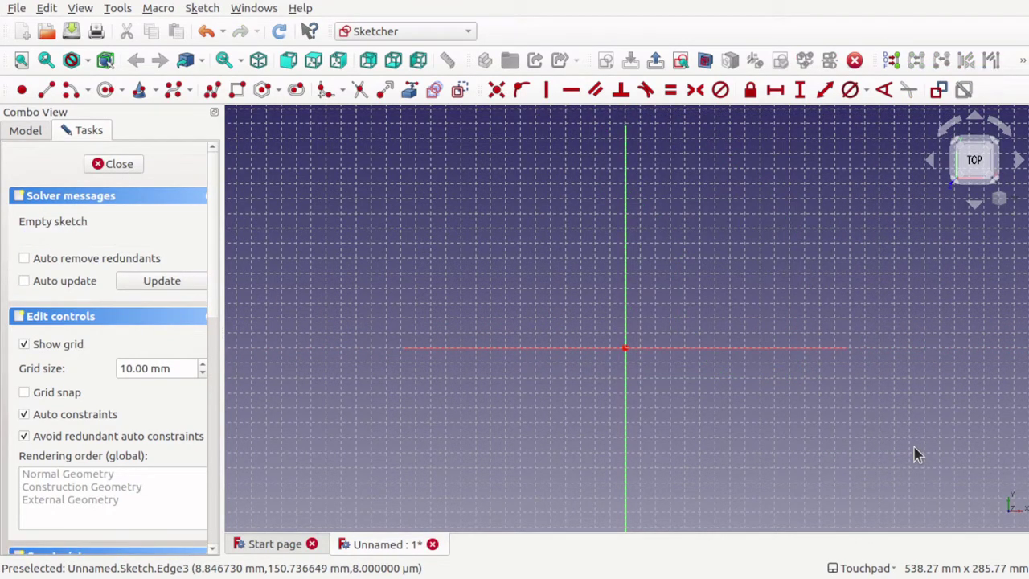
Draw four nearly touching circles left of the vertical axis: large ones above and below, a small one centered on the horizontal axis, and a medium one farther left.
click(104, 93)
click(413, 431)
click(491, 469)
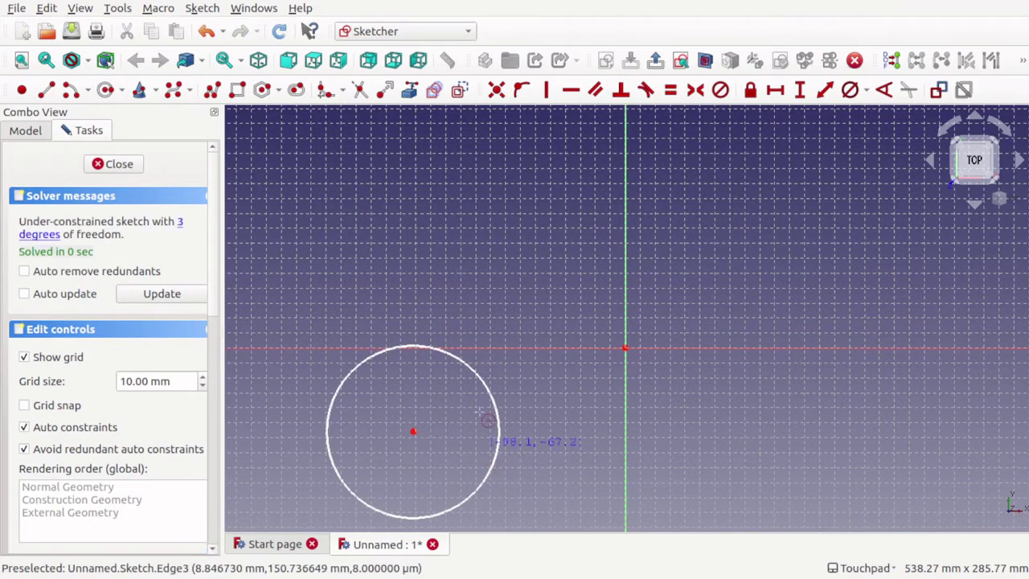
click(474, 219)
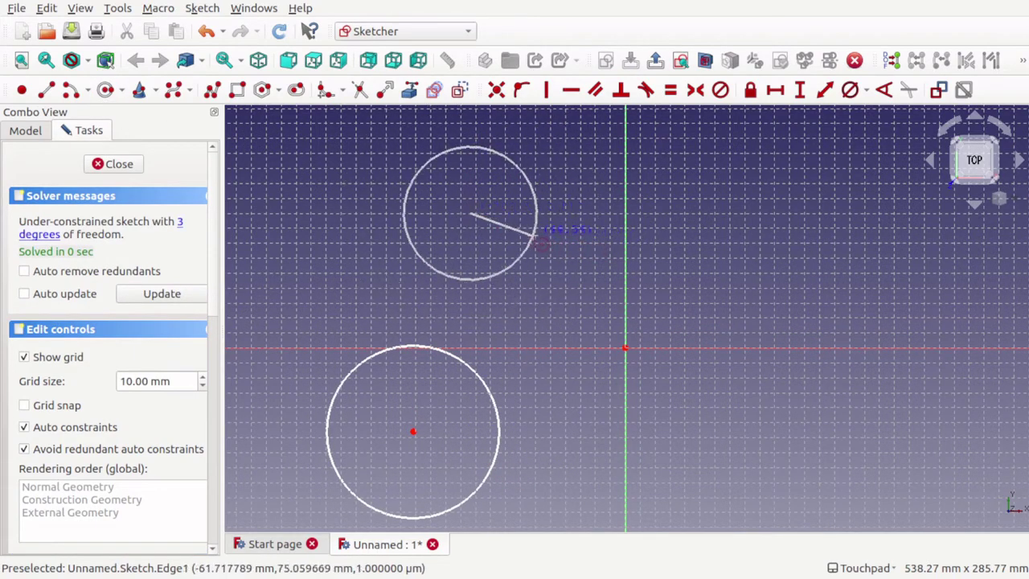
click(559, 242)
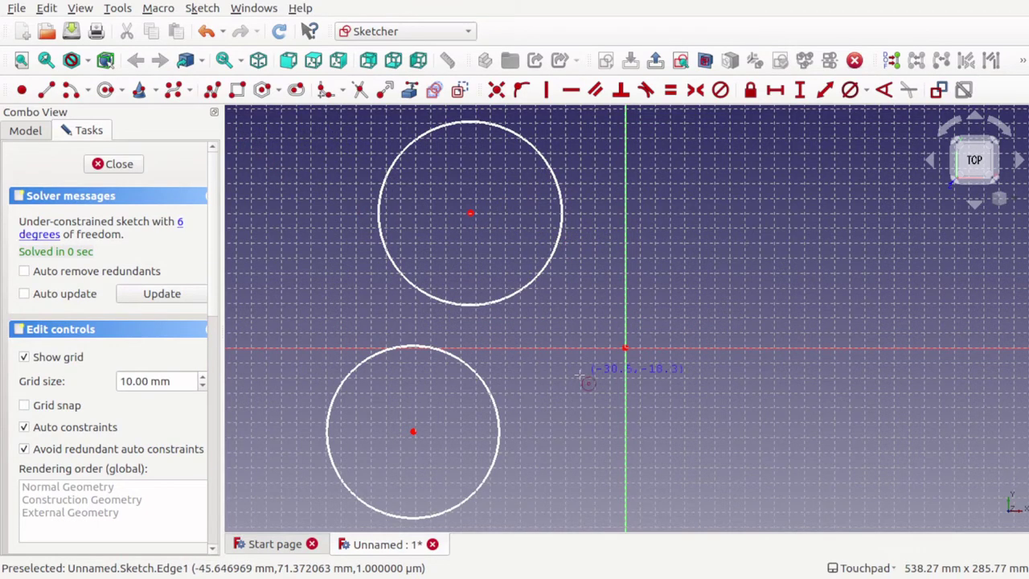
click(491, 348)
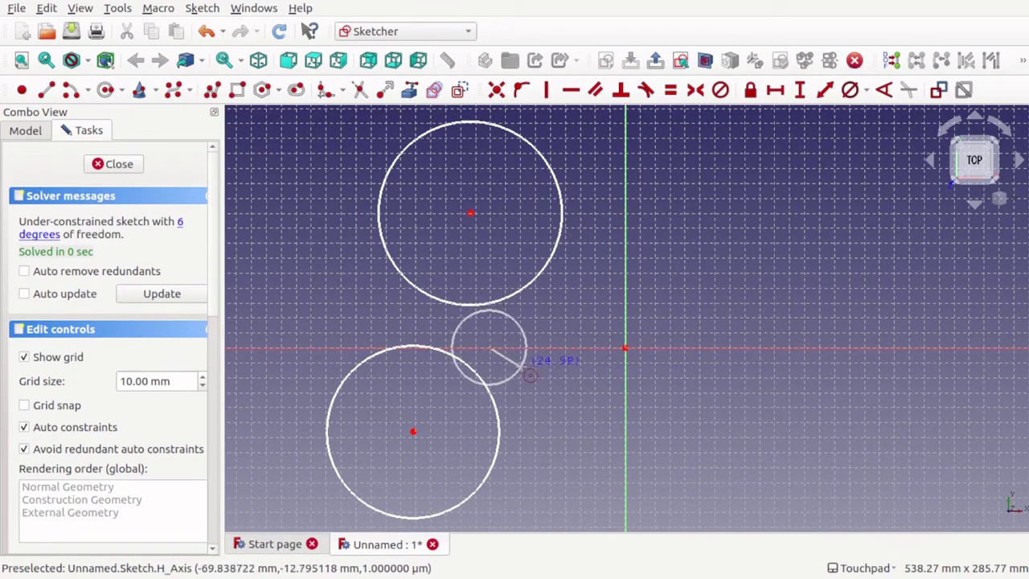
click(525, 372)
click(341, 303)
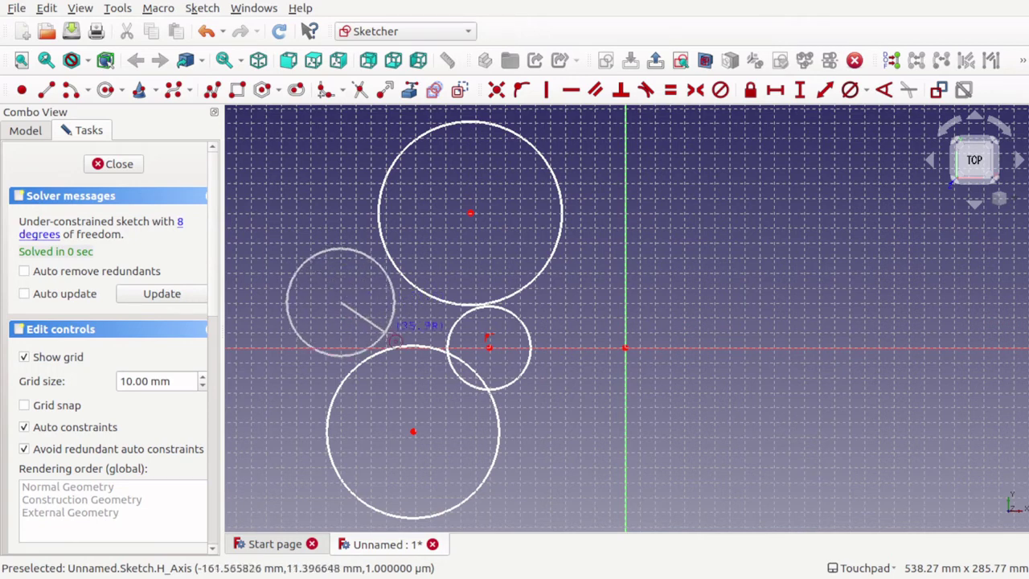
click(400, 337)
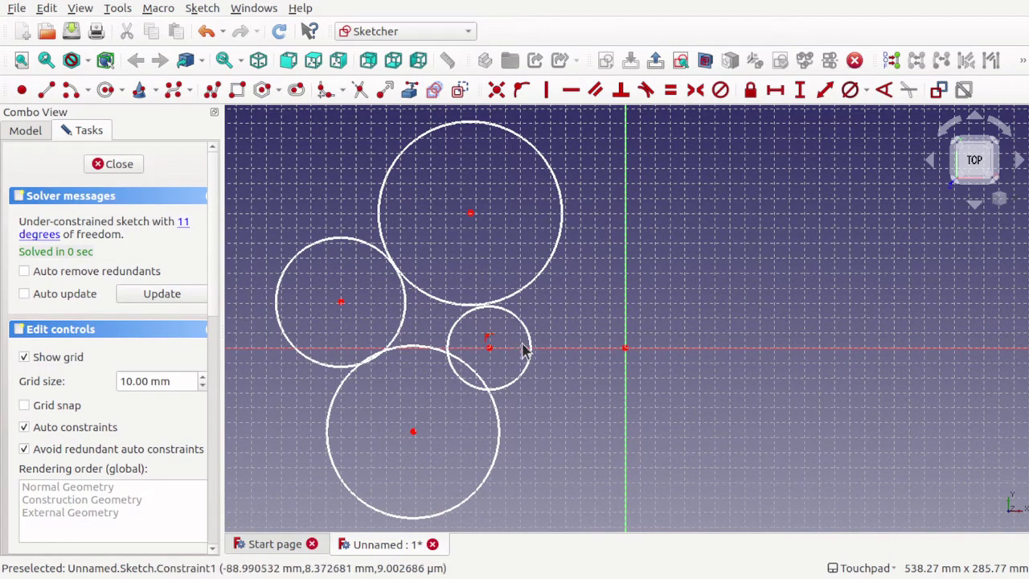
Make the medium left circle tangent to the large upper circle and to the large lower circle.
click(381, 256)
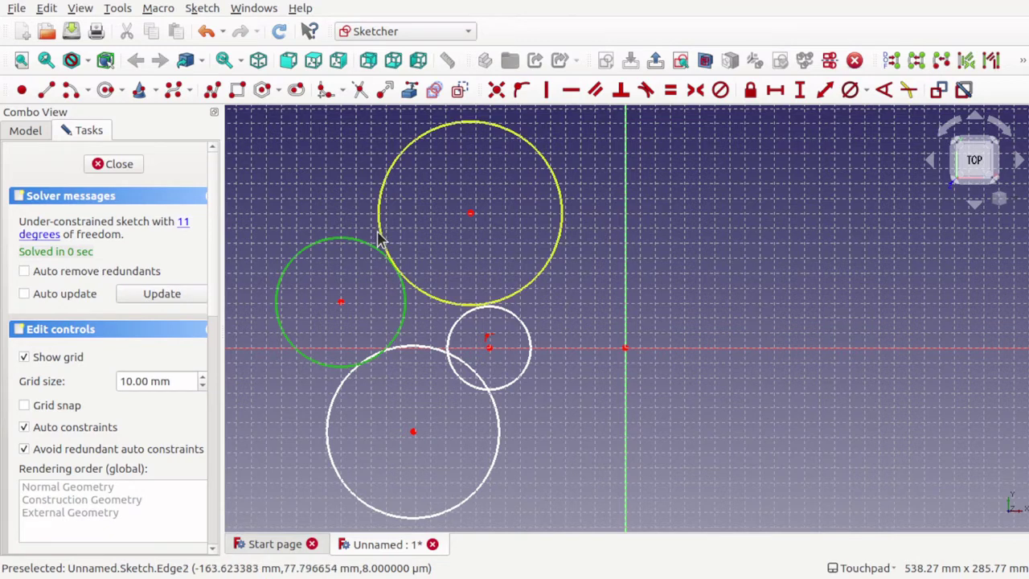
click(377, 236)
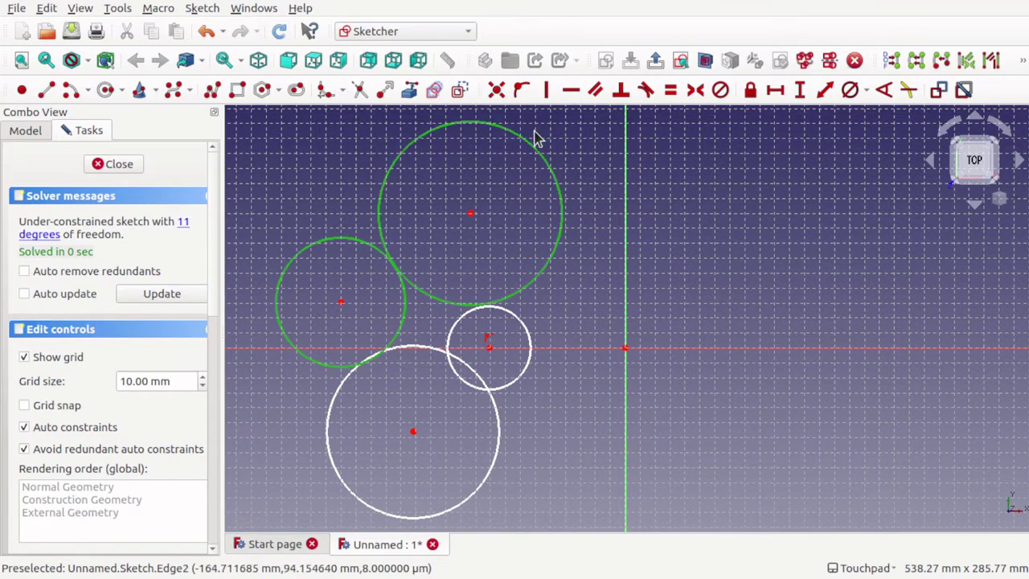
click(647, 89)
click(334, 372)
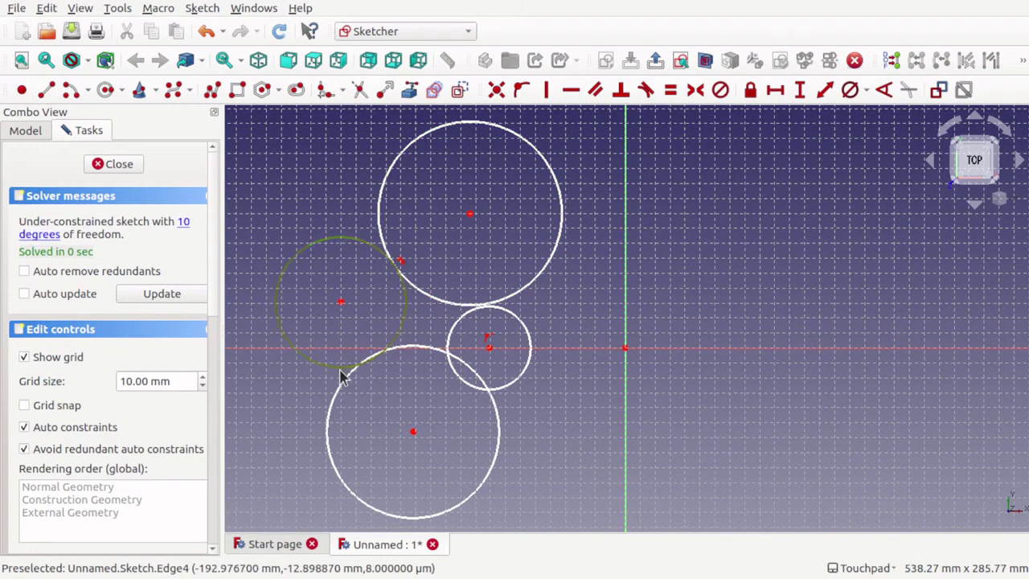
click(345, 381)
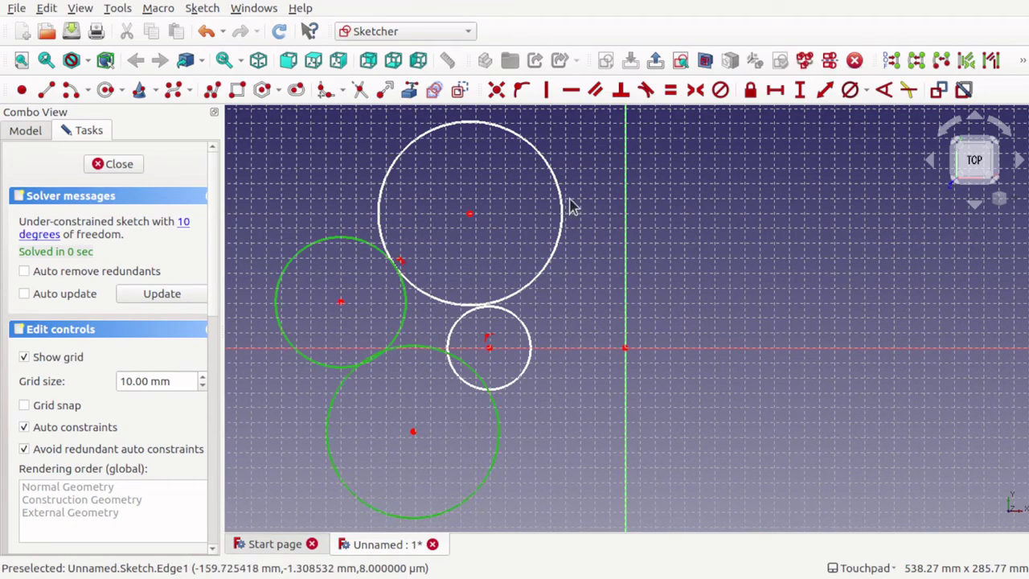
click(647, 89)
Make the small circle on the horizontal axis tangent to the large upper circle and to the large lower circle.
click(518, 322)
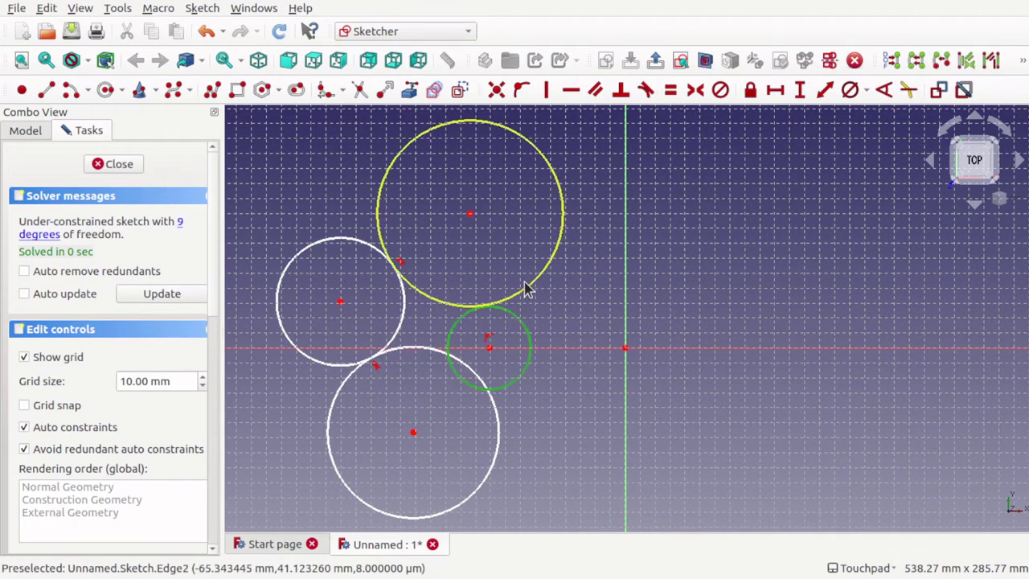
click(527, 289)
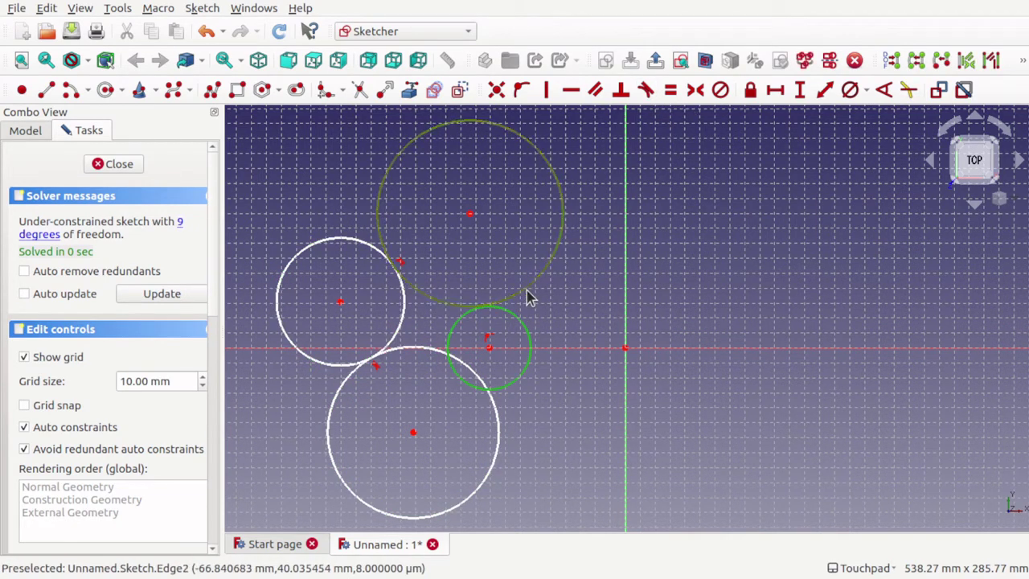
click(647, 89)
click(496, 450)
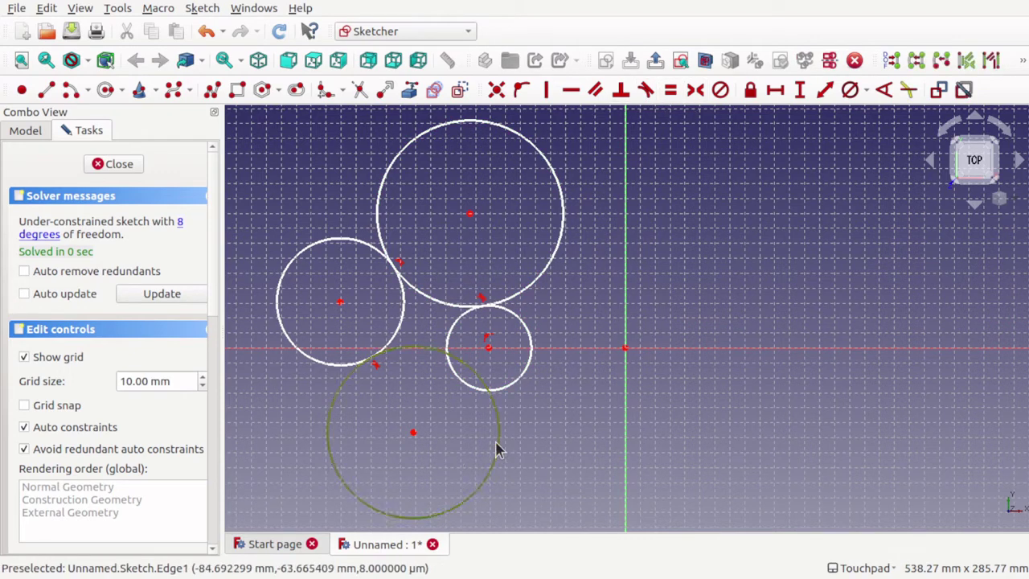
click(454, 375)
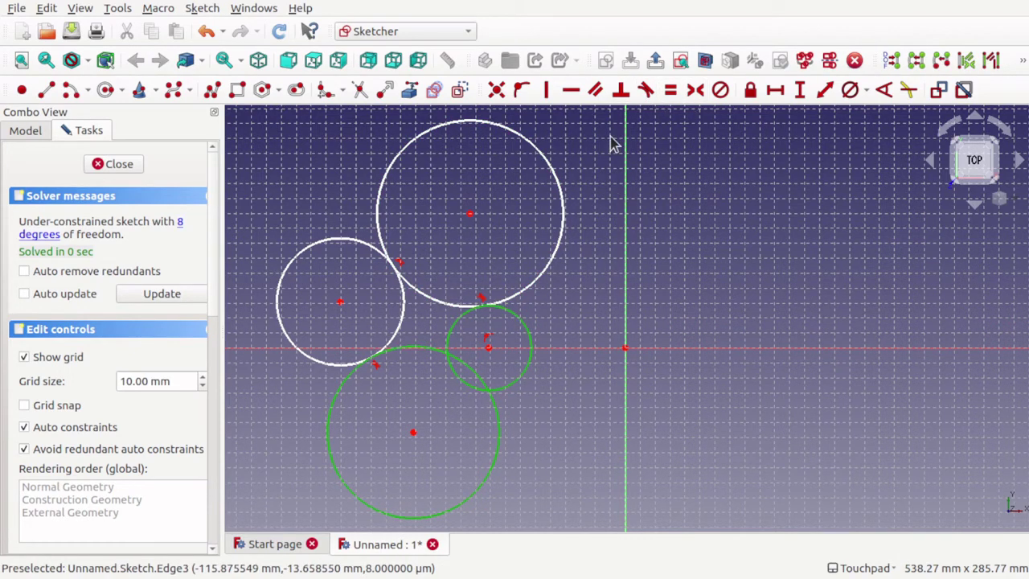
click(647, 89)
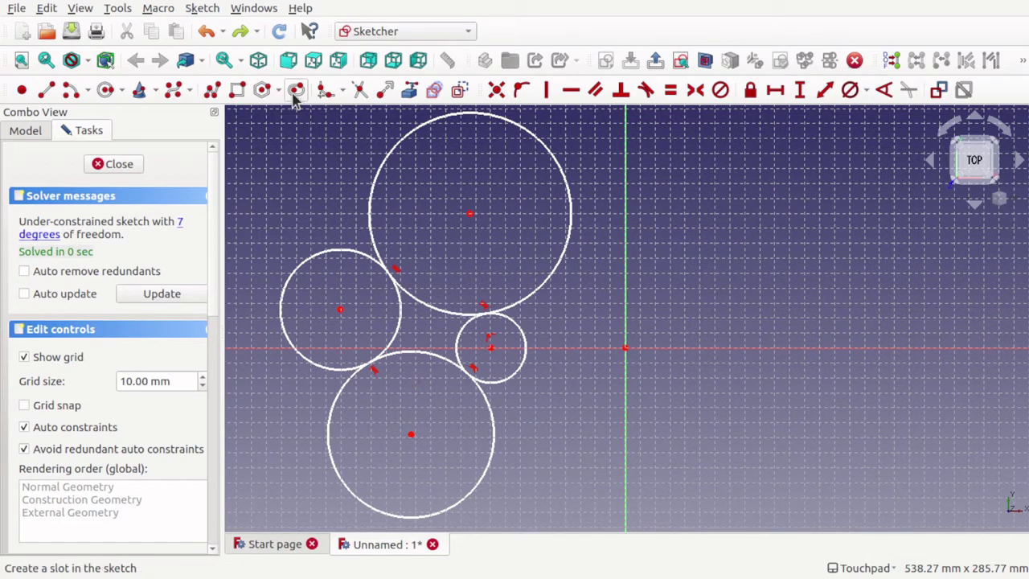
Trim away the outer arcs of the large upper and lower circles and the inner arc of the left circle.
click(359, 90)
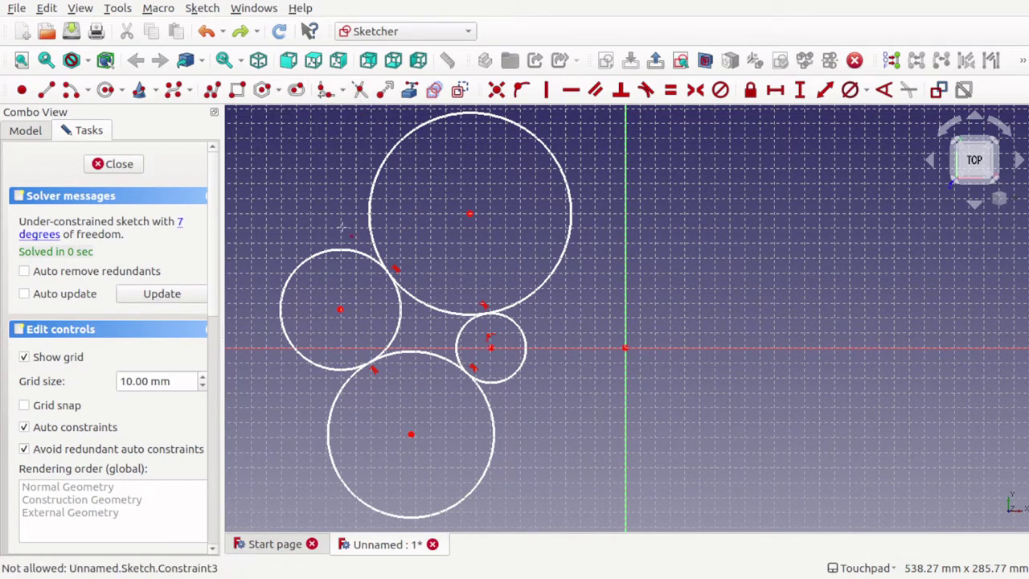
click(399, 338)
click(383, 164)
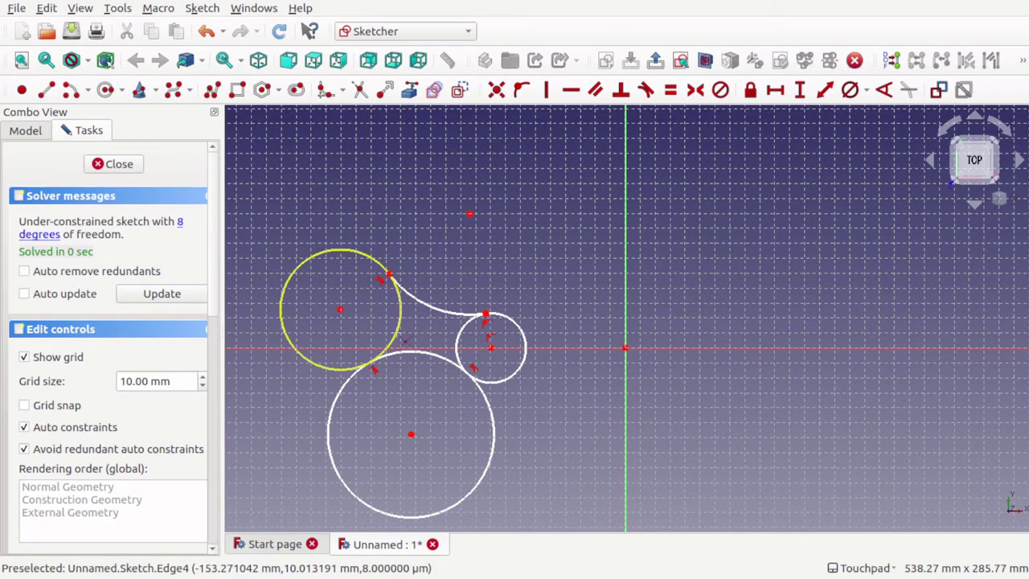
click(402, 340)
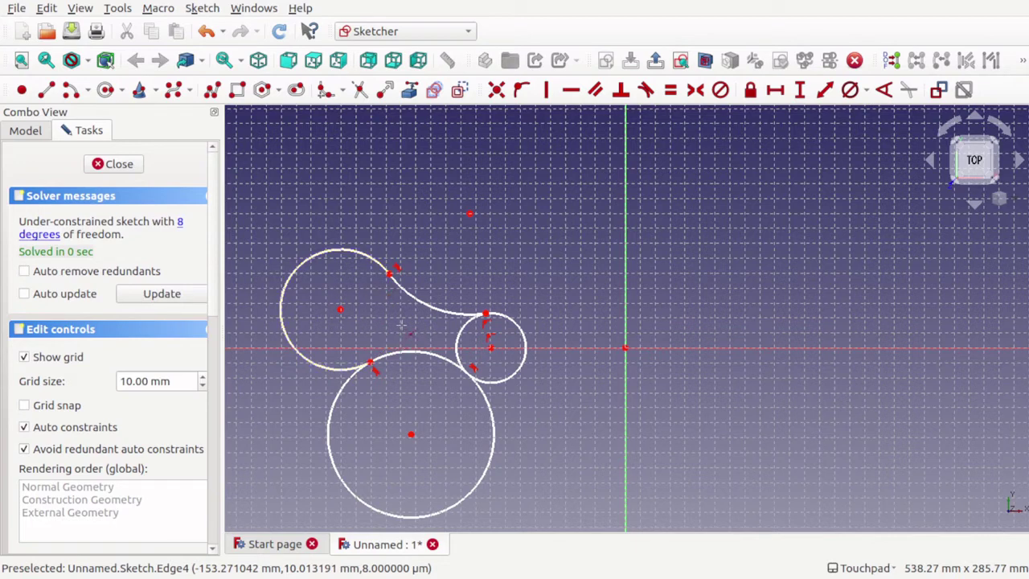
click(329, 456)
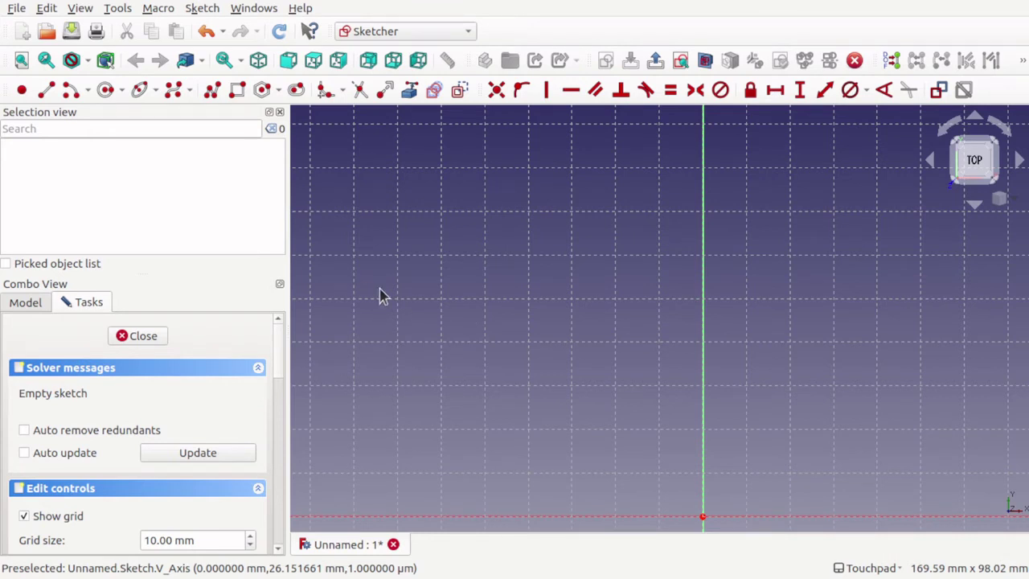
Draw a tilted ellipse by center, major radius and point left of the vertical axis, with radii of about 26.3 mm and 8.6 mm.
click(155, 91)
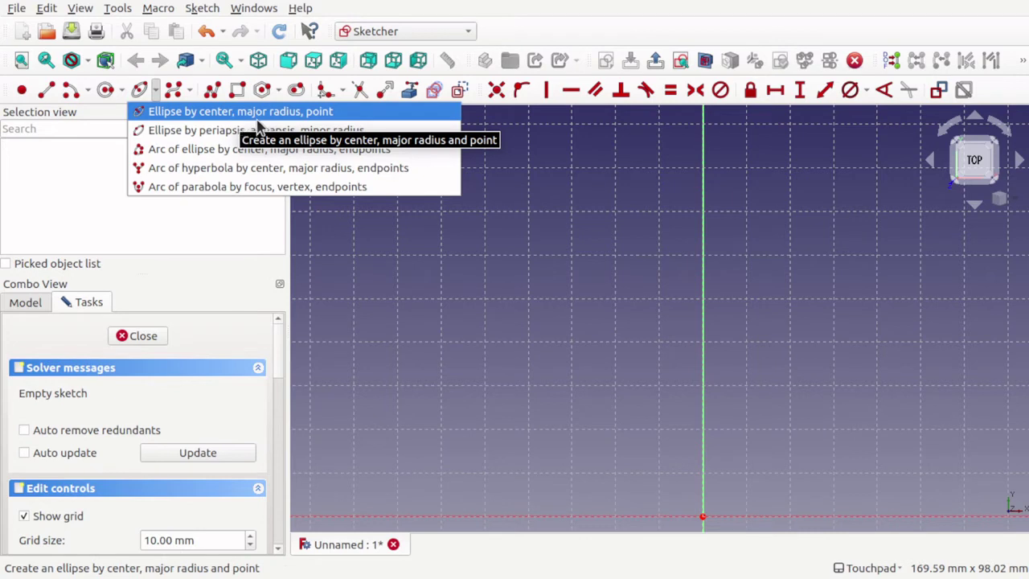
click(328, 119)
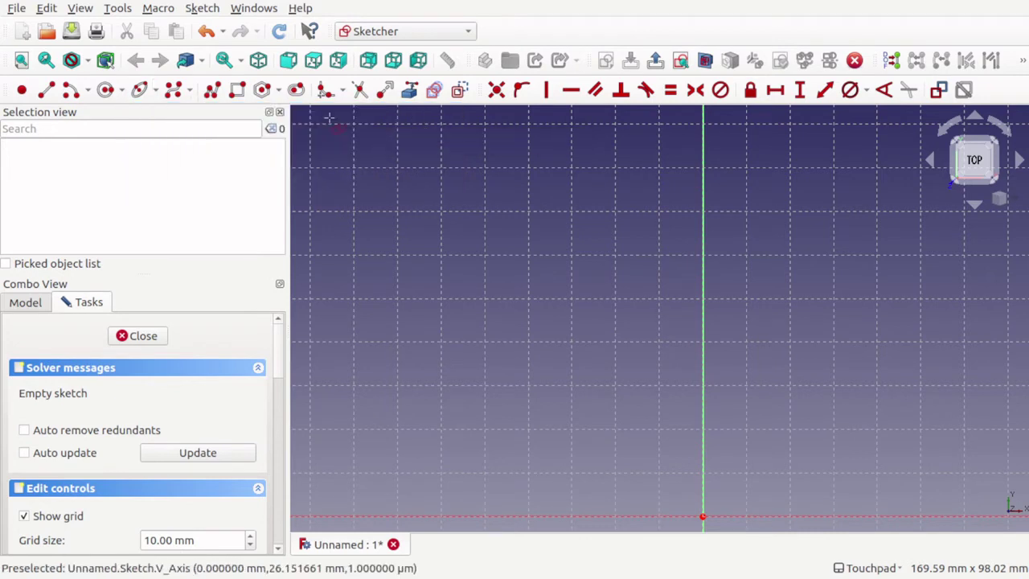
click(446, 324)
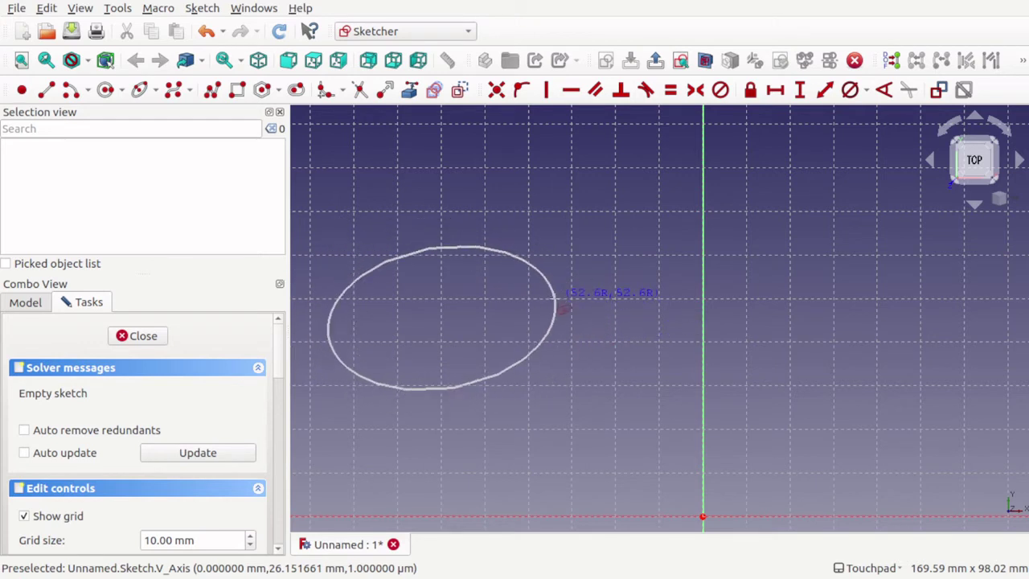
click(561, 307)
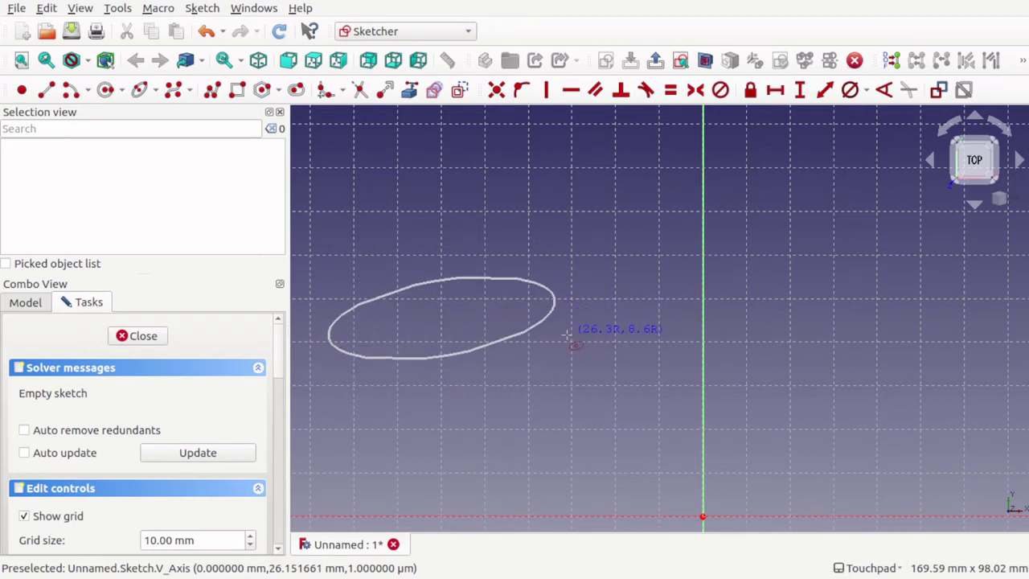
click(566, 334)
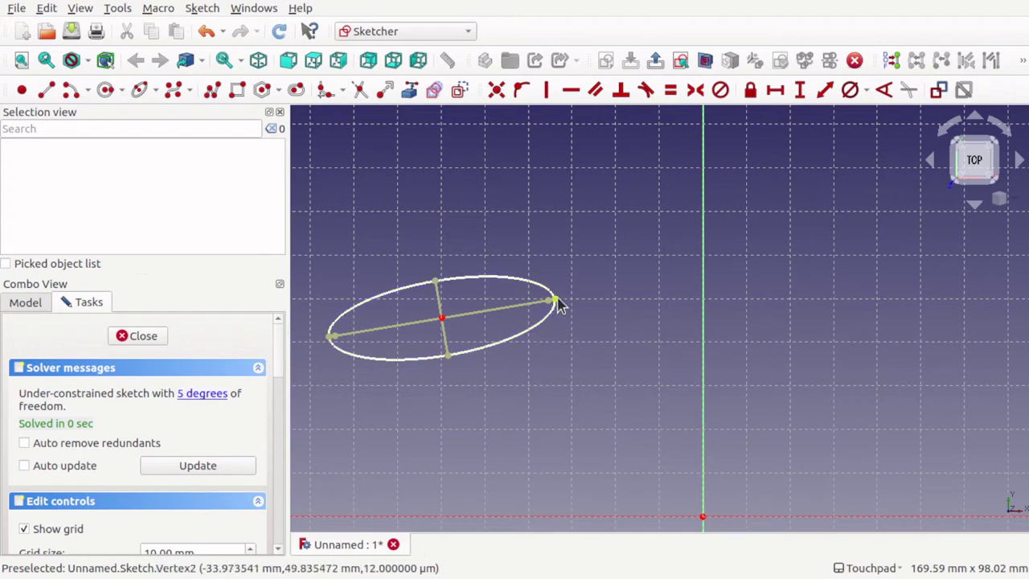
Constrain the length of the ellipse's minor axis to 20 mm.
click(556, 301)
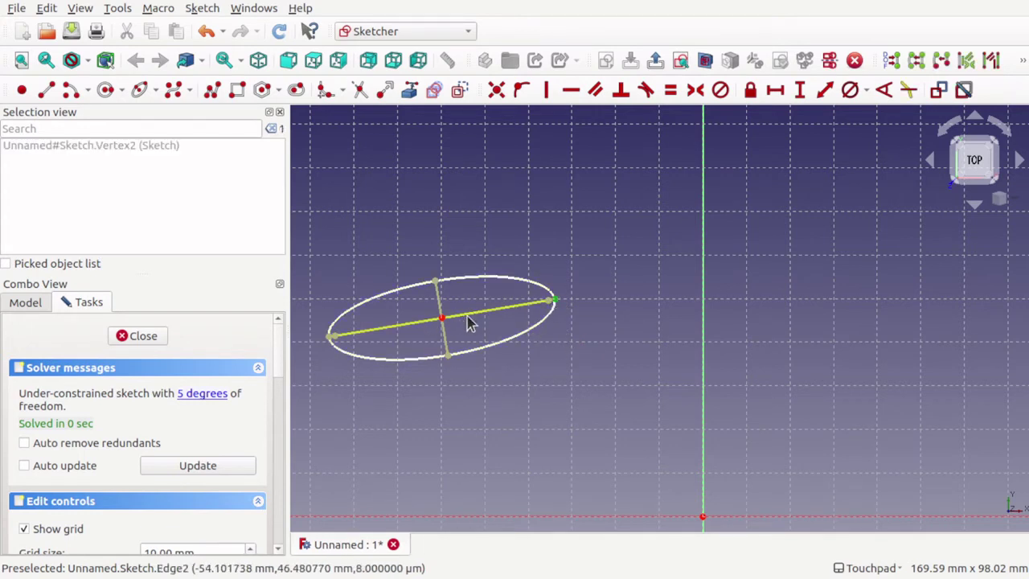
click(557, 380)
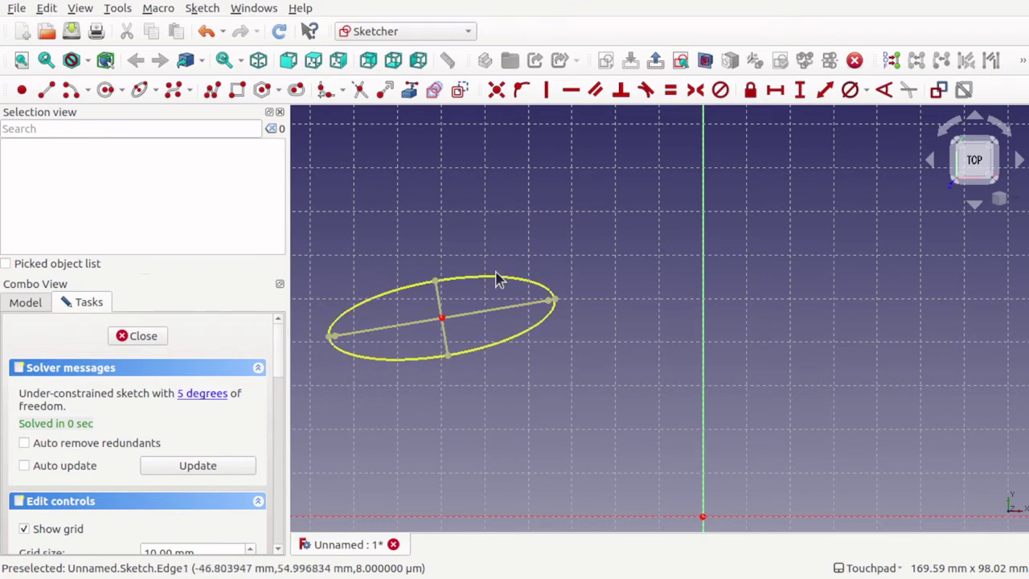
click(437, 303)
click(825, 89)
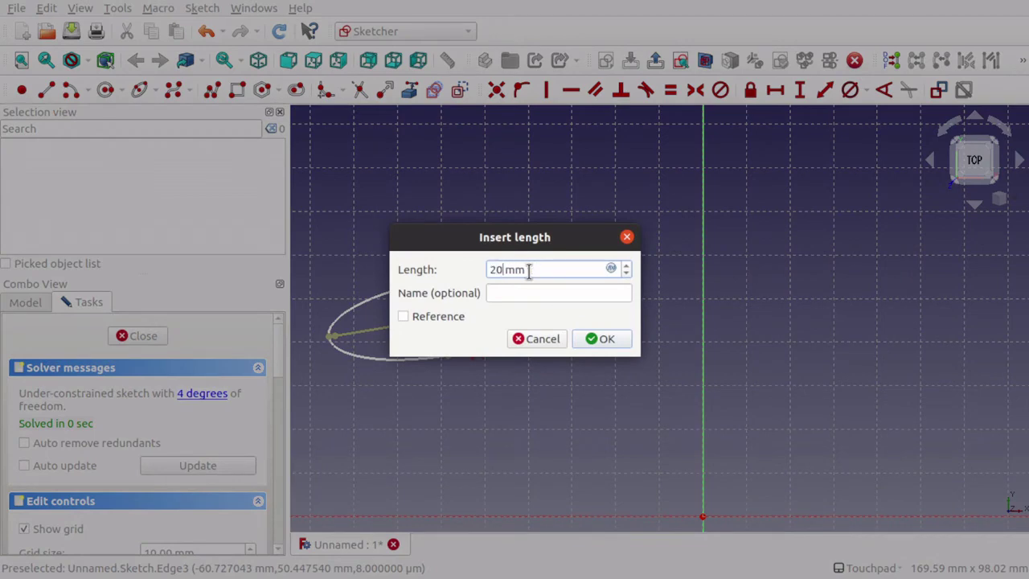
key(Return)
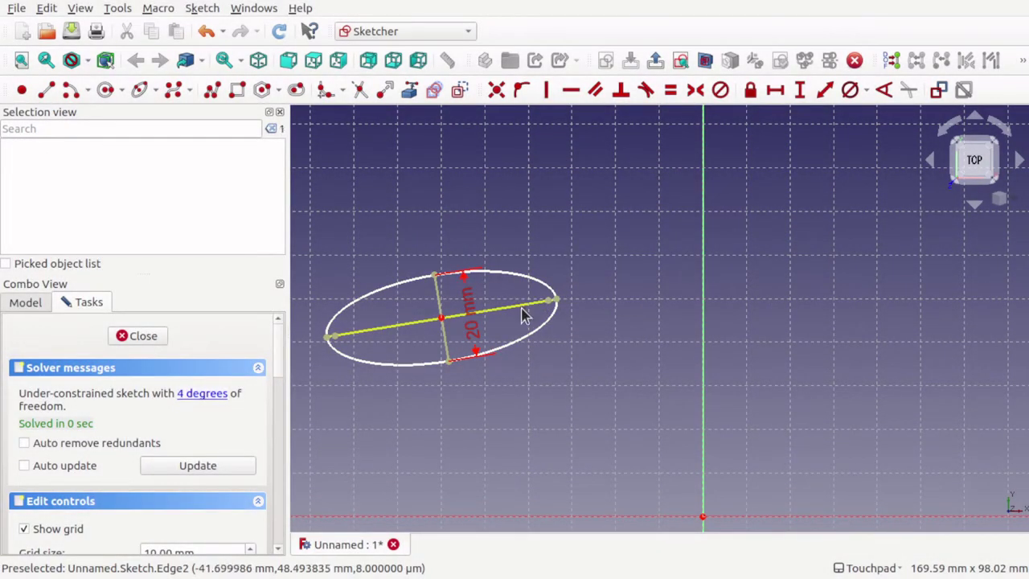
Constrain the length of the ellipse's major axis to 50 mm, and shift the ellipse toward the vertical axis with a steeper tilt.
click(521, 313)
click(524, 306)
click(523, 306)
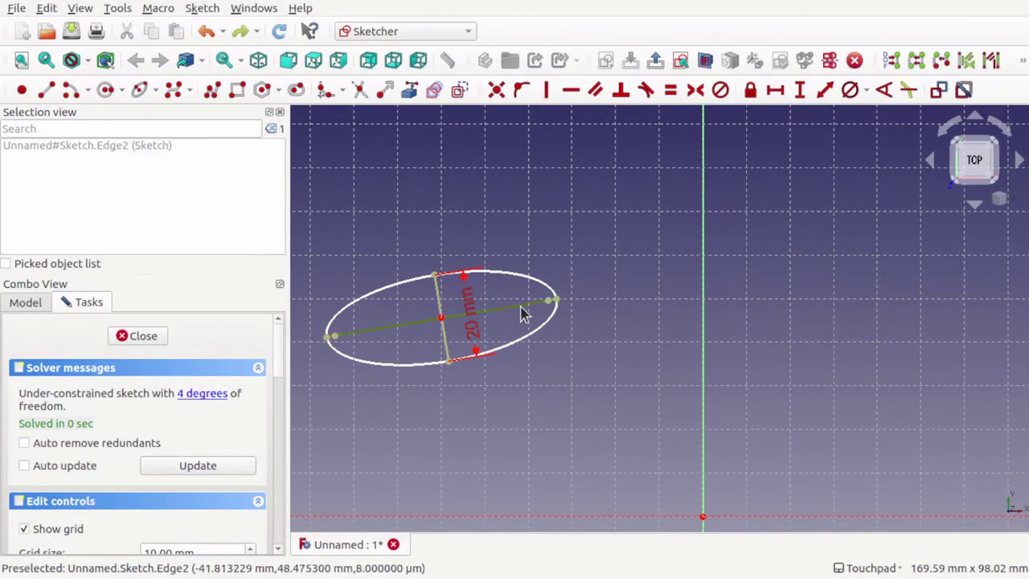
click(825, 91)
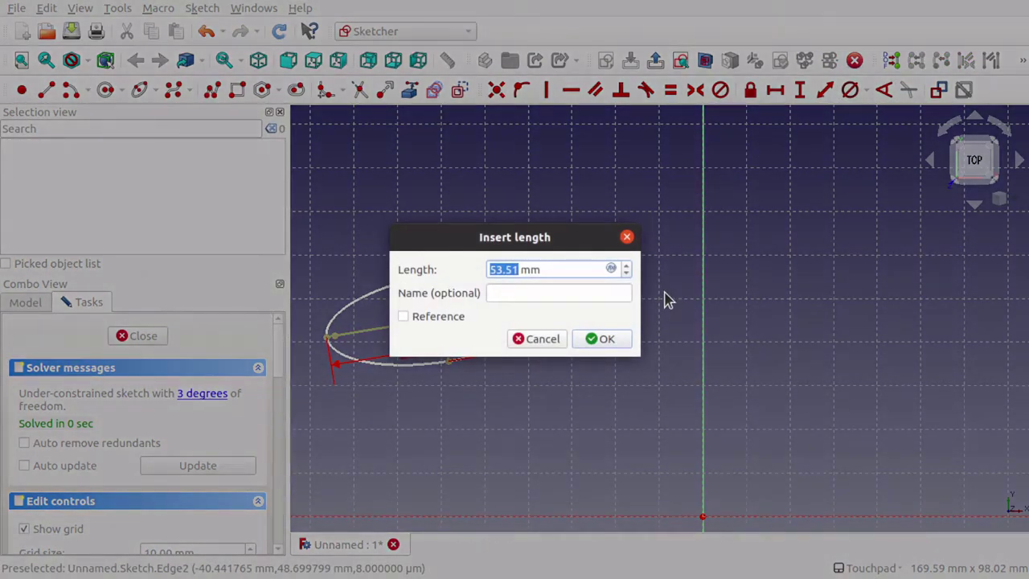
text(50)
key(Return)
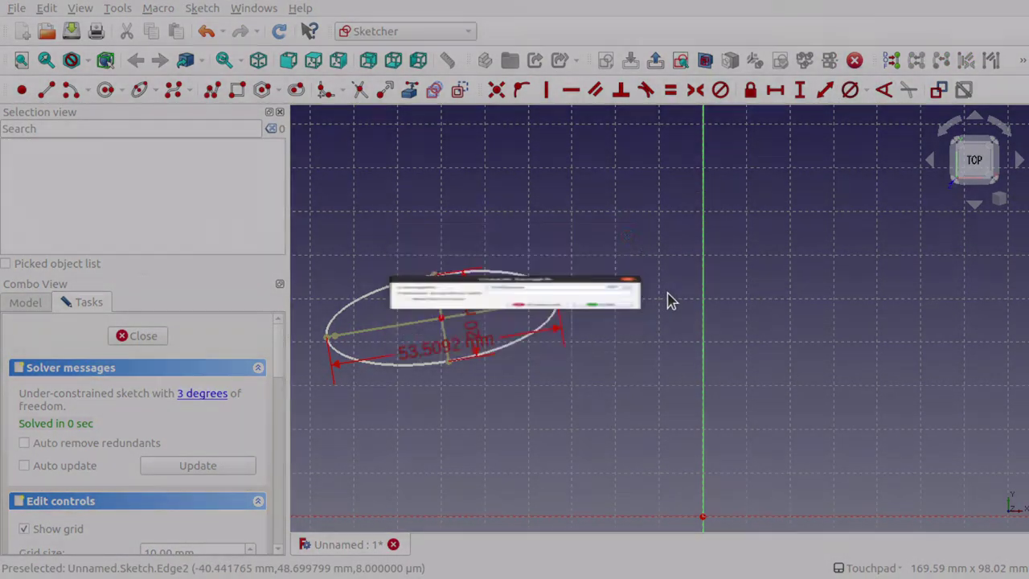
drag(538, 289, 558, 324)
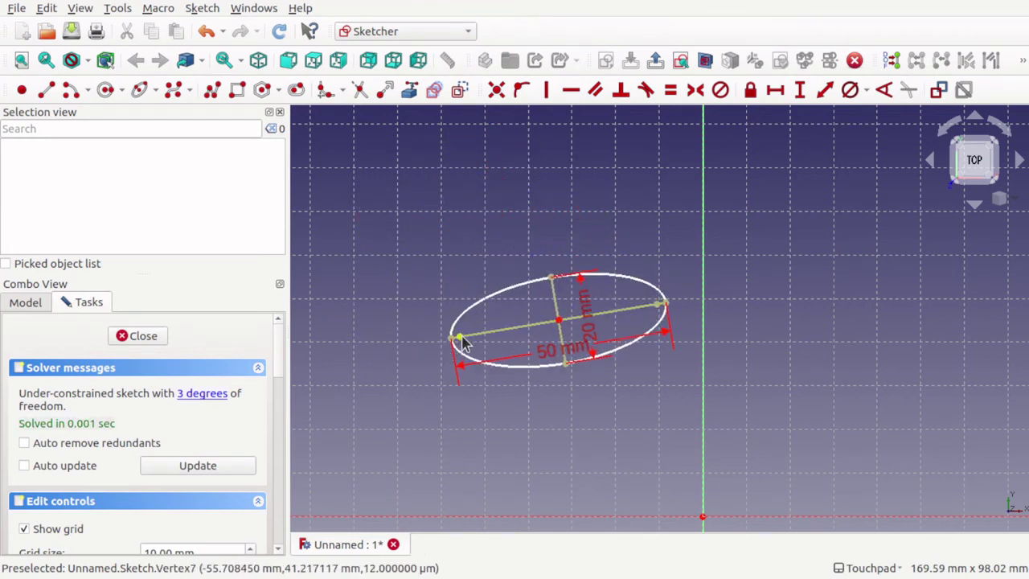
drag(463, 339, 400, 374)
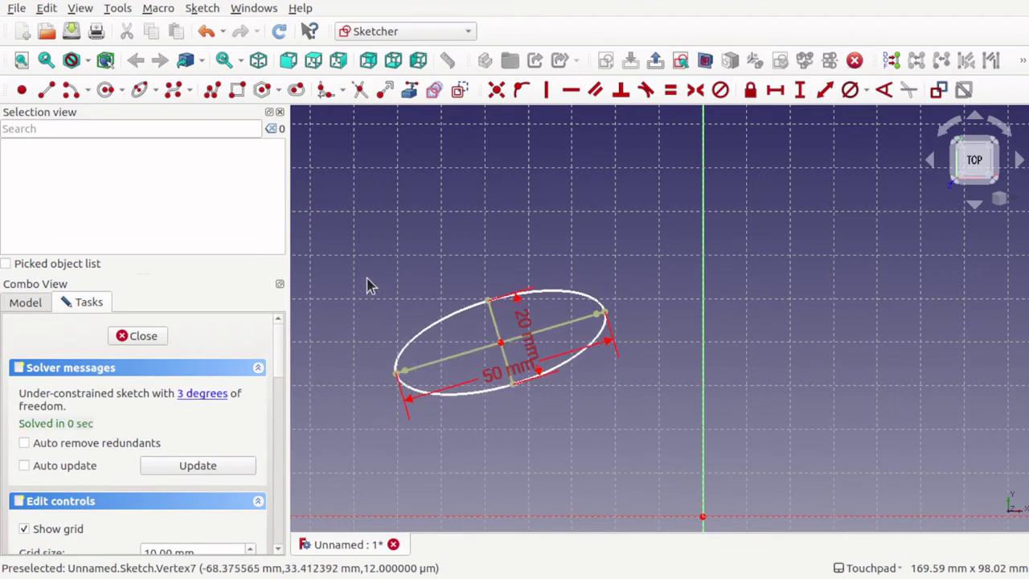
Clone the whole dimensioned ellipse to the right of it, and tilt the clone downward across the vertical axis.
drag(362, 265, 674, 414)
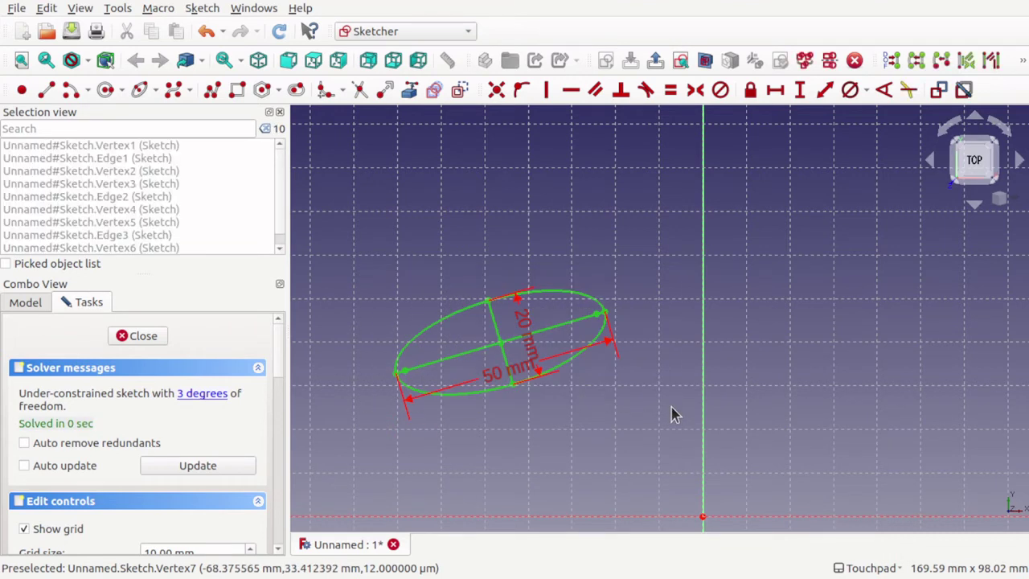
key(z)
key(l)
click(770, 320)
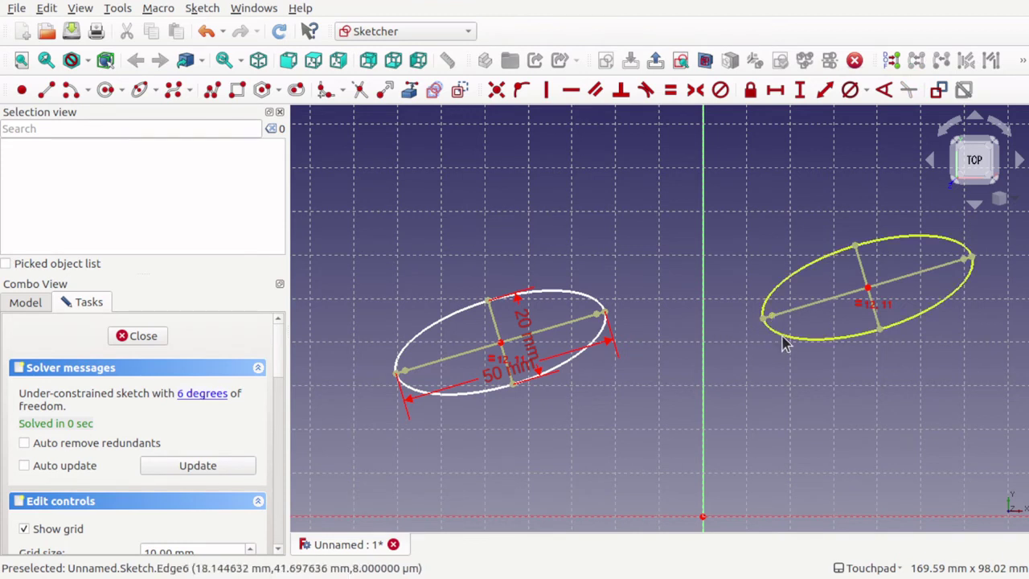
drag(783, 344, 784, 286)
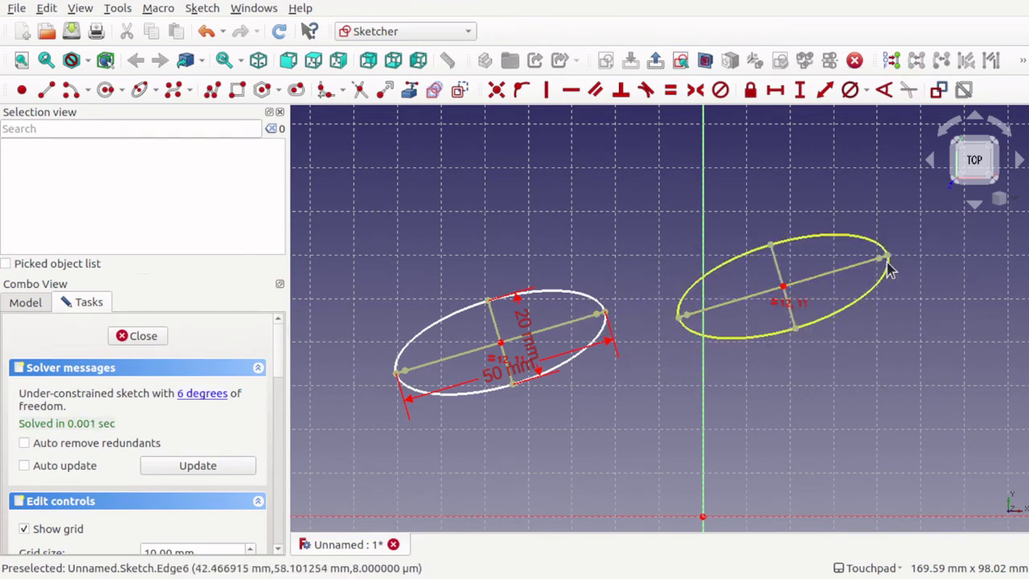
drag(893, 262, 891, 338)
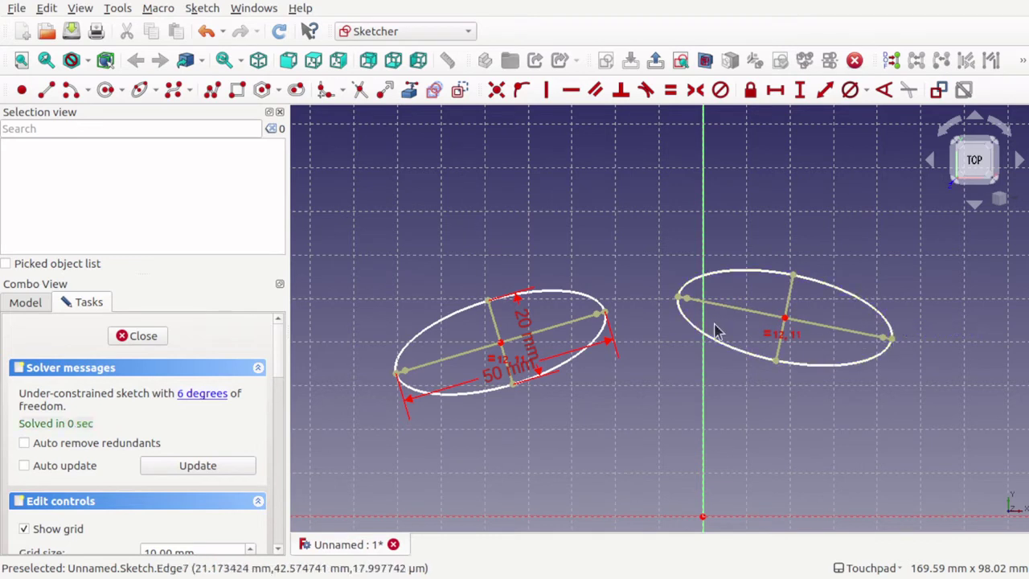
Make the original ellipse and its clone tangent at the clone's left major-axis endpoint.
click(582, 301)
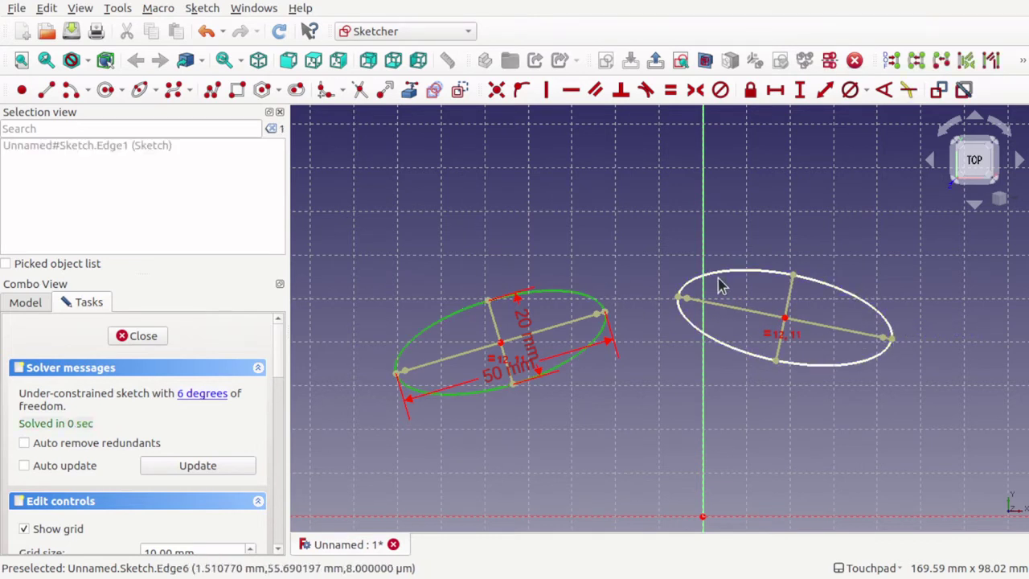
click(746, 278)
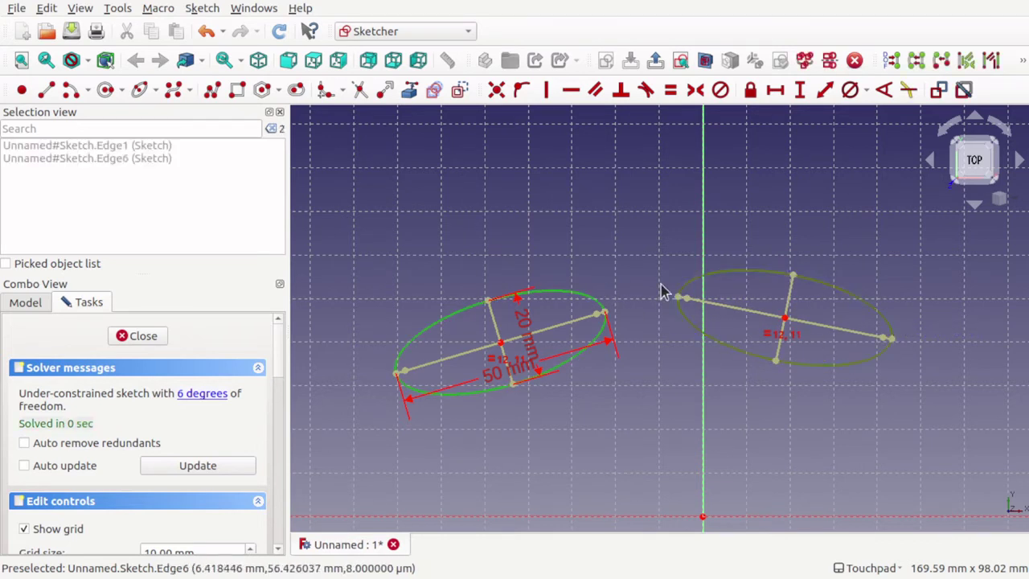
click(676, 300)
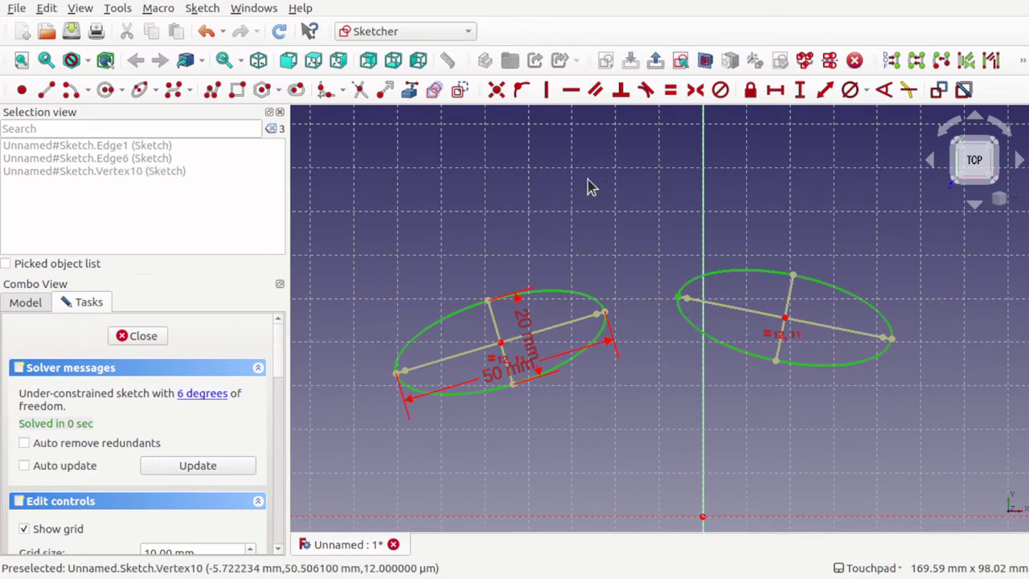
click(645, 96)
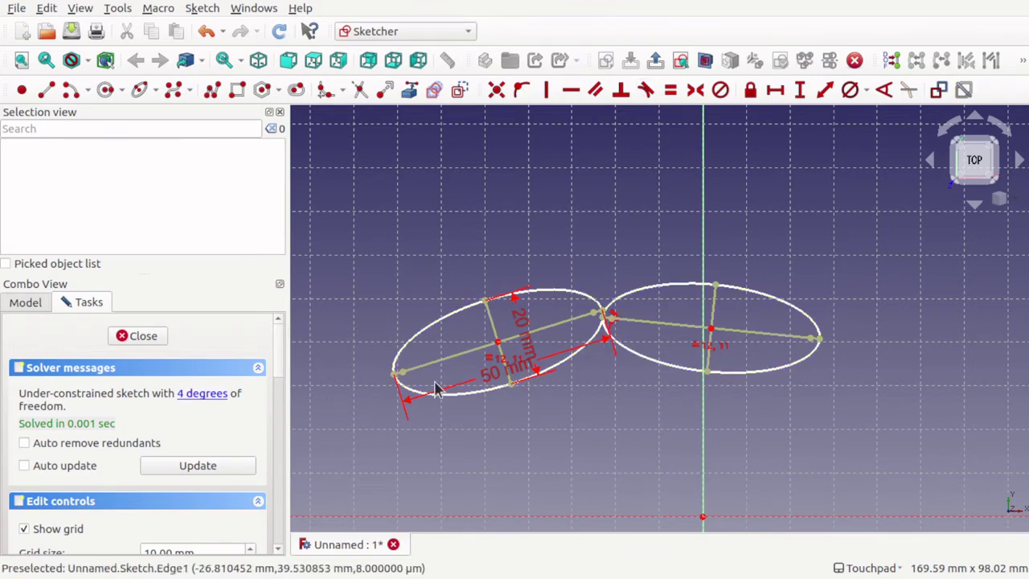
Move the two tangent ellipses around each other until the dimensioned ellipse's right end reaches the vertical axis.
drag(414, 392, 711, 205)
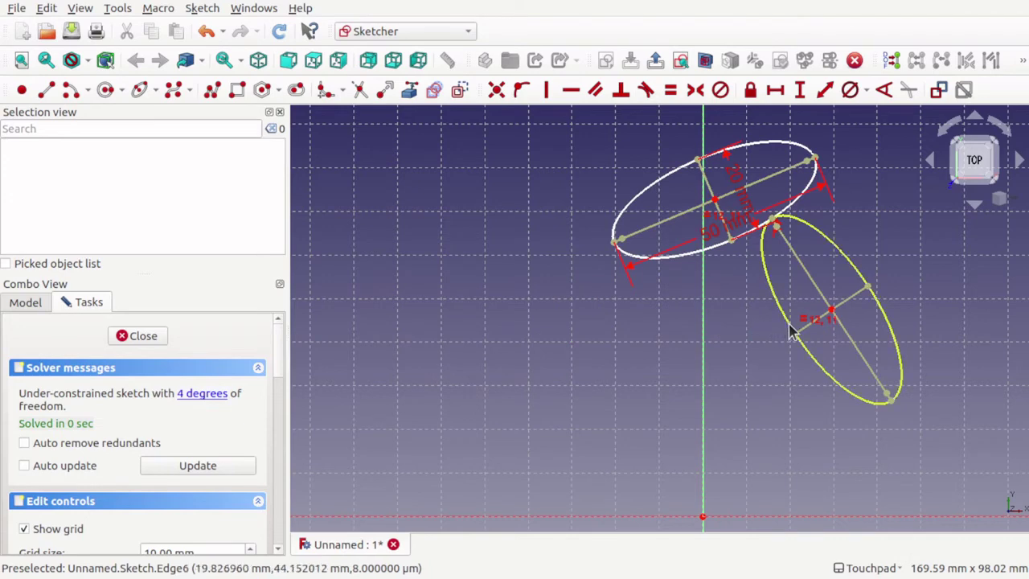
drag(793, 329, 428, 376)
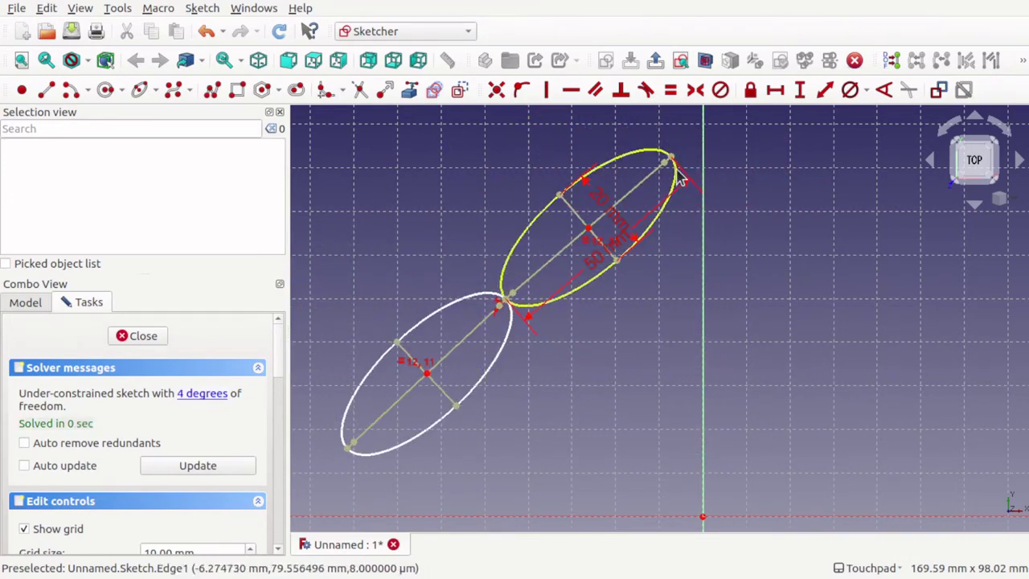
drag(677, 179, 708, 288)
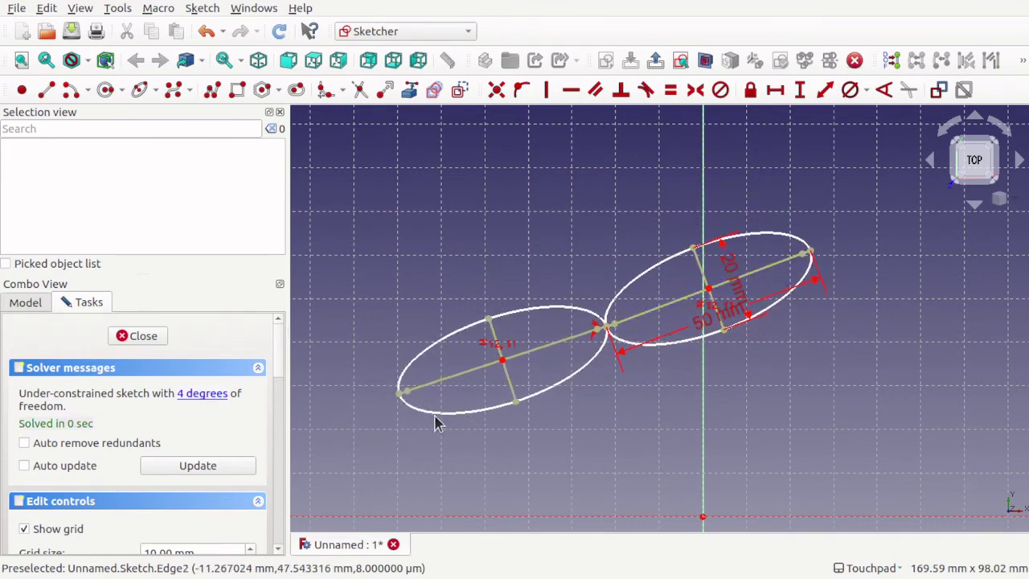
drag(436, 420, 408, 213)
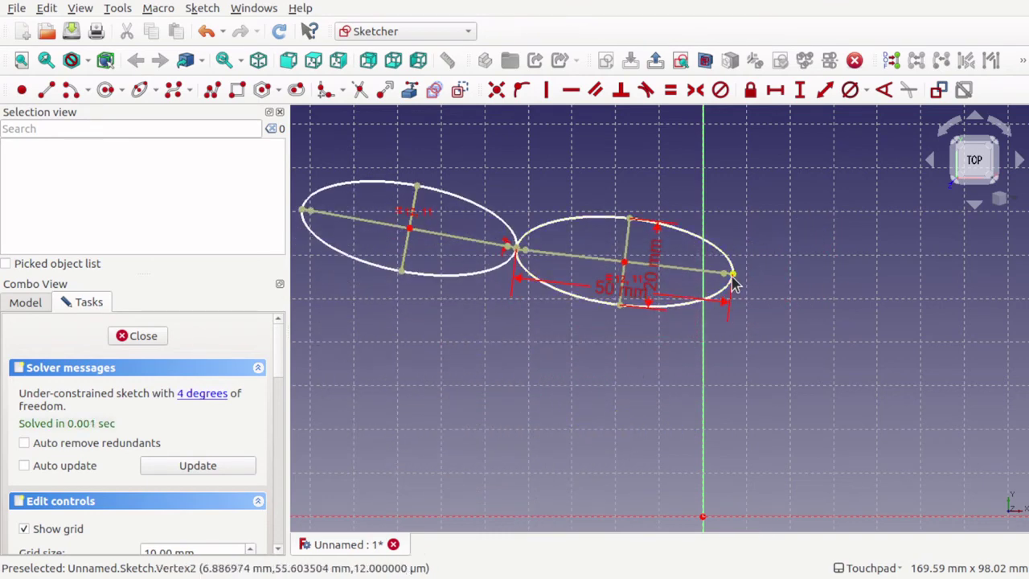
drag(734, 280, 704, 278)
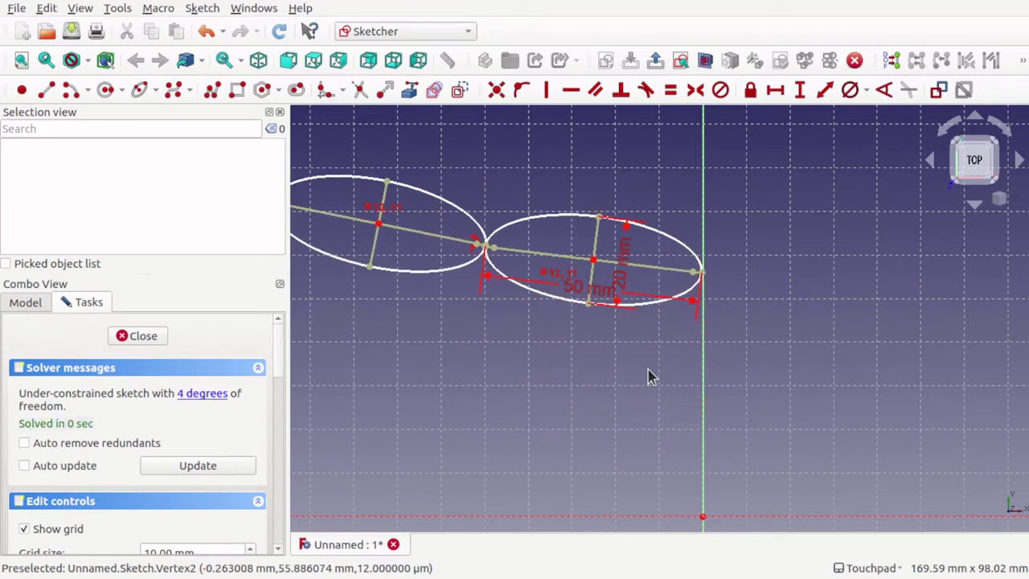
Clone the dimensioned ellipse with its major and minor axes, placing the clone below and right of the vertical axis.
mouse_move(487, 173)
mouse_down()
mouse_move(763, 319)
mouse_move(788, 348)
mouse_up()
click(625, 349)
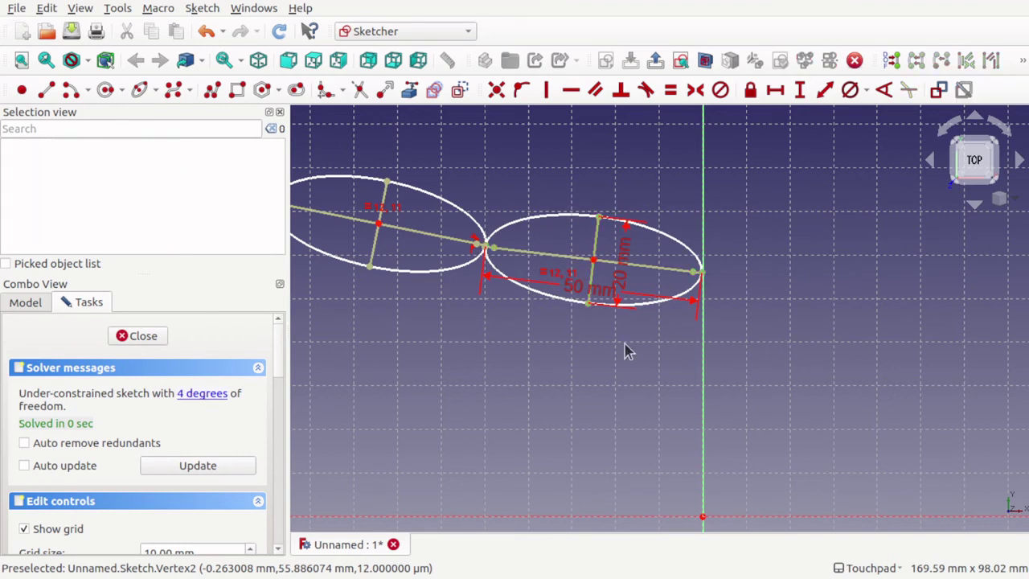
click(642, 305)
click(560, 261)
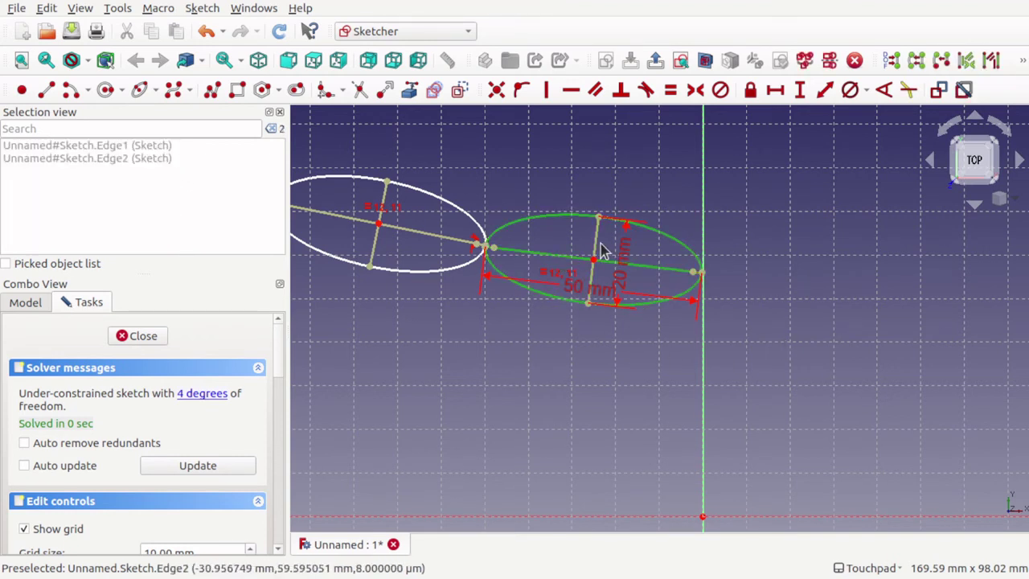
click(596, 249)
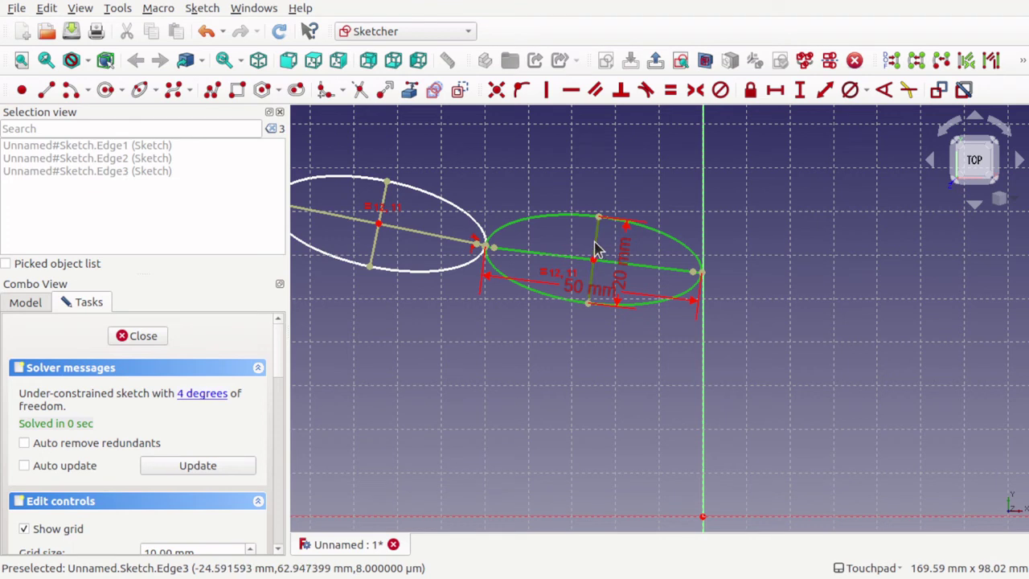
key(ctrl+c)
click(838, 376)
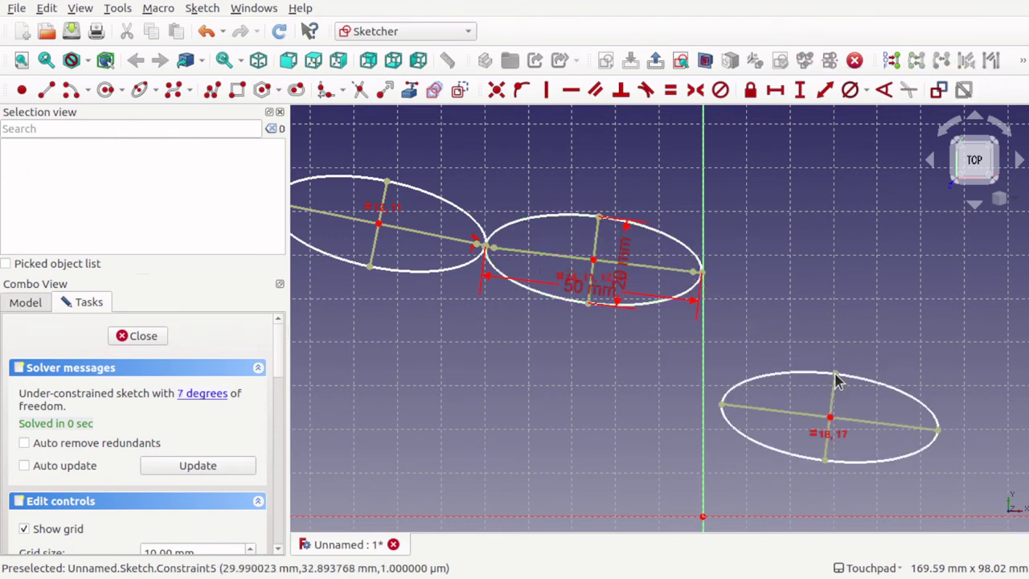
Make the dimensioned ellipse tangent to the new clone at the clone's left major-axis endpoint, and pull the three-ellipse chain into a nearly straight row.
click(685, 251)
click(729, 397)
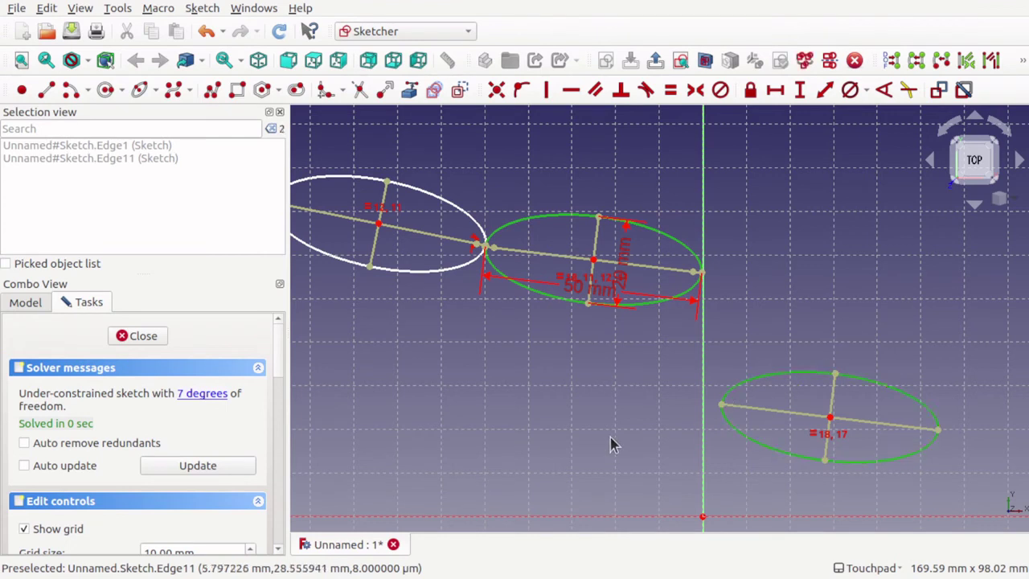
click(726, 410)
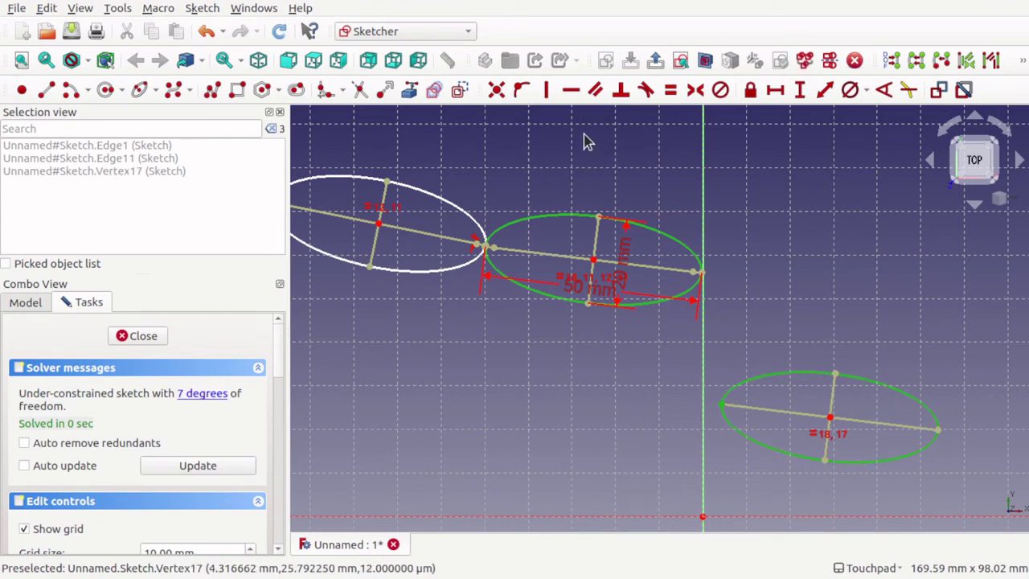
click(650, 89)
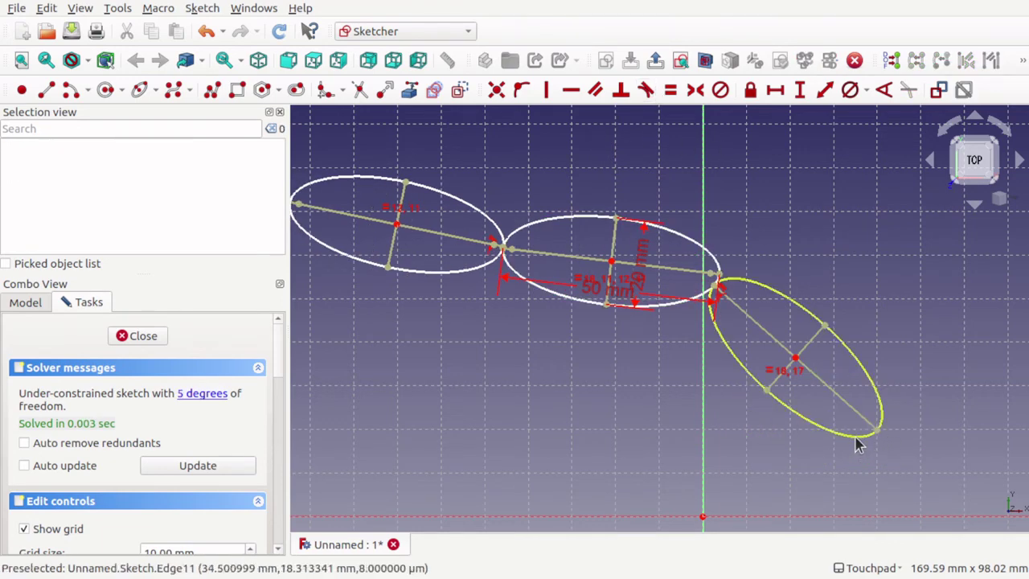
drag(856, 442, 925, 184)
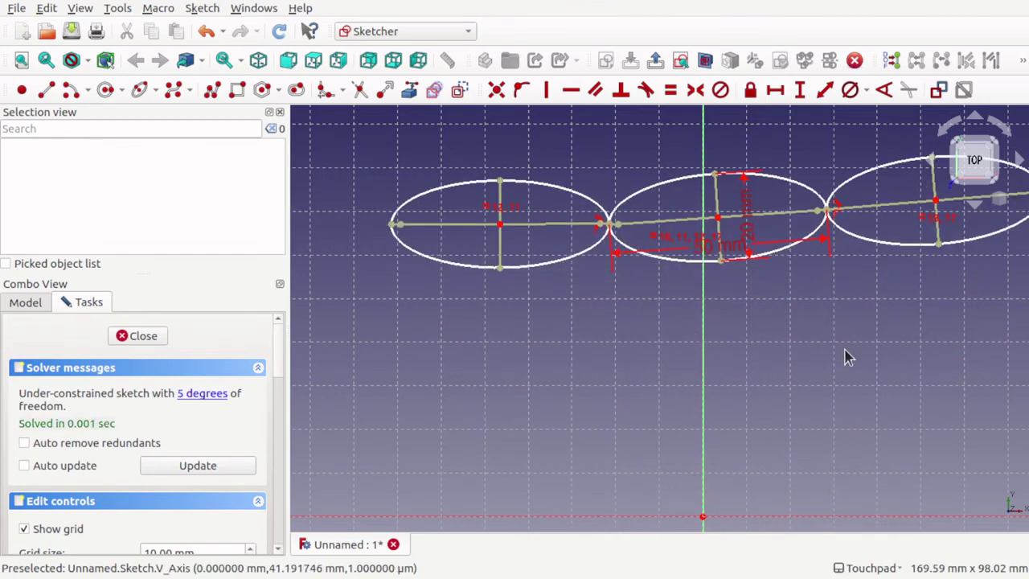
drag(594, 245, 482, 298)
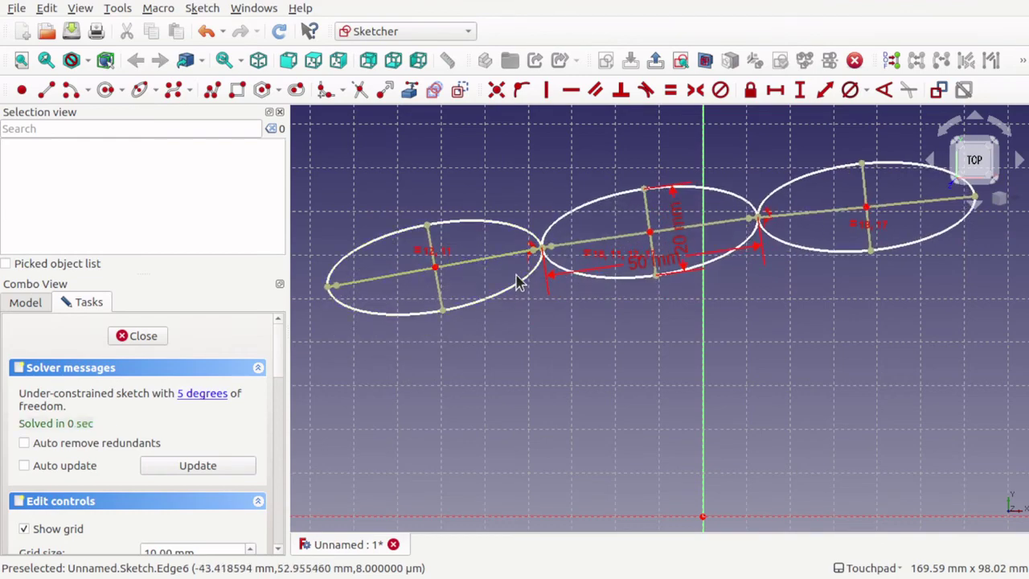